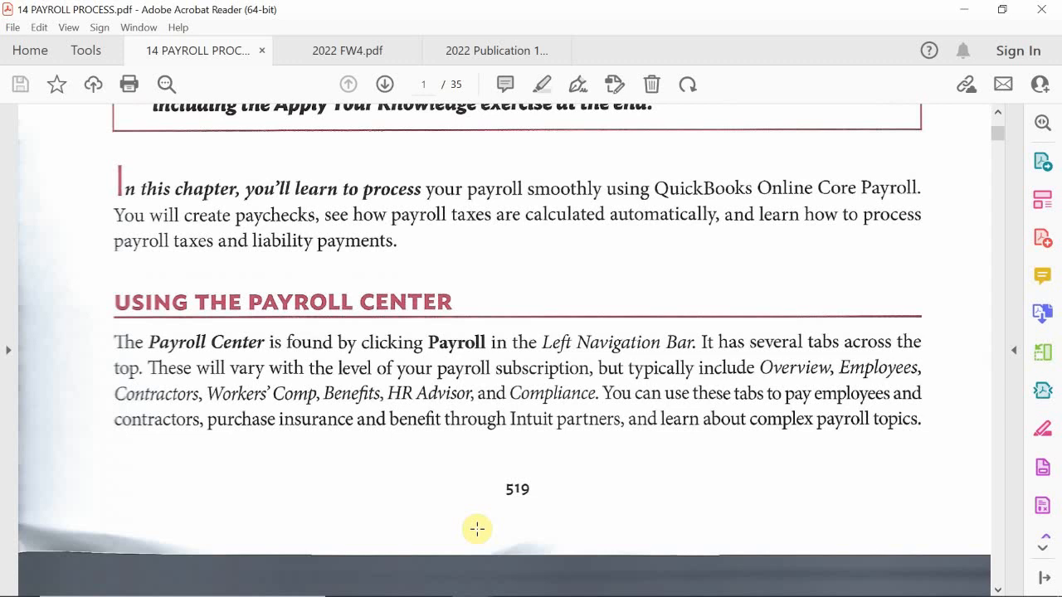
Read through the opening pages of the payroll process chapter as far as the Time Sheets section
scroll(477, 529, down, 10)
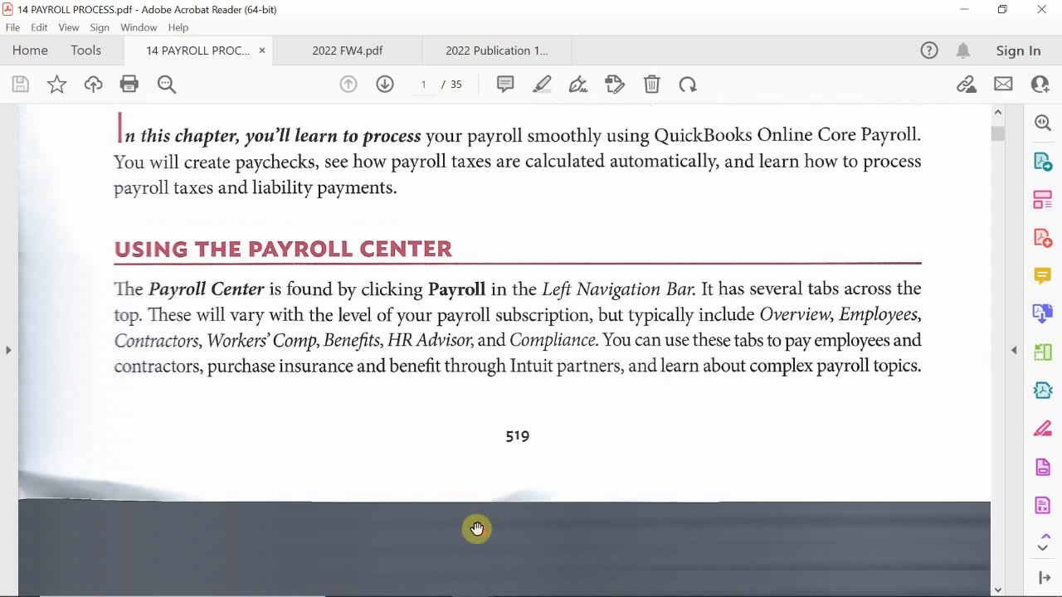
scroll(477, 529, down, 15)
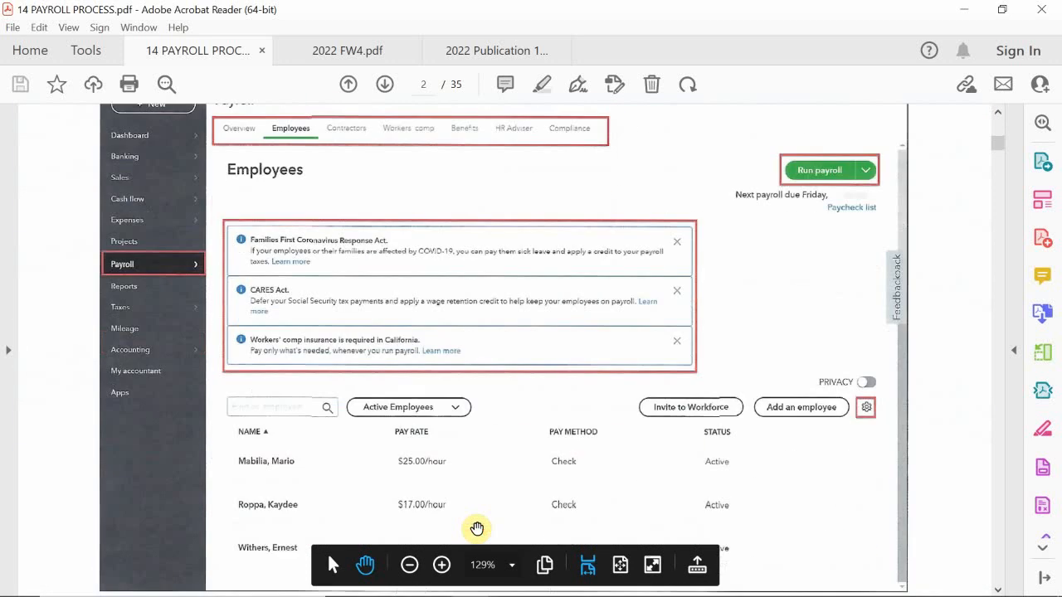
scroll(477, 529, down, 15)
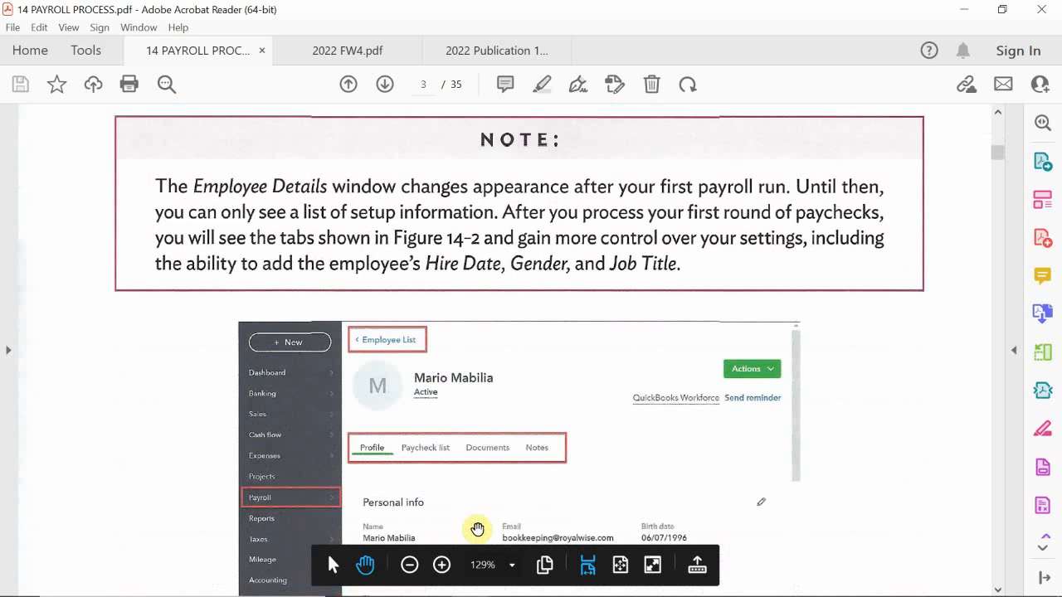
scroll(479, 529, up, 2)
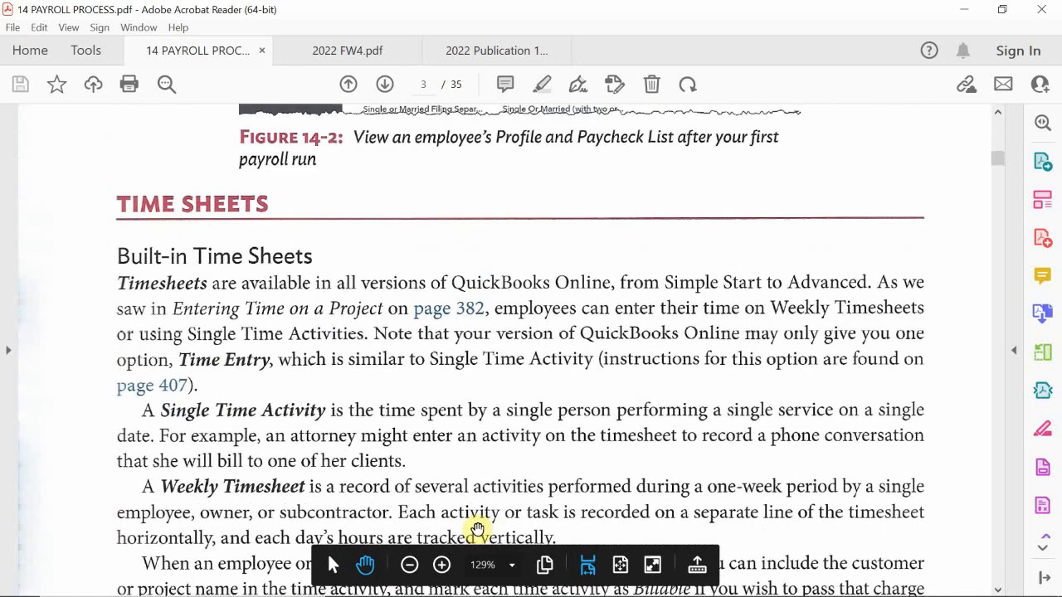
Bring up the 2022 Publication 15-T document and review its table of contents for the withholding methods
mouse_move(516, 594)
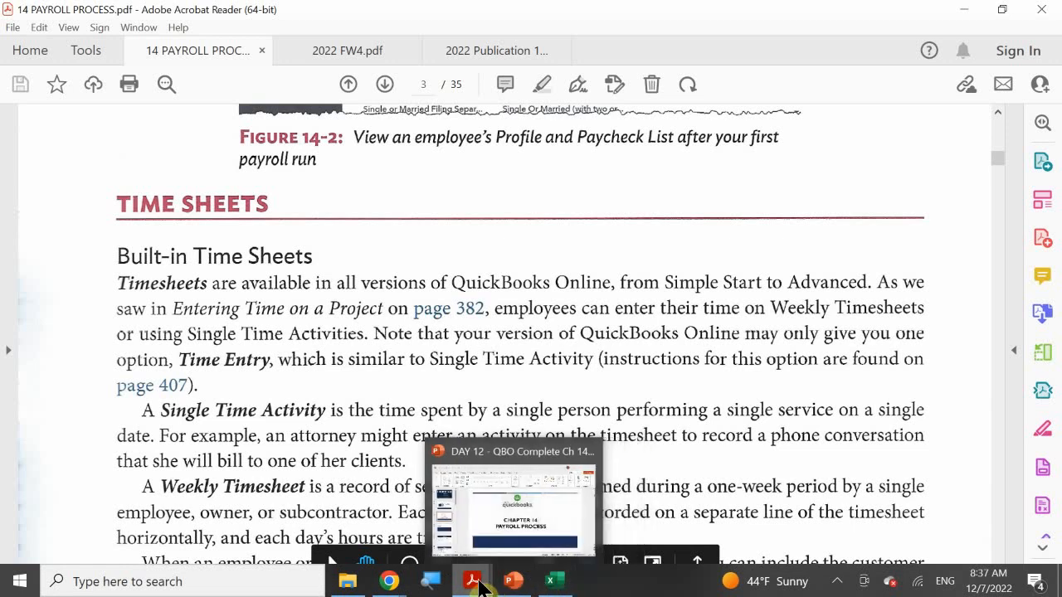
mouse_move(473, 581)
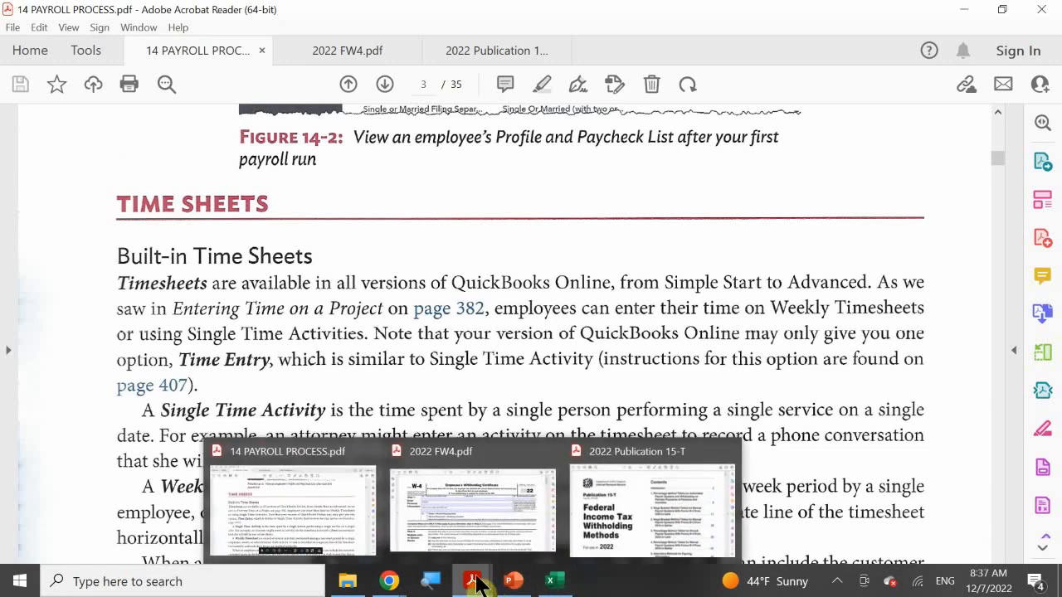
click(614, 498)
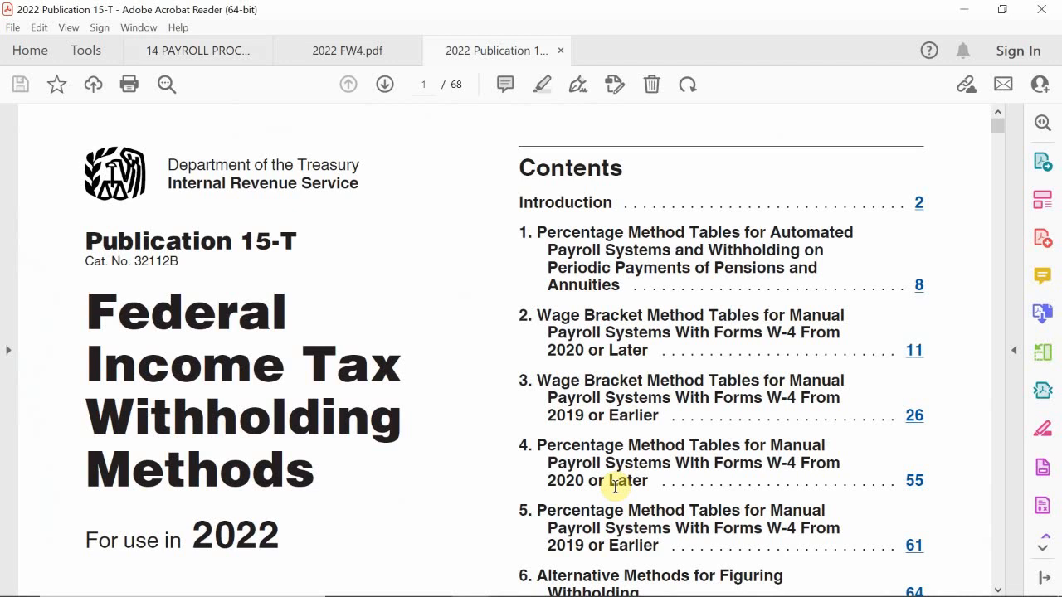
scroll(615, 487, down, 1)
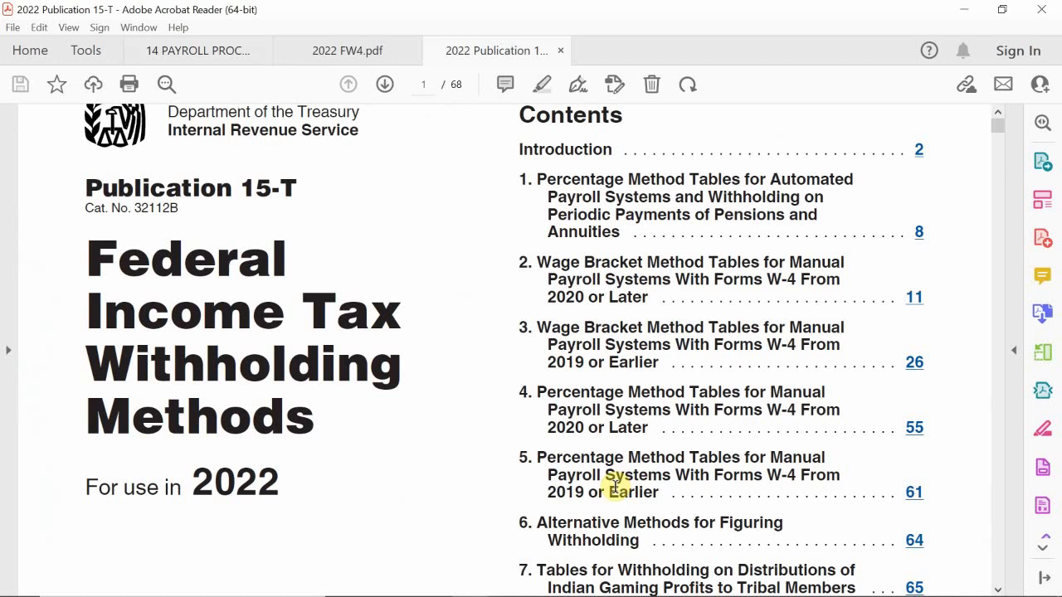
scroll(616, 486, down, 1)
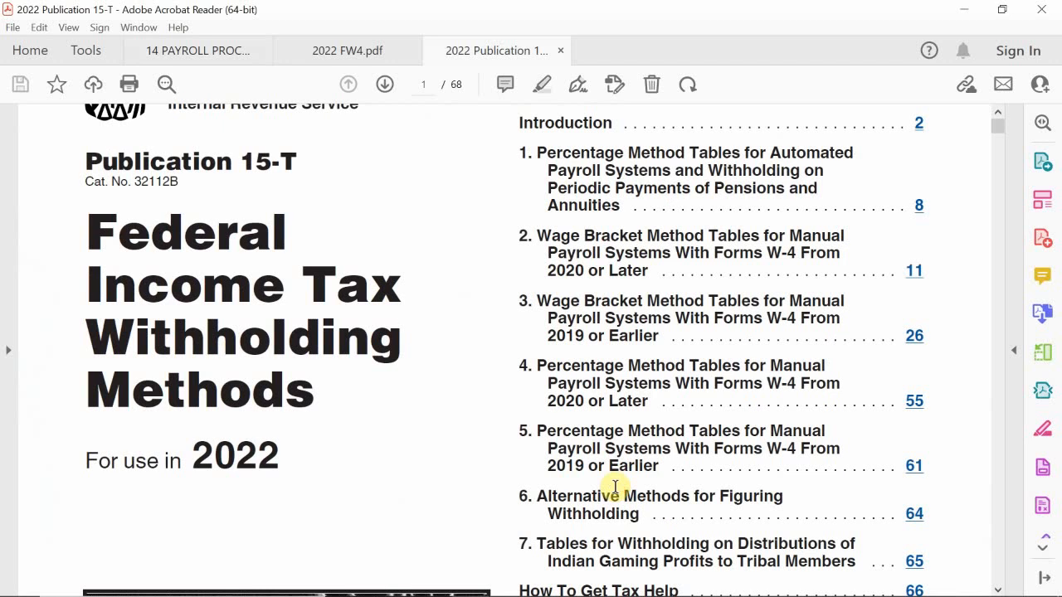
scroll(616, 487, down, 1)
scroll(616, 487, up, 1)
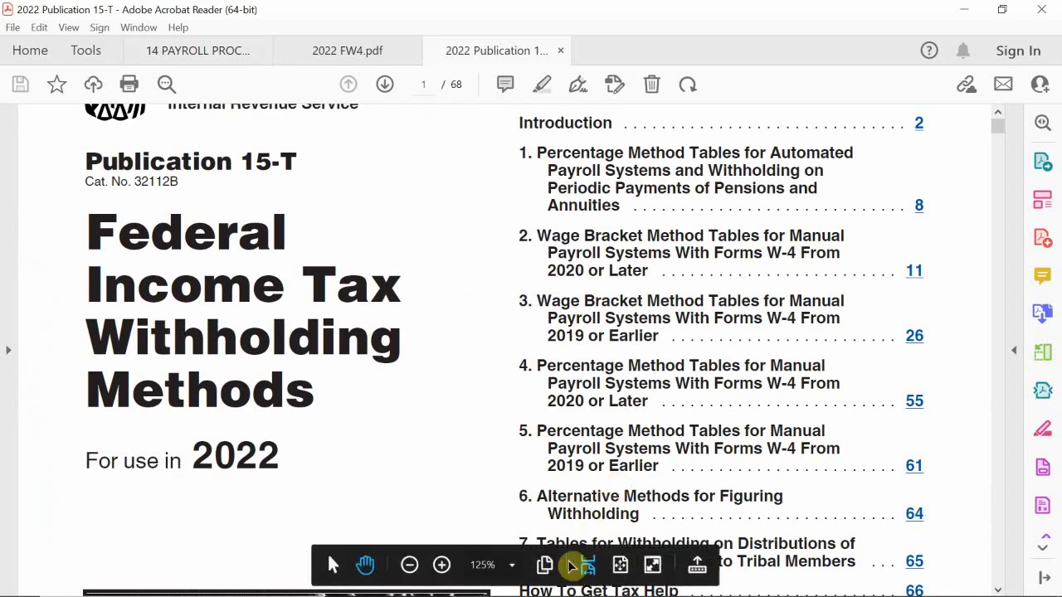
Bring up the 2022 FW4 document and examine the personal information and filing status fields in Step 1
mouse_move(506, 585)
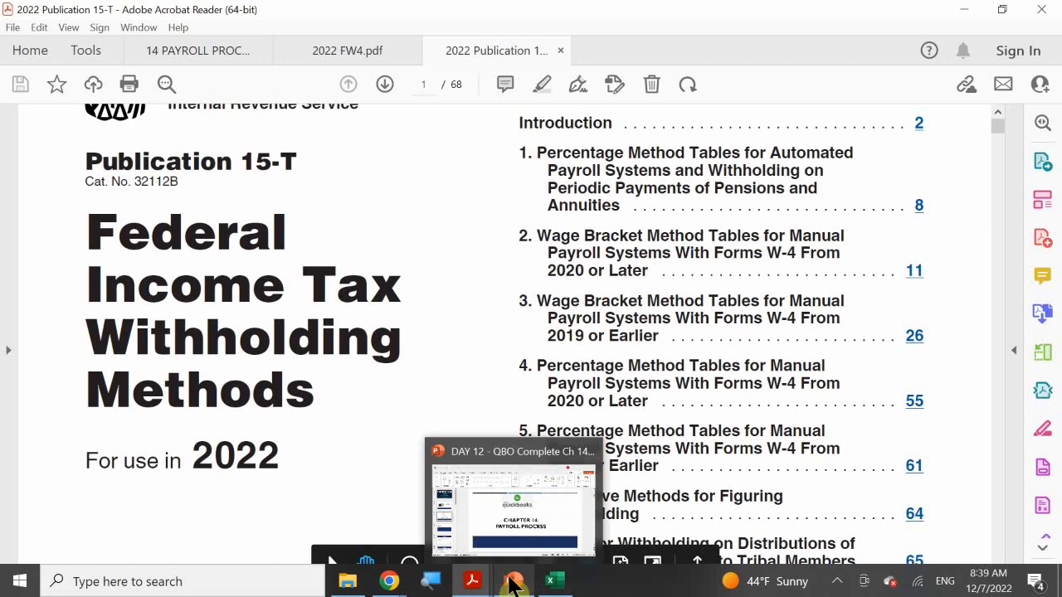
mouse_move(476, 577)
click(482, 515)
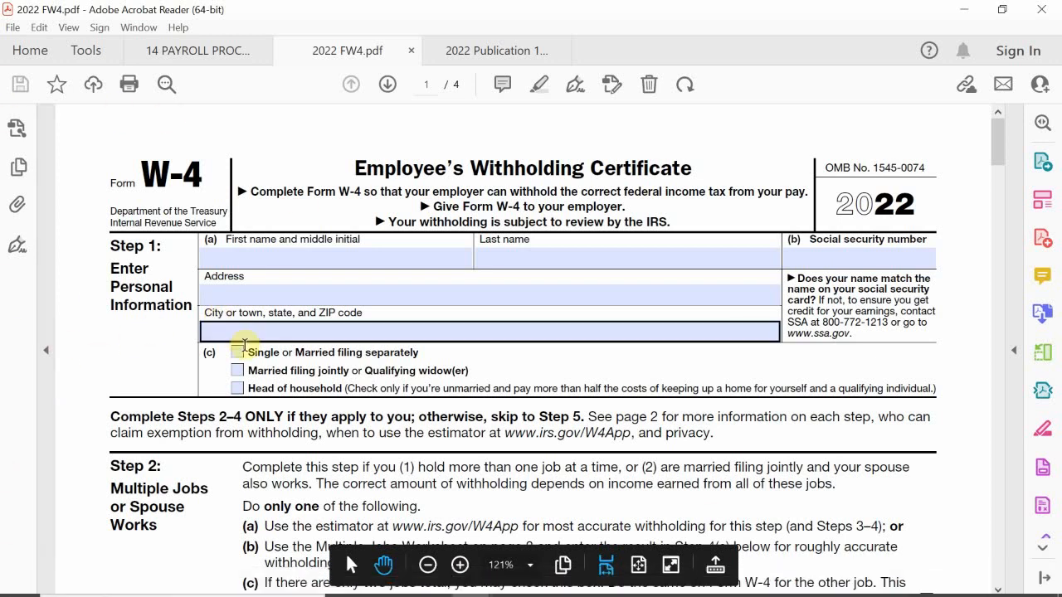
click(304, 336)
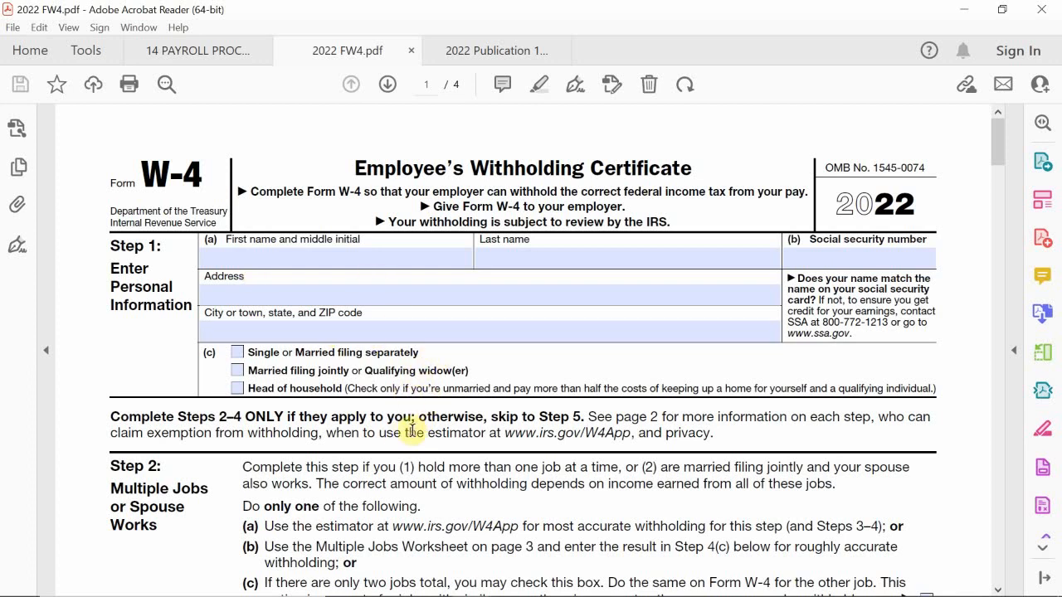
Examine the W-4 instructions on which steps to complete and the Step 2 section on multiple jobs or a working spouse
scroll(413, 430, down, 1)
scroll(413, 430, down, 4)
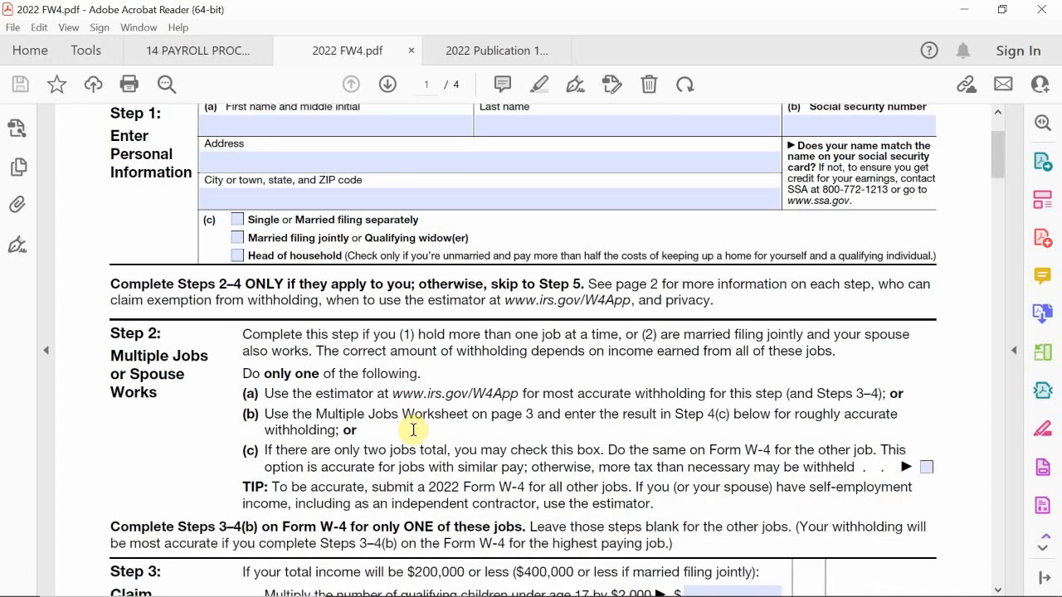
scroll(285, 336, down, 1)
scroll(287, 336, up, 2)
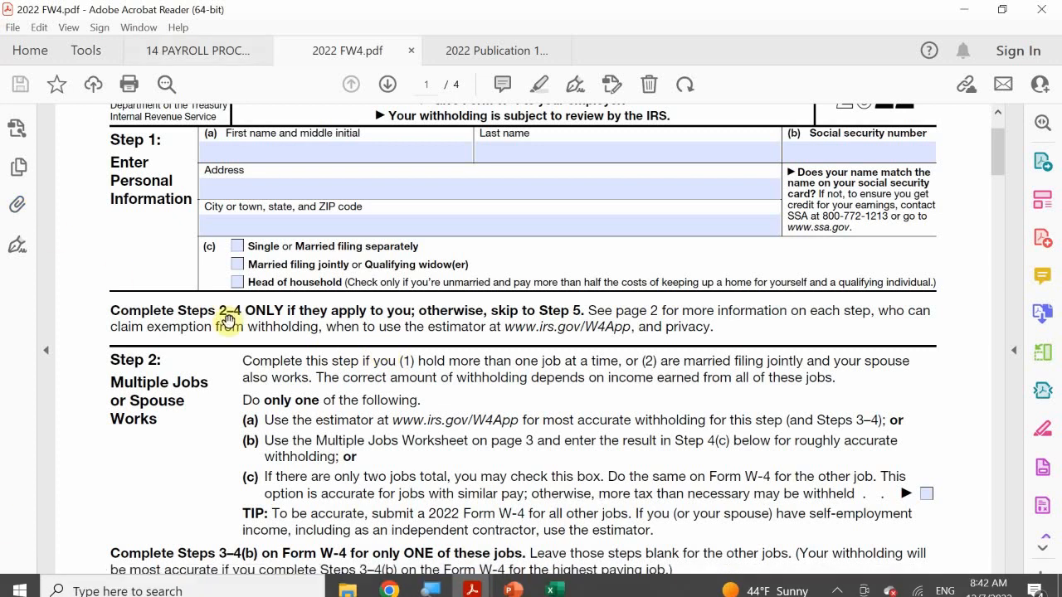
scroll(347, 325, down, 1)
scroll(318, 406, down, 1)
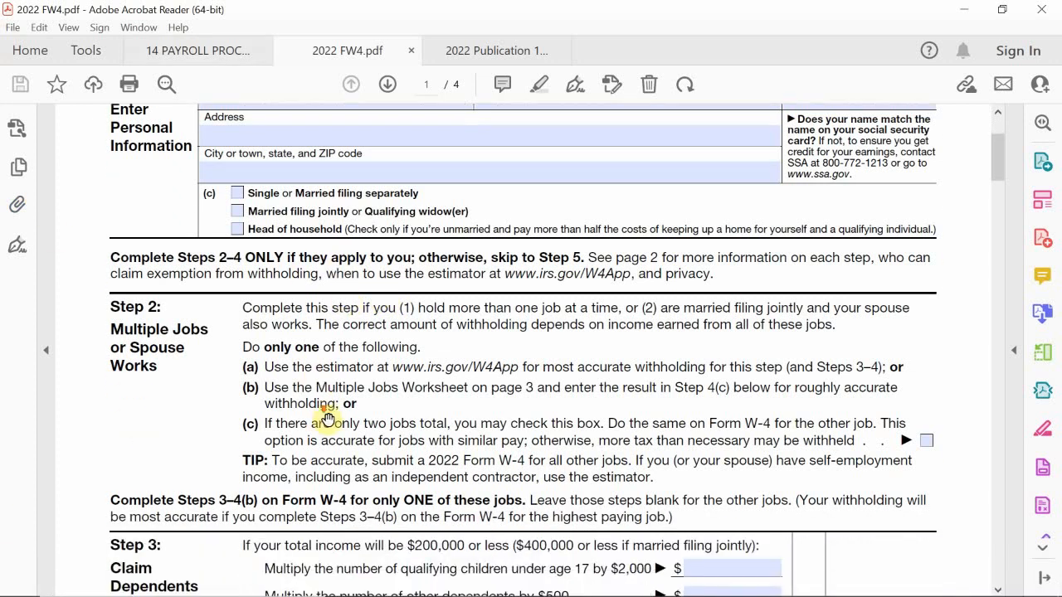
scroll(330, 419, down, 1)
scroll(330, 419, up, 1)
Review Steps 3 to 5 of the W-4 on dependents, other adjustments and signature, and return to Step 1
scroll(329, 421, down, 6)
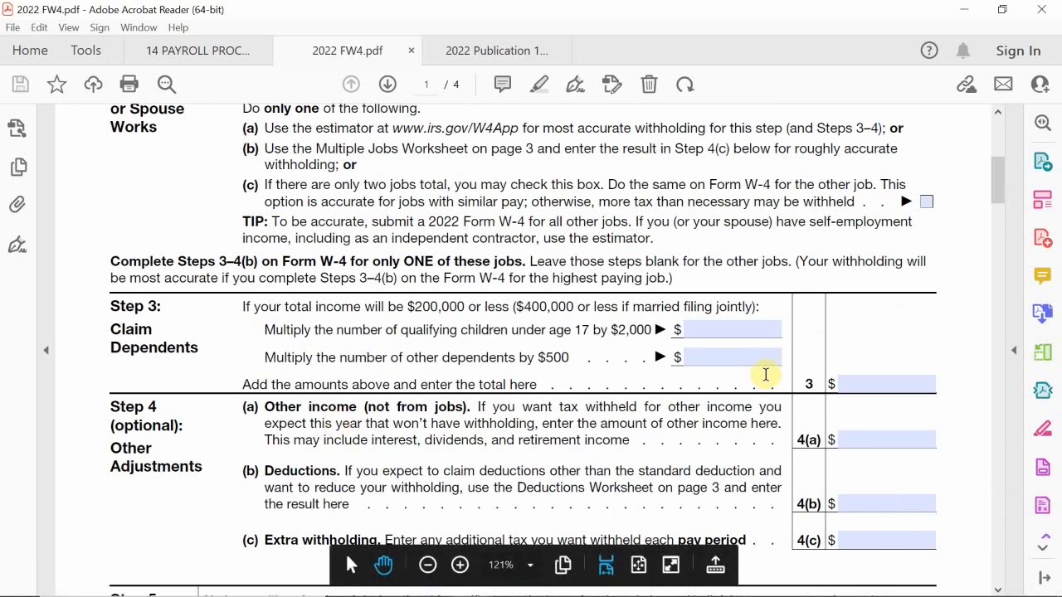
scroll(766, 375, down, 2)
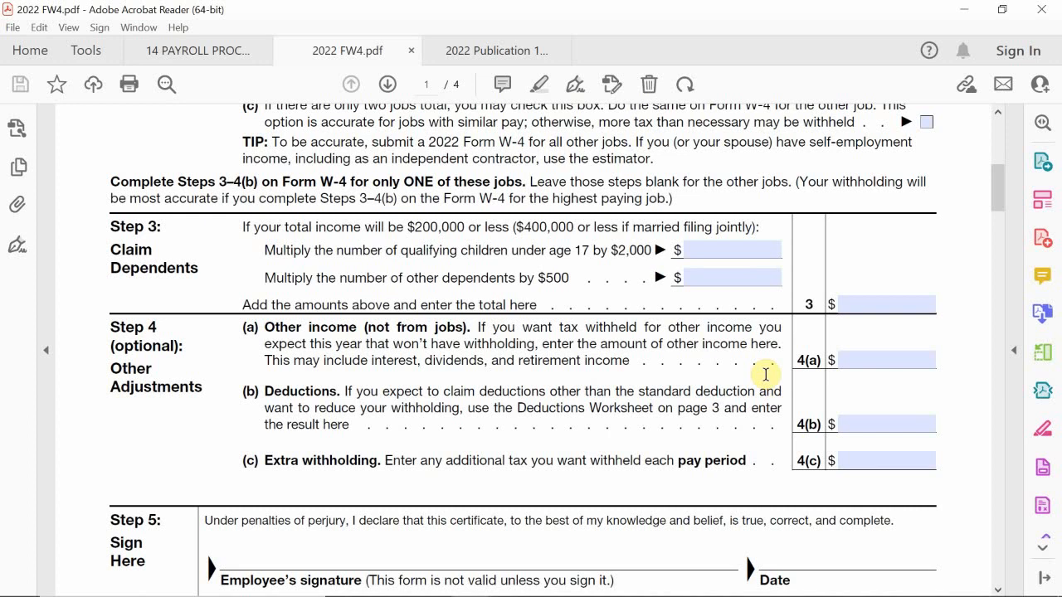
scroll(765, 374, down, 3)
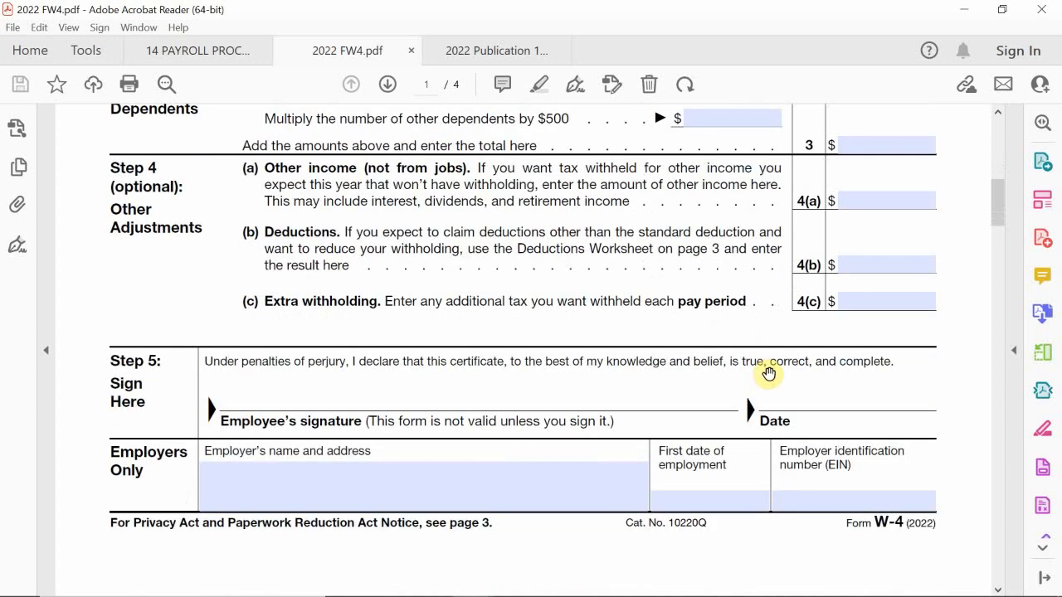
scroll(766, 374, up, 4)
scroll(770, 374, up, 9)
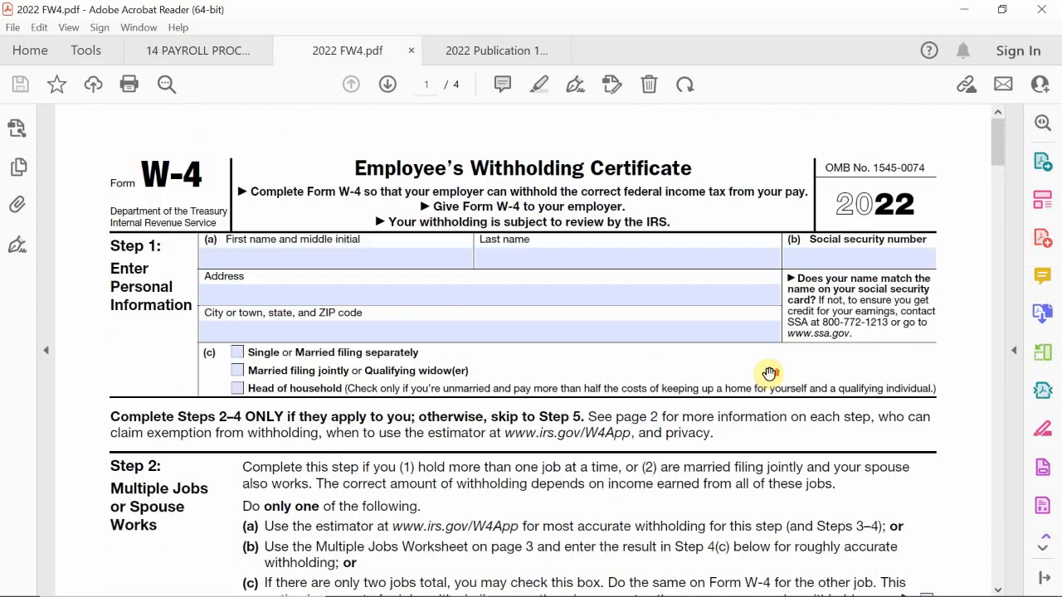
scroll(769, 374, down, 1)
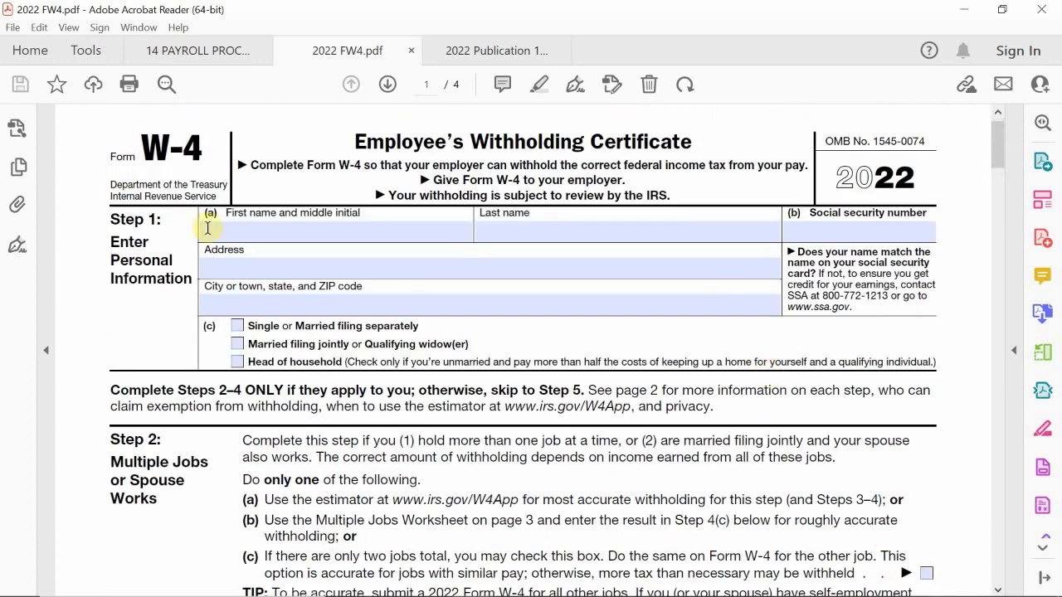
click(574, 228)
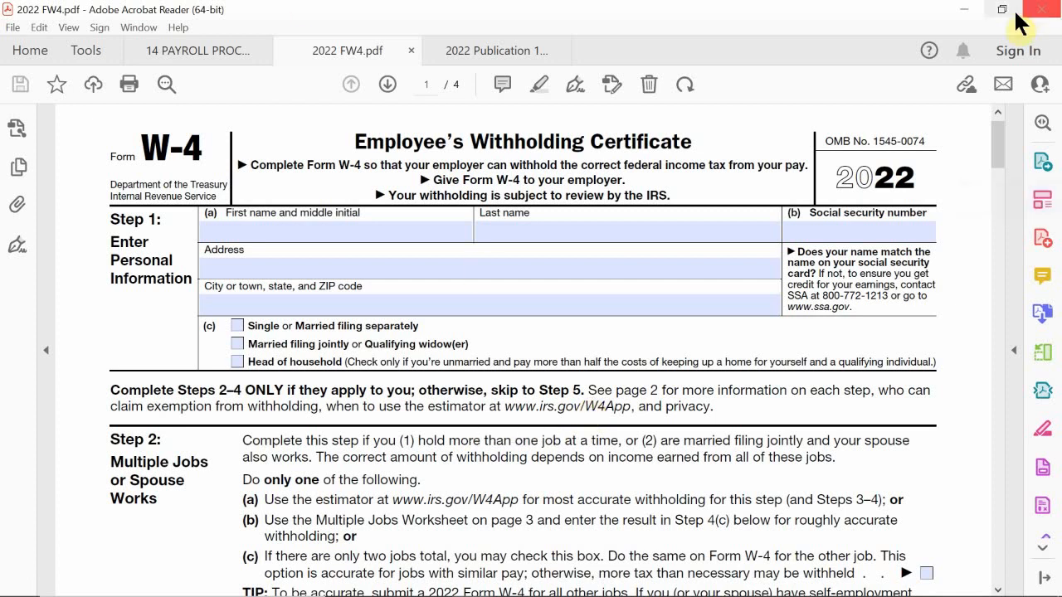
Switch to the Day 12 PowerPoint presentation and show the Payroll Time Sheet #1 slide in Reading View
mouse_move(371, 591)
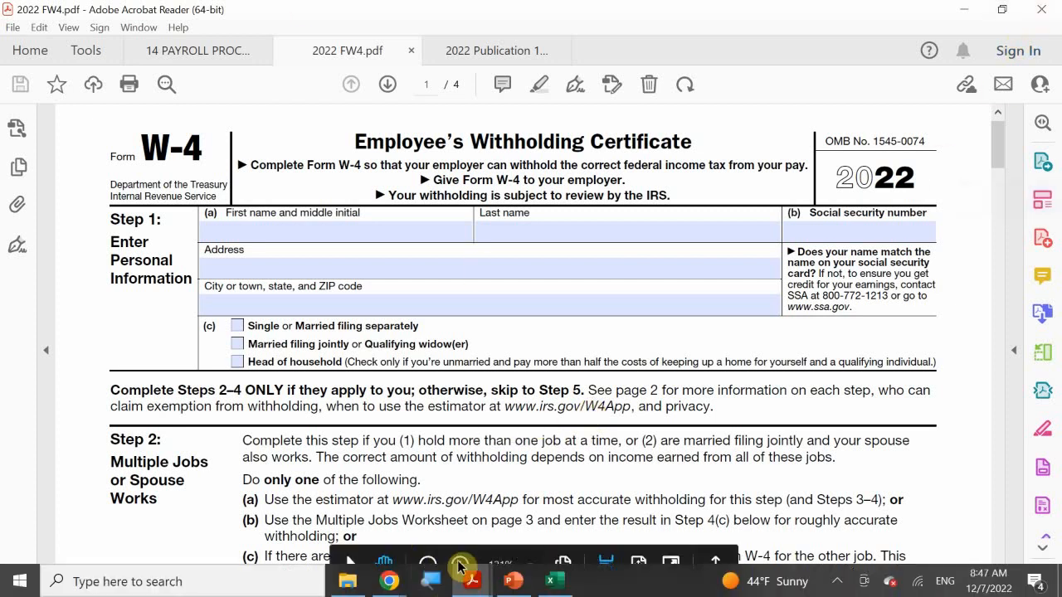
click(512, 581)
scroll(579, 378, down, 3)
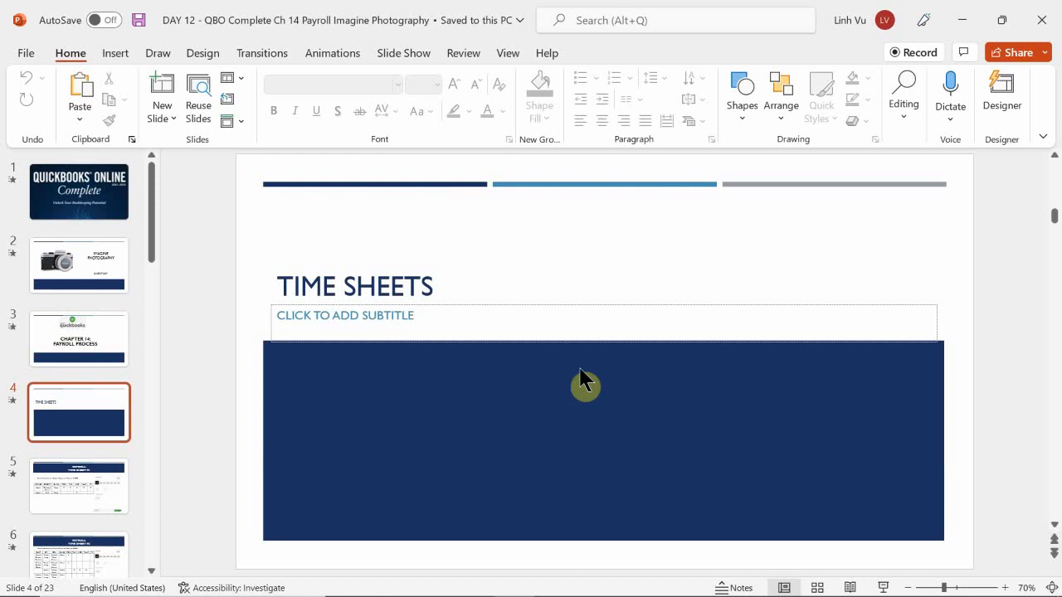
click(851, 587)
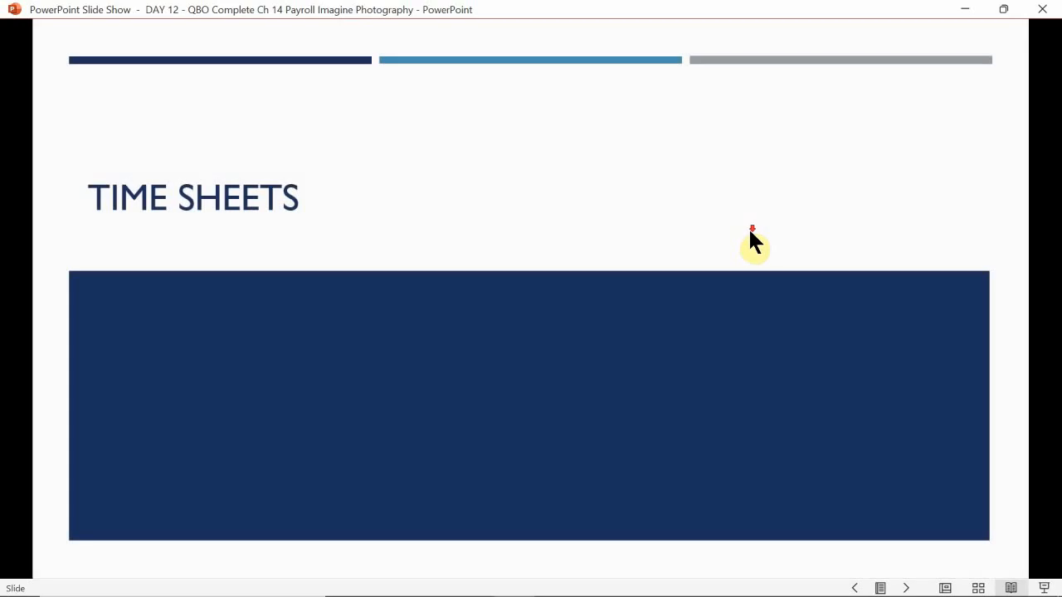
click(750, 232)
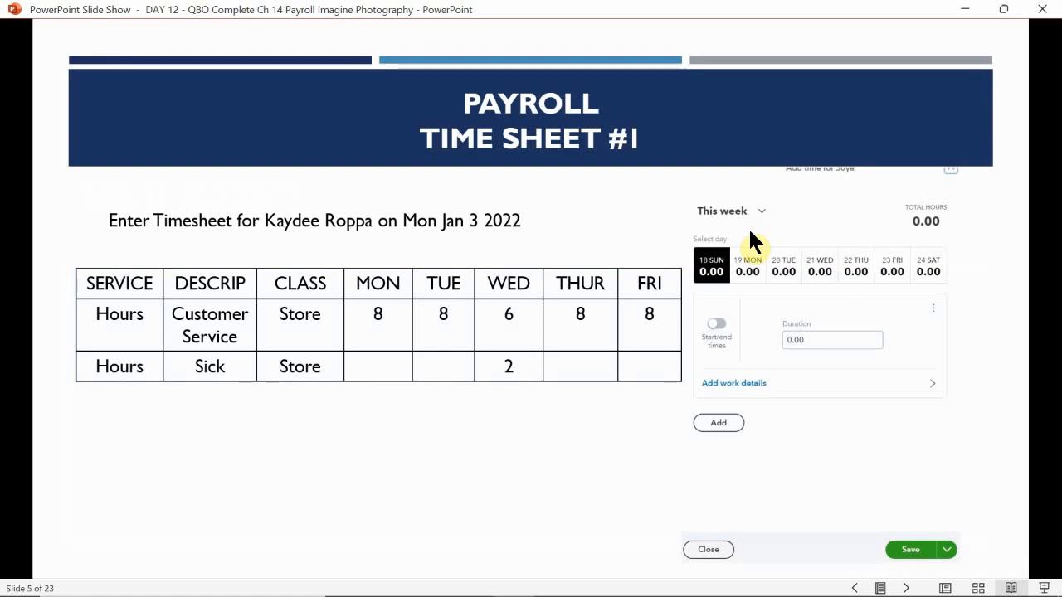
key(Left)
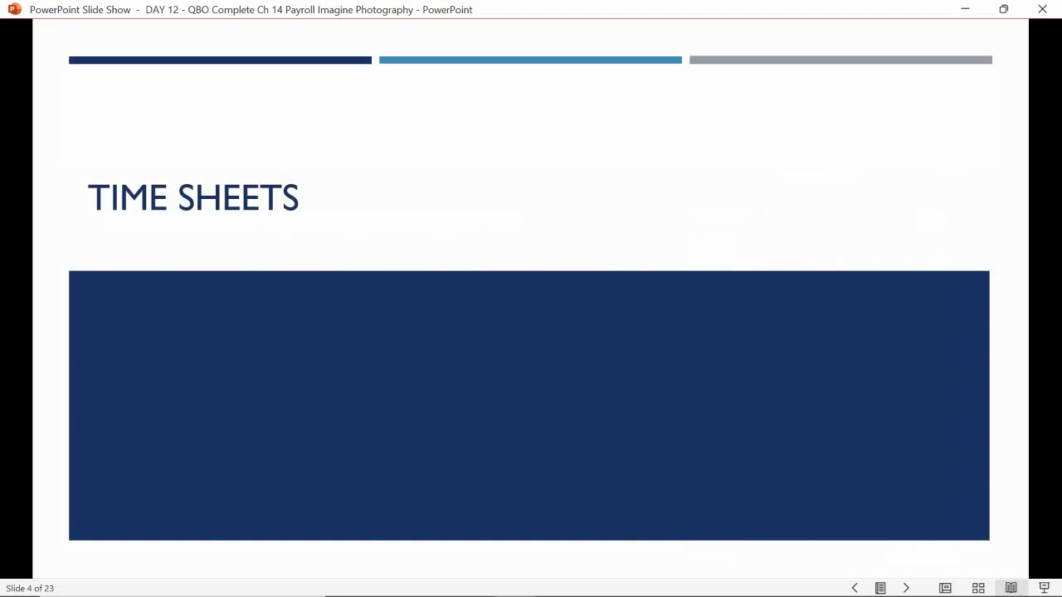
key(Right)
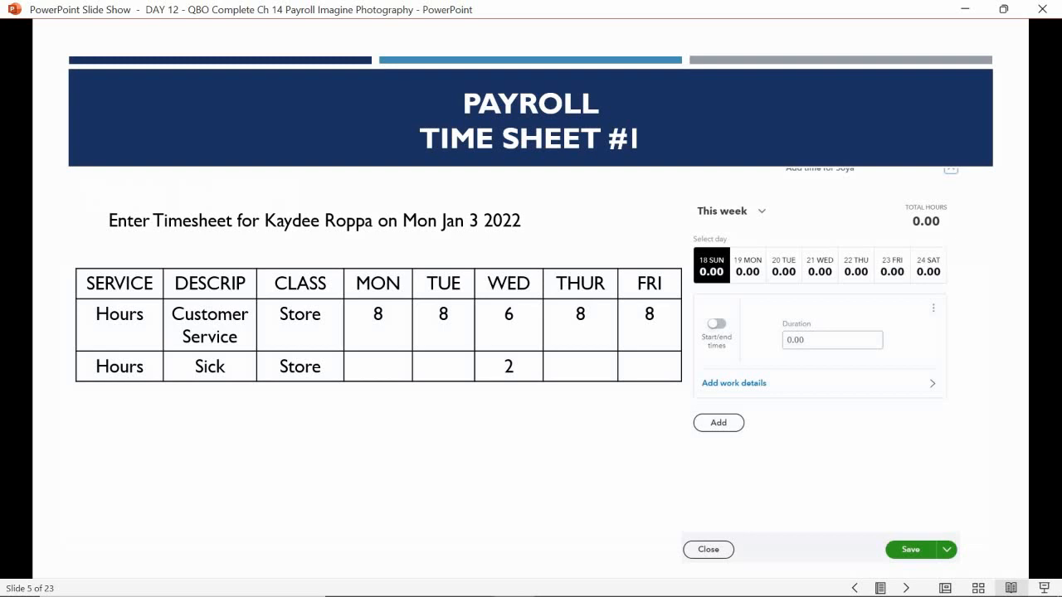
mouse_move(960, 595)
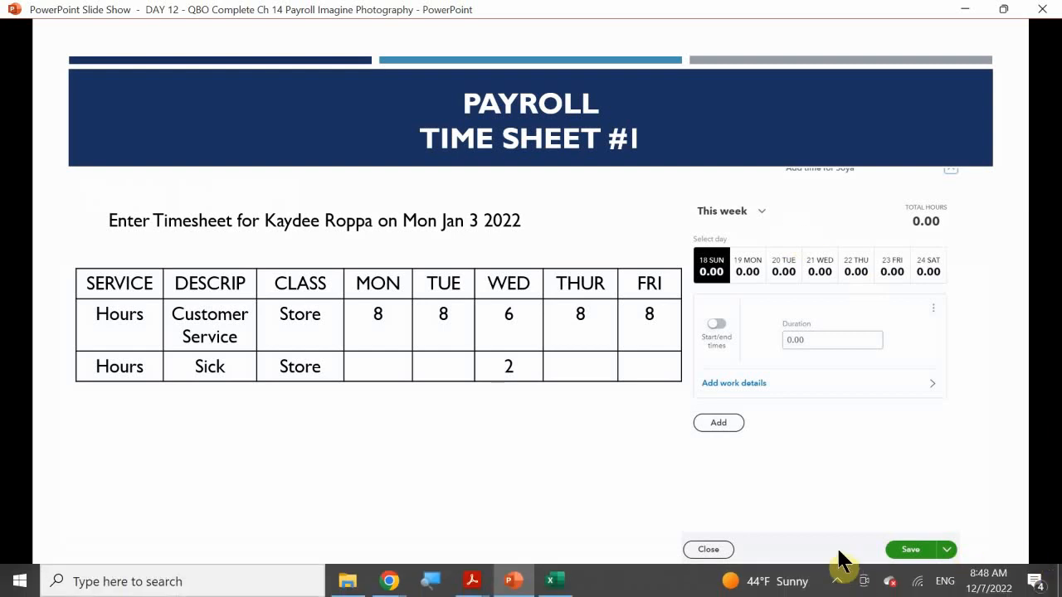
click(840, 585)
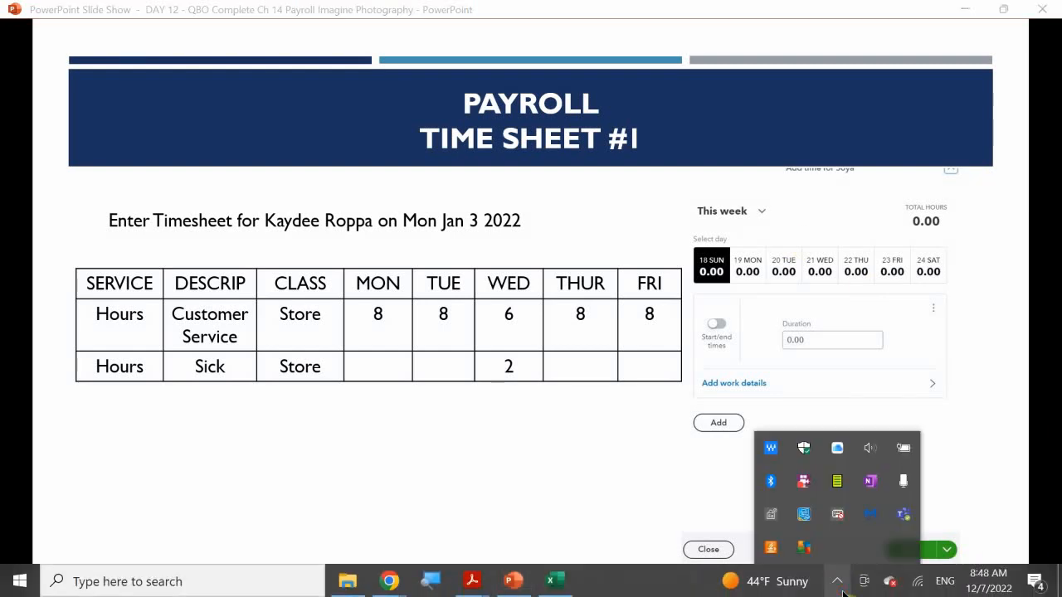
click(840, 589)
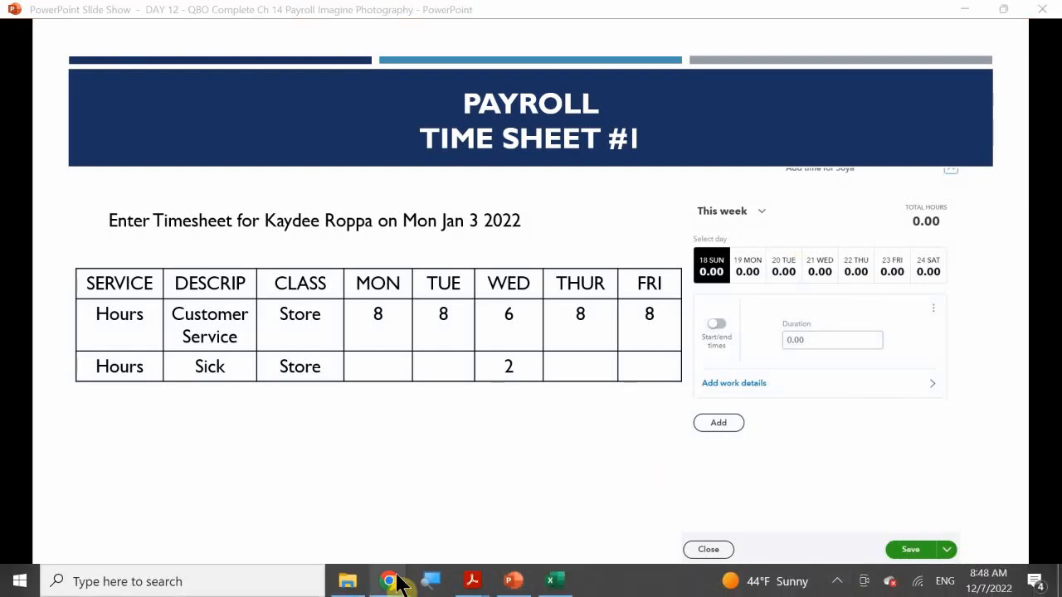
Switch to the QuickBooks Online Employees page in Chrome and look over the transaction types that can be created
mouse_move(392, 580)
mouse_move(366, 512)
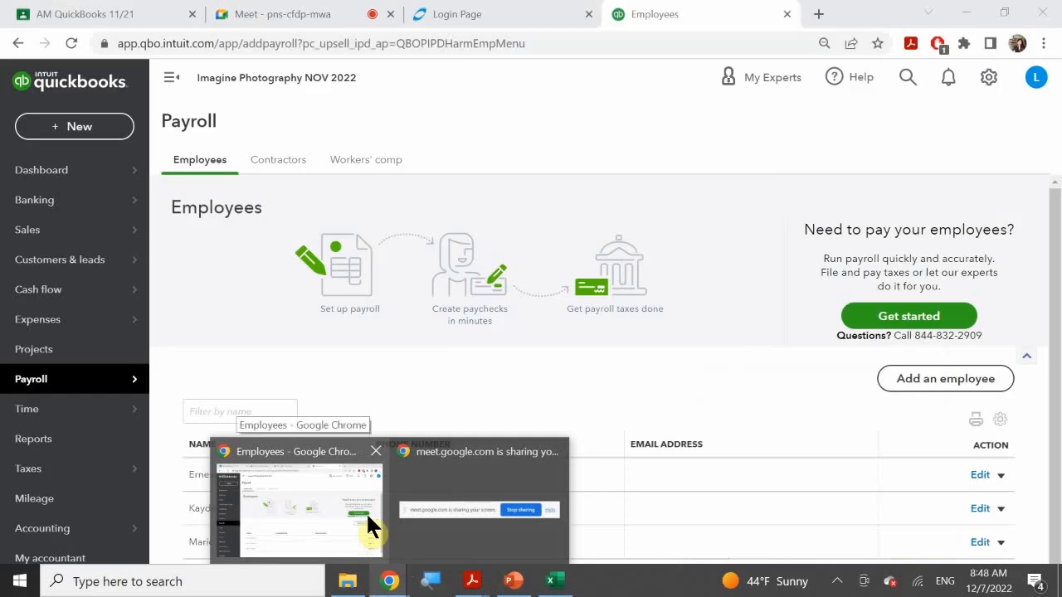
click(366, 512)
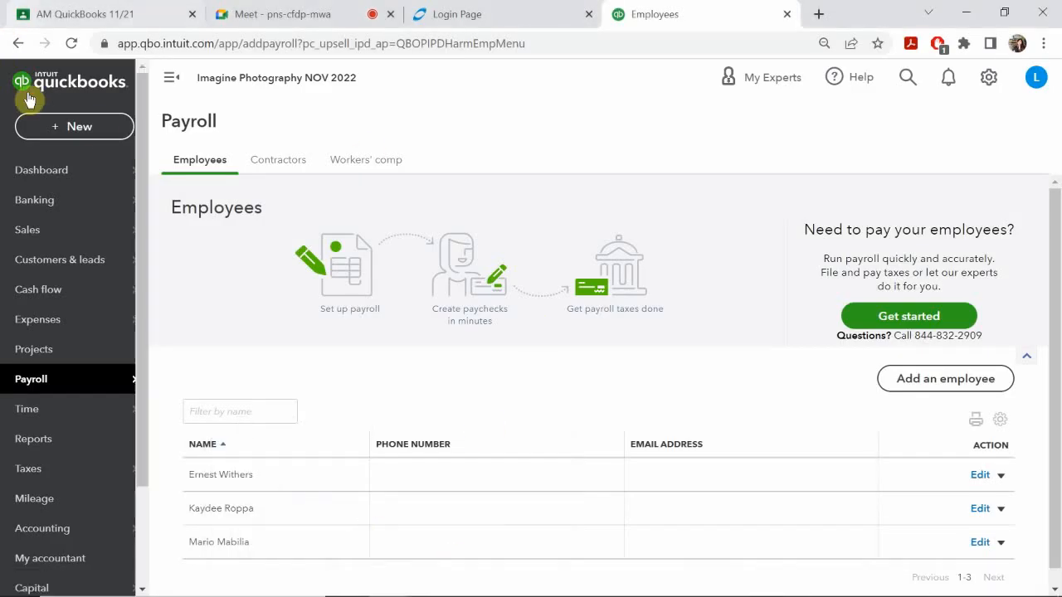
click(99, 130)
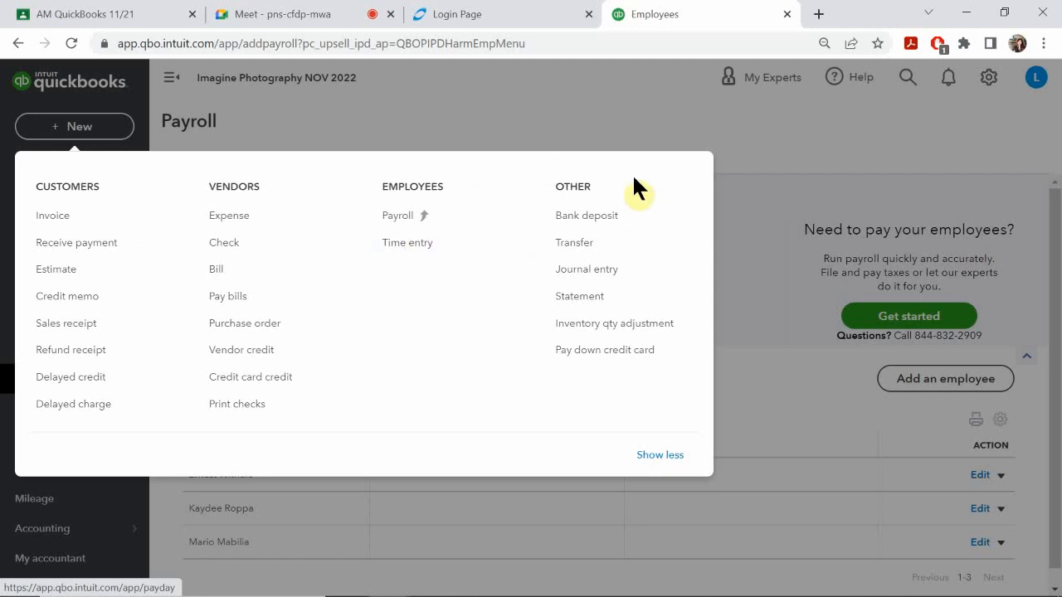
click(767, 285)
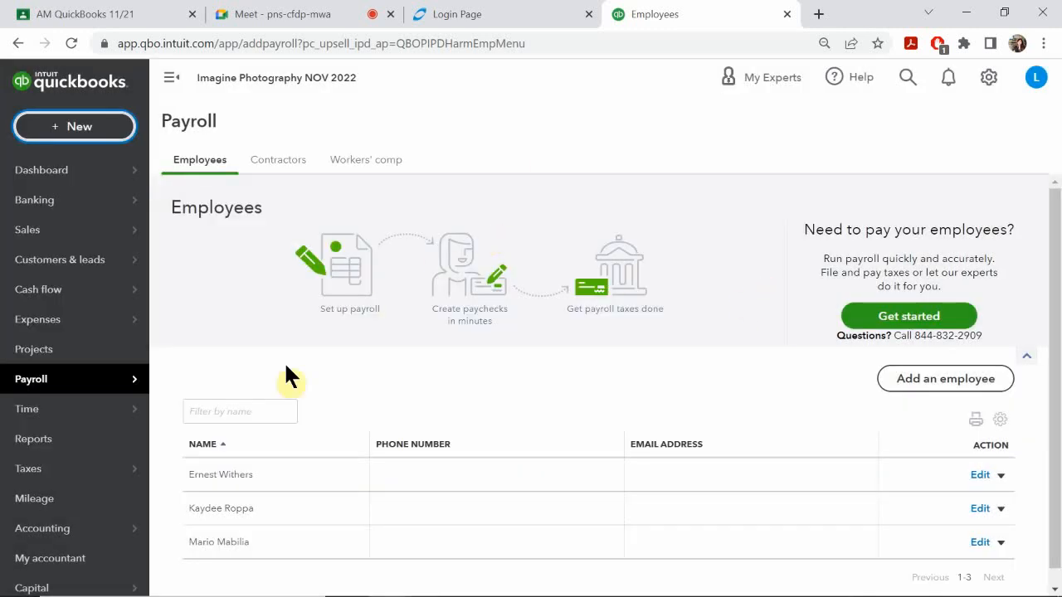
Look over the employee list and check the actions available for the second employee
scroll(280, 485, down, 1)
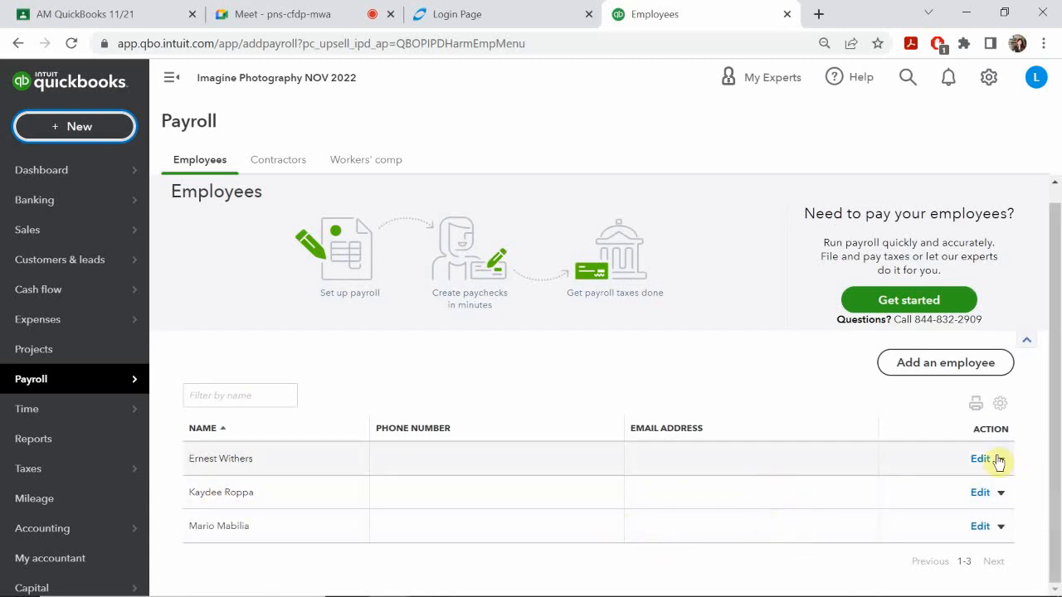
click(1001, 494)
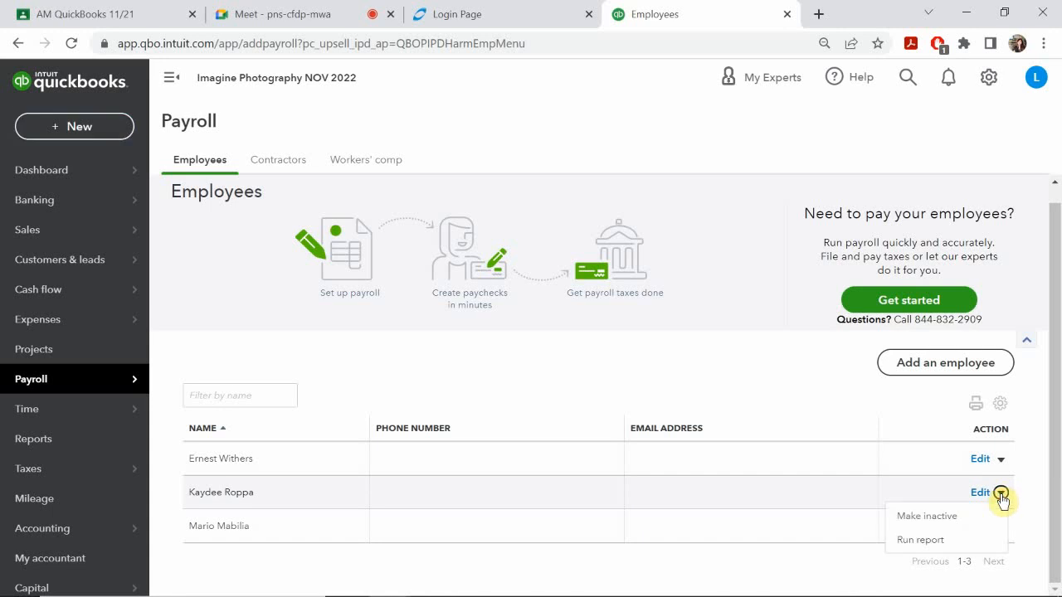
click(1002, 497)
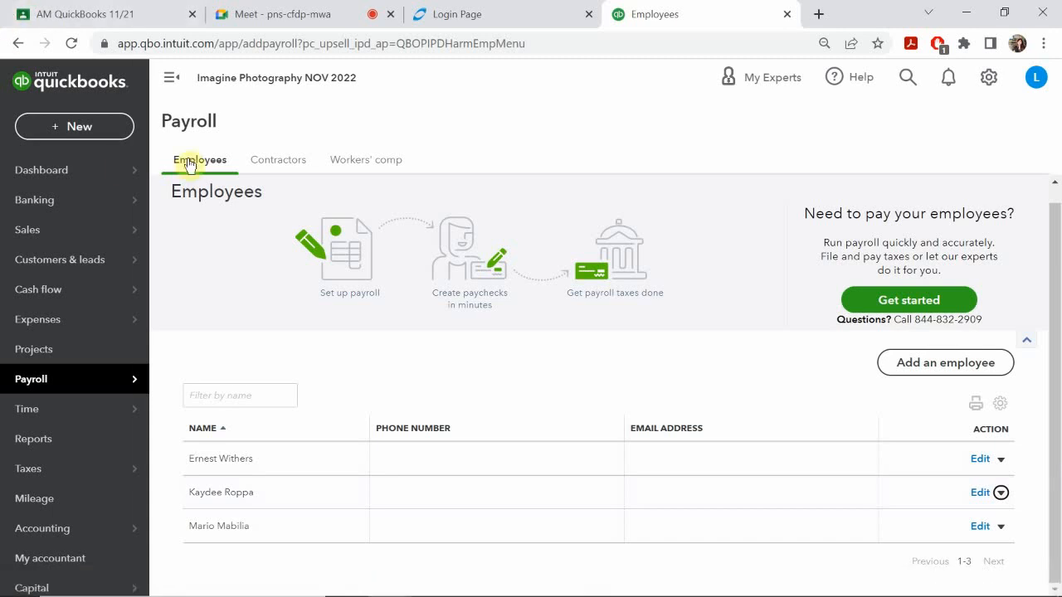
Create a time entry for the employee named on the Payroll Time Sheet #1 slide
click(90, 133)
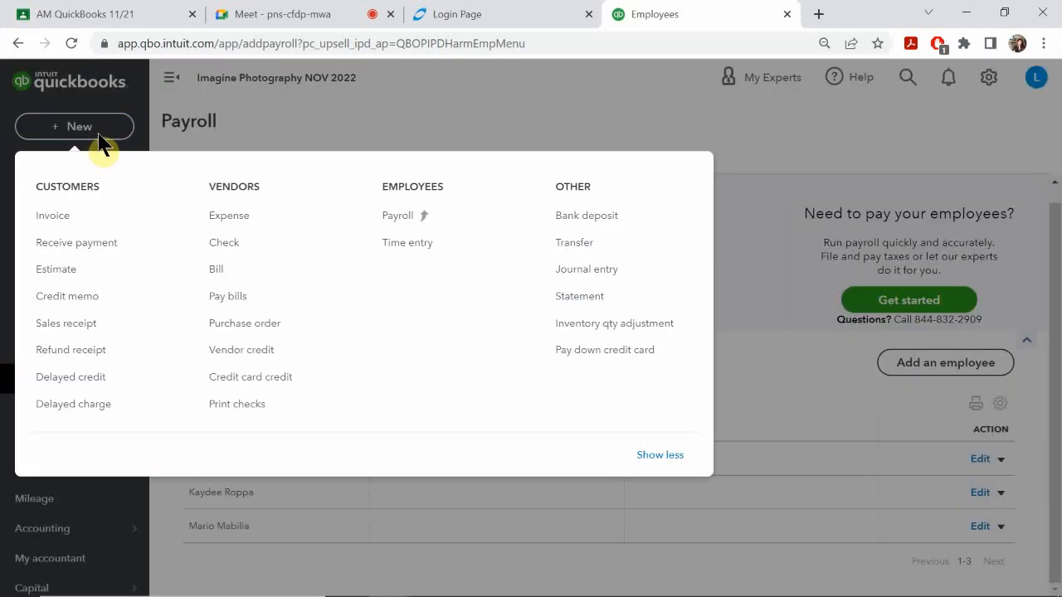
click(419, 247)
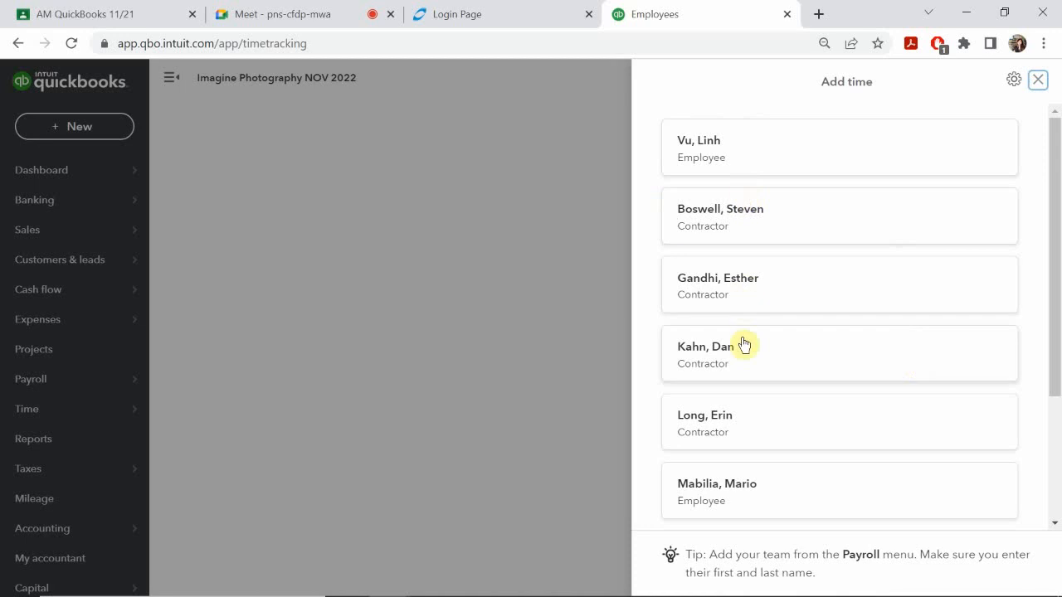
scroll(727, 390, down, 3)
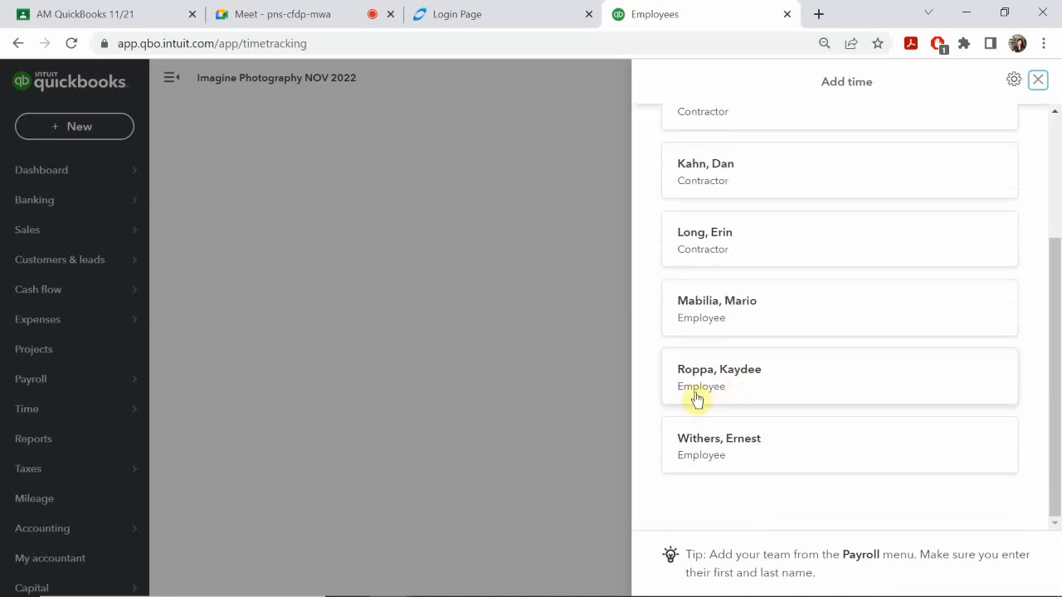
click(746, 373)
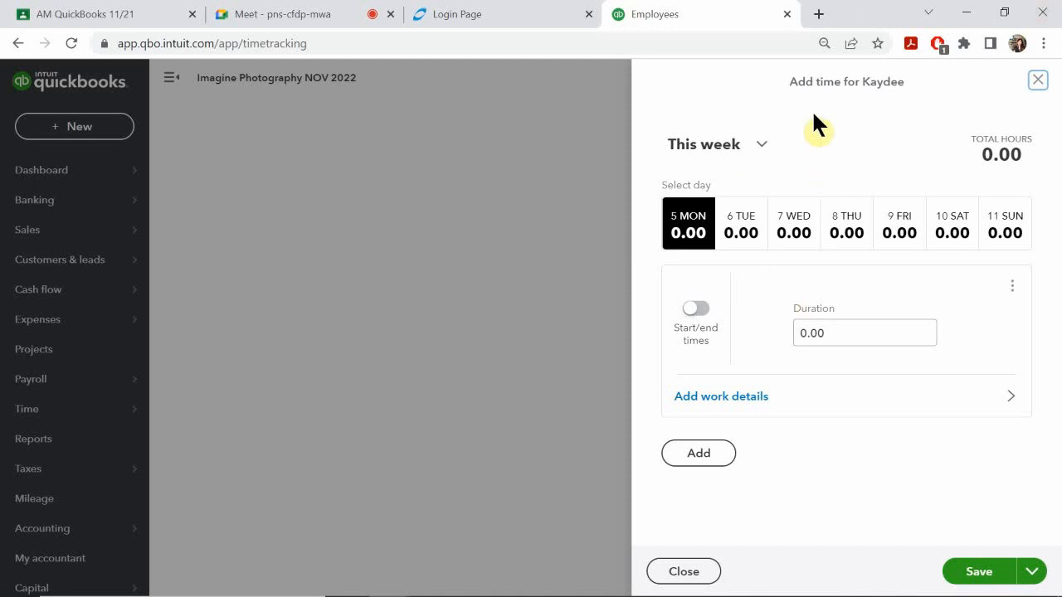
Set the time entry to a custom week starting Monday, January 3, 2022
click(762, 149)
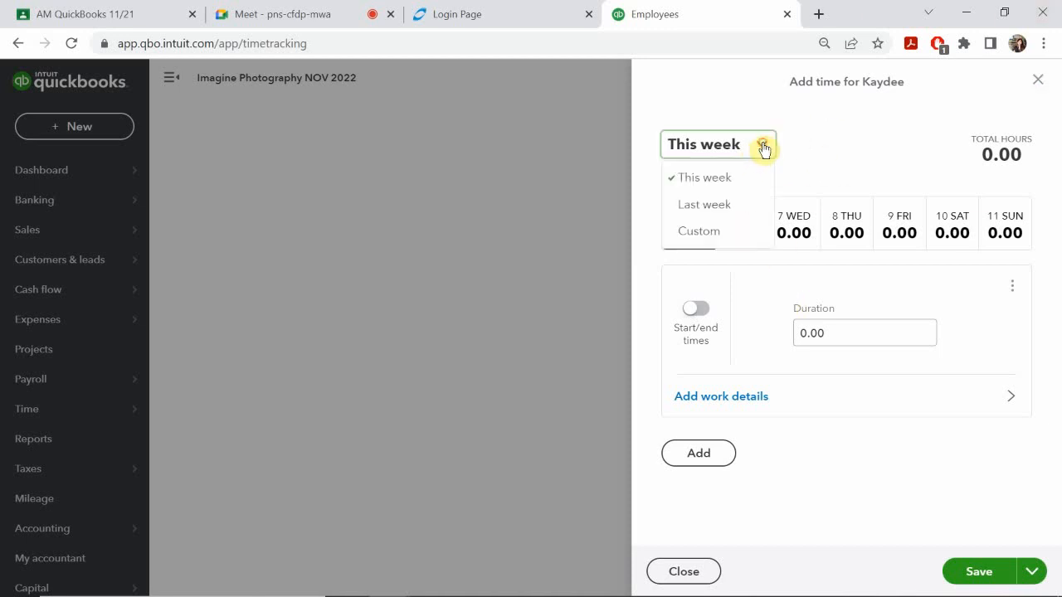
click(701, 232)
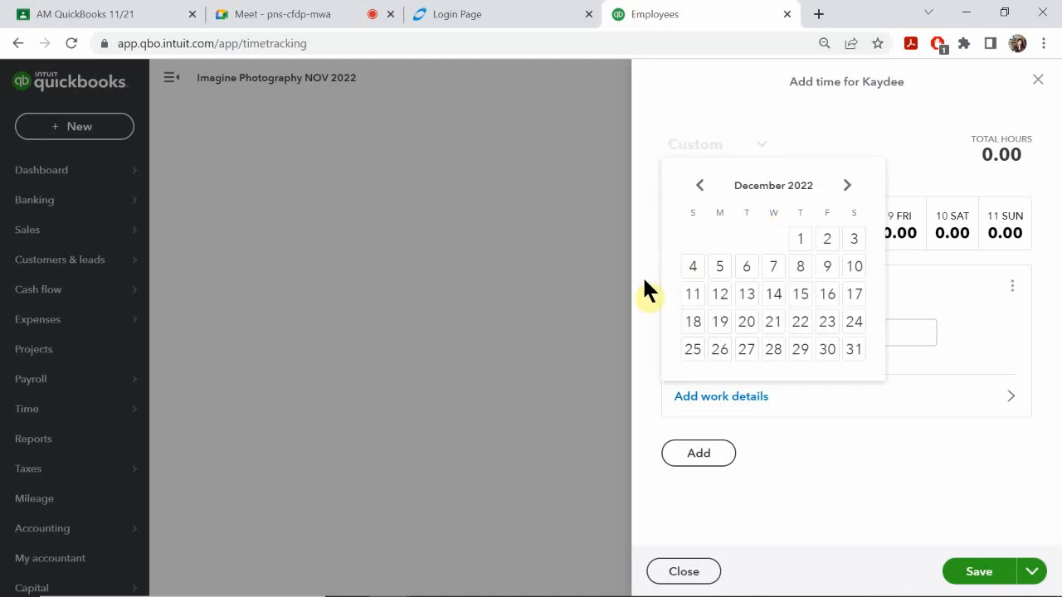
click(699, 187)
click(698, 187)
click(699, 187)
click(698, 188)
click(699, 188)
click(699, 188)
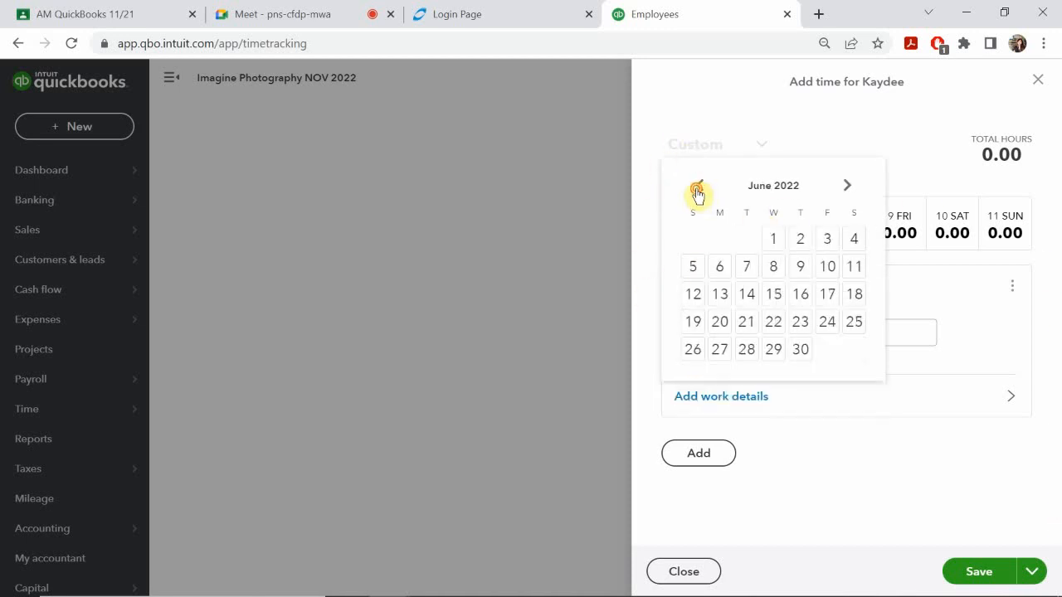
click(698, 187)
click(699, 188)
click(699, 188)
click(699, 188)
click(699, 188)
click(699, 187)
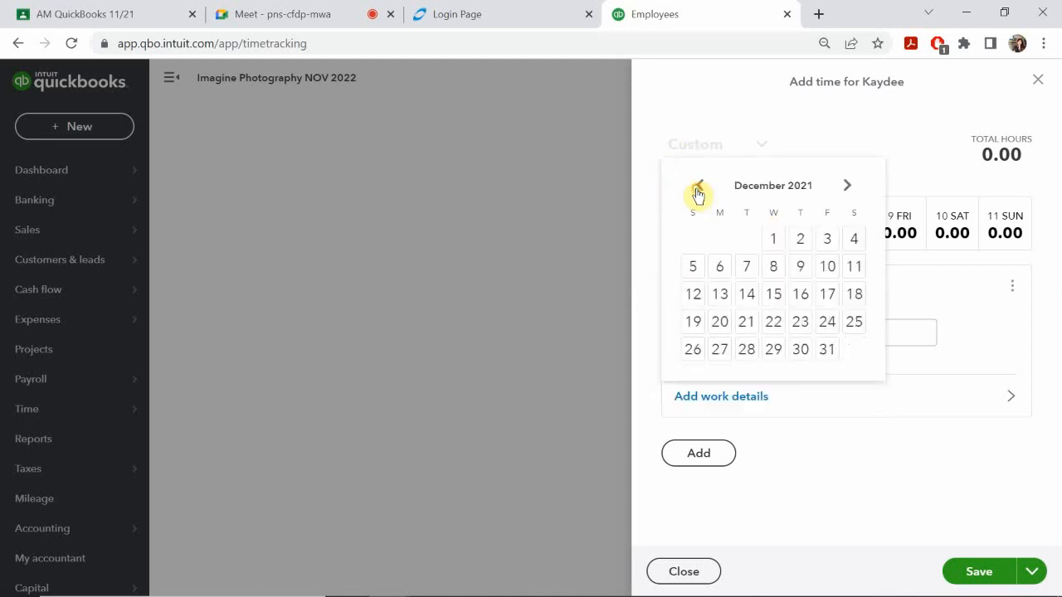
click(846, 186)
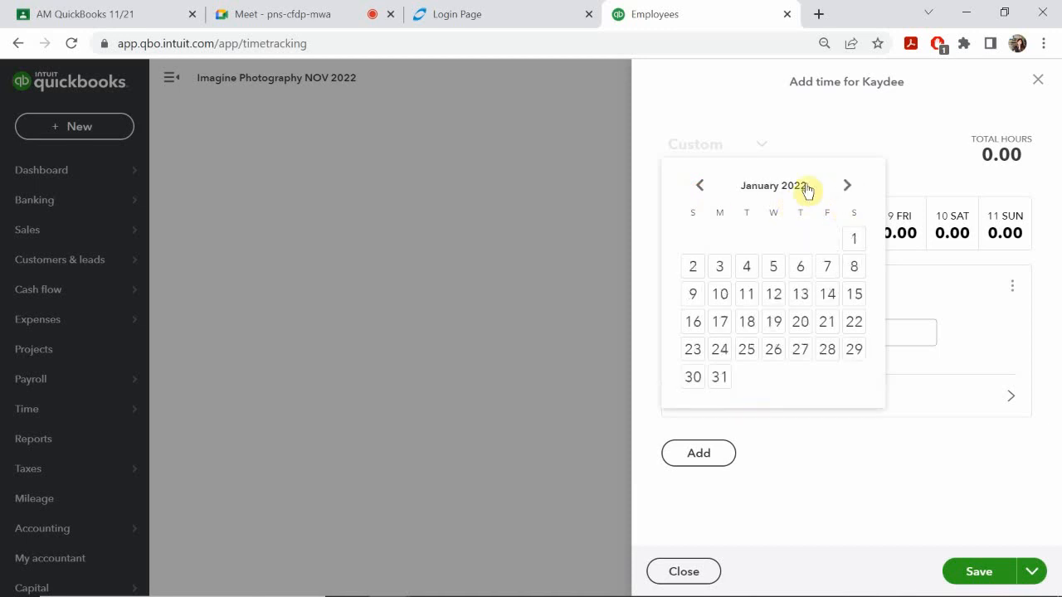
click(719, 267)
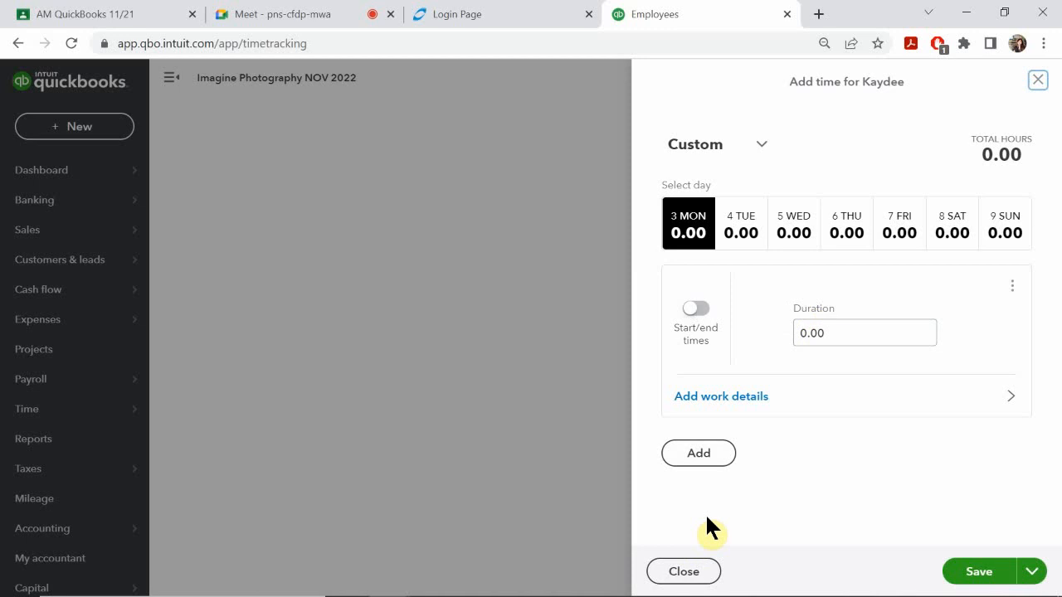
Preview the Payroll Time Sheet #1 slide to check the hours, service and class, and return to the time entry
mouse_move(308, 591)
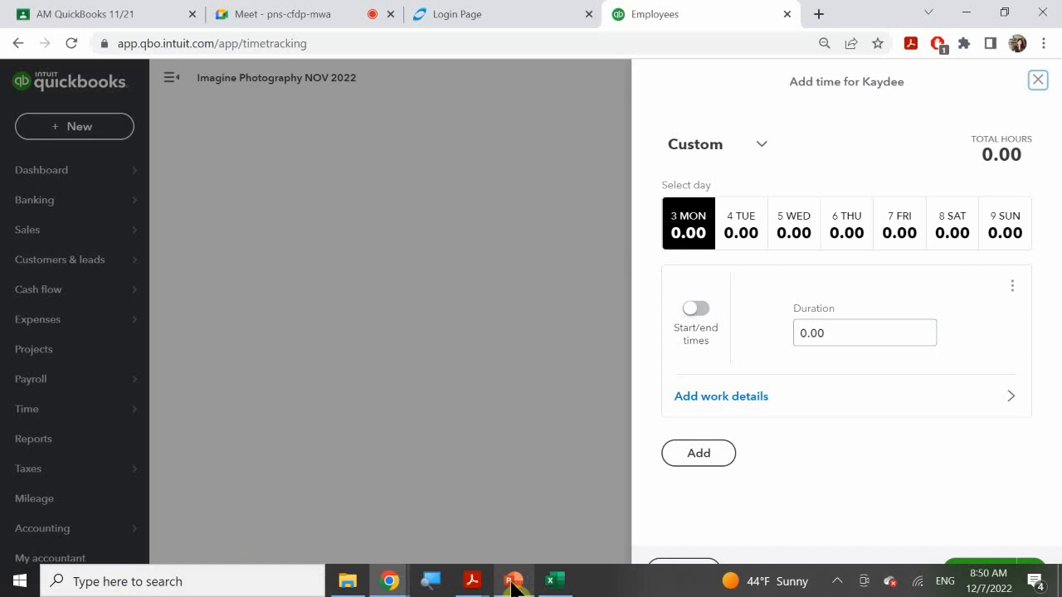
mouse_move(512, 575)
mouse_move(525, 507)
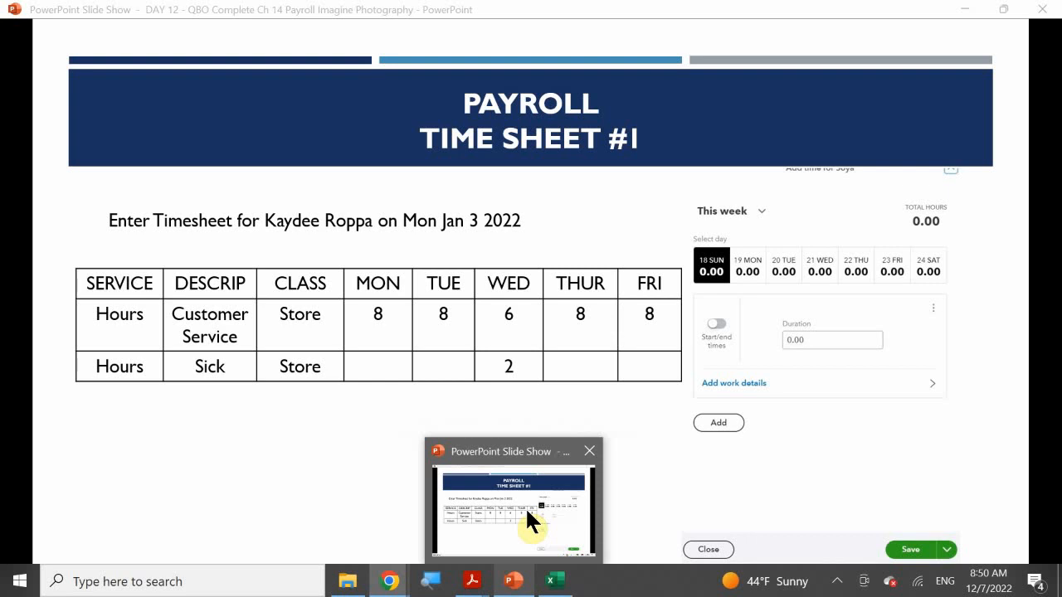
mouse_move(555, 581)
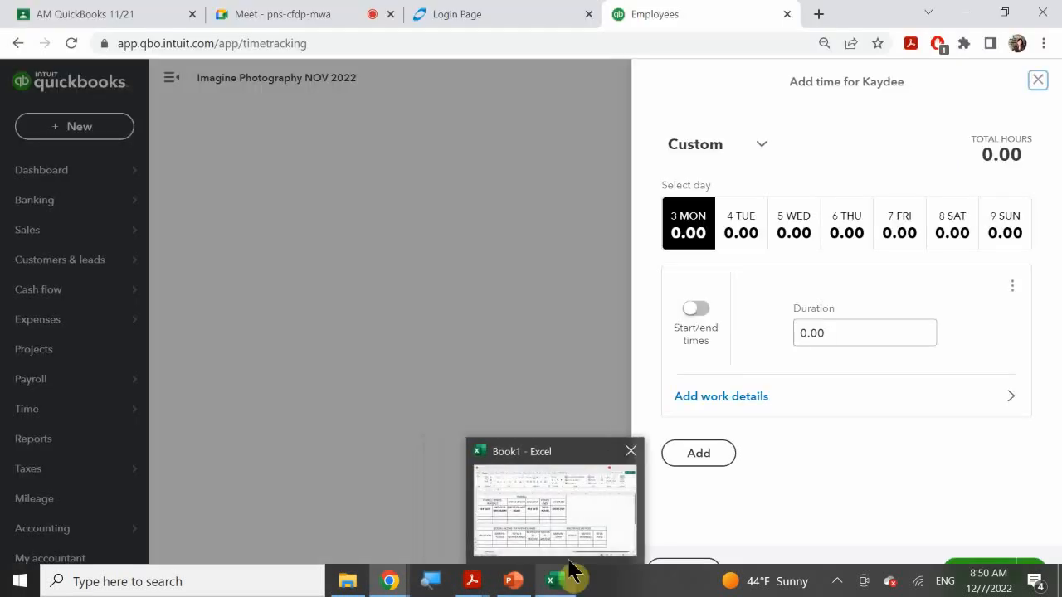
mouse_move(582, 512)
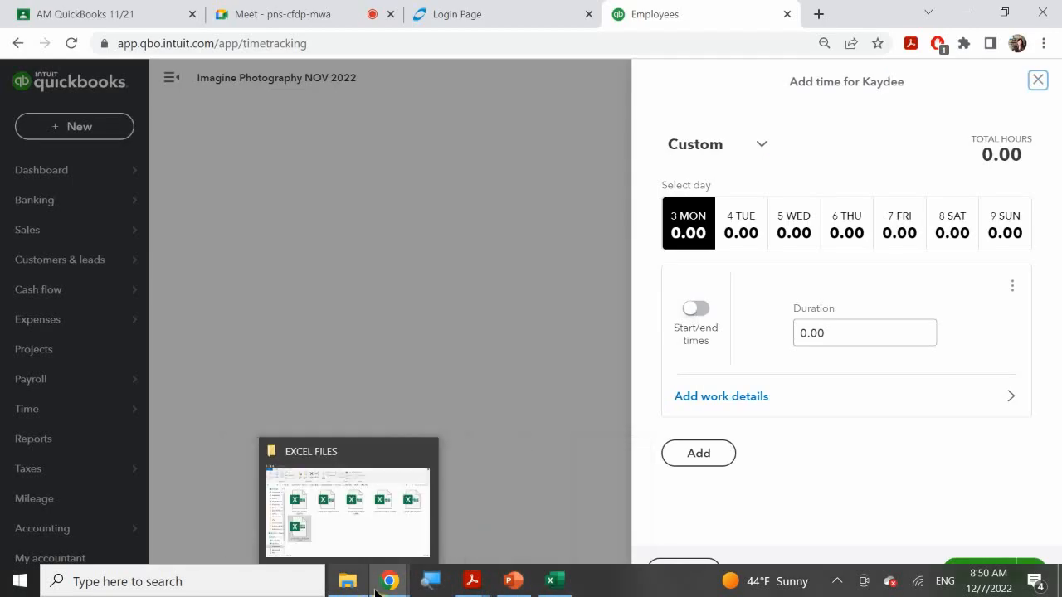
mouse_move(390, 584)
click(372, 517)
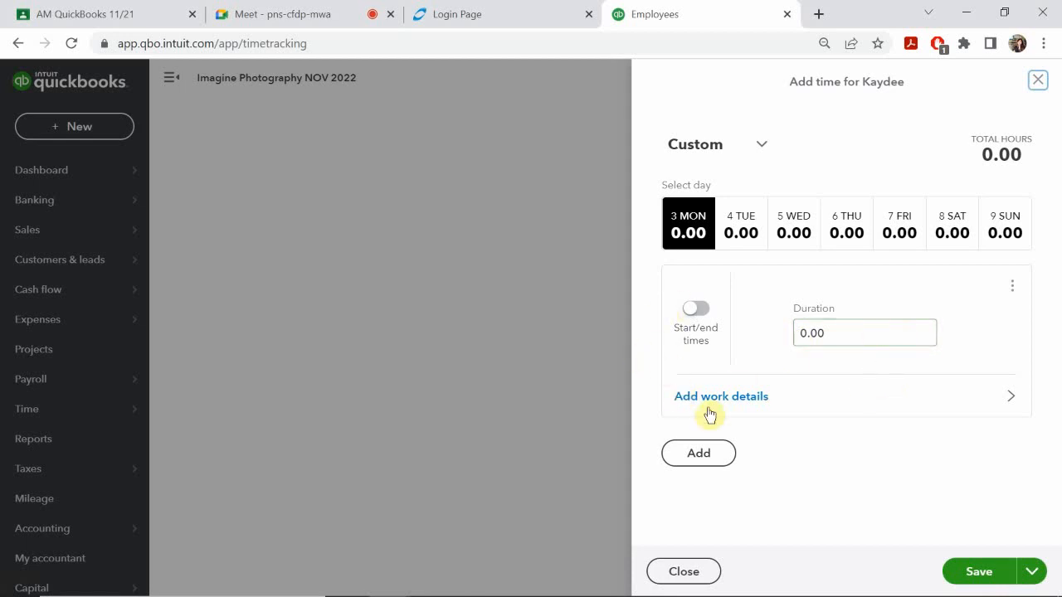
Open the work details for Monday, January 3 and set the duration to 8.00 hours
click(818, 305)
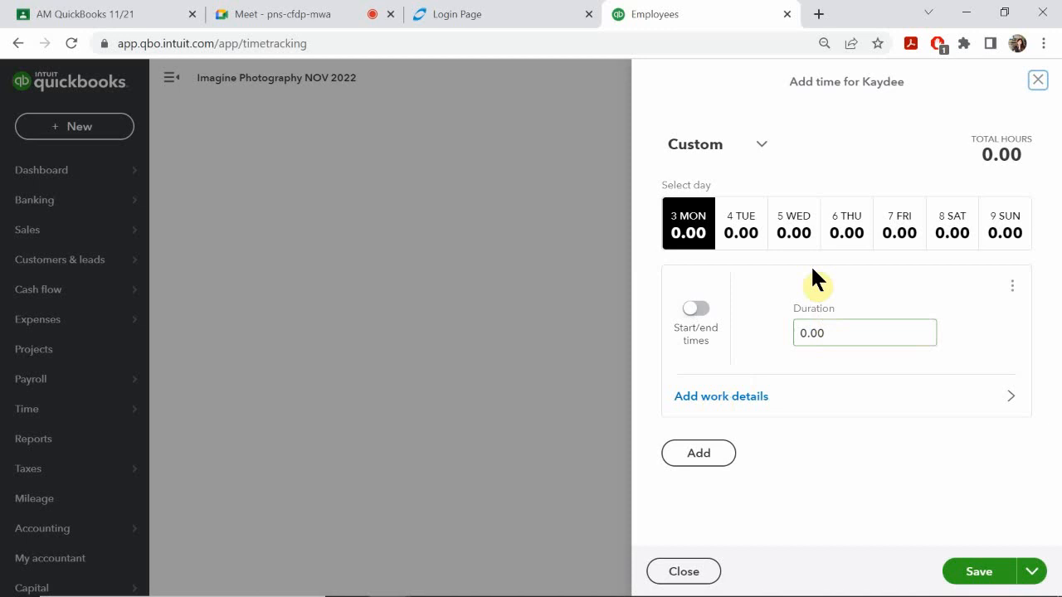
click(715, 399)
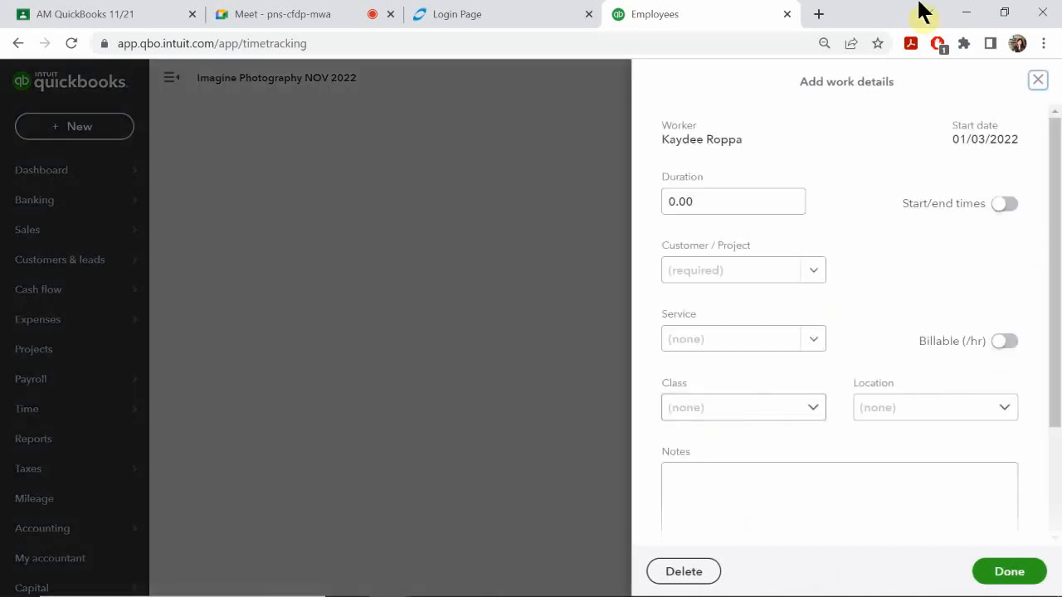
click(766, 209)
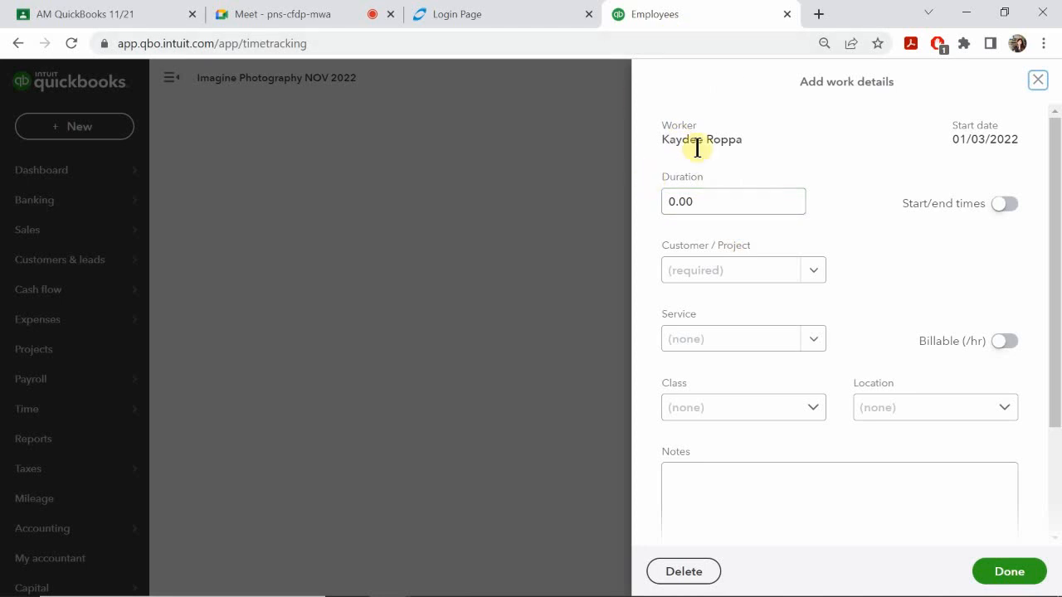
click(727, 207)
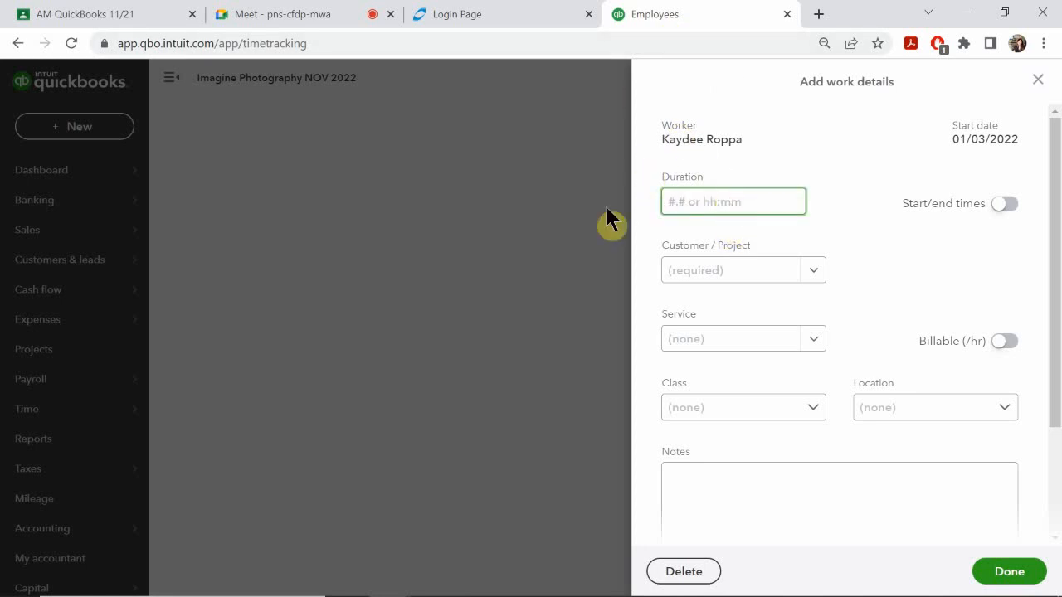
text(8.00)
Leave the customer/project empty and set the service to Hours and the class to Store
click(712, 272)
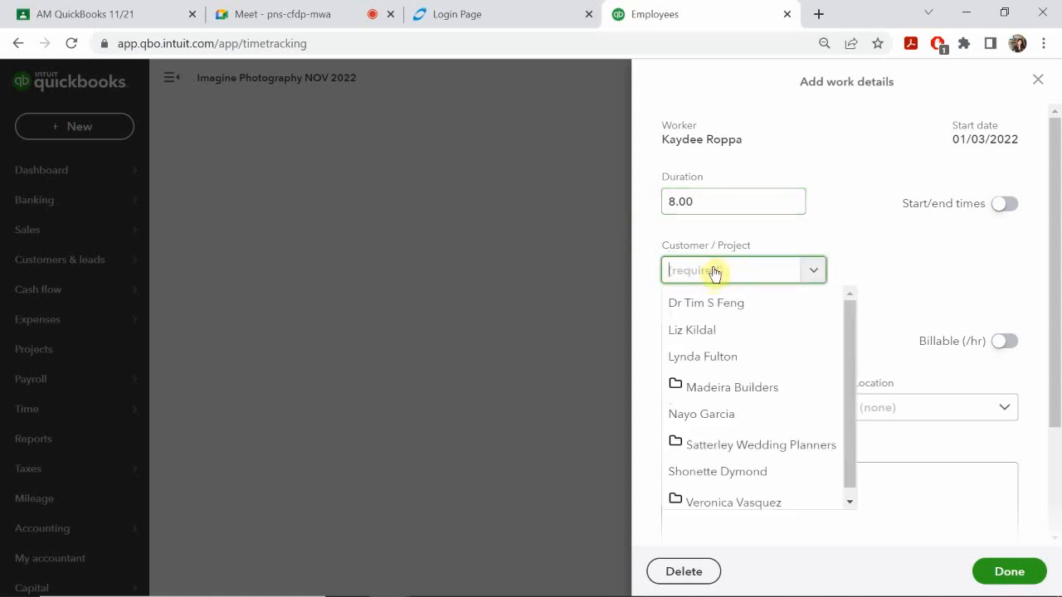
click(802, 277)
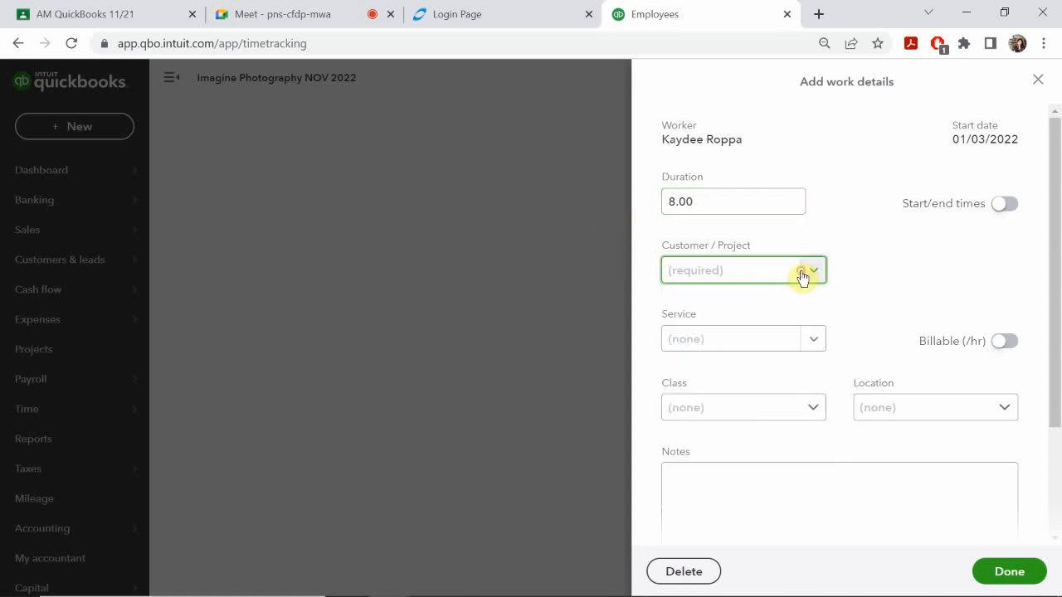
click(728, 351)
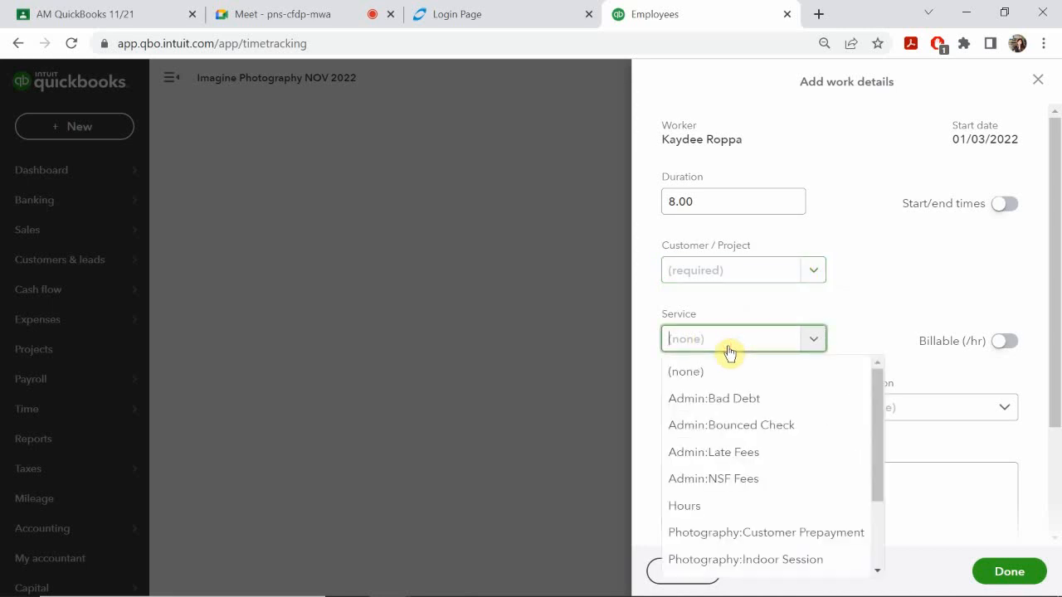
scroll(741, 407, down, 1)
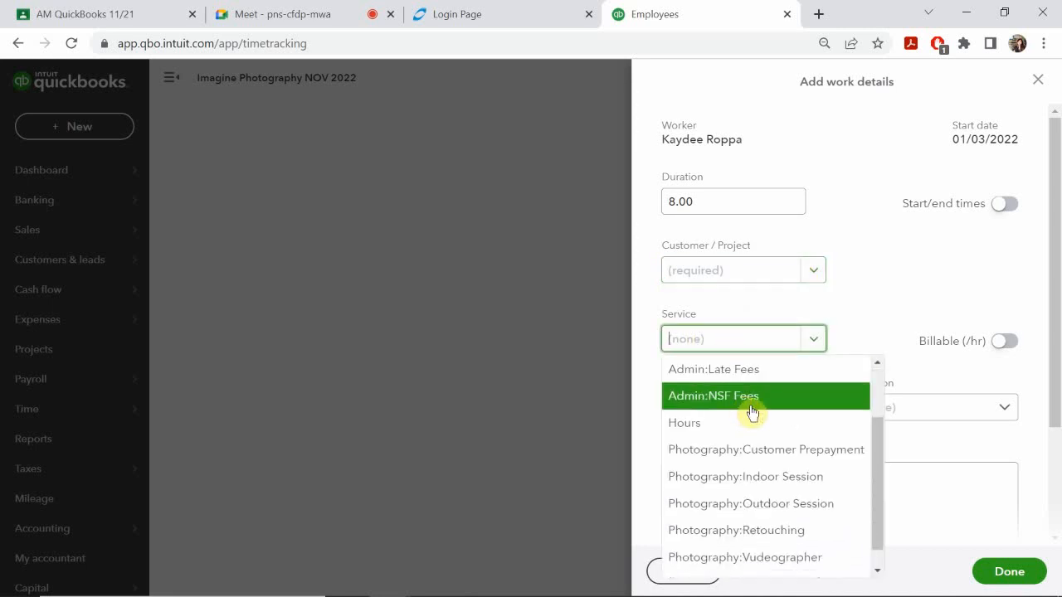
click(780, 422)
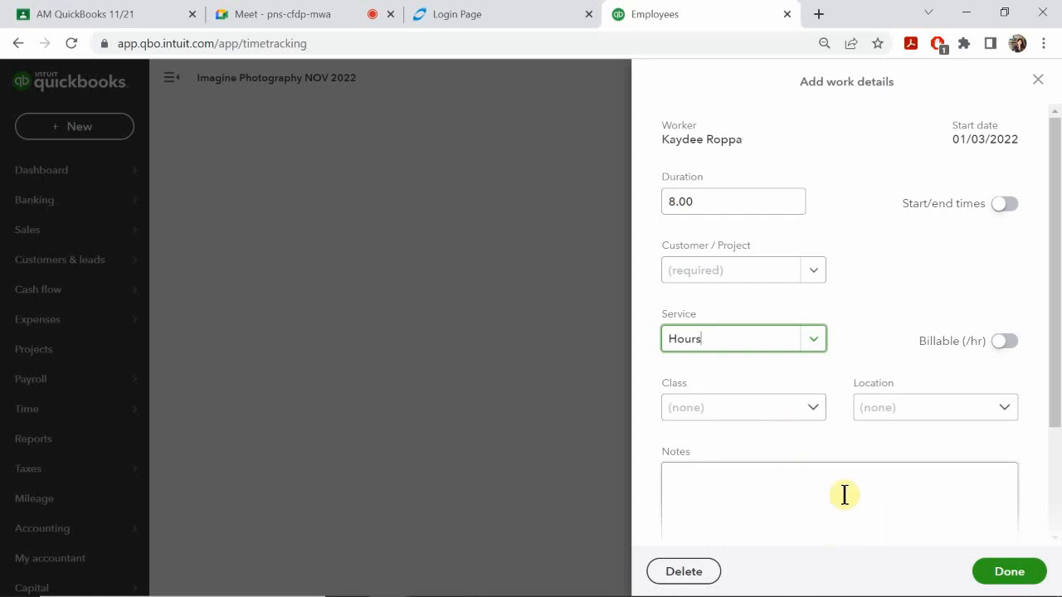
click(724, 409)
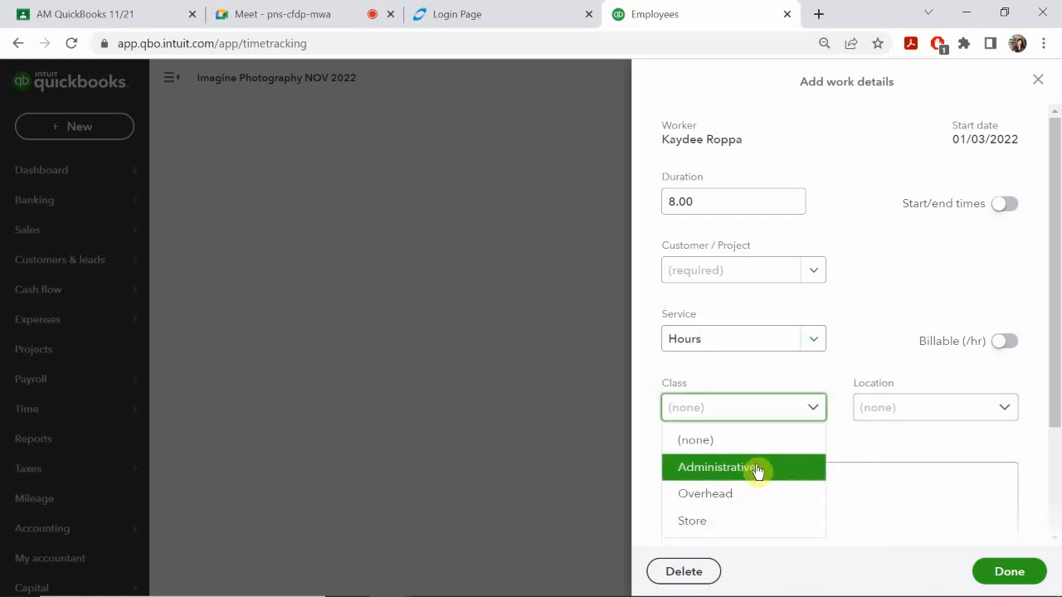
click(739, 520)
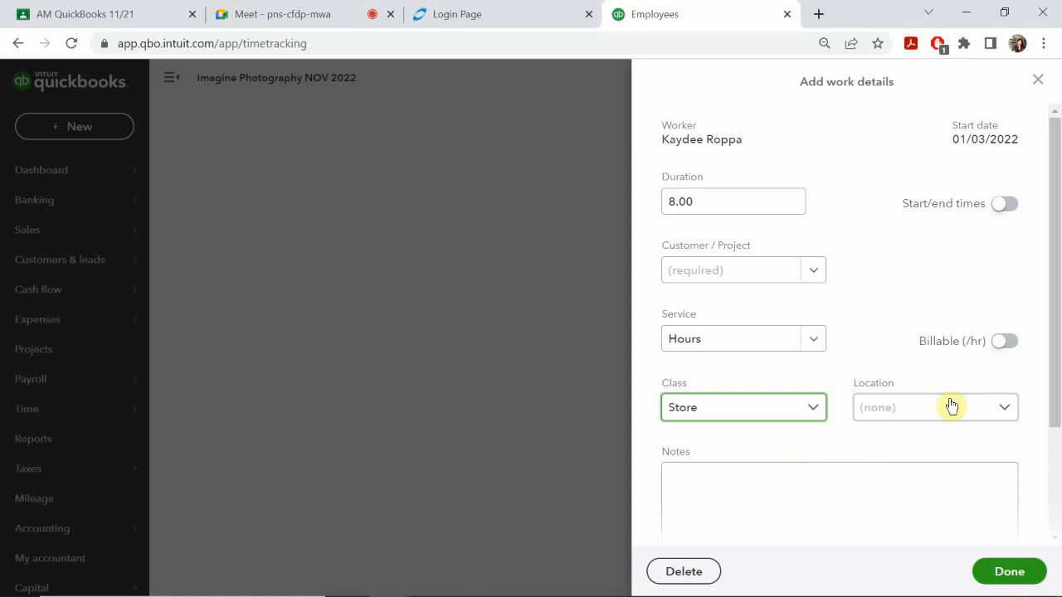
Set the location of the work details to Overhead
click(883, 407)
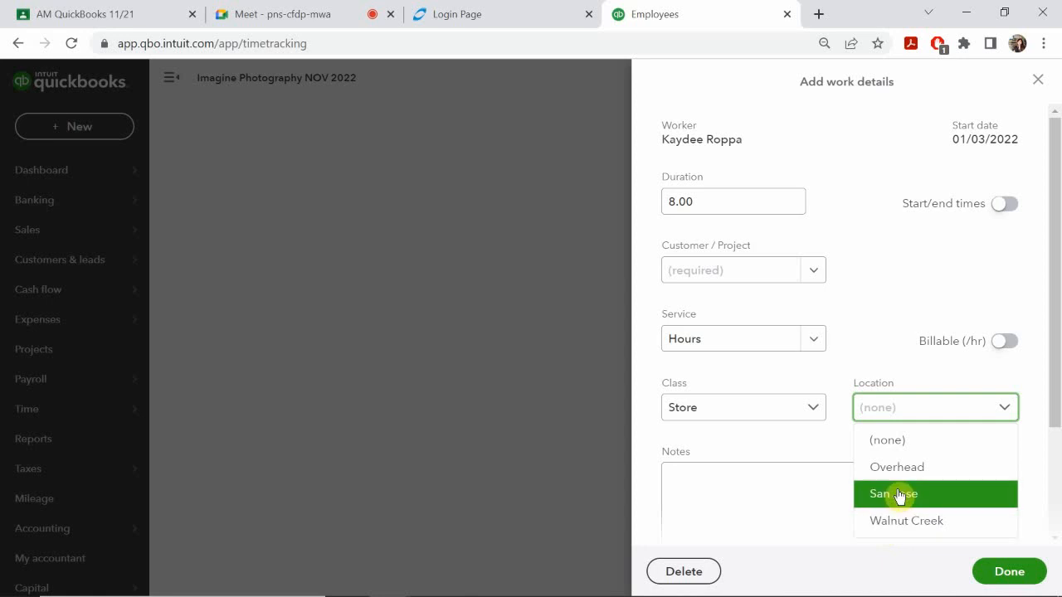
click(896, 521)
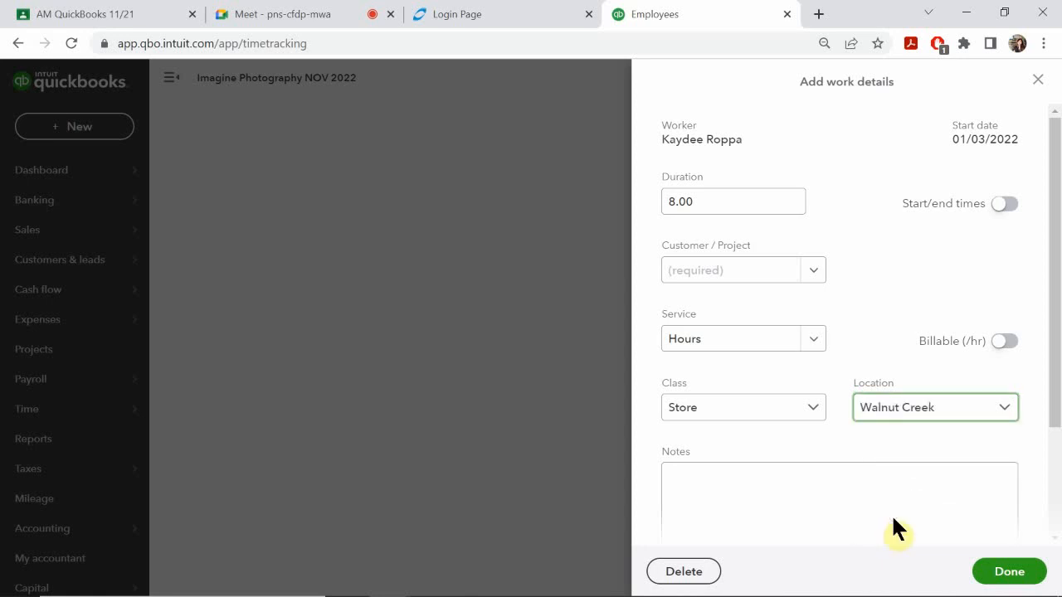
click(891, 407)
click(882, 471)
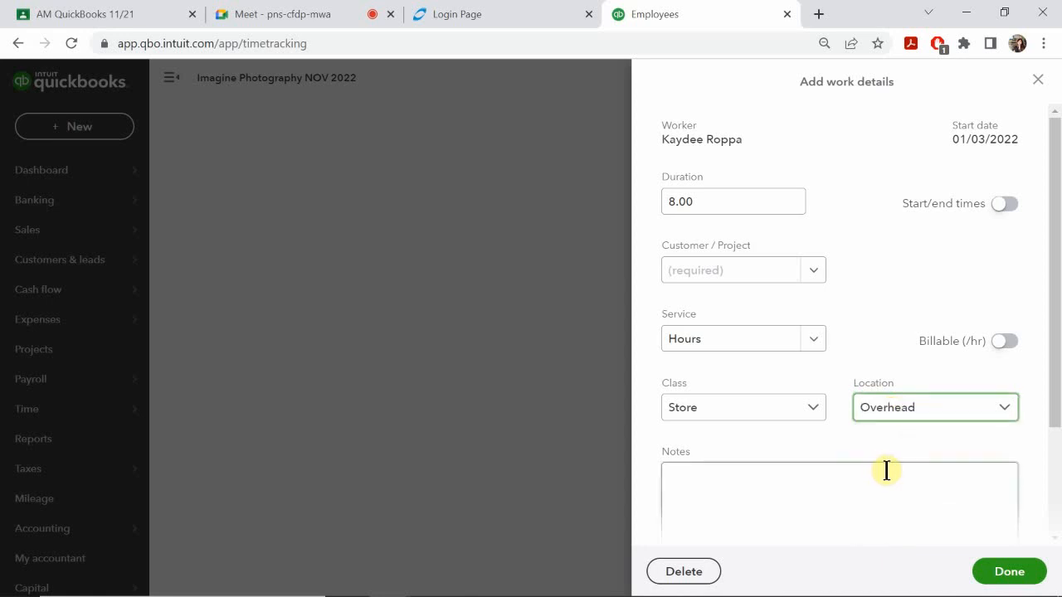
Enter Customer Service in the notes of Monday's work details
click(736, 480)
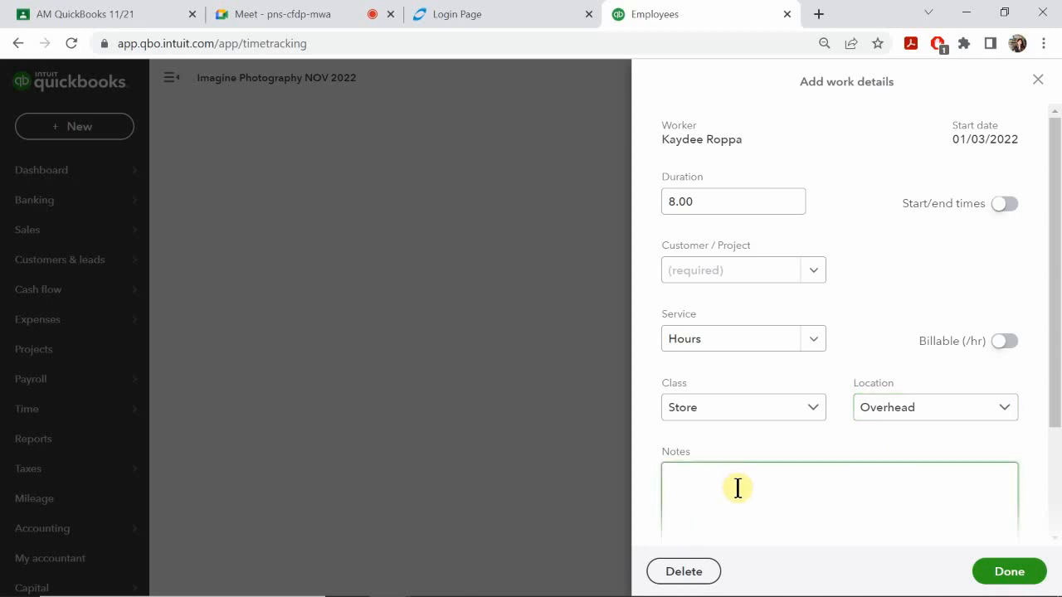
mouse_move(514, 591)
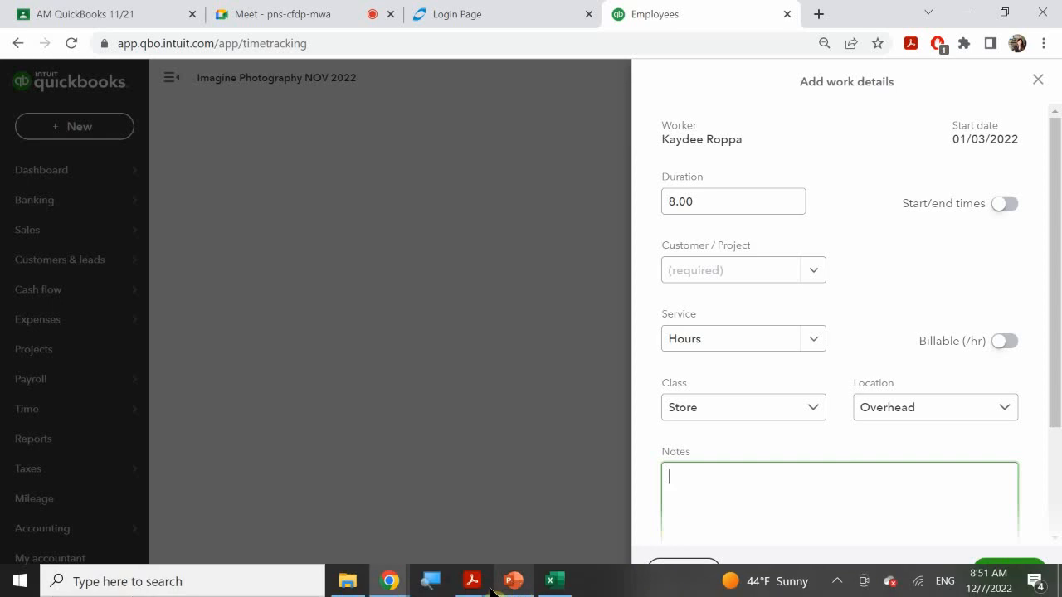
text(C)
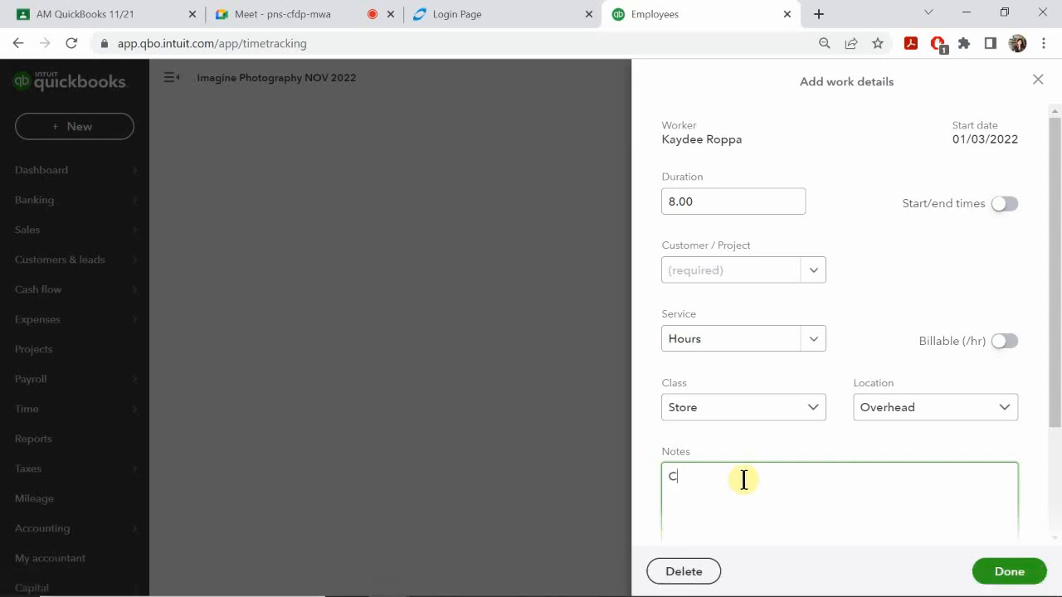
text(ustpe)
key(BackSpace)
text(mer Service)
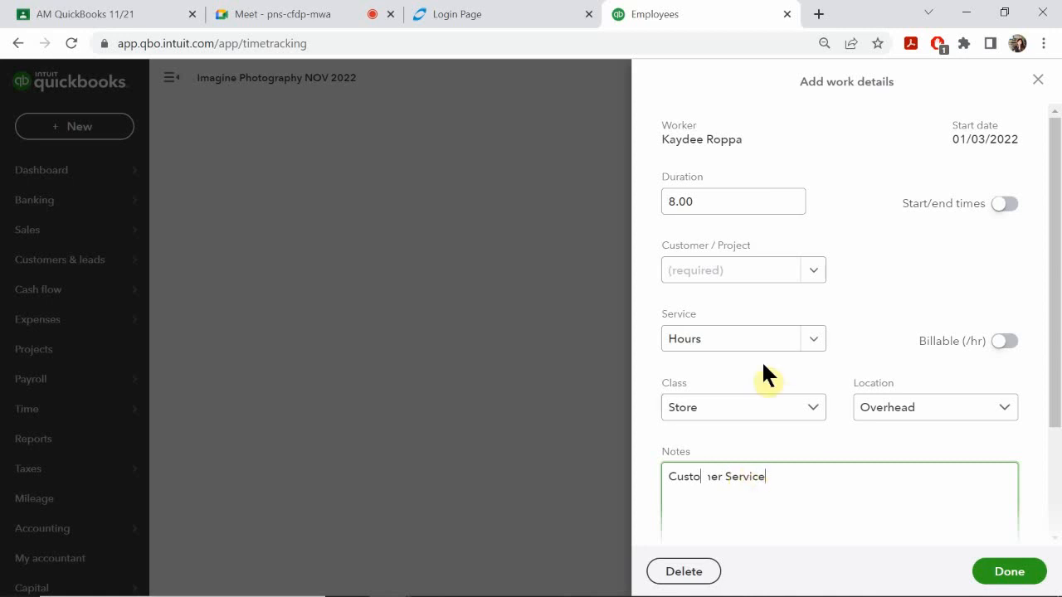
Review the available services, keep Hours selected, and finish the work details for Monday, January 3
click(751, 342)
scroll(754, 415, down, 3)
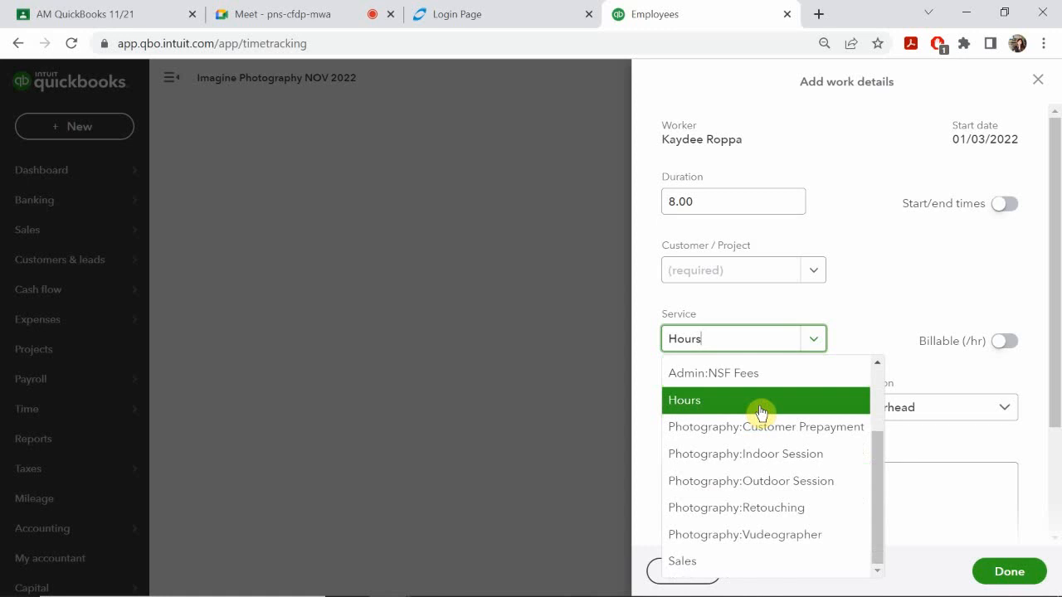
mouse_move(700, 596)
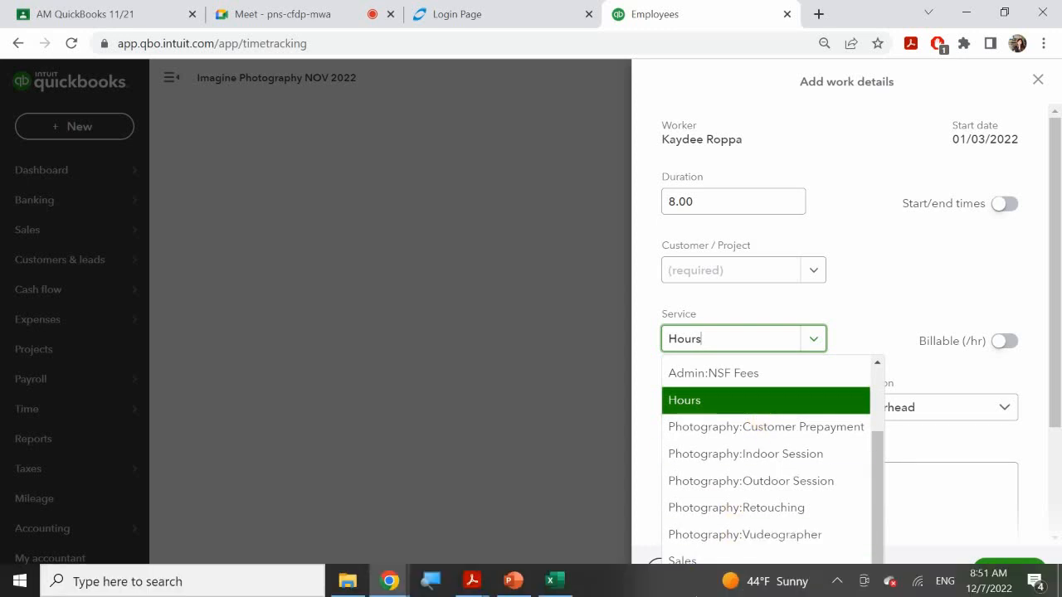
scroll(683, 505, up, 2)
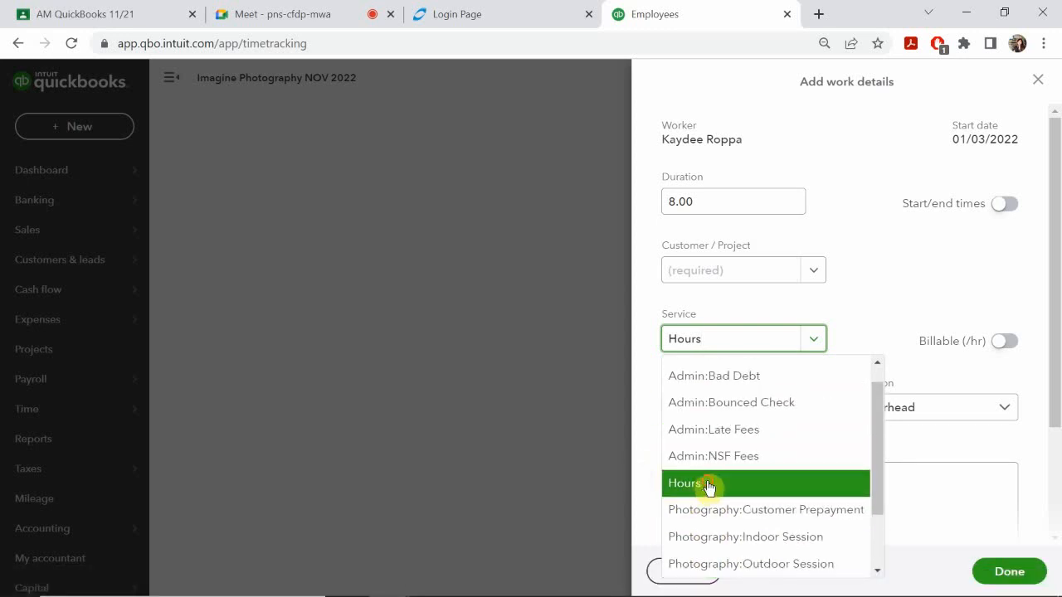
click(706, 485)
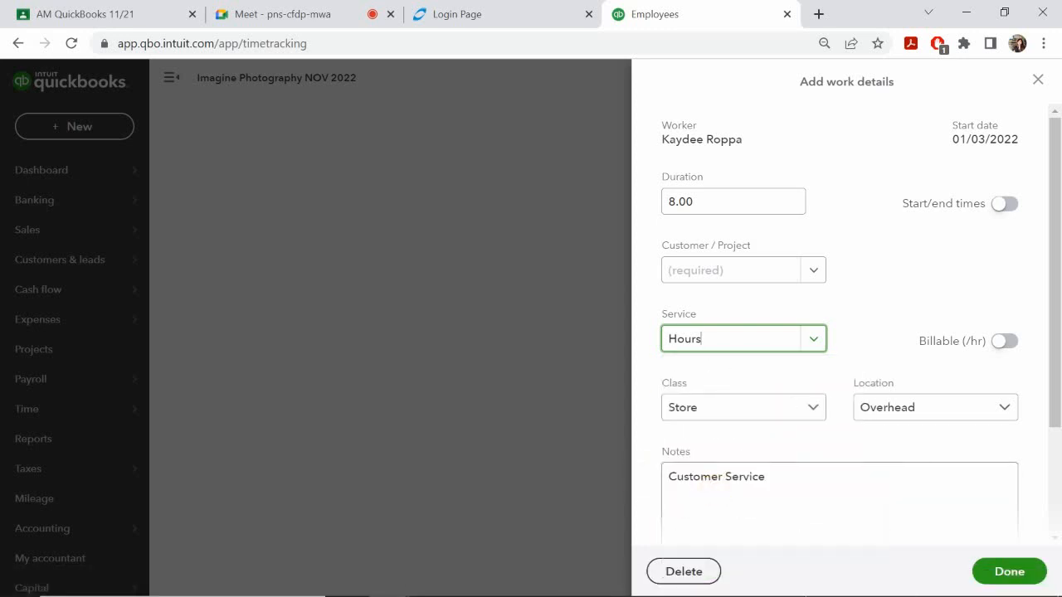
click(737, 340)
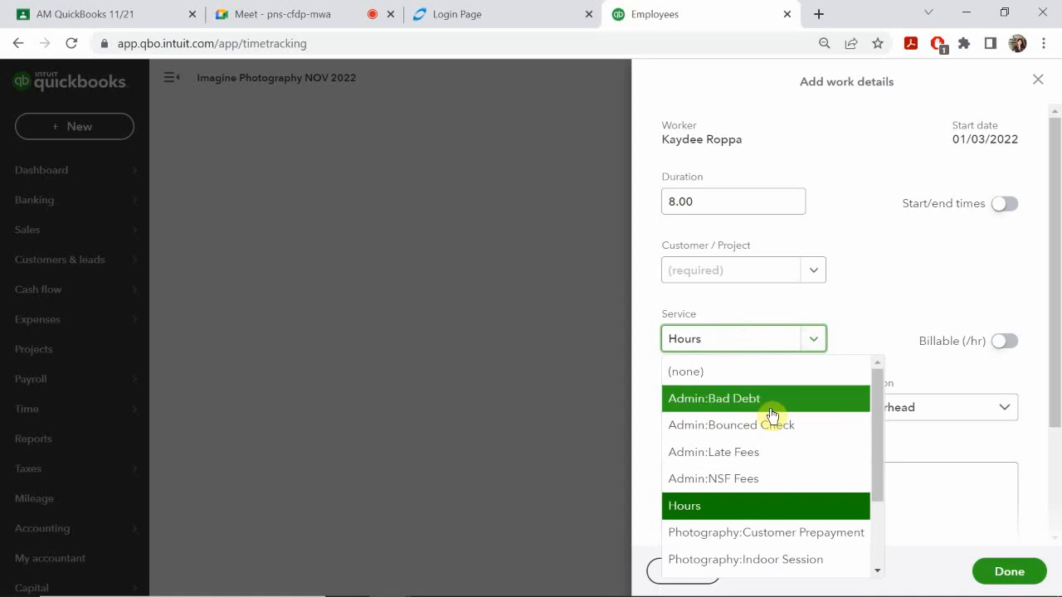
scroll(772, 414, down, 1)
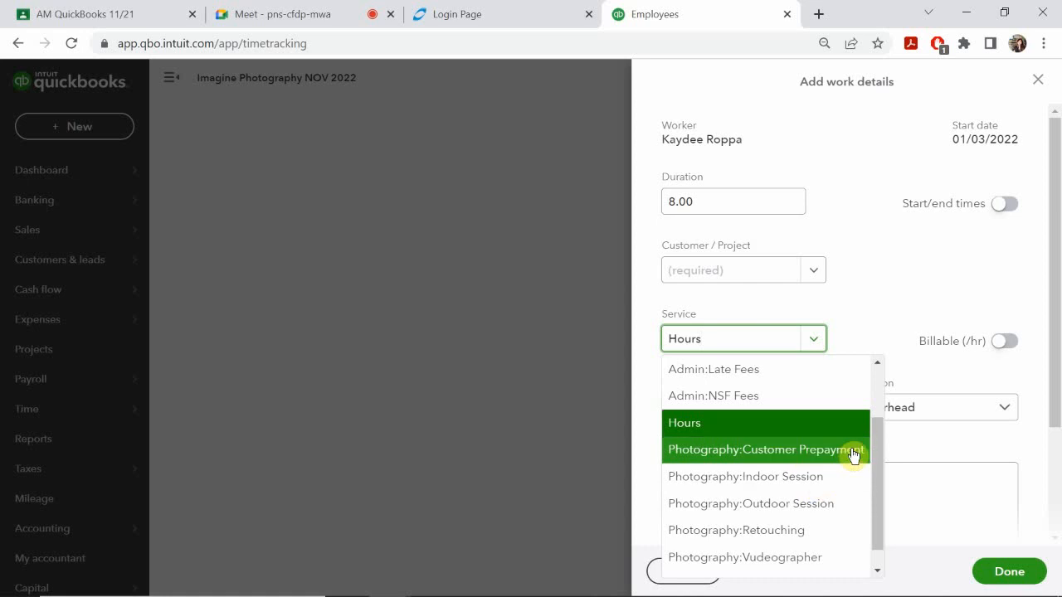
scroll(854, 454, down, 1)
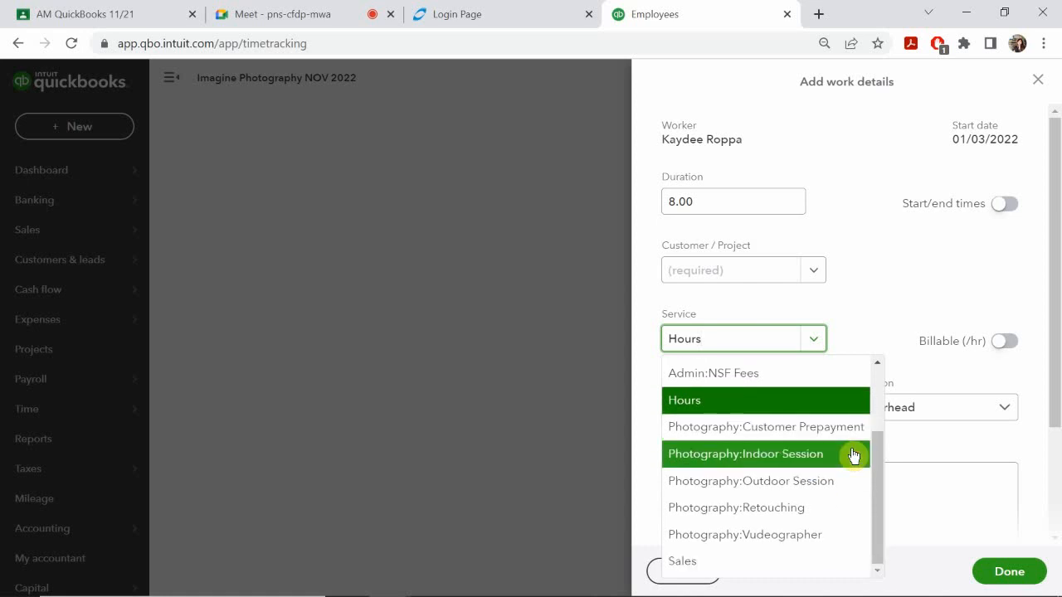
scroll(849, 456, up, 2)
scroll(796, 440, up, 1)
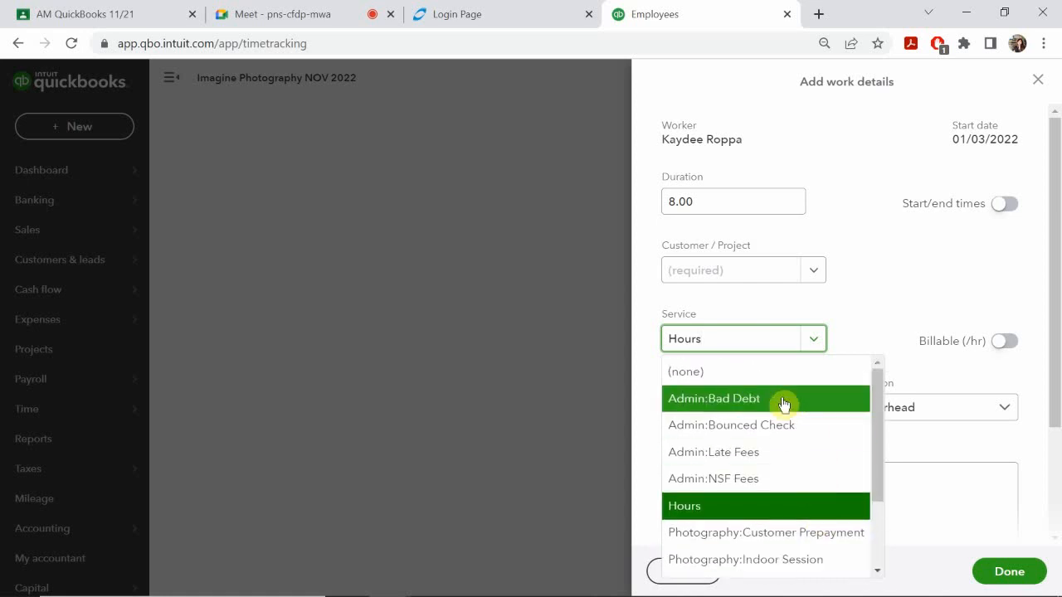
click(689, 513)
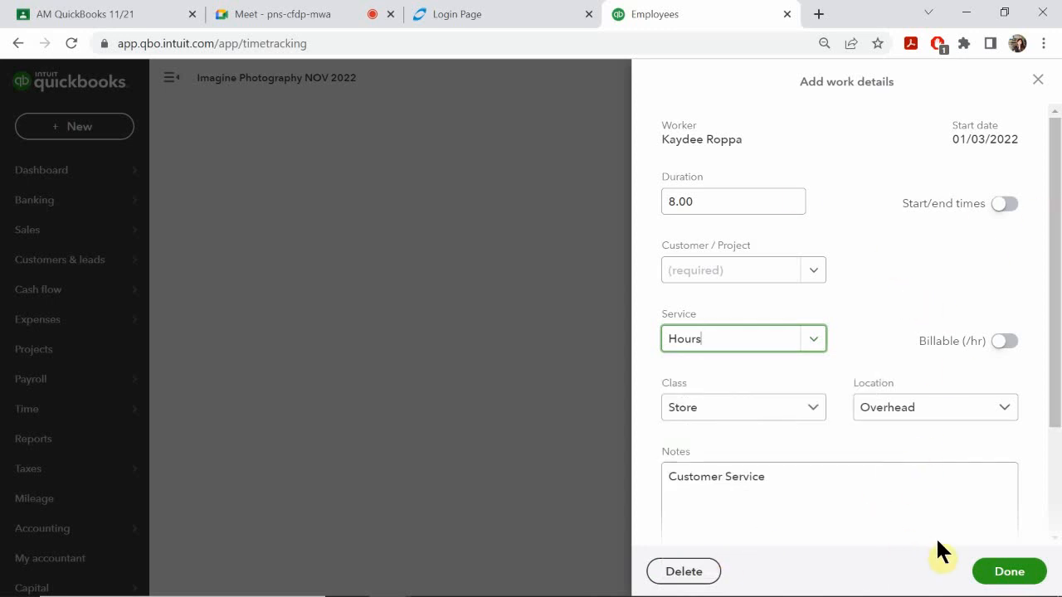
click(1002, 577)
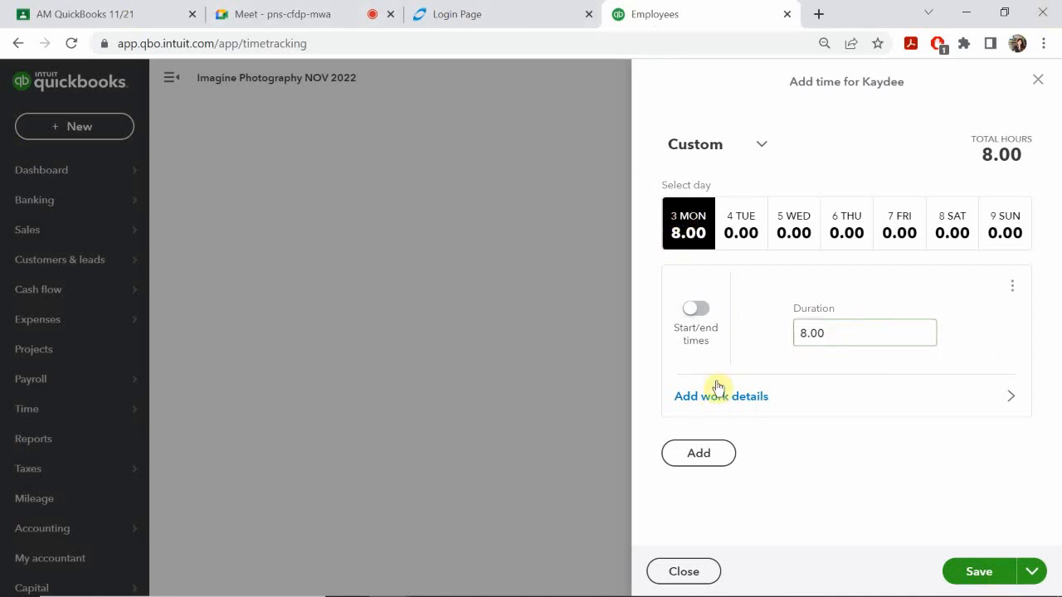
Check Tuesday's hours on the Payroll Time Sheet #1 slide and set the January 4 work details duration to 8.00, leaving the customer/project empty
click(741, 231)
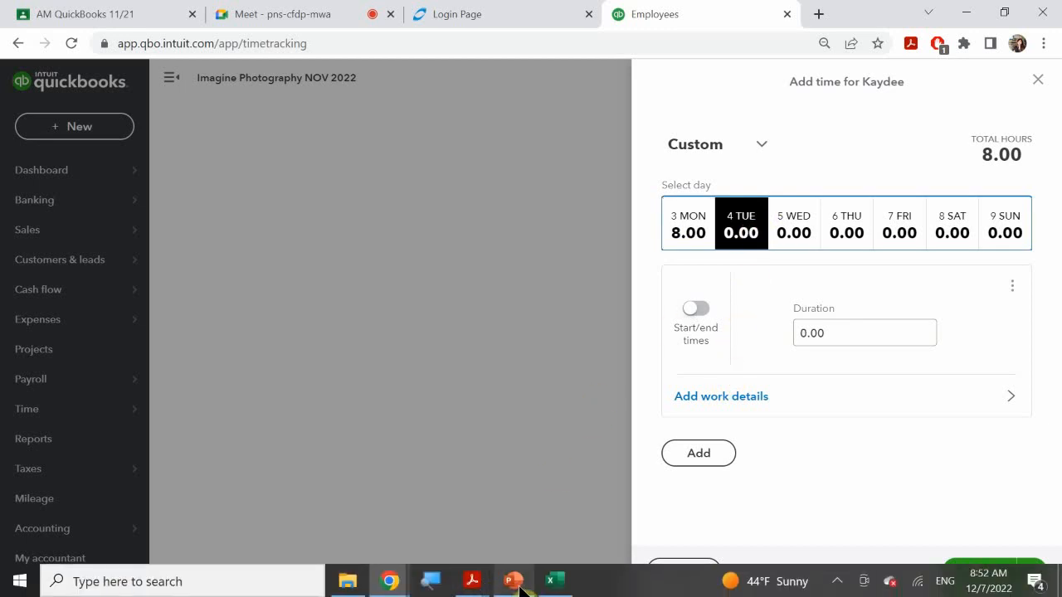
mouse_move(526, 526)
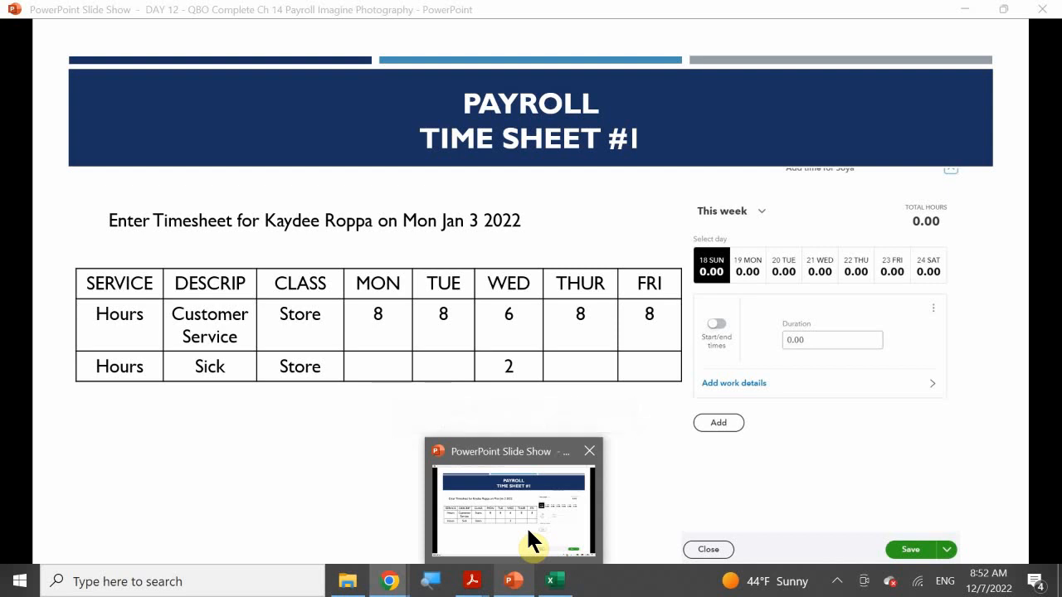
click(528, 529)
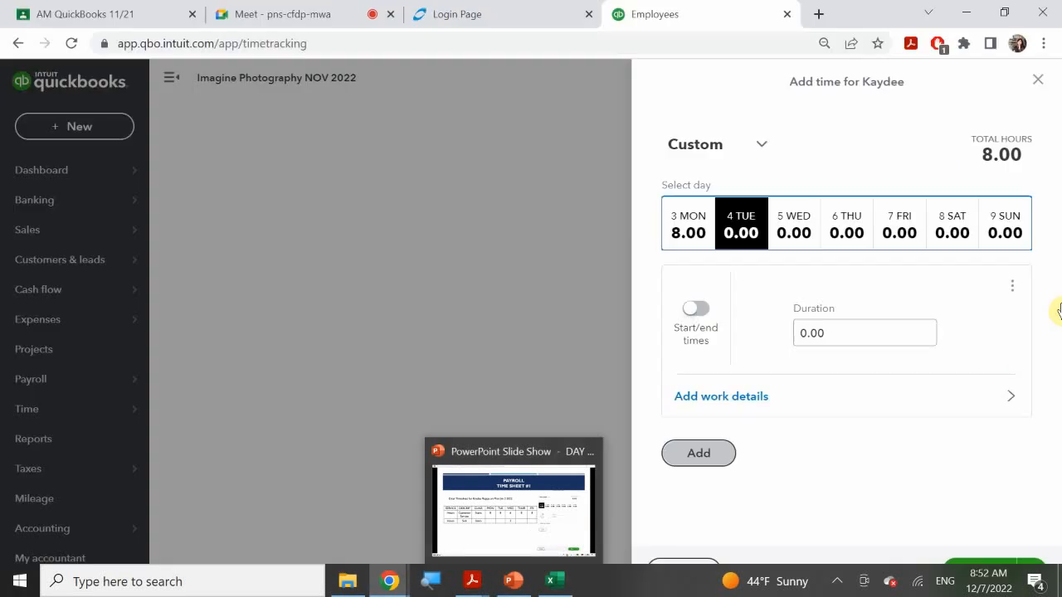
click(730, 396)
click(739, 208)
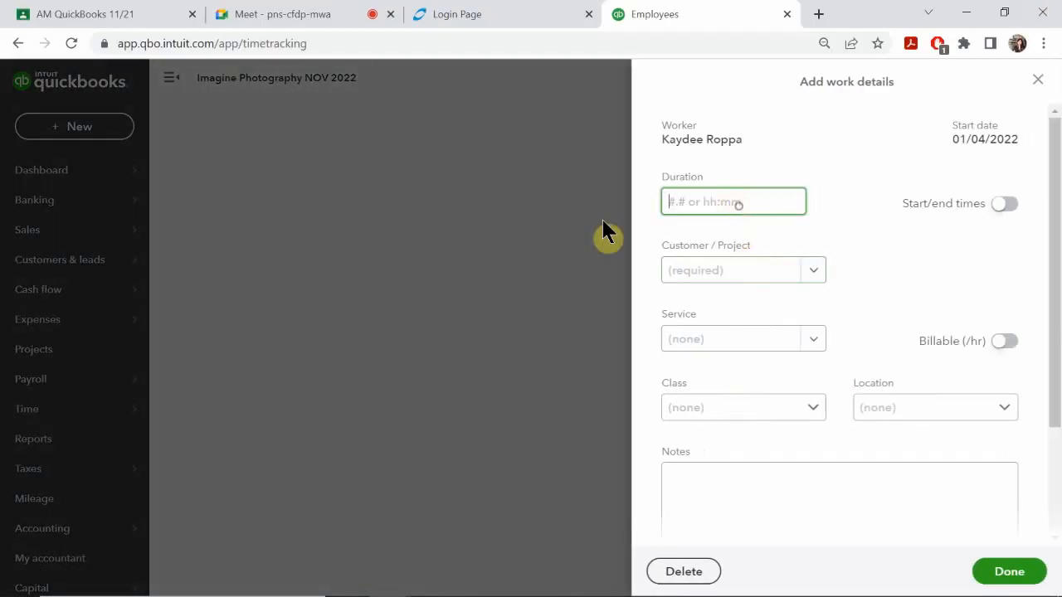
text(8)
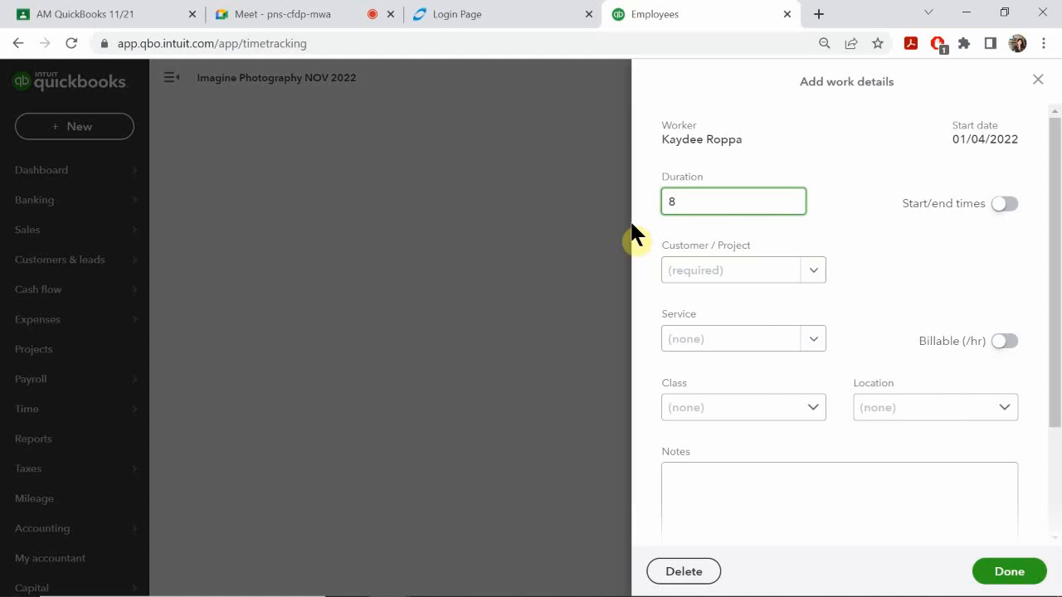
click(720, 271)
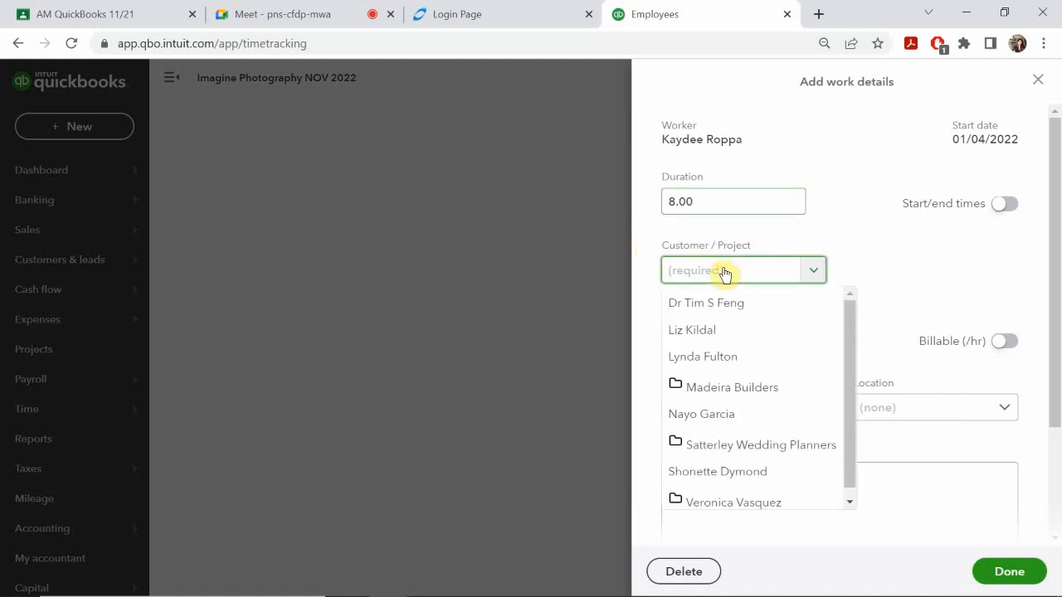
click(723, 270)
Set the service to Hours, the class to Store and the location to Overhead in Tuesday's work details
click(726, 340)
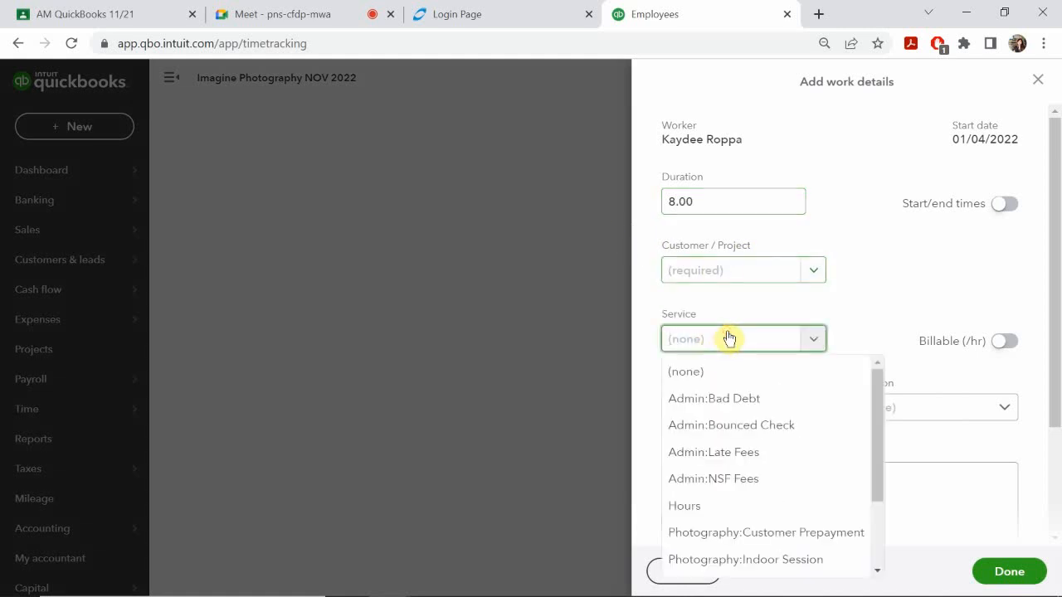
click(710, 504)
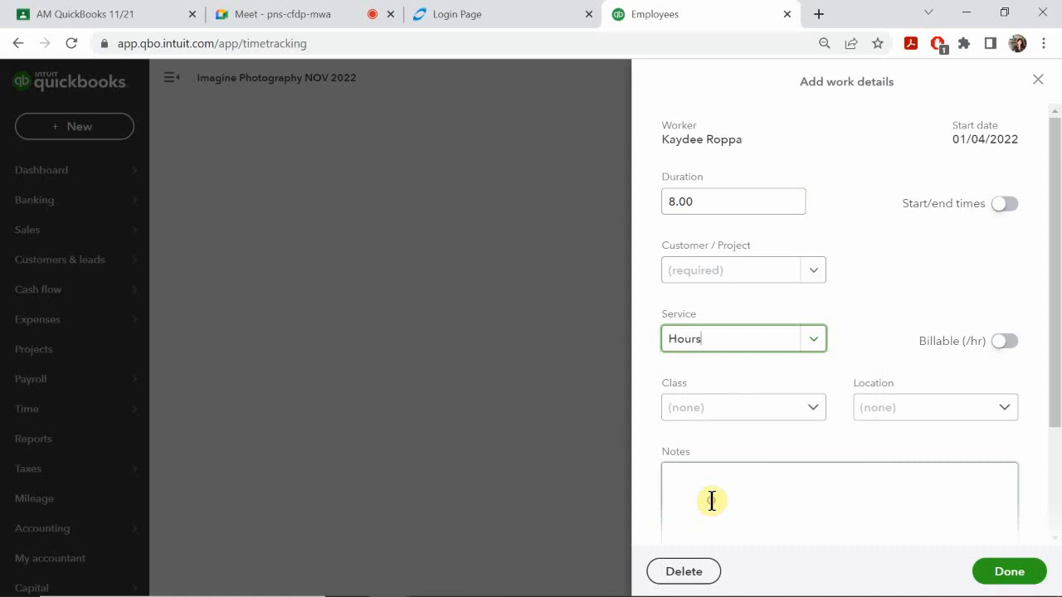
click(714, 408)
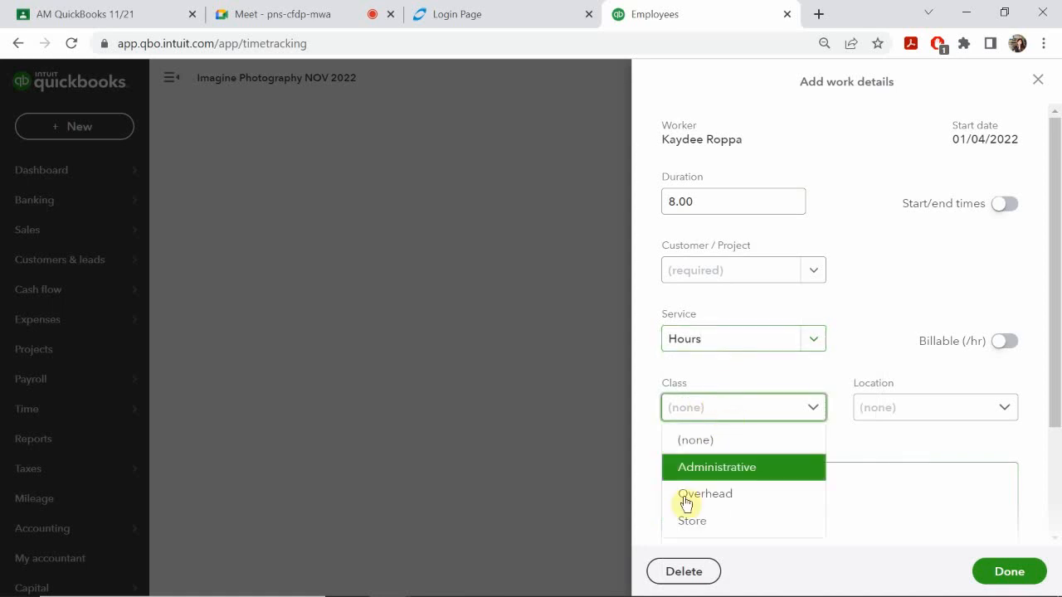
click(697, 521)
click(929, 408)
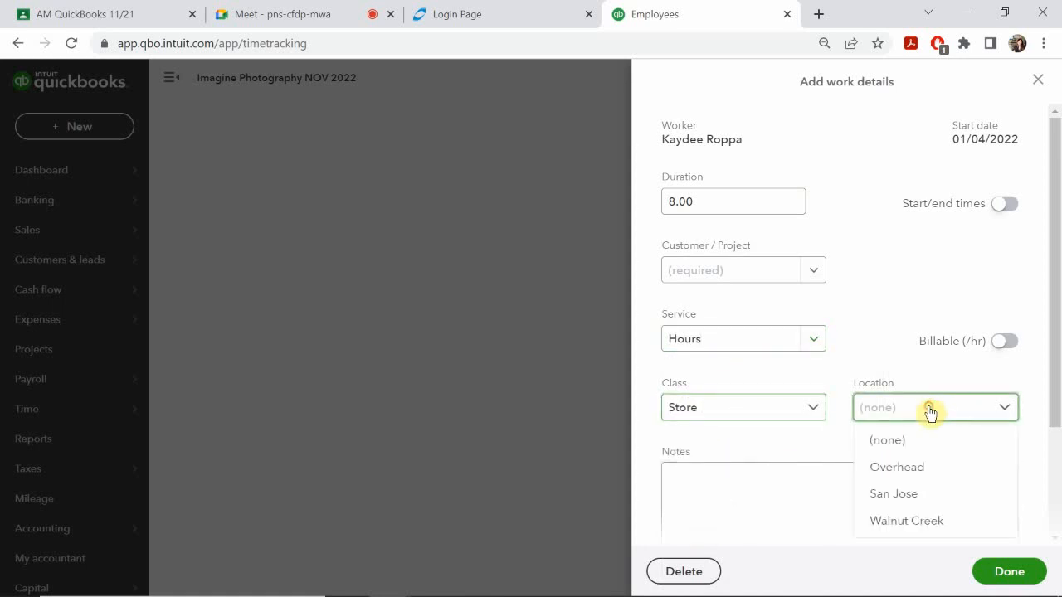
click(917, 467)
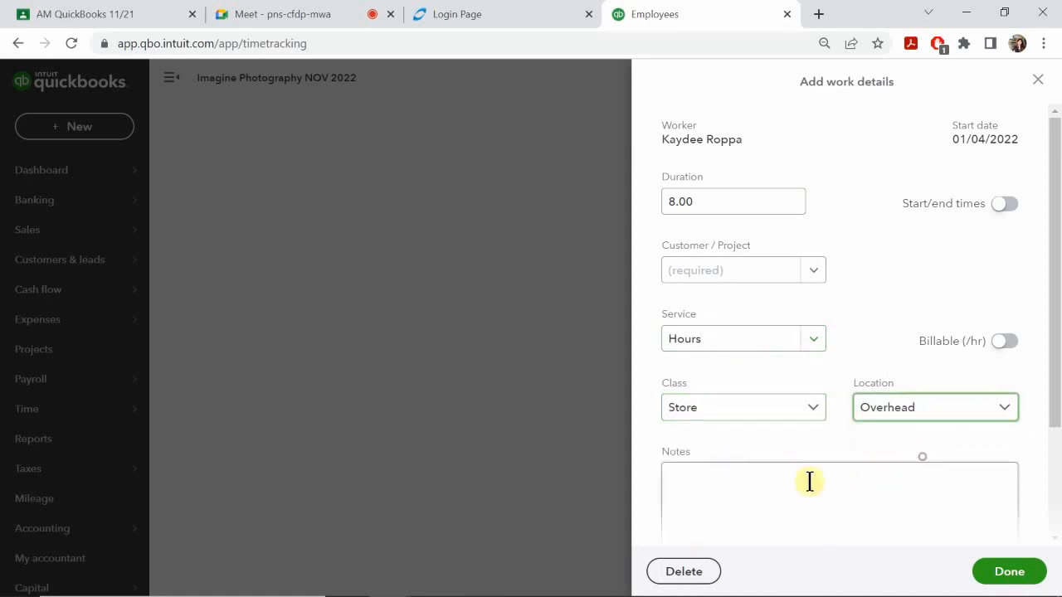
Enter Customer Service in the notes for Tuesday, January 4 and finish that day's work details
click(745, 502)
text(C)
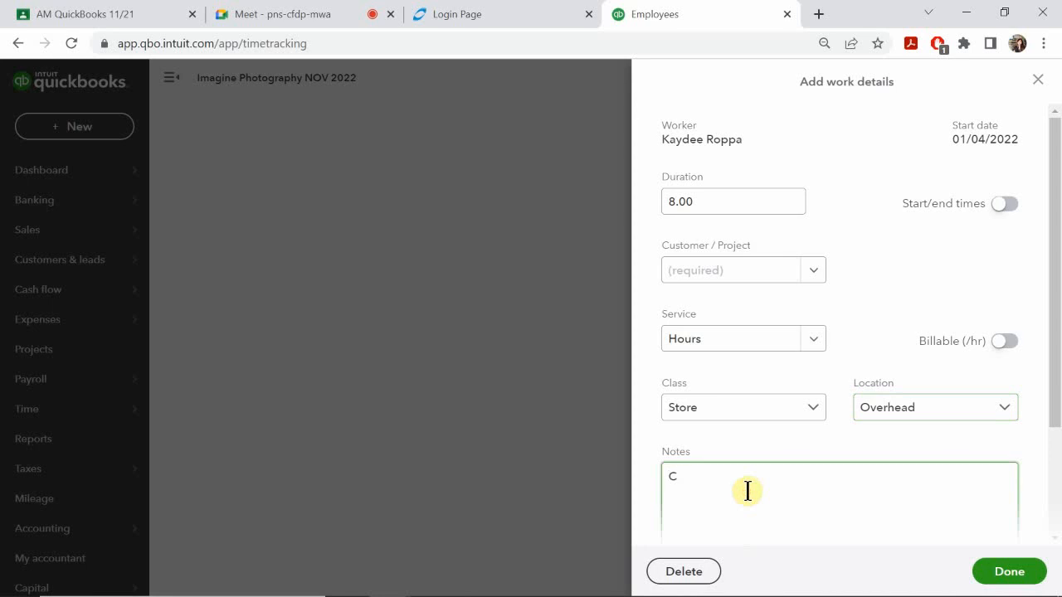
text(ustomer Service)
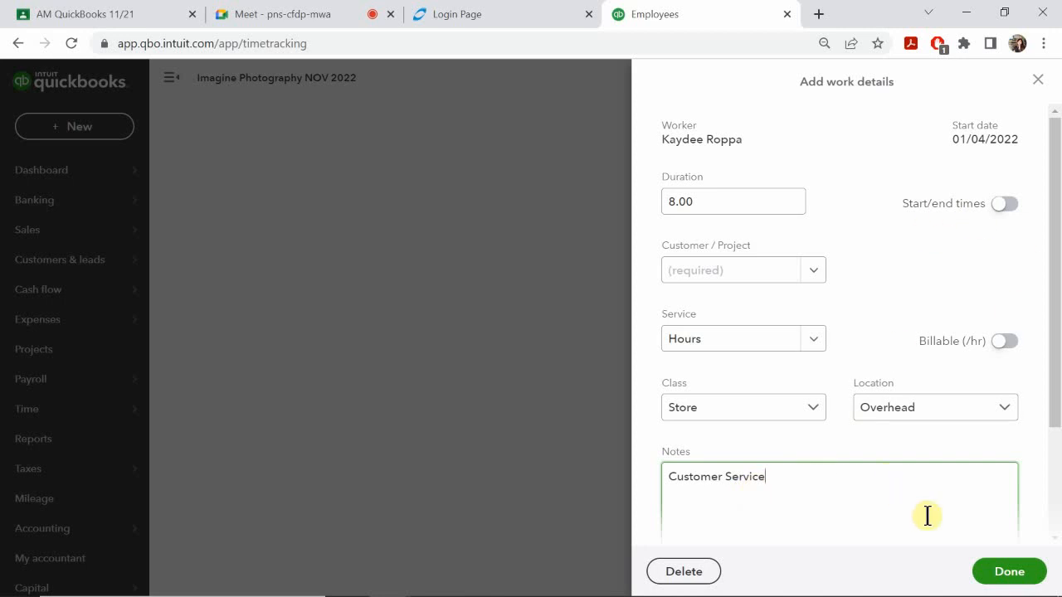
click(993, 574)
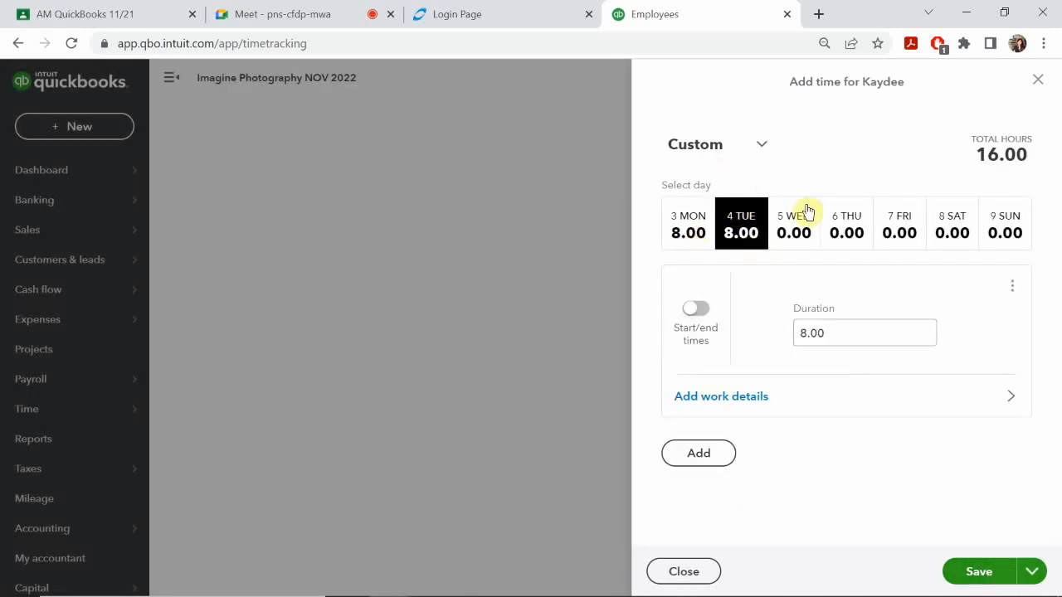
Check Wednesday's hours on the Payroll Time Sheet #1 slide and set the January 5 work details duration to 6.00 hours
click(796, 232)
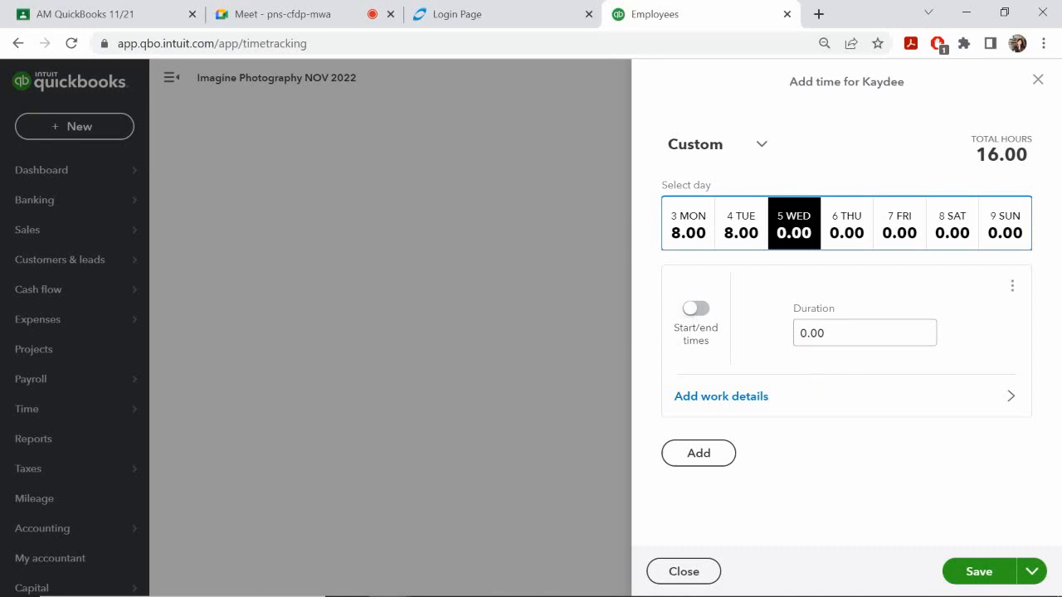
mouse_move(554, 589)
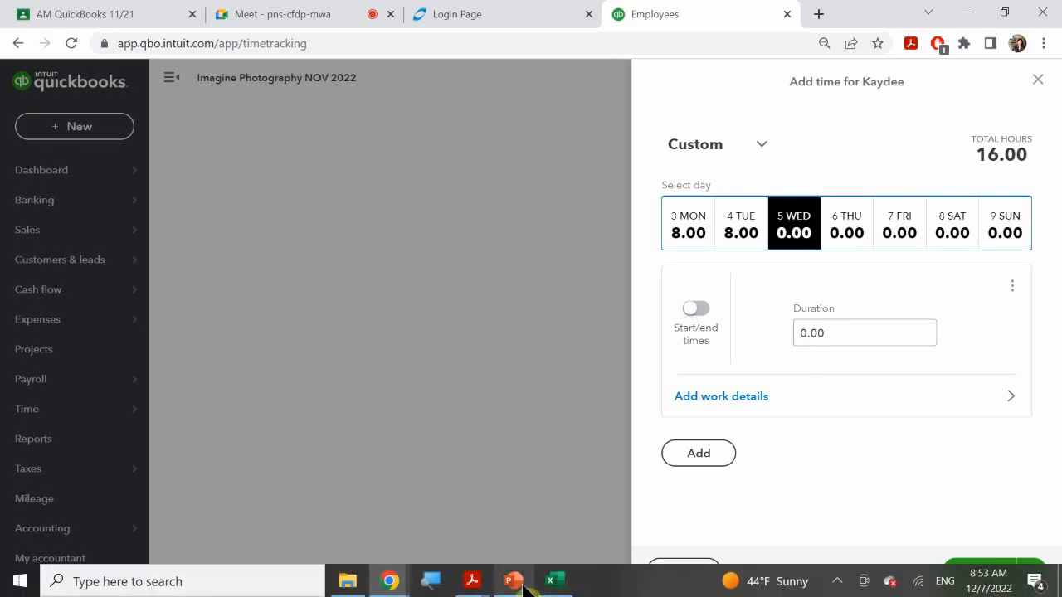
click(536, 513)
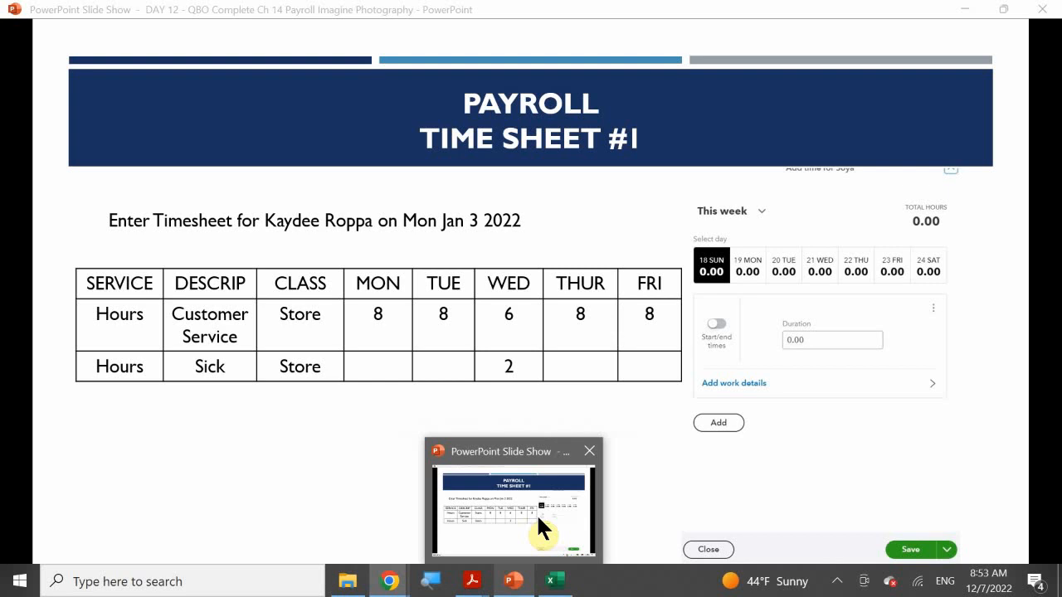
click(537, 516)
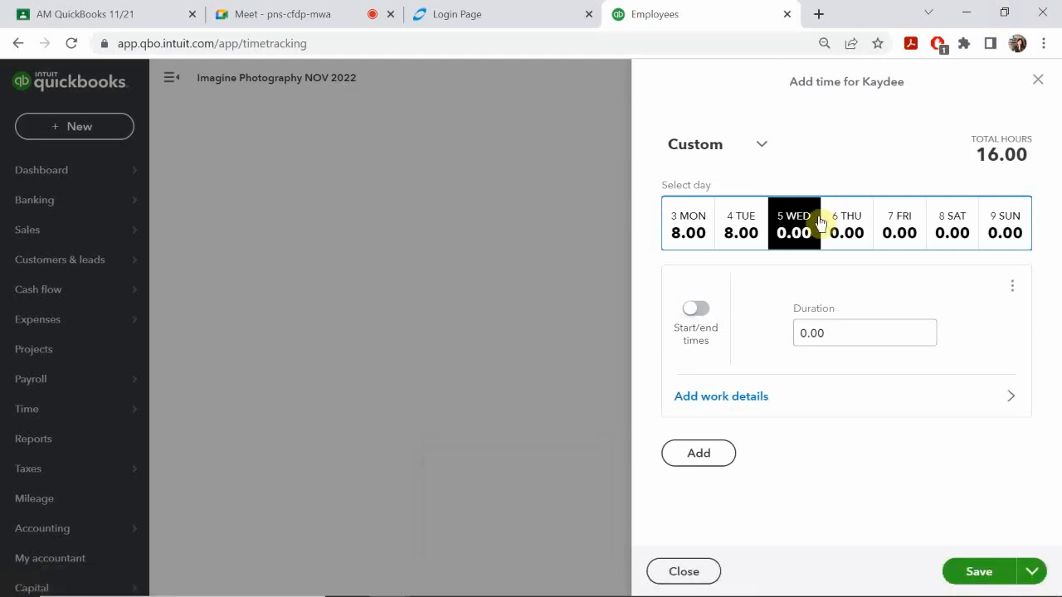
click(756, 399)
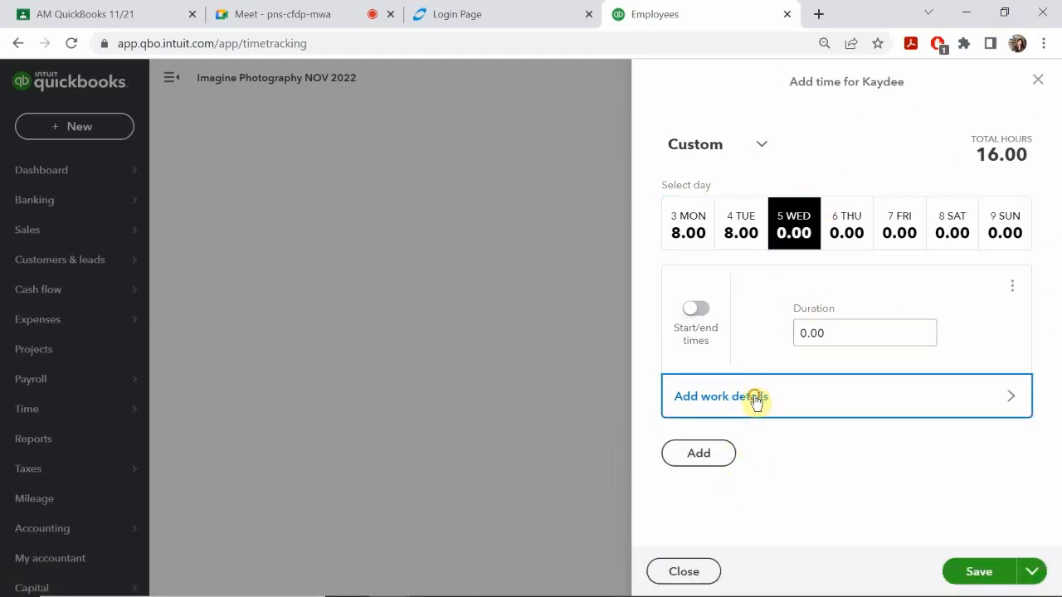
drag(736, 202, 531, 208)
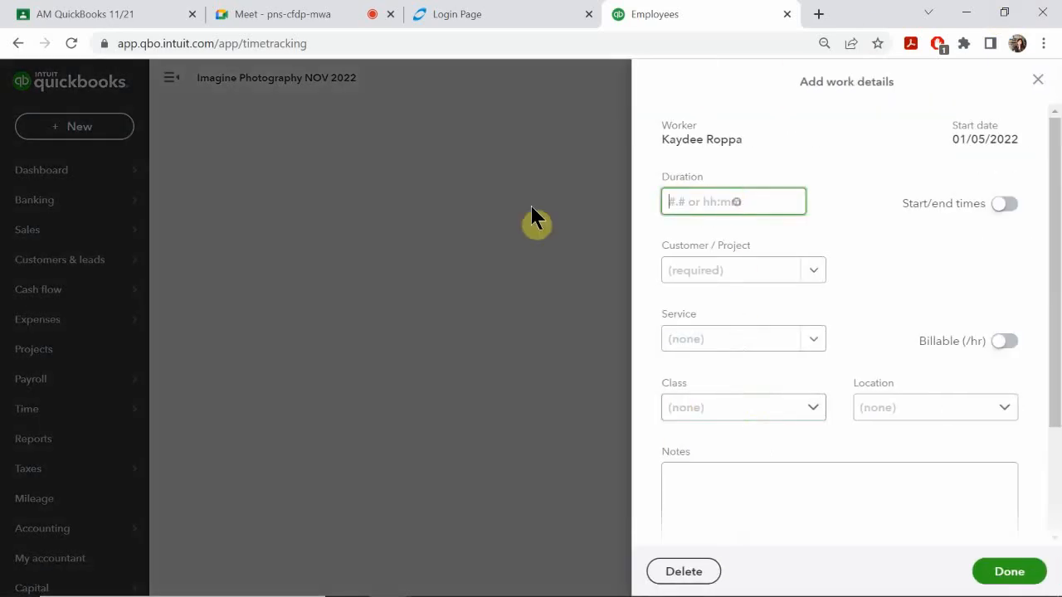
text(6)
Set the service to Hours, the class to Store and the location to Overhead in Wednesday's 6-hour work details
click(703, 339)
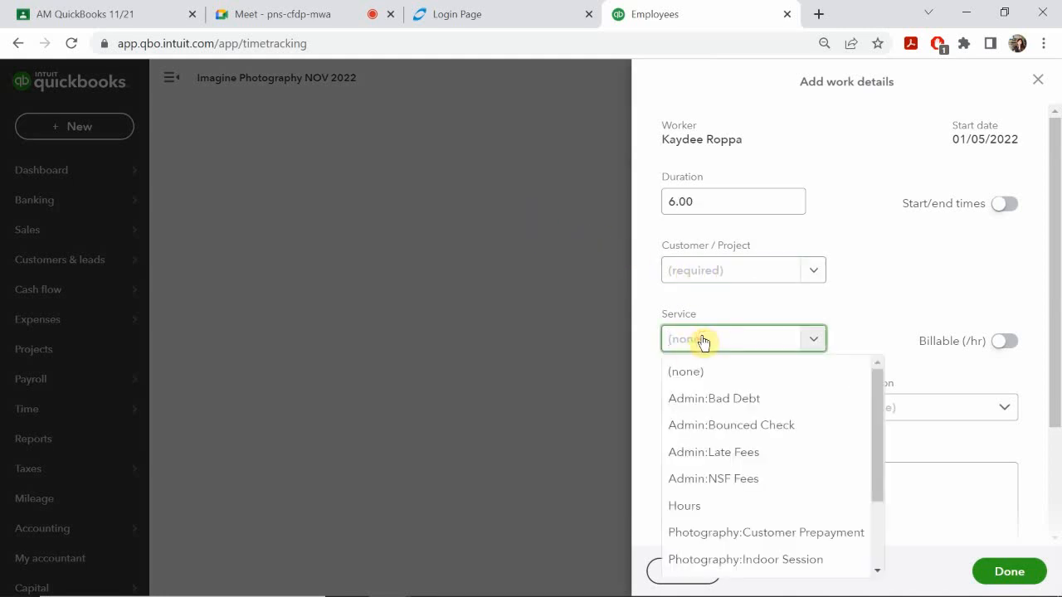
click(717, 507)
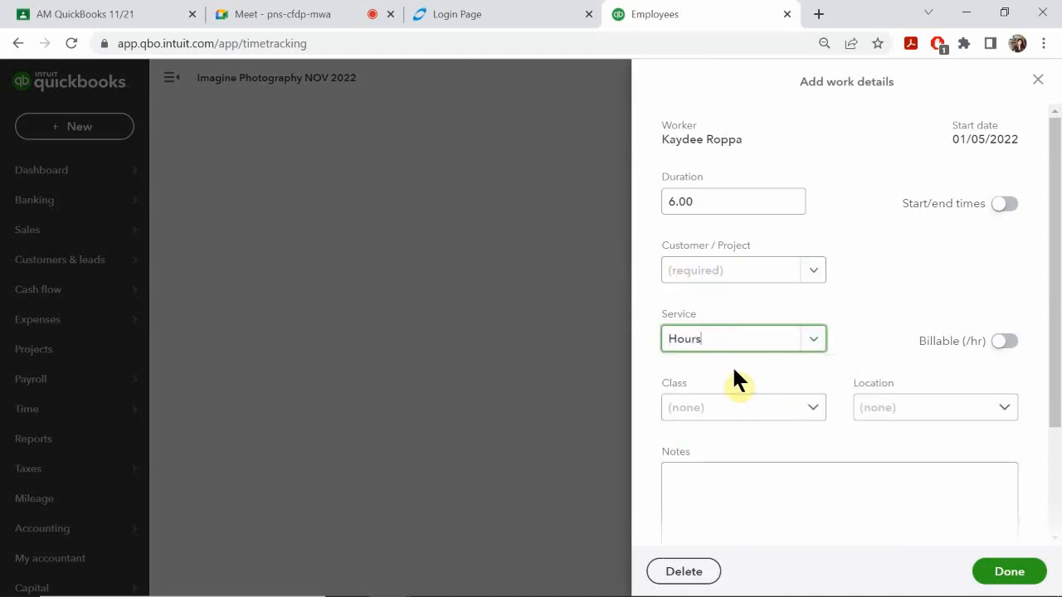
click(731, 408)
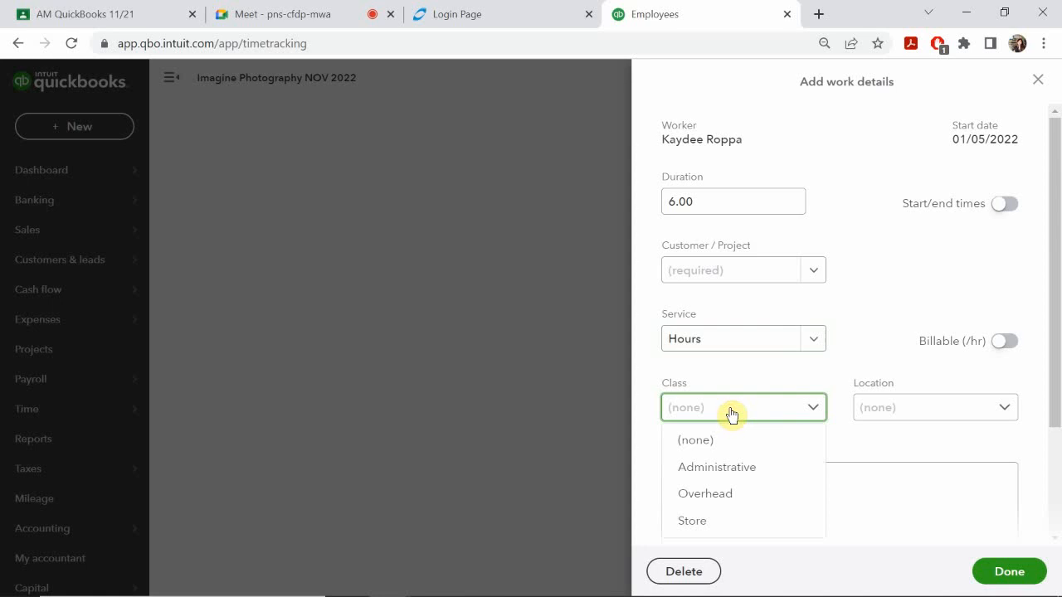
click(712, 522)
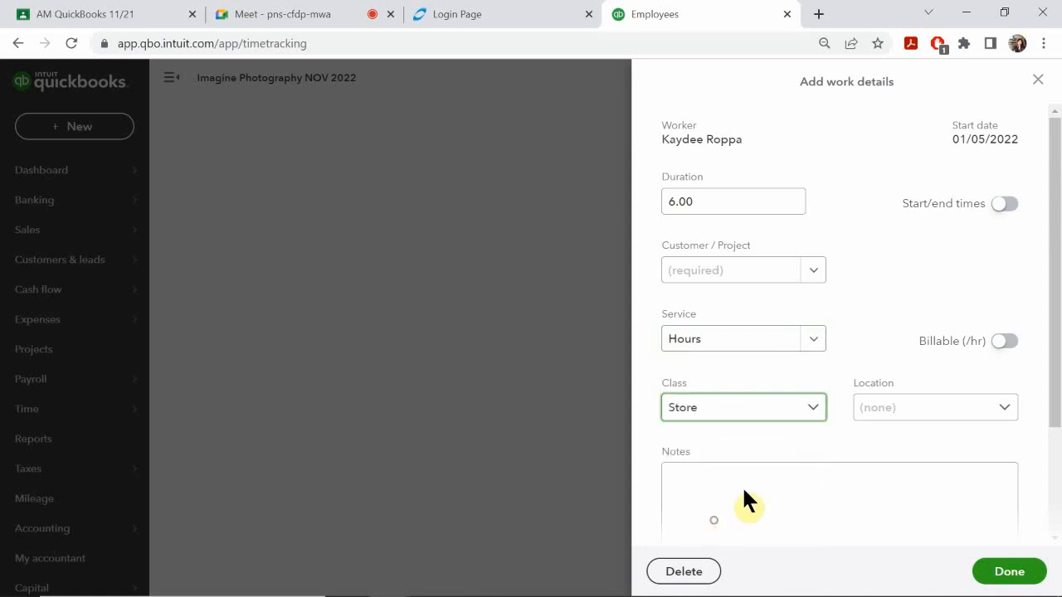
click(924, 406)
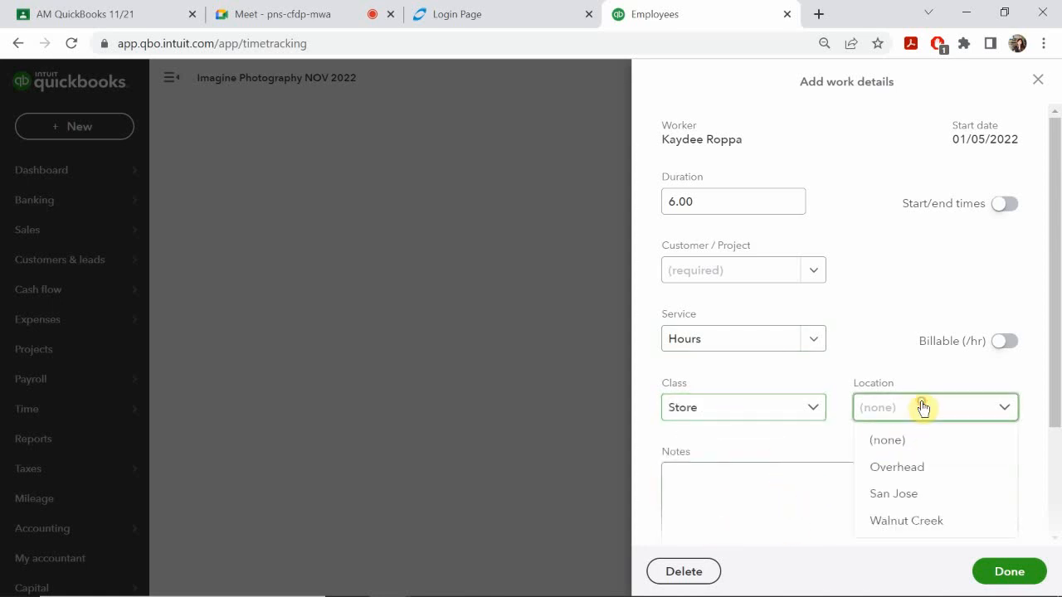
click(901, 469)
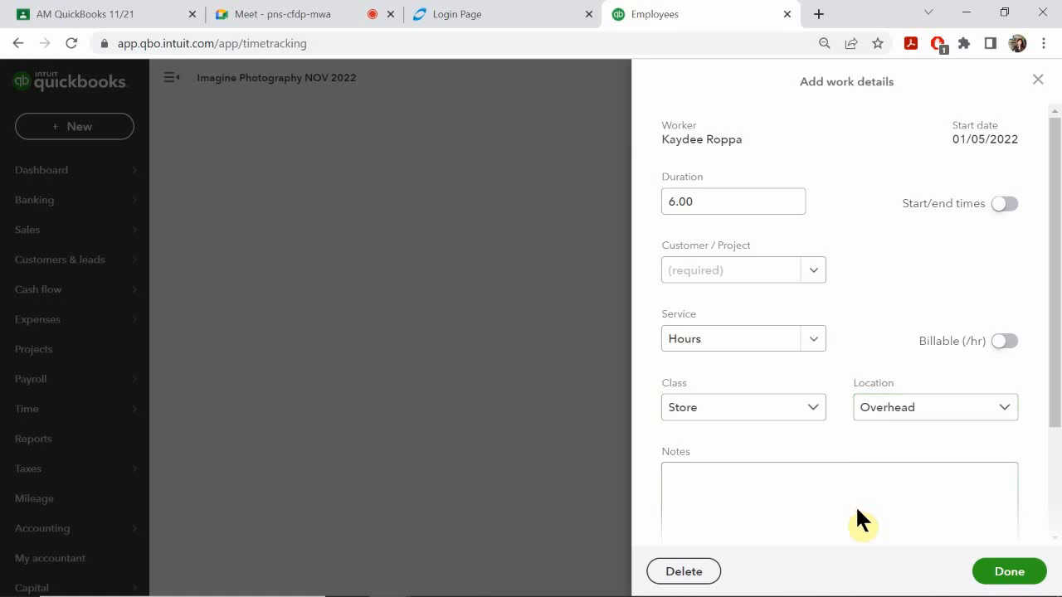
Enter Customer Service in the notes for Wednesday, January 5, finish the work details and recheck them
click(771, 500)
text(Customer Service)
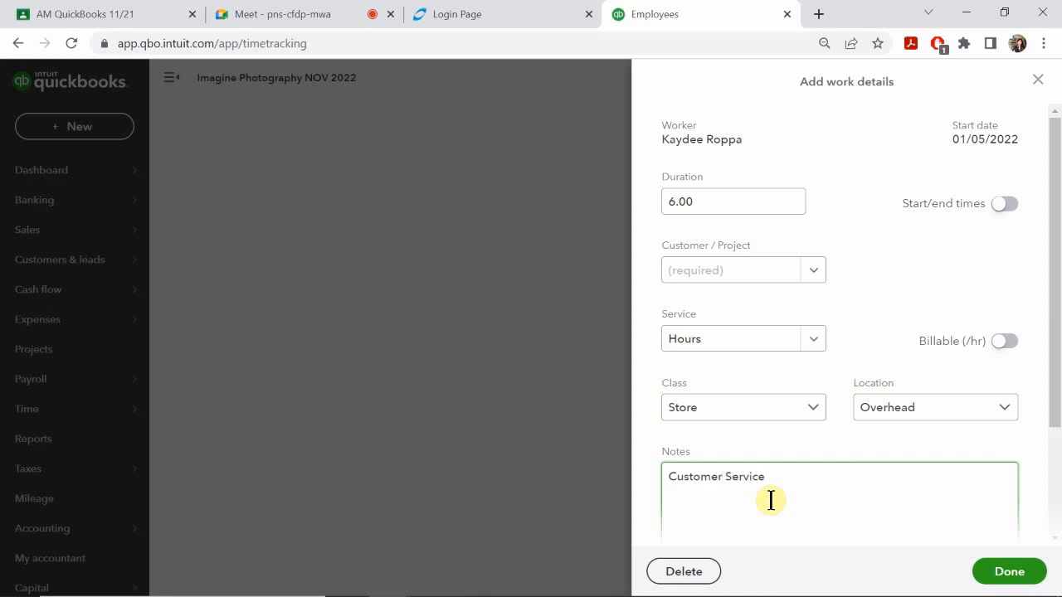
click(1007, 571)
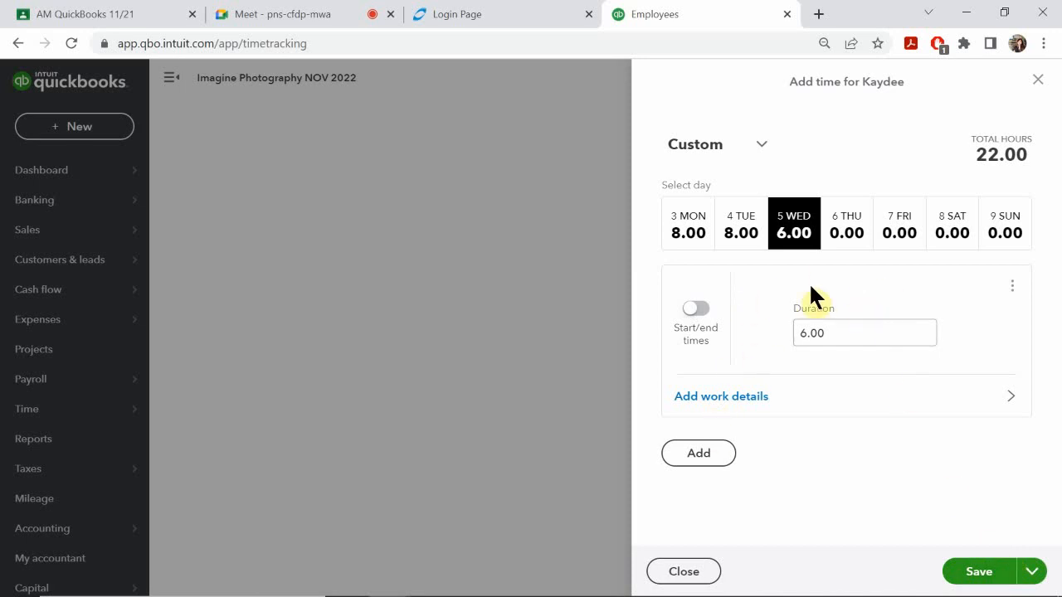
click(730, 397)
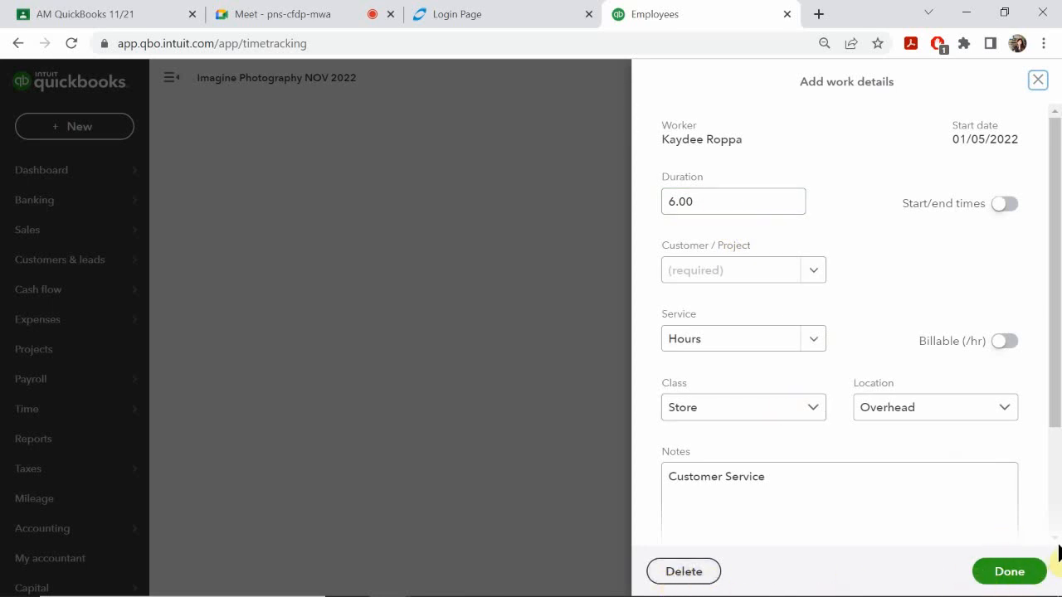
click(1019, 571)
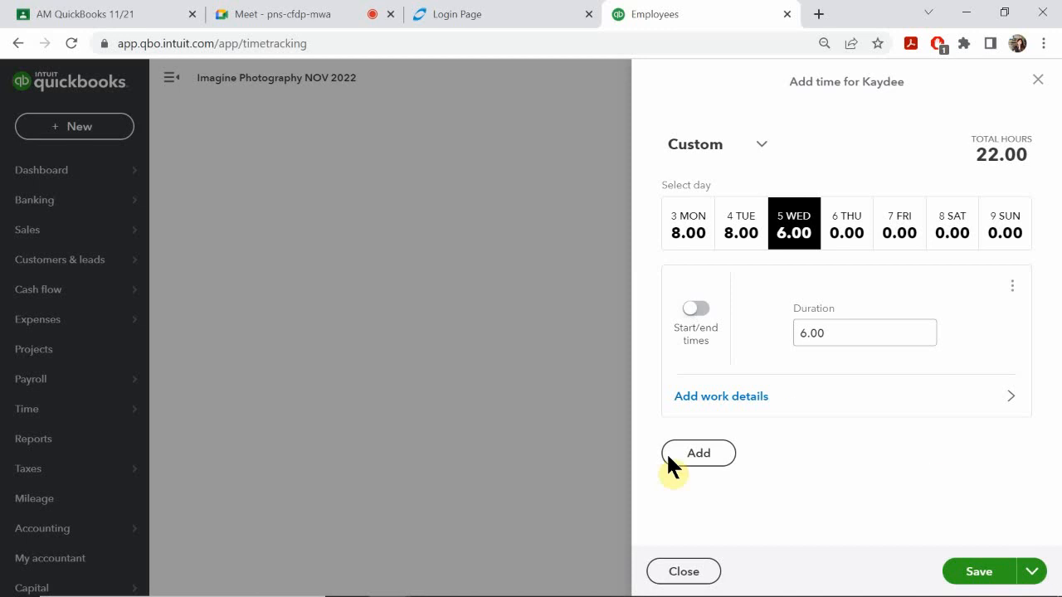
Add a second time entry for Wednesday, January 5 and set its work details duration to 2.00 hours
click(701, 454)
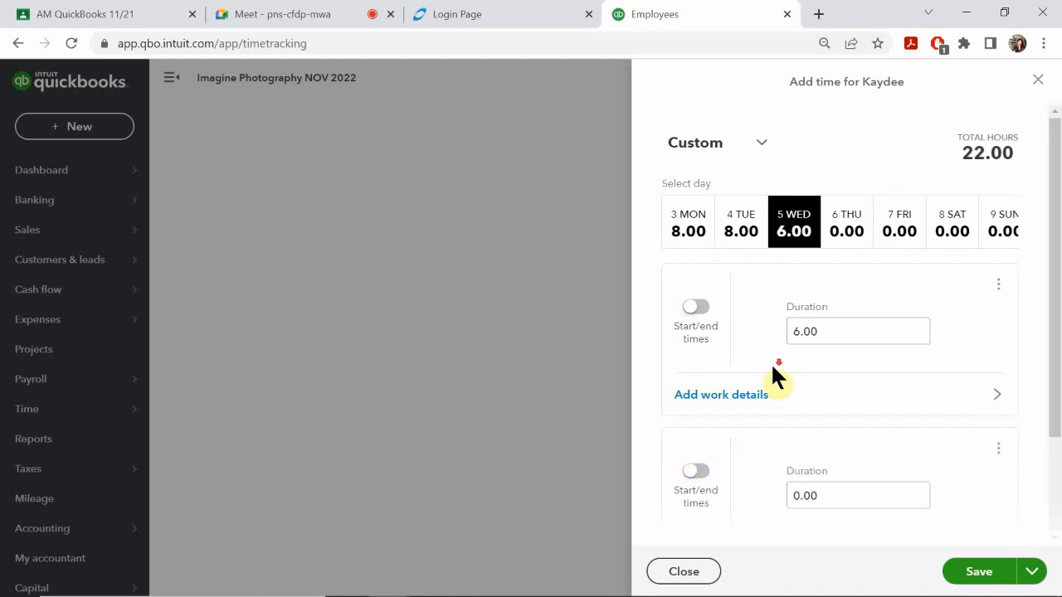
scroll(775, 332, down, 2)
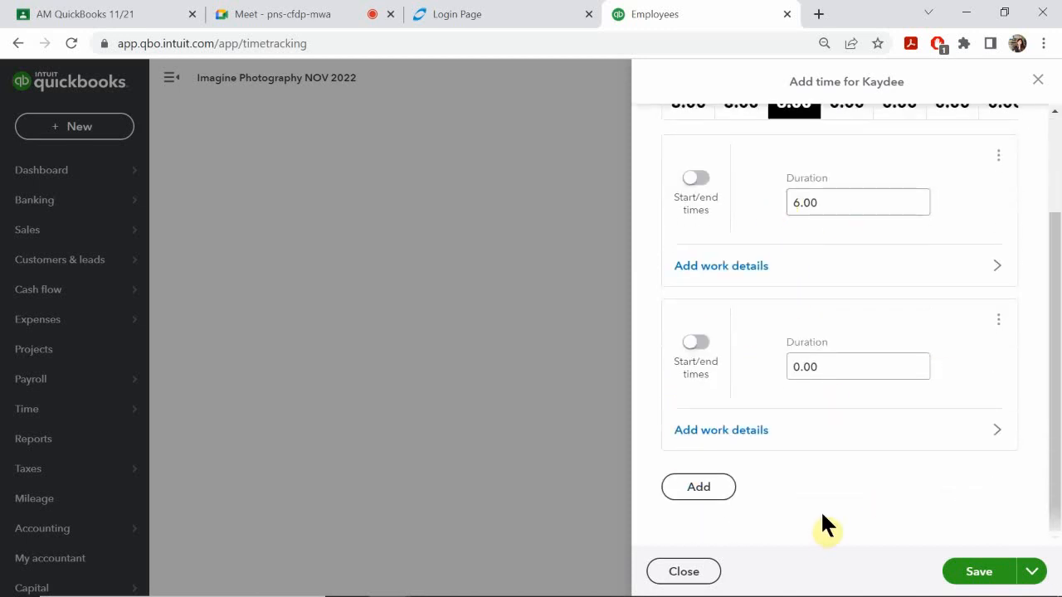
scroll(780, 274, up, 3)
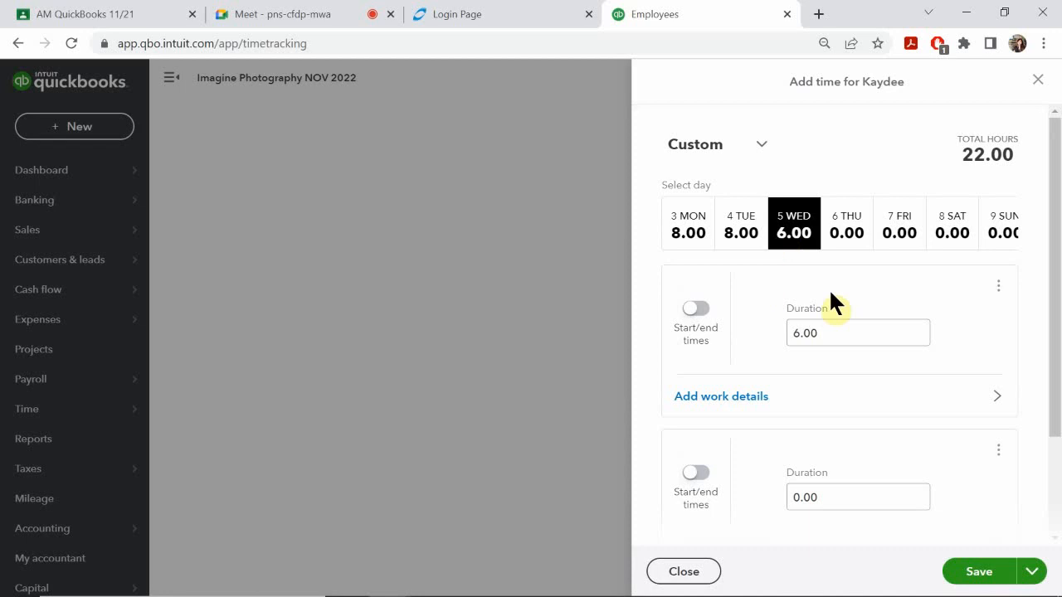
scroll(797, 332, down, 3)
click(725, 430)
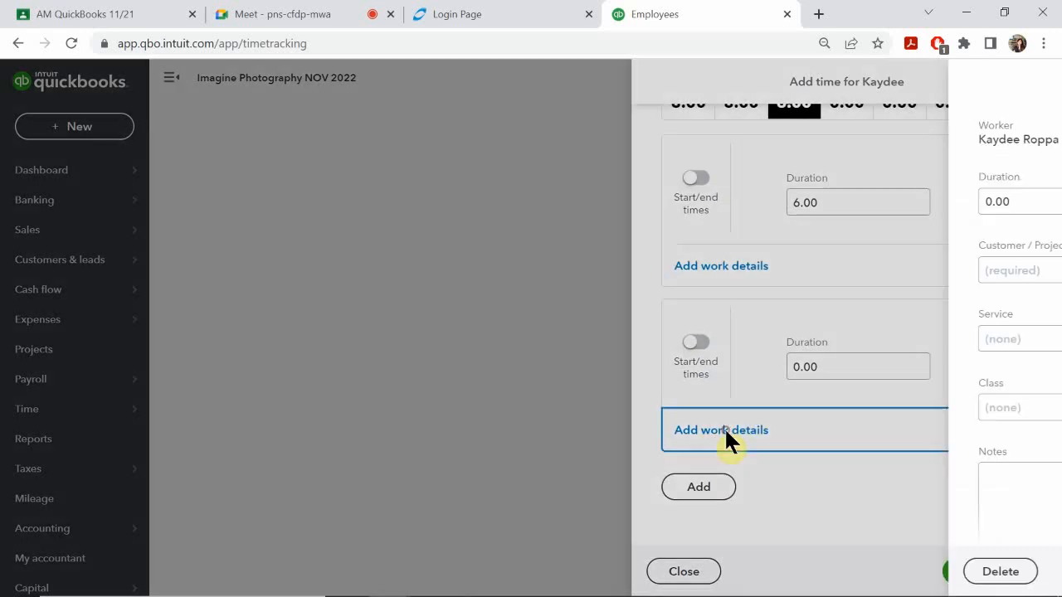
click(730, 202)
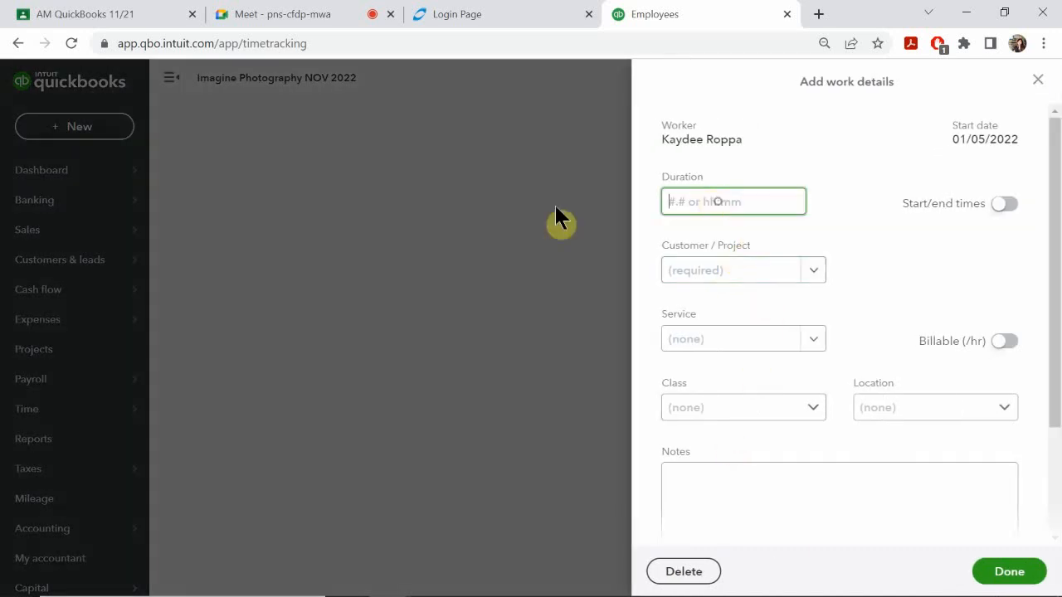
text(2)
Set the service to Hours, the class to Store and the location to Overhead for Wednesday's second entry
click(712, 339)
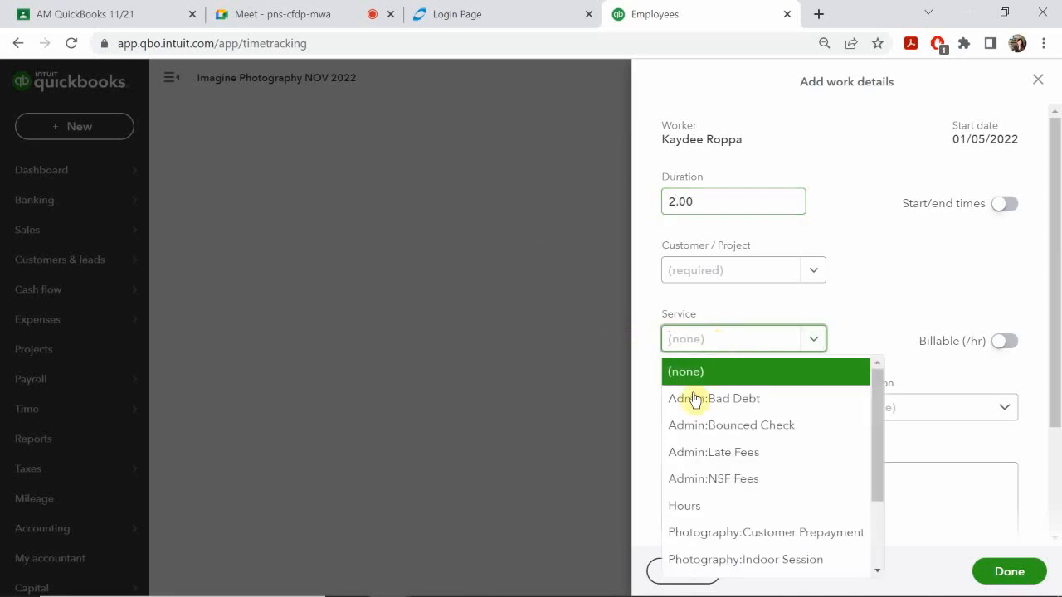
click(698, 506)
click(722, 339)
scroll(719, 444, down, 1)
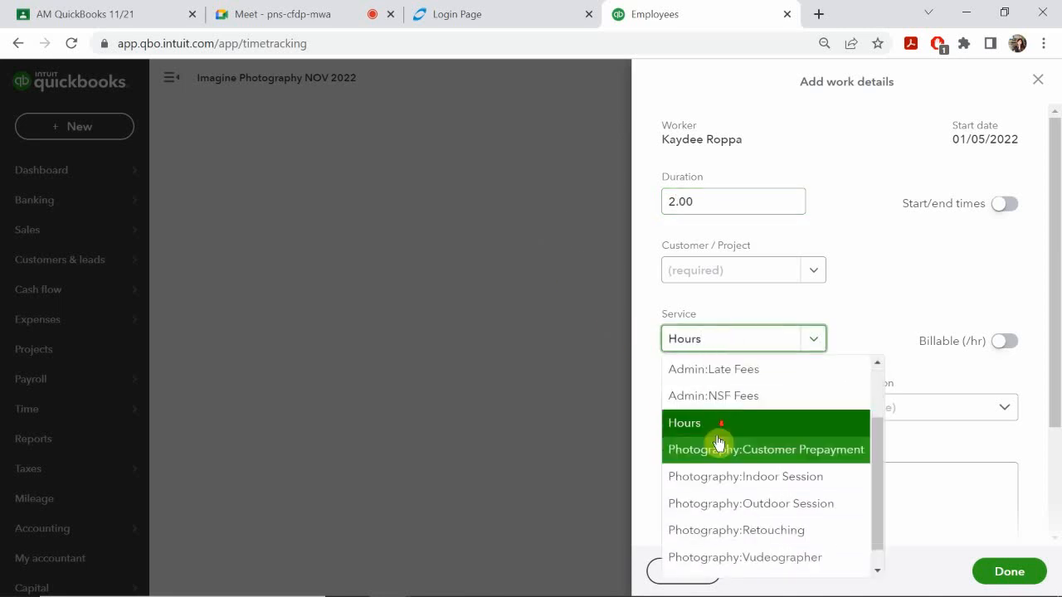
scroll(722, 449, down, 1)
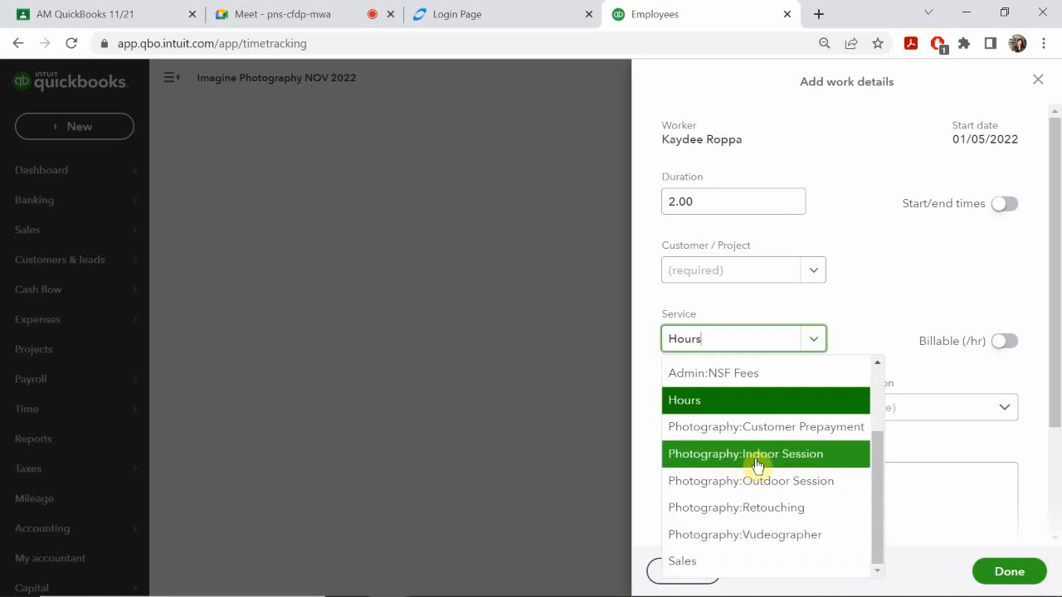
scroll(742, 452, up, 1)
click(738, 486)
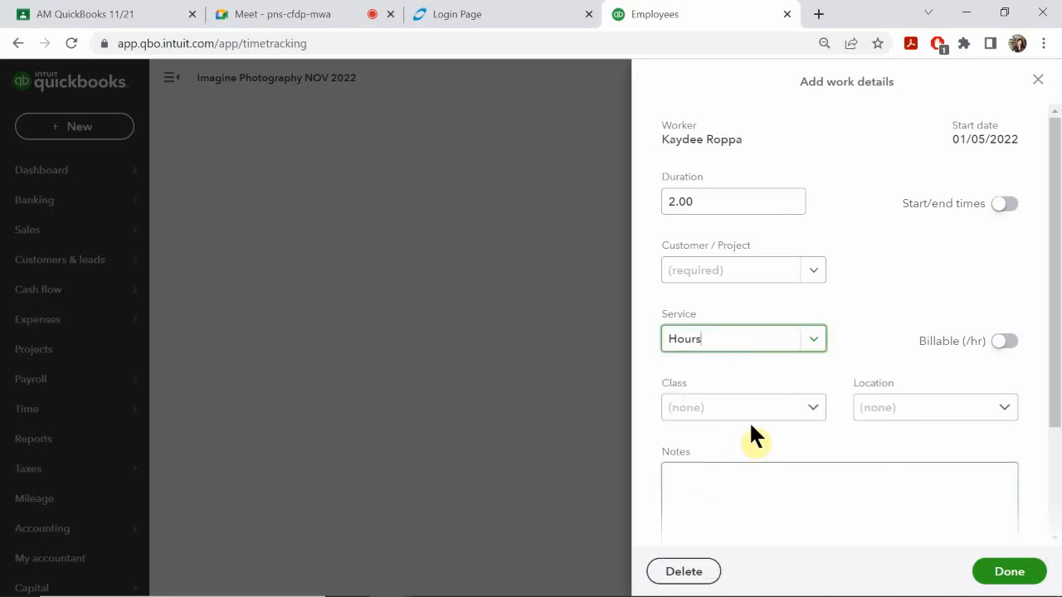
click(702, 411)
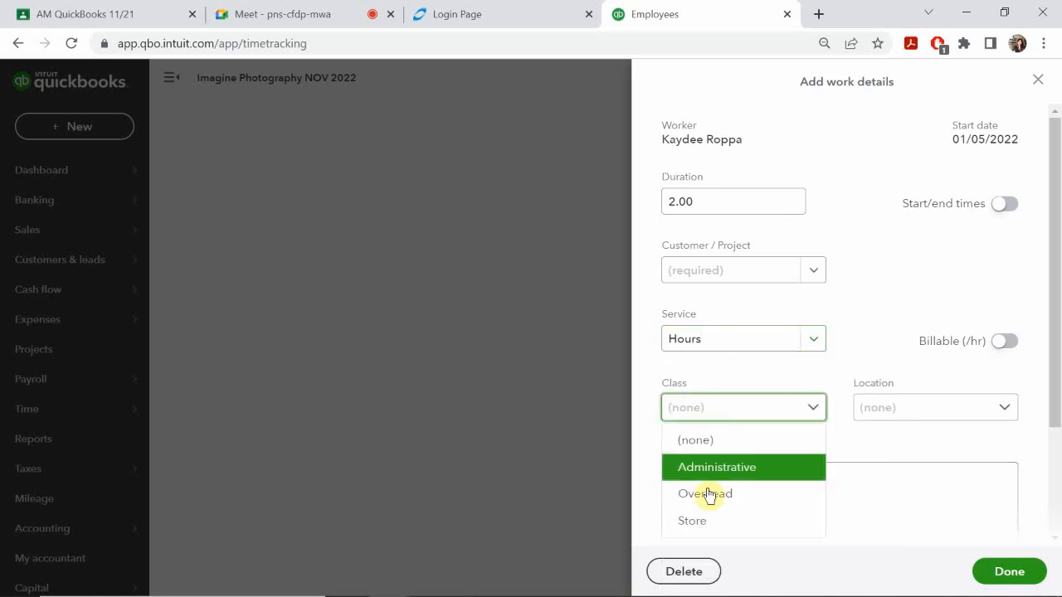
click(721, 523)
click(898, 420)
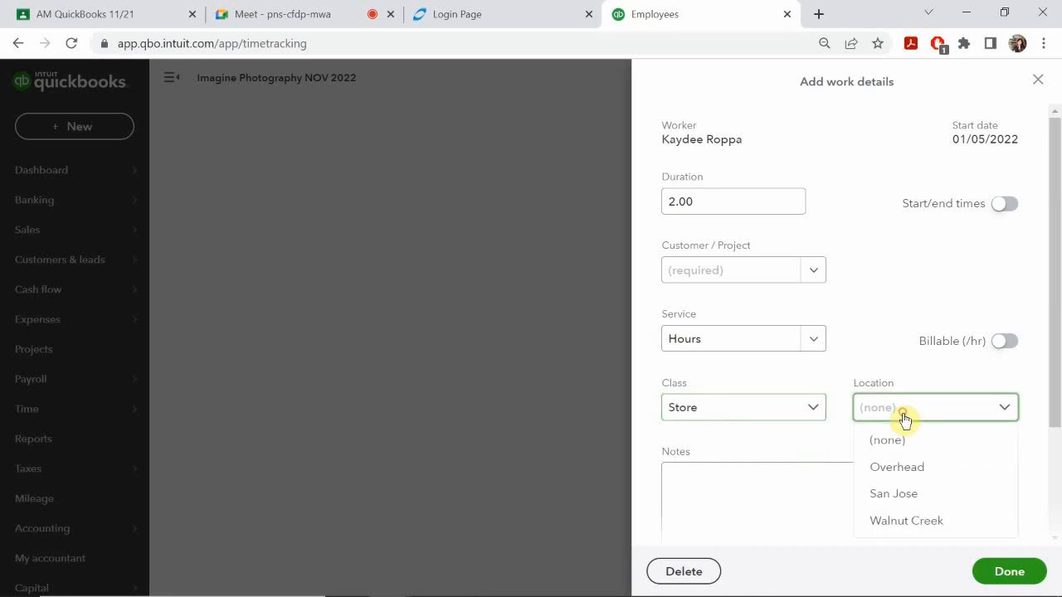
click(901, 469)
Enter Sick Pay in the notes of Wednesday's second entry and finish its work details
click(708, 498)
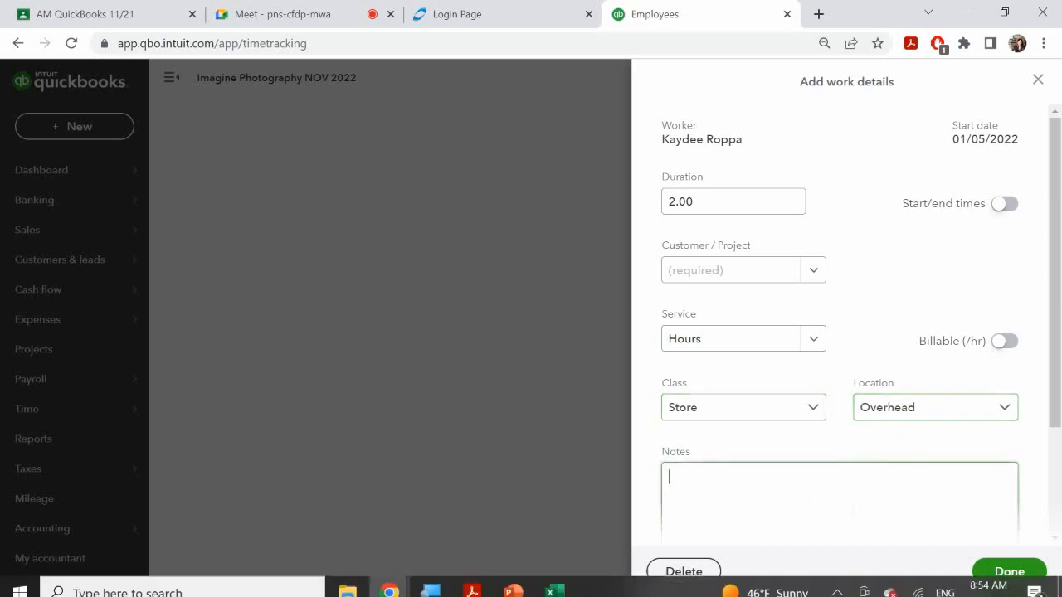
text(Sick Pay)
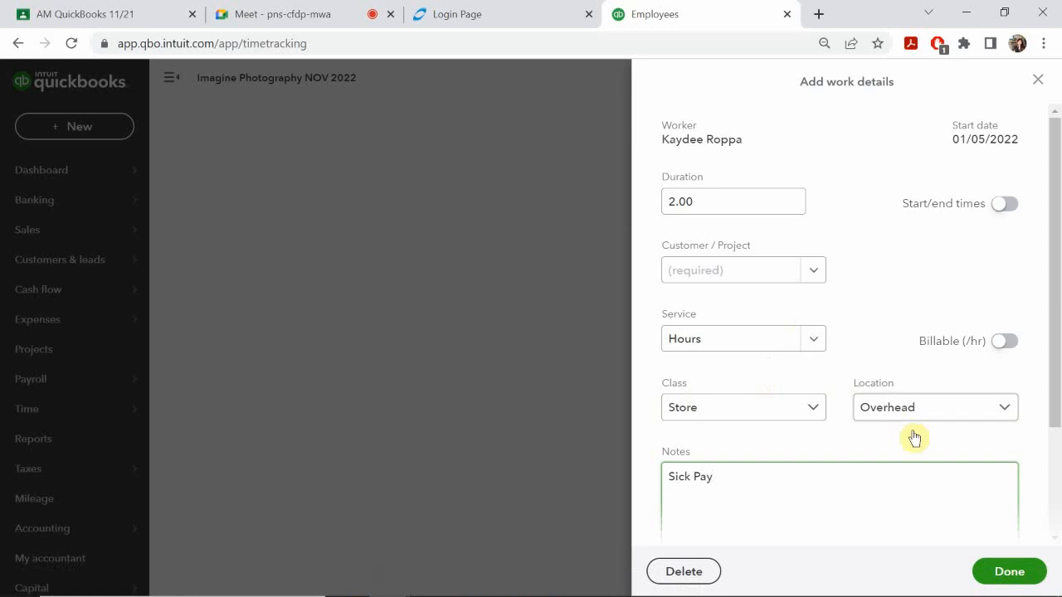
click(1007, 572)
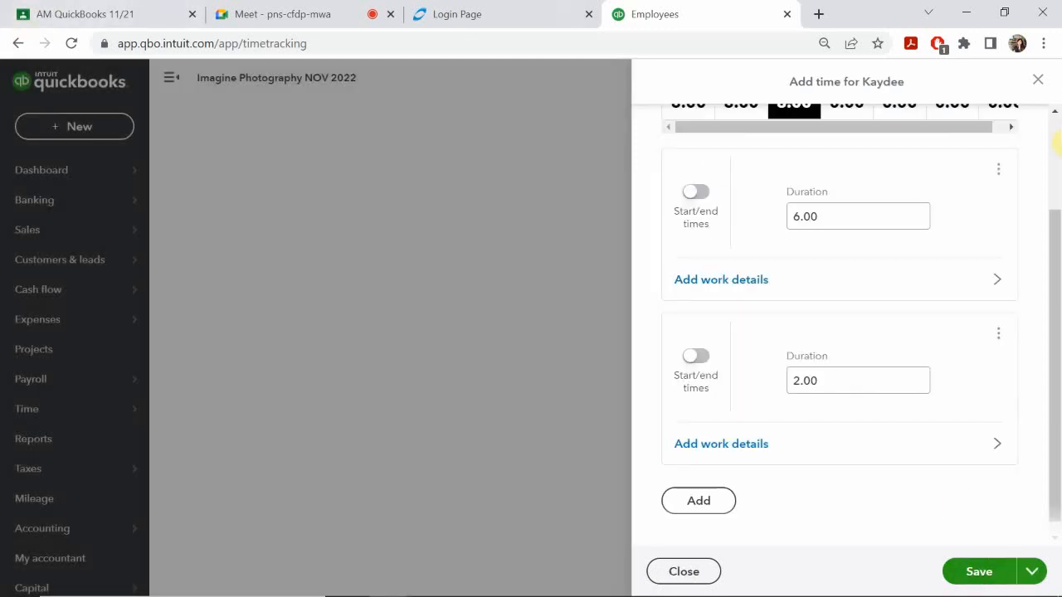
Review the durations of both Wednesday entries along with the daily and total hours for the week
scroll(813, 394, down, 1)
scroll(813, 390, up, 3)
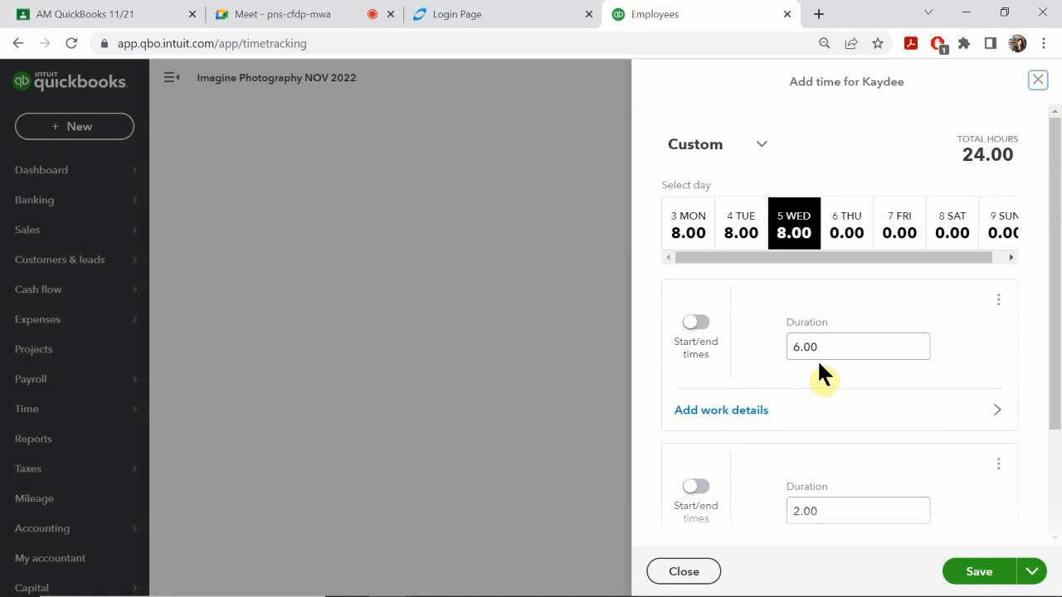
click(799, 349)
scroll(799, 349, down, 3)
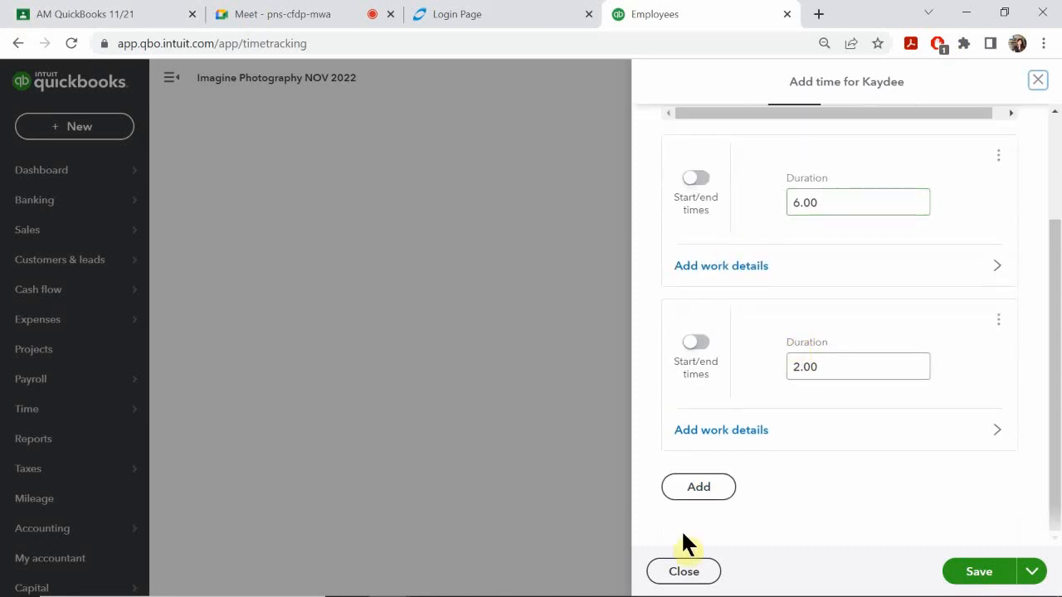
scroll(705, 471, up, 1)
scroll(706, 472, up, 1)
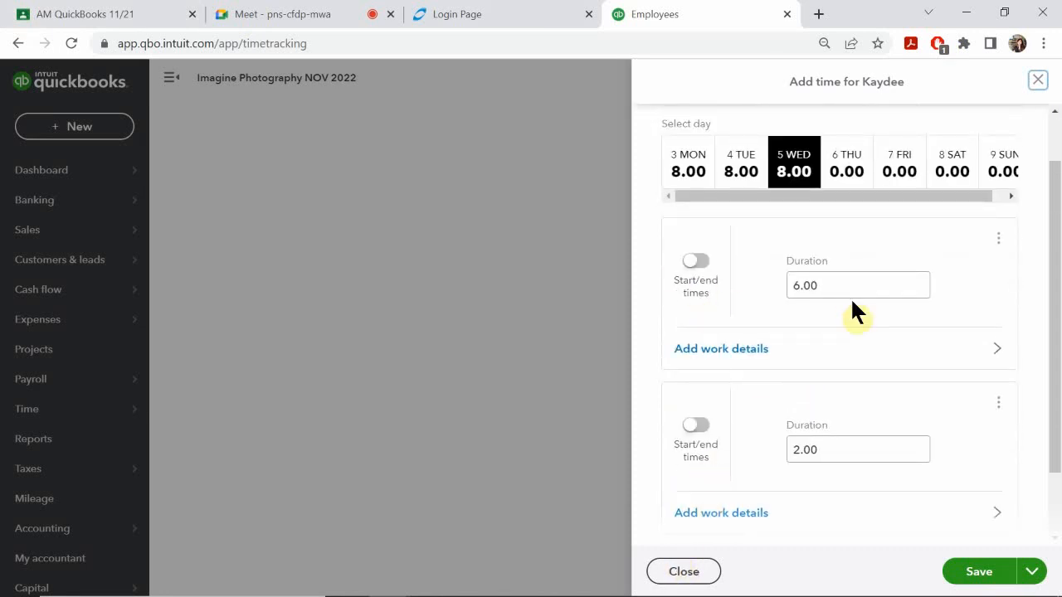
scroll(829, 332, down, 2)
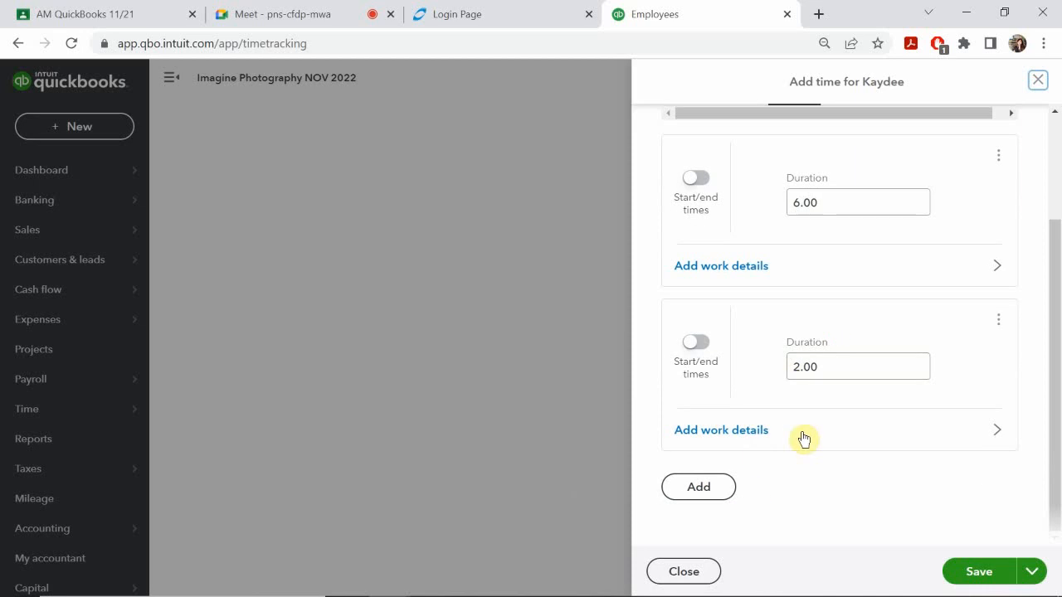
scroll(803, 439, up, 3)
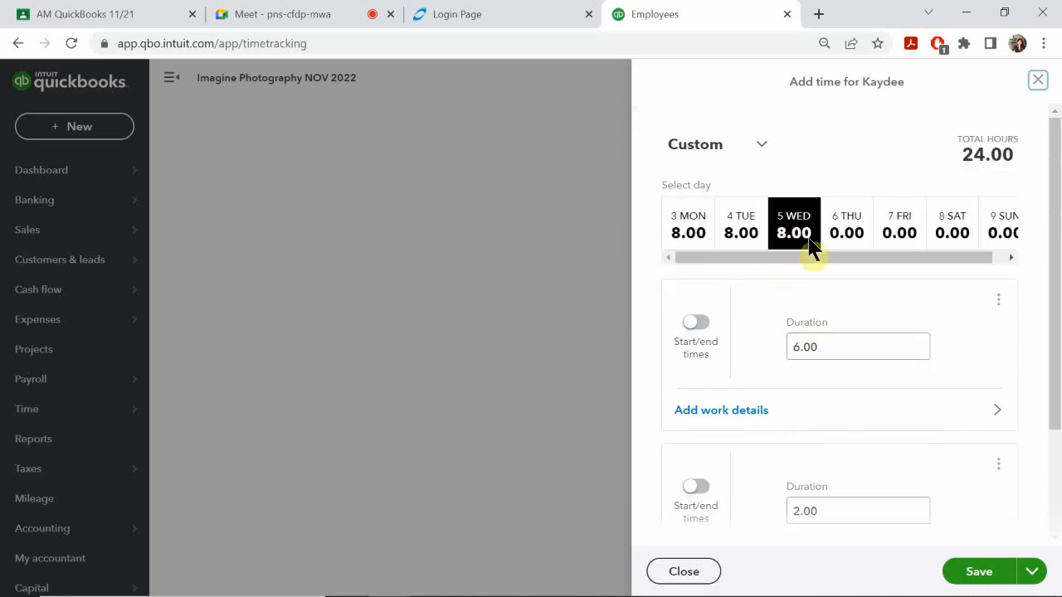
Select Thursday, January 6 in the time entry and check its hours on the Payroll Time Sheet #1 slide
click(863, 215)
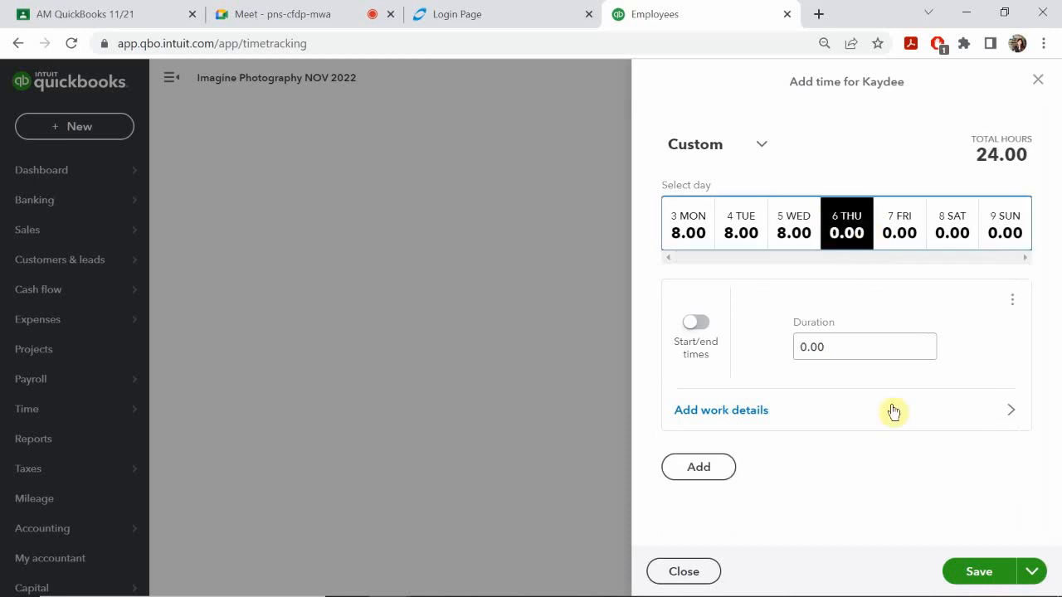
mouse_move(464, 594)
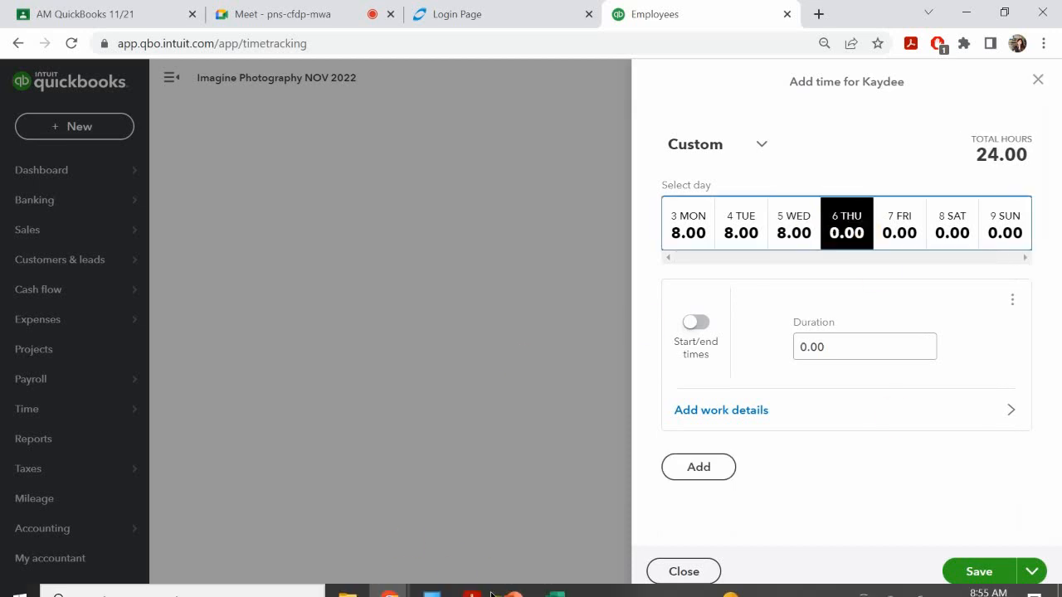
mouse_move(546, 586)
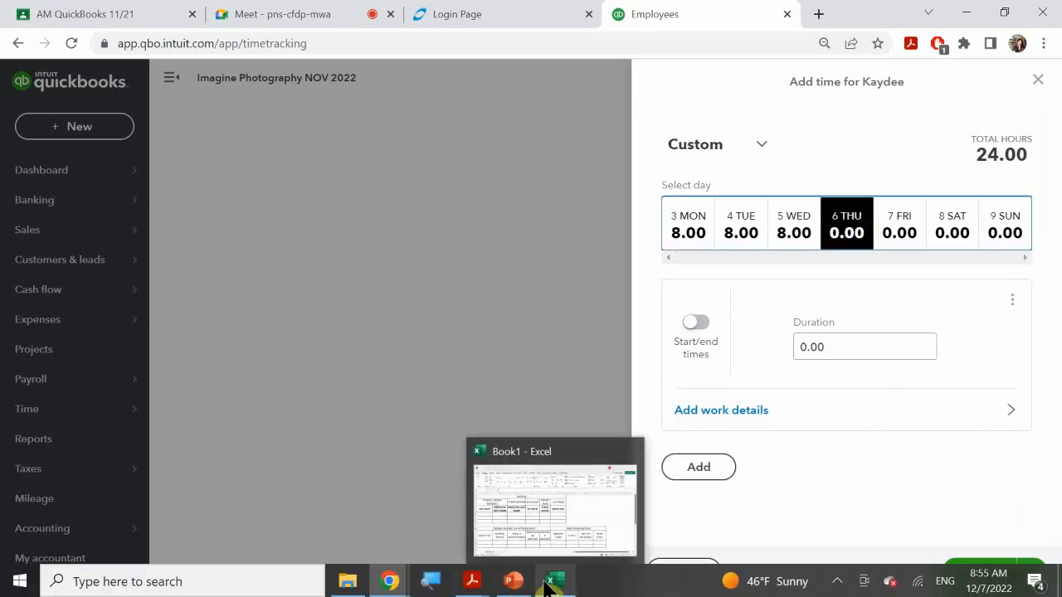
mouse_move(515, 581)
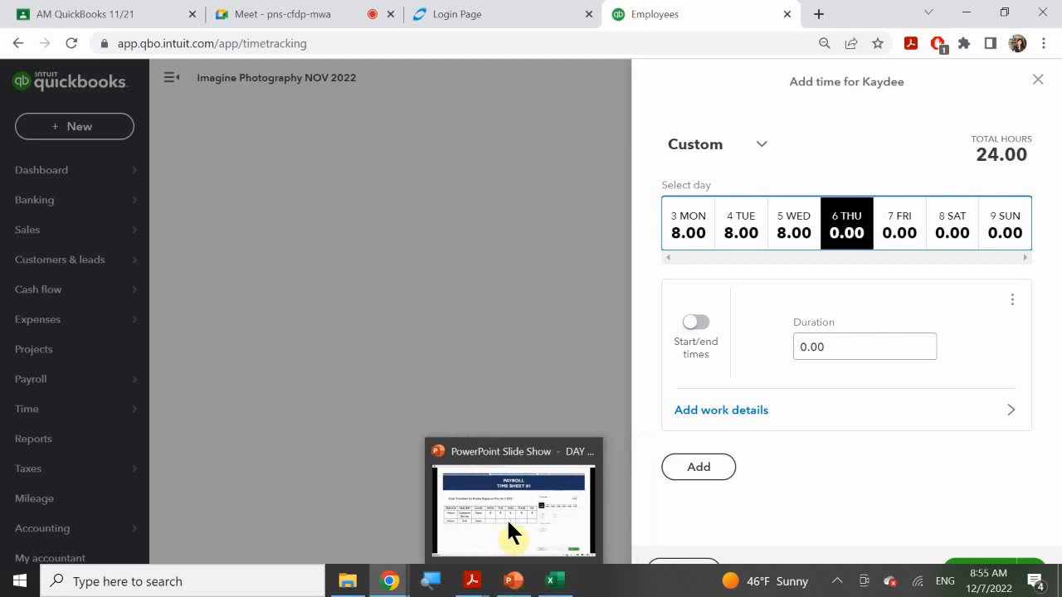
click(509, 532)
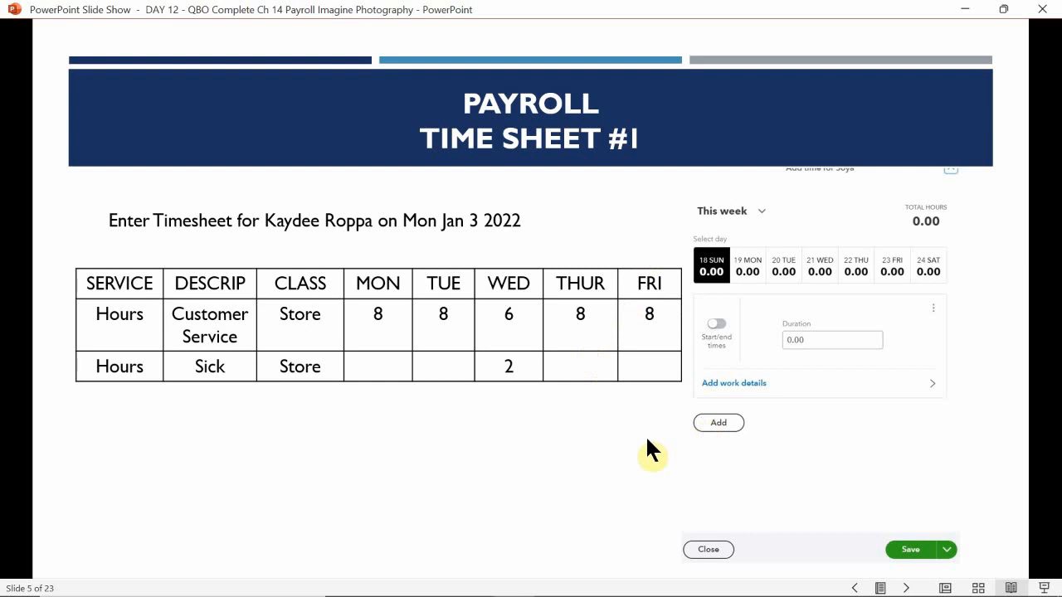
mouse_move(628, 570)
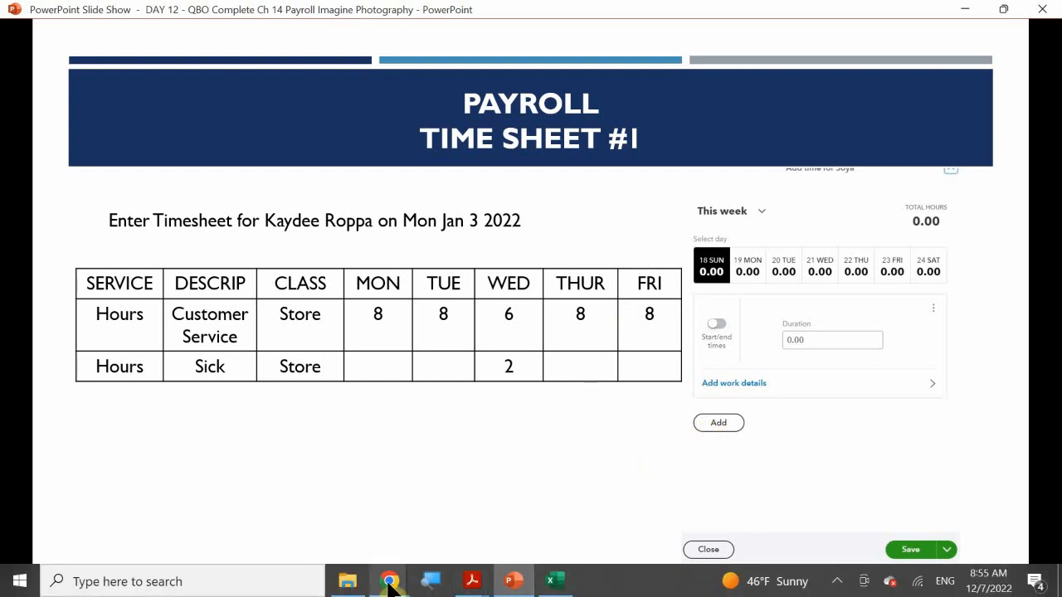
mouse_move(390, 582)
click(371, 503)
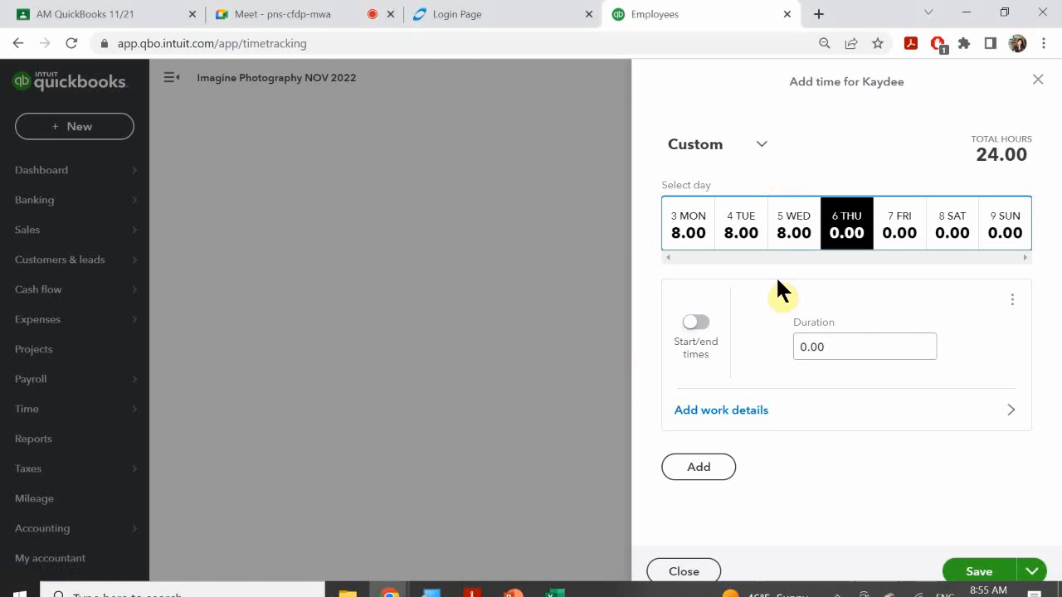
Set the duration to 8.00 hours and the service to Hours in Thursday's work details
click(731, 410)
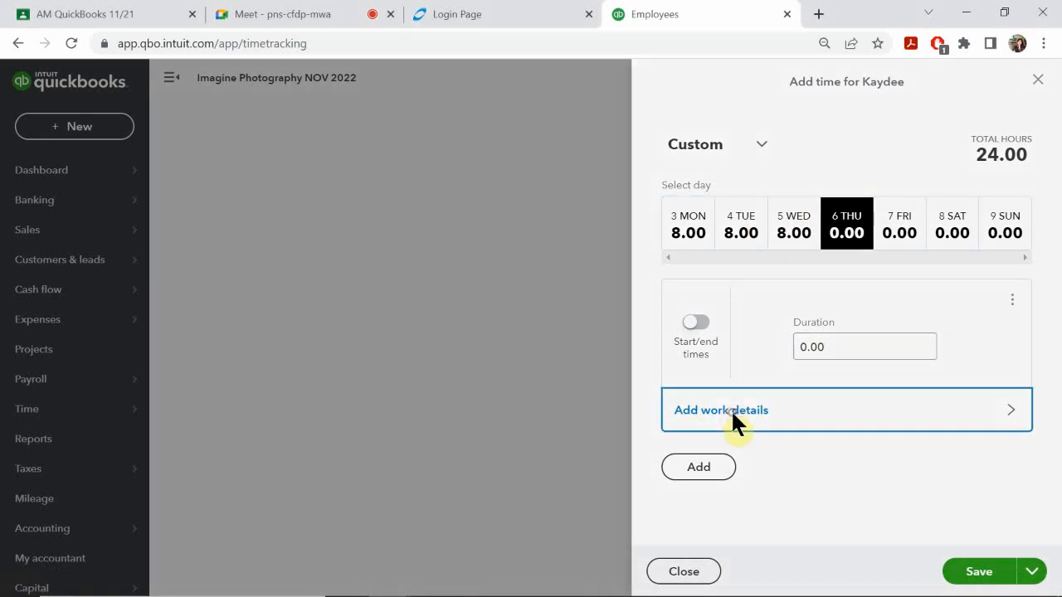
click(719, 199)
text(8)
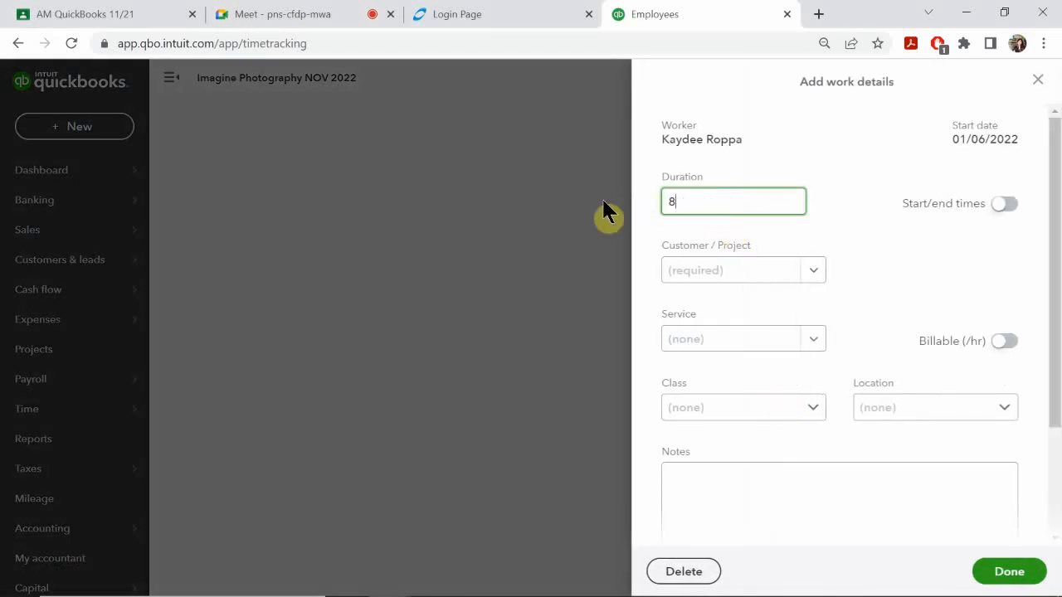
click(709, 341)
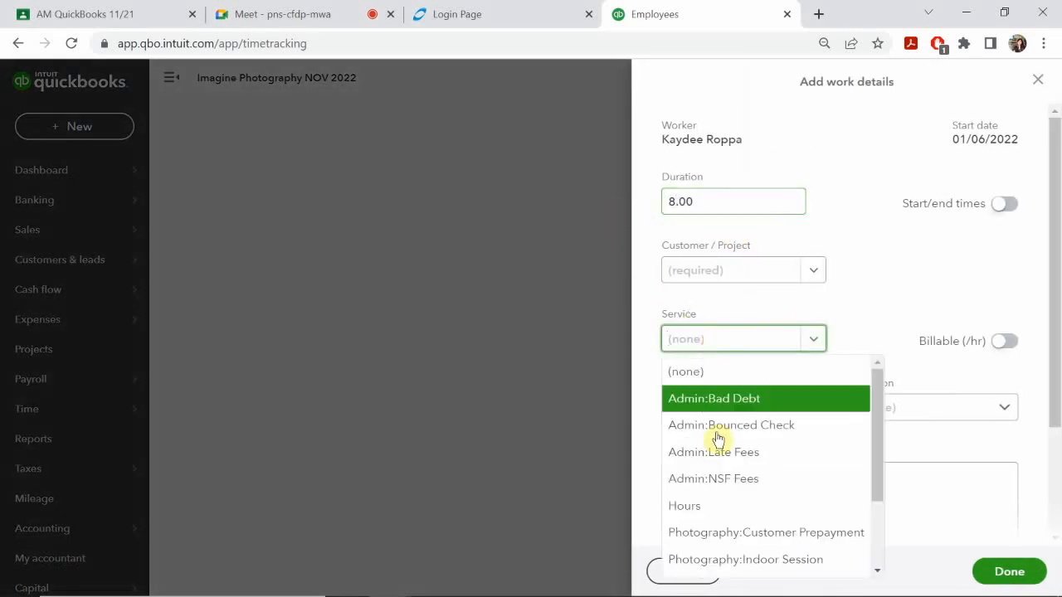
click(737, 508)
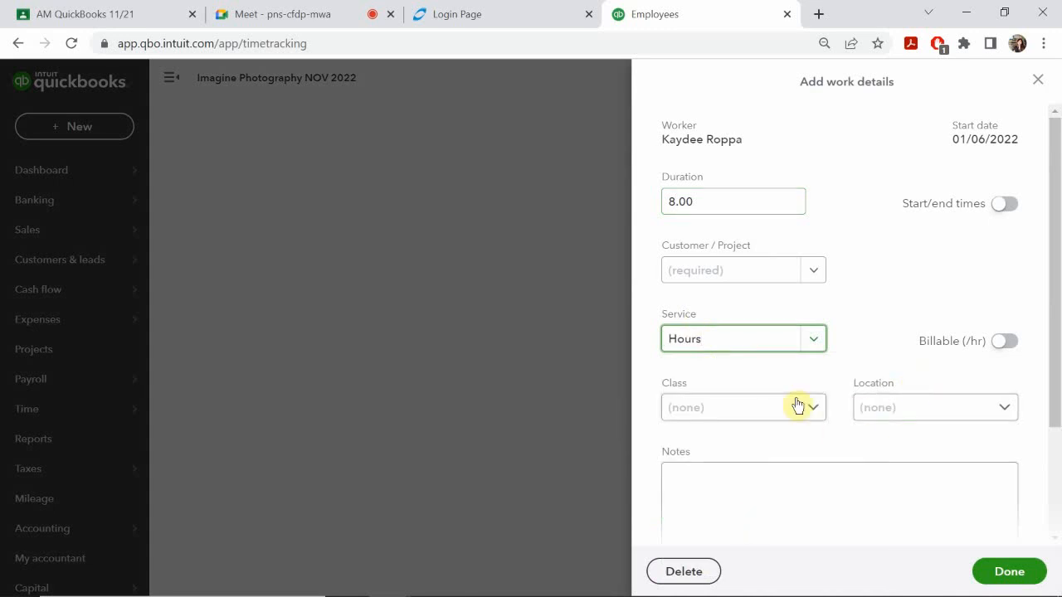
Set Thursday's class to Store and location to Overhead, and finish its work details with Customer Service in the notes
click(735, 415)
click(692, 521)
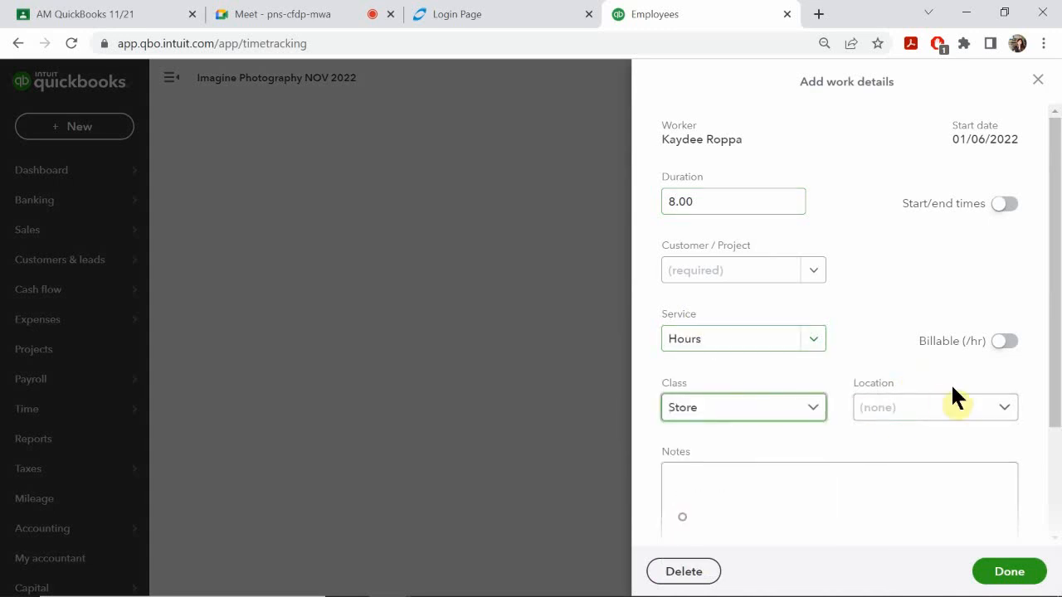
click(947, 408)
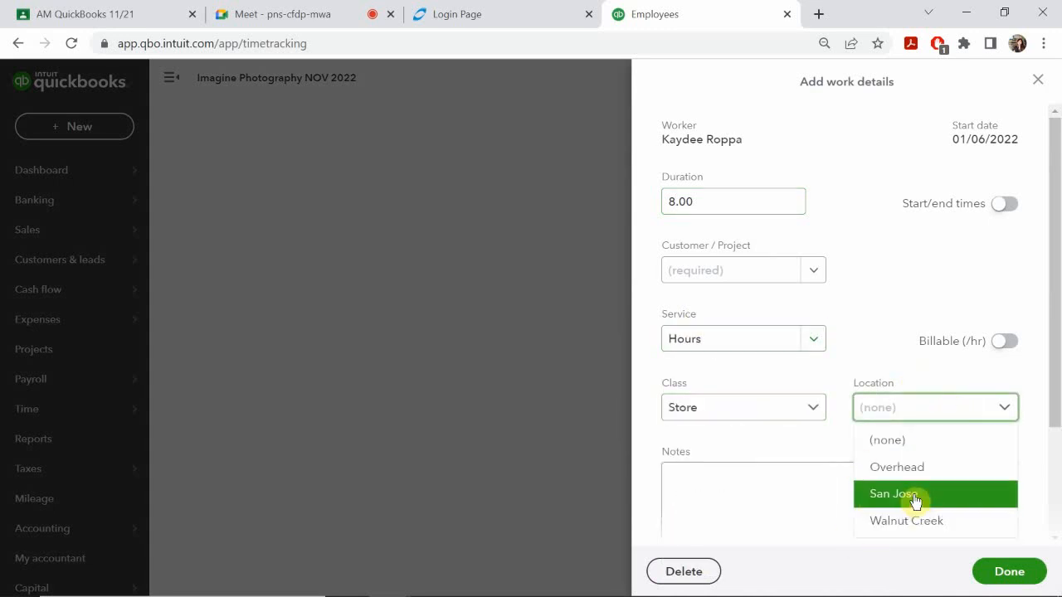
click(895, 468)
click(733, 497)
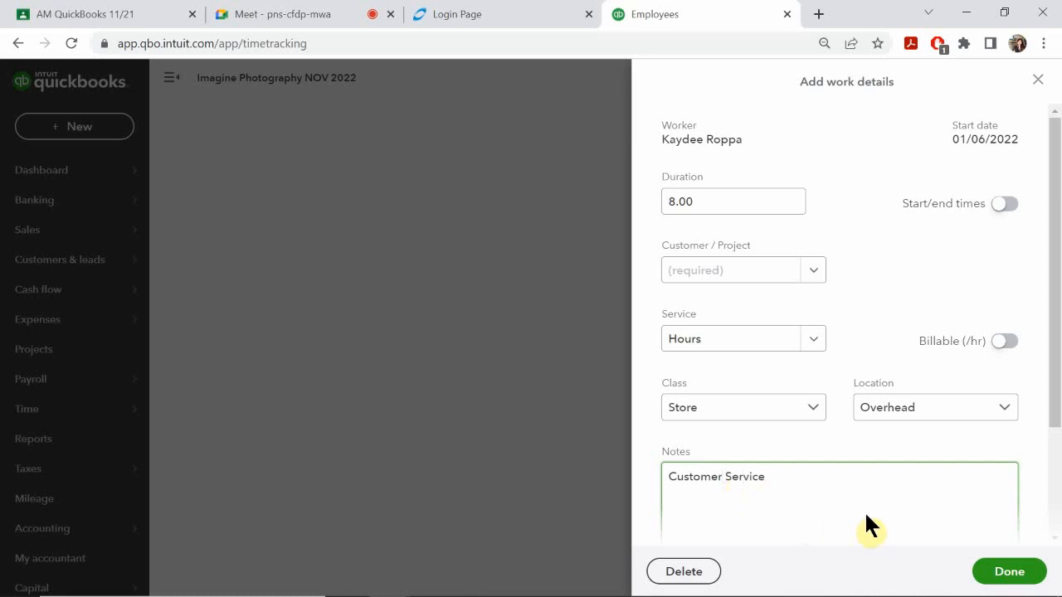
click(1006, 572)
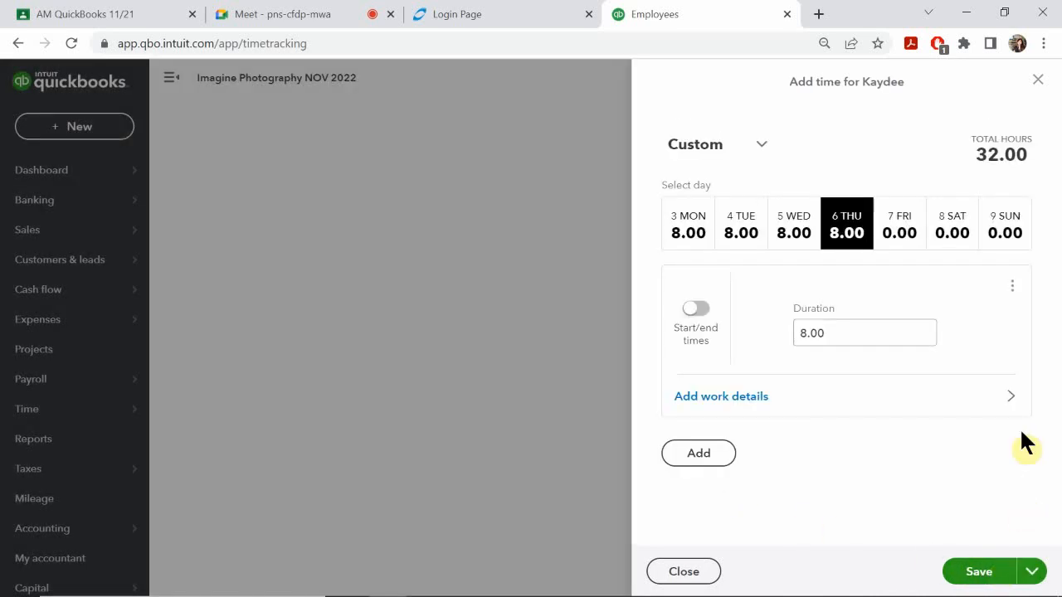
Set the duration to 8.00 hours and the service to Hours in the work details for Friday, January 7
click(911, 229)
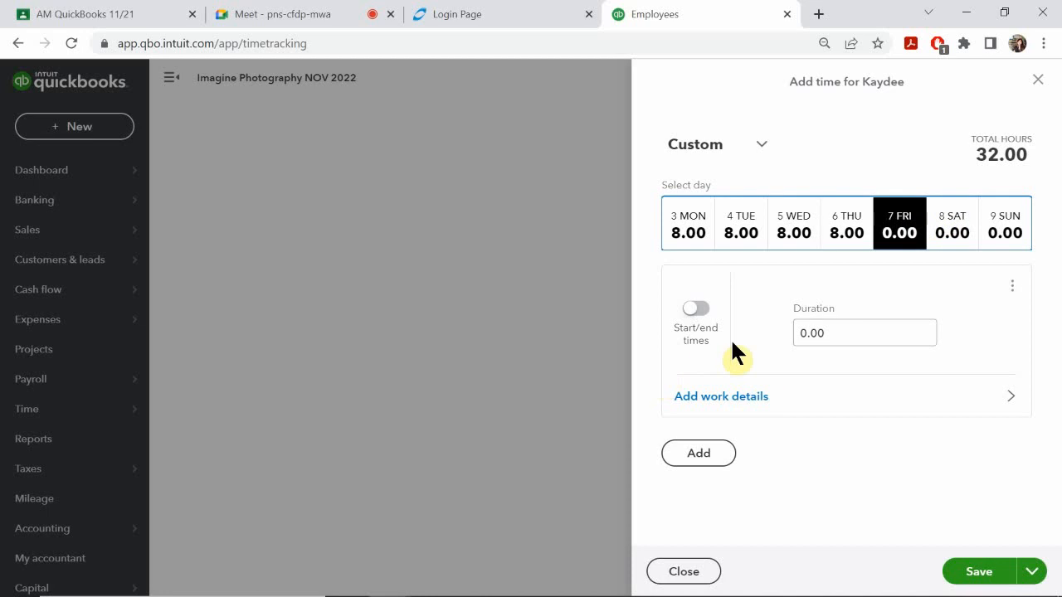
click(721, 397)
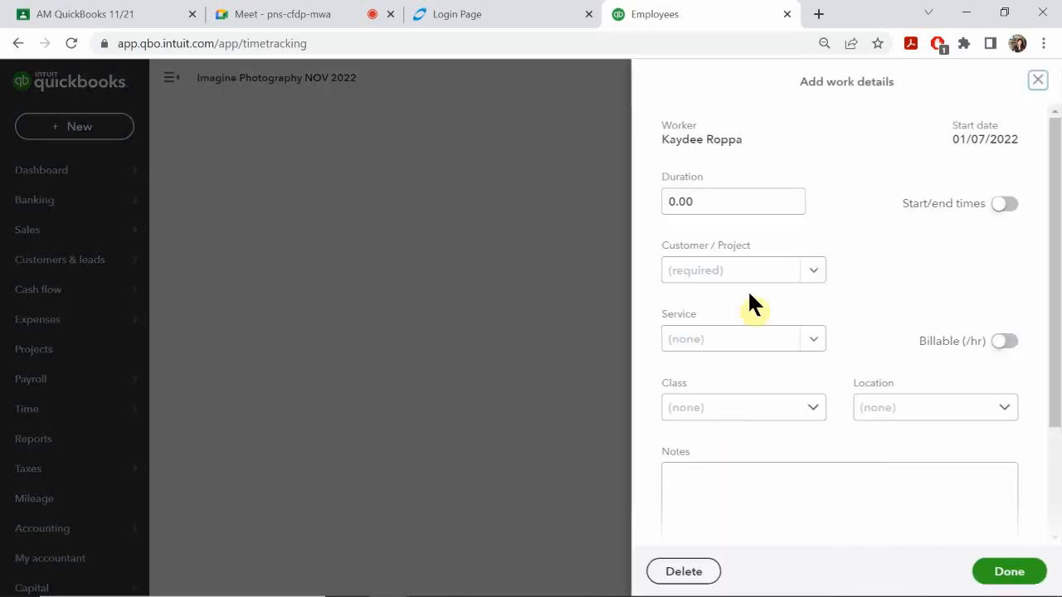
click(732, 205)
text(8.)
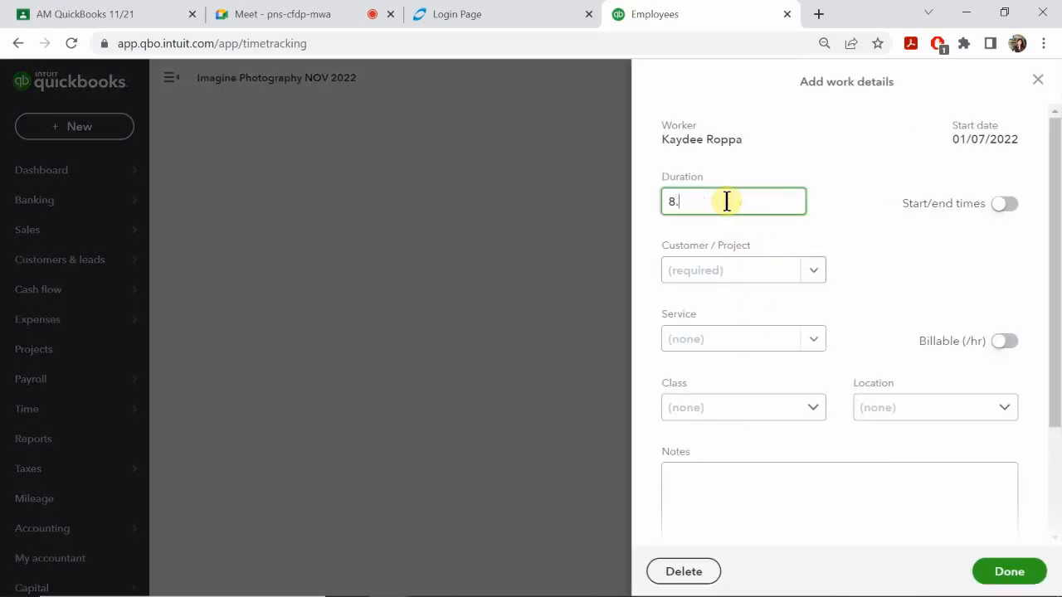
click(683, 337)
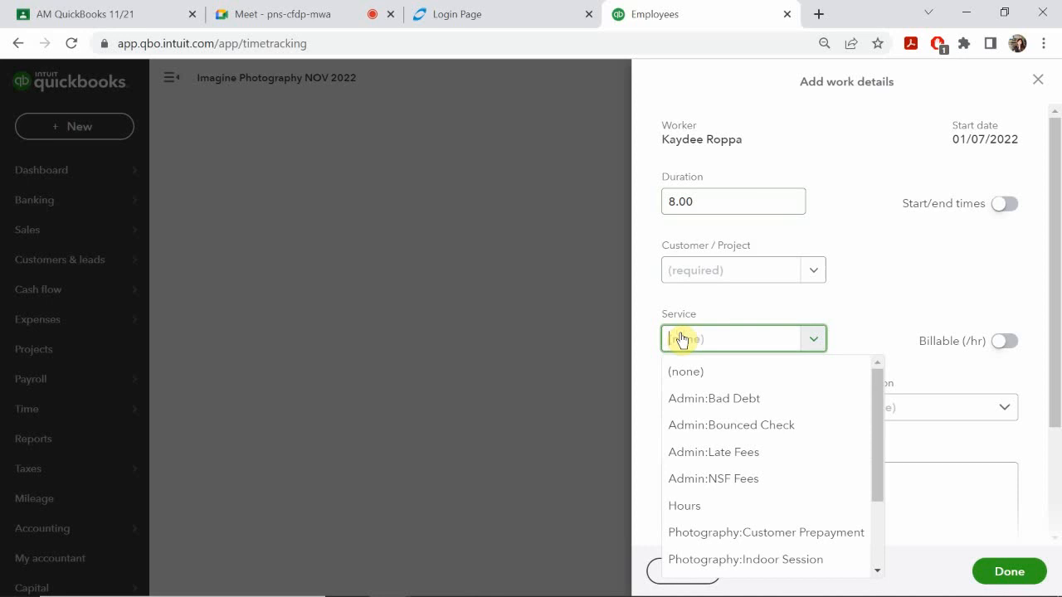
click(688, 506)
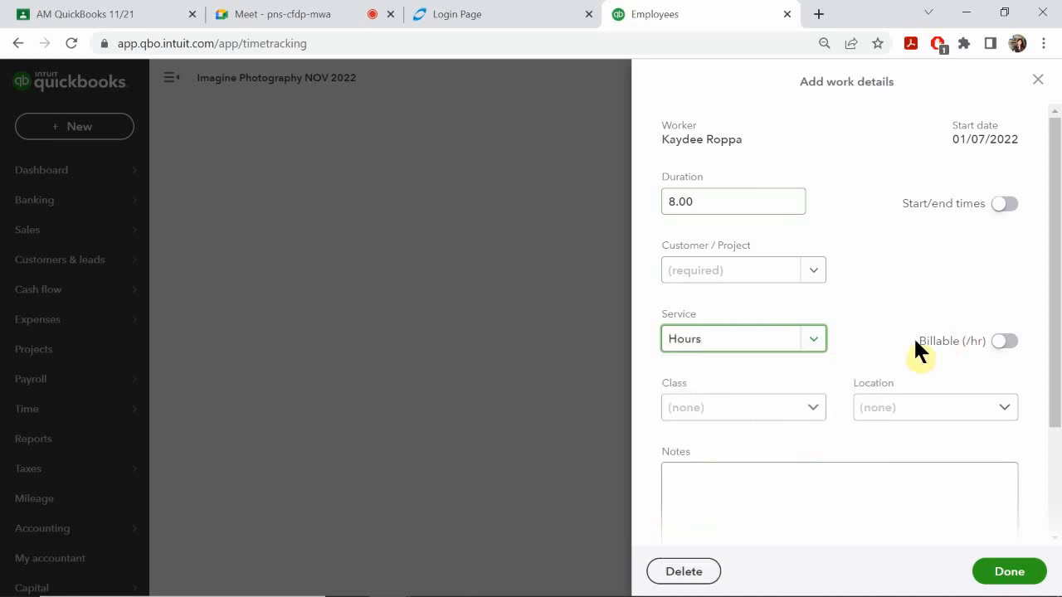
Set Friday's class to Store and location to Overhead, and finish its work details with Customer Service in the notes
click(692, 407)
click(702, 528)
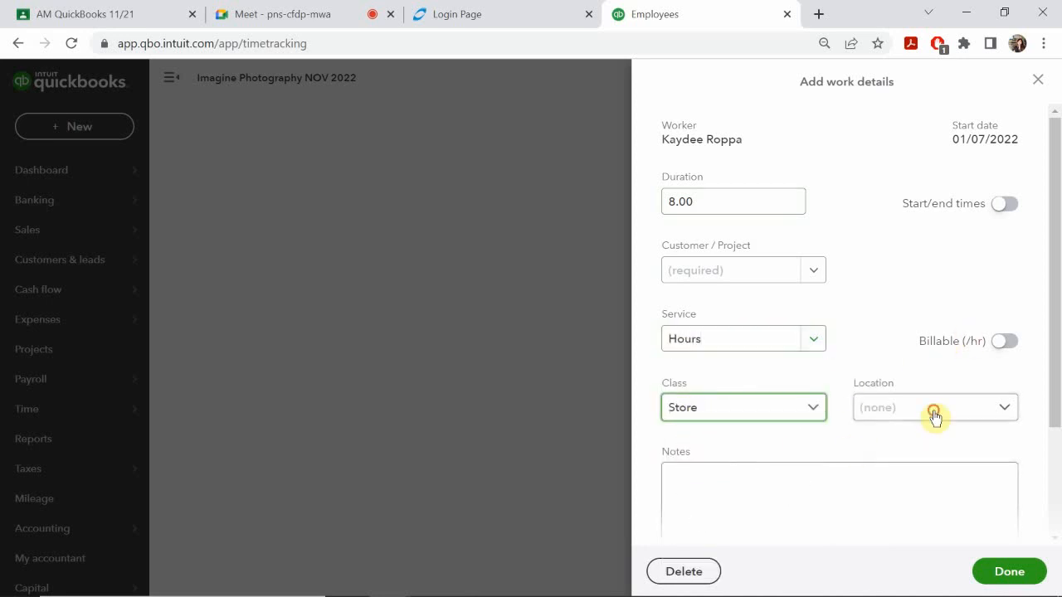
click(934, 412)
click(896, 469)
click(784, 487)
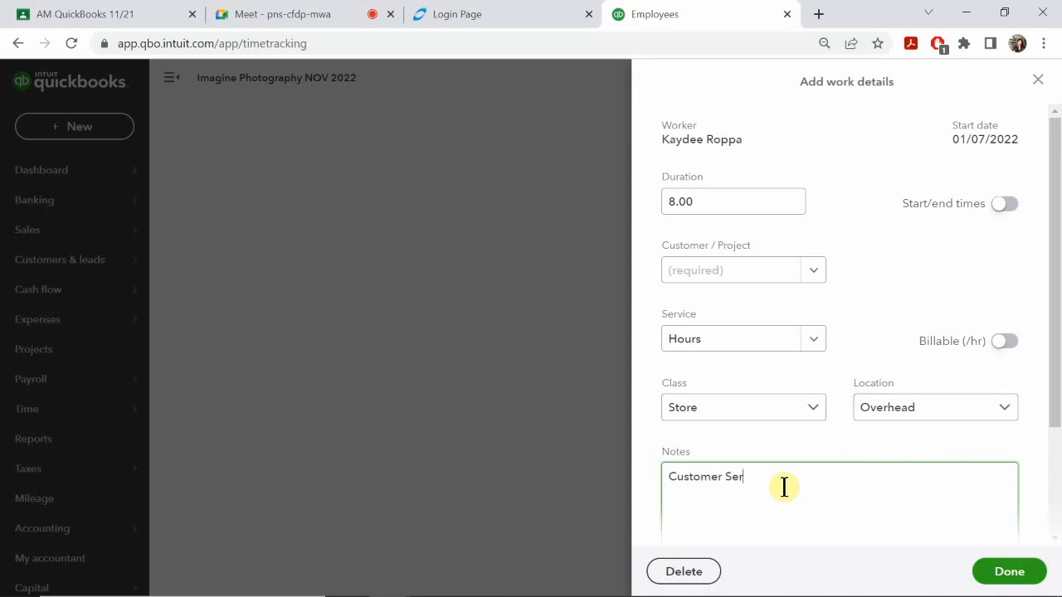
click(1010, 571)
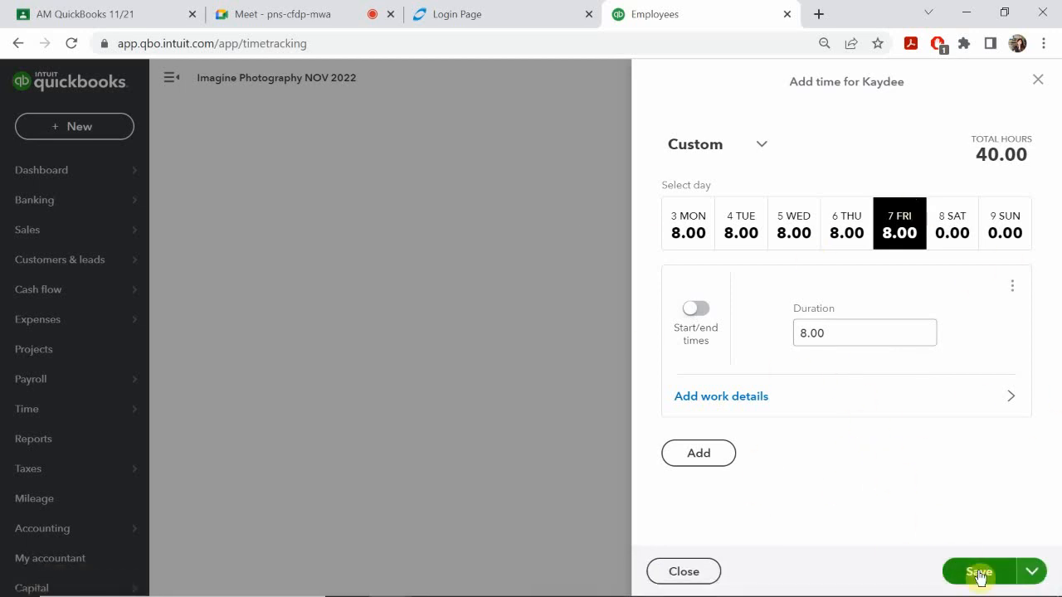
Save and close the employee's time sheet for the week of January 3, 2022
click(979, 572)
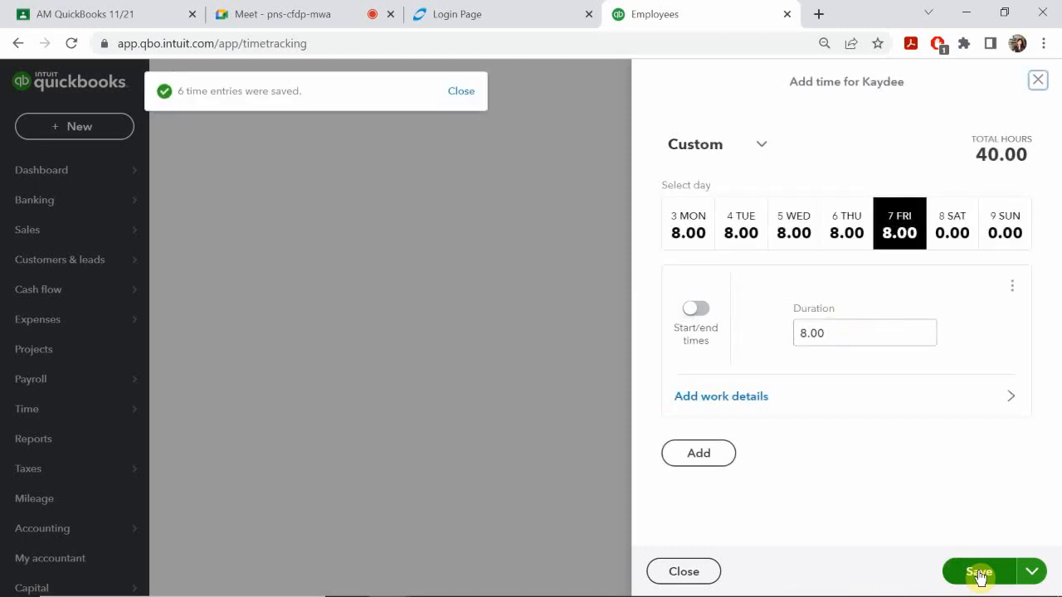
click(1029, 573)
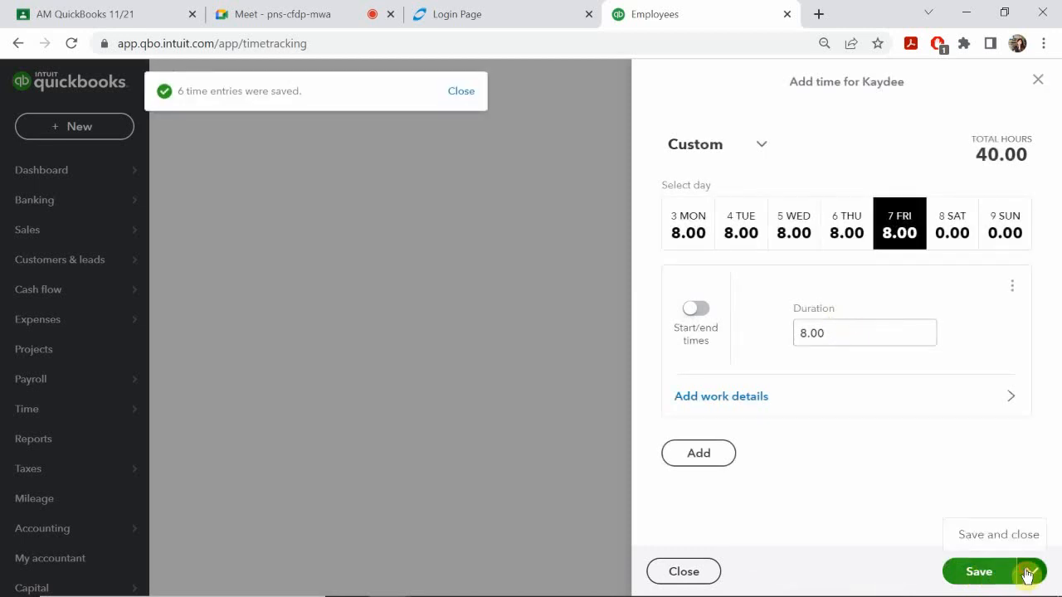
click(999, 538)
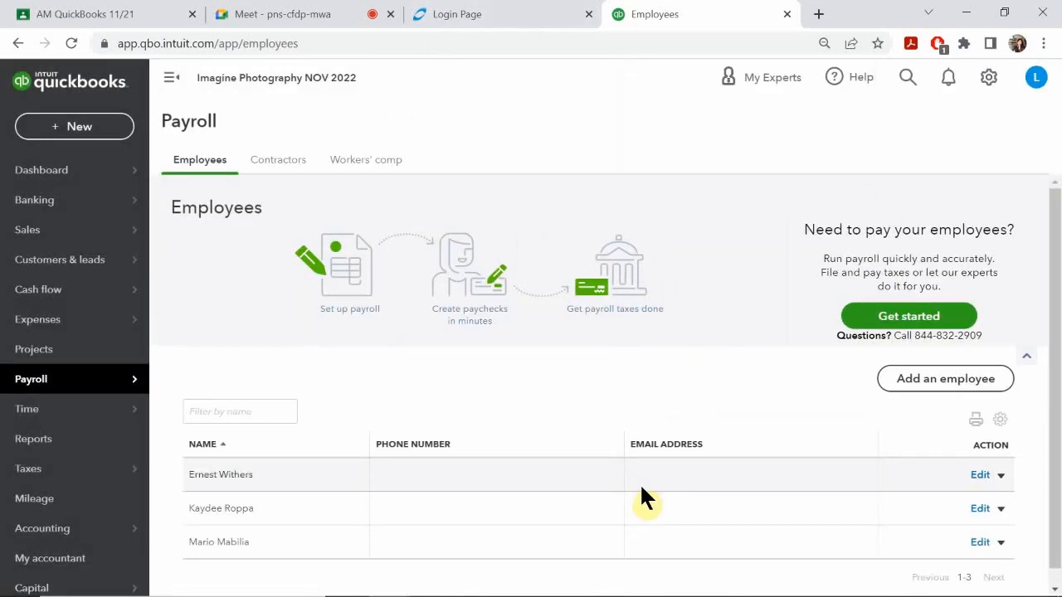
Review the Payroll Time Sheet #2 slide in PowerPoint and return to QuickBooks Online
click(509, 584)
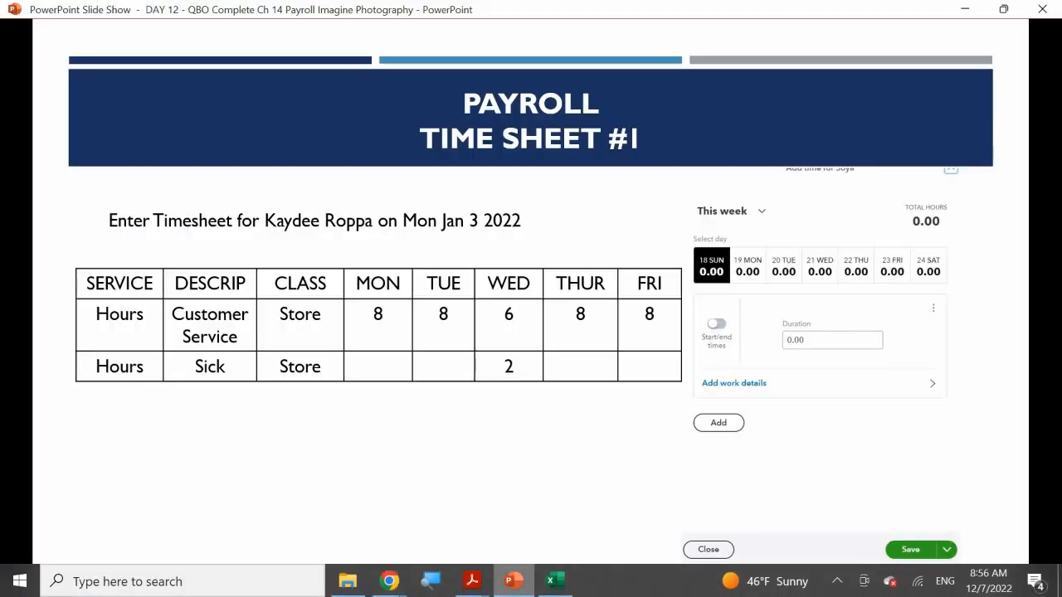
click(542, 421)
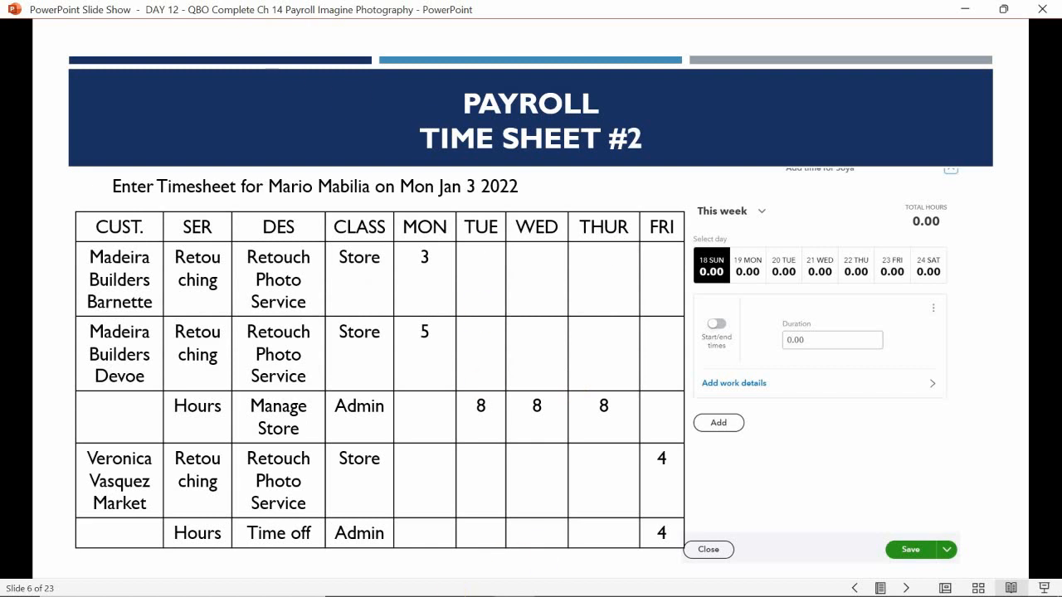
mouse_move(508, 587)
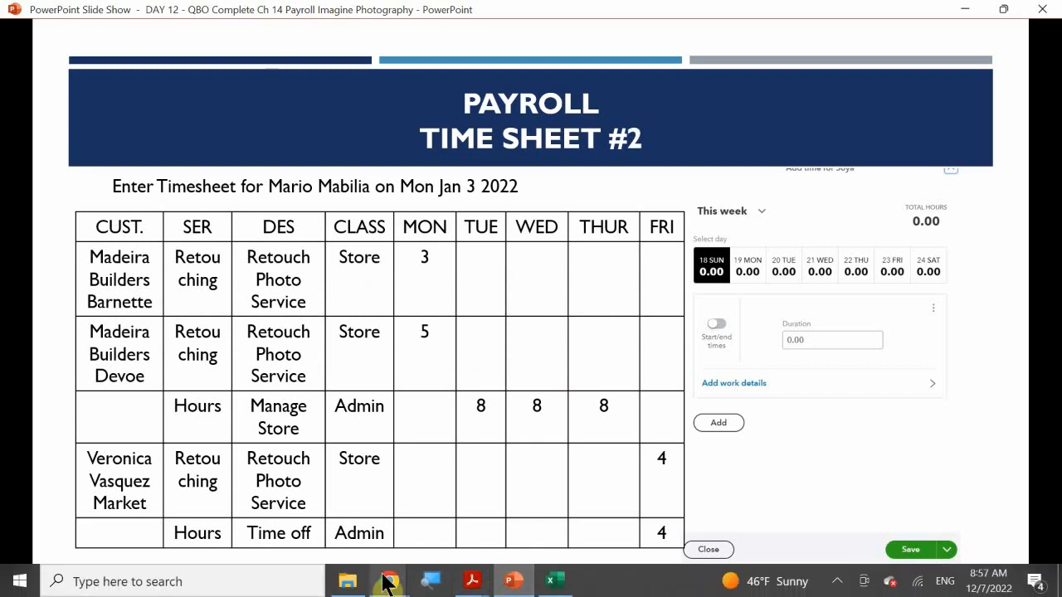
mouse_move(387, 583)
click(359, 517)
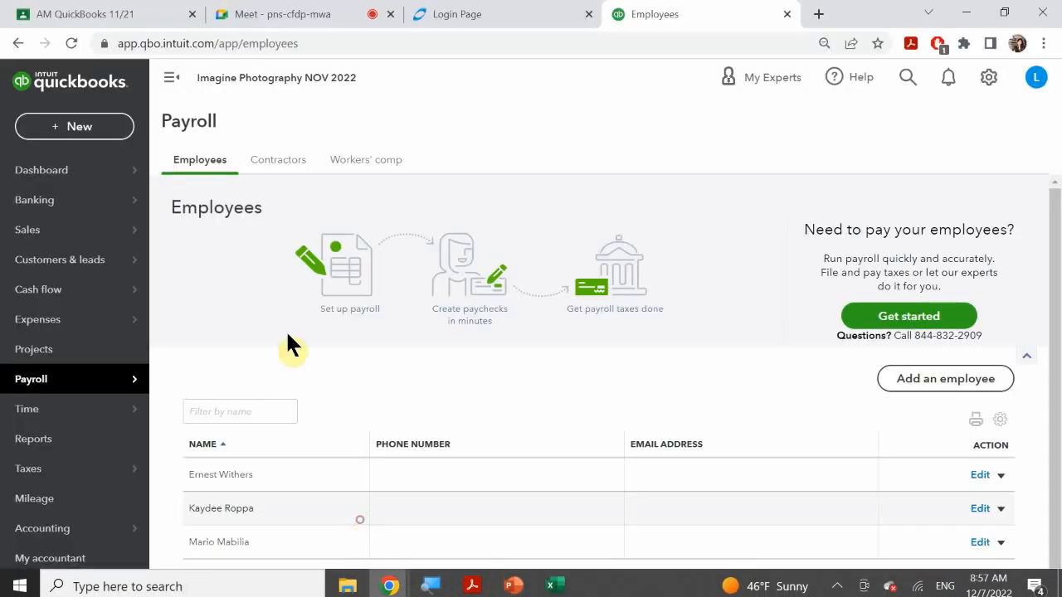
Start a new time entry for the employee named on the Payroll Time Sheet #2 slide
click(88, 131)
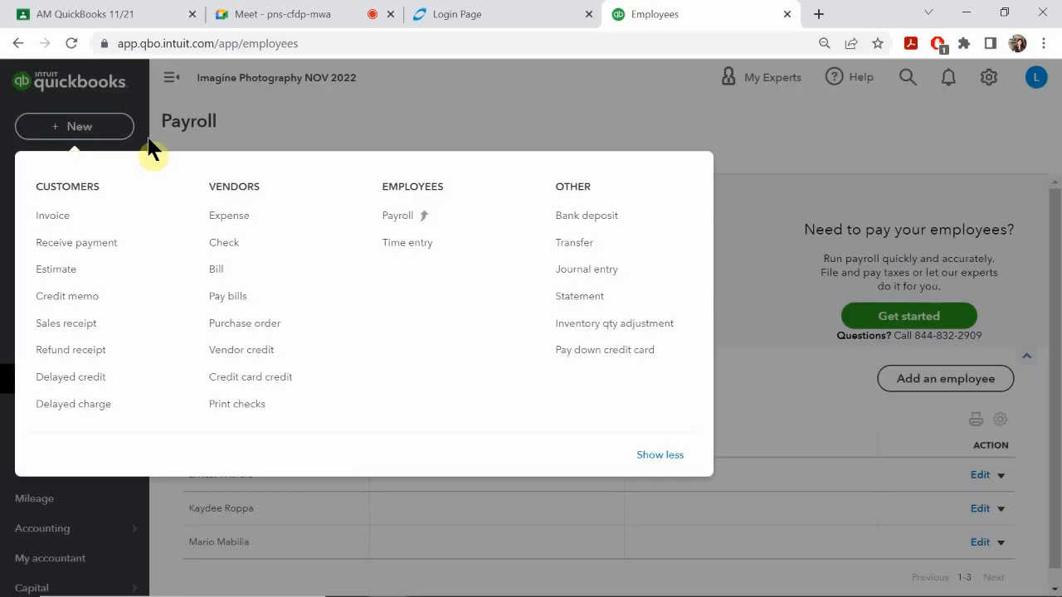
click(416, 246)
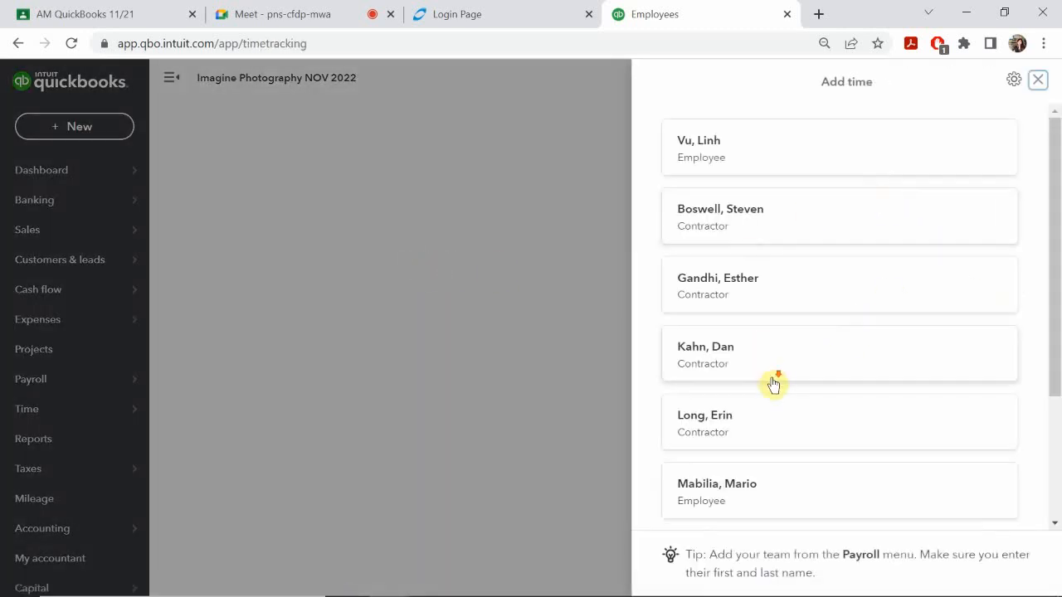
scroll(773, 384, down, 3)
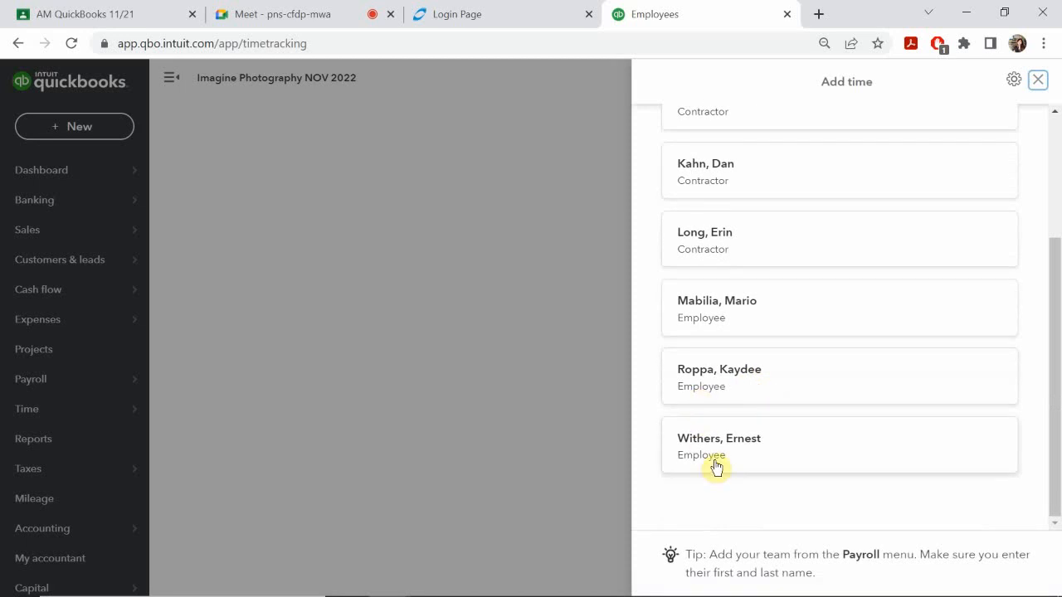
scroll(717, 464, up, 2)
click(731, 395)
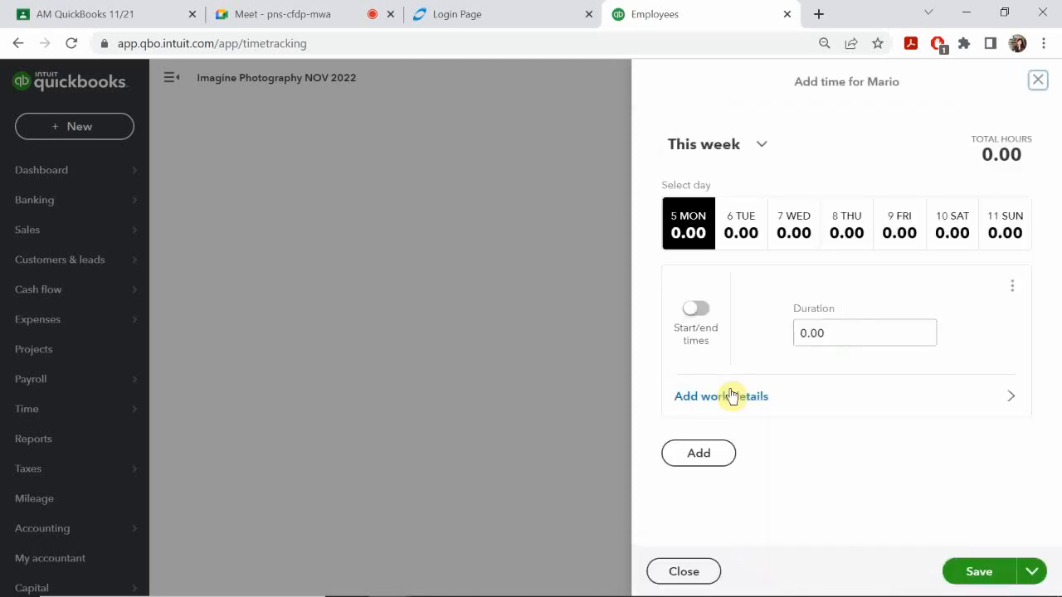
Set the time entry's period to the custom week starting Monday, January 3, 2022
click(747, 155)
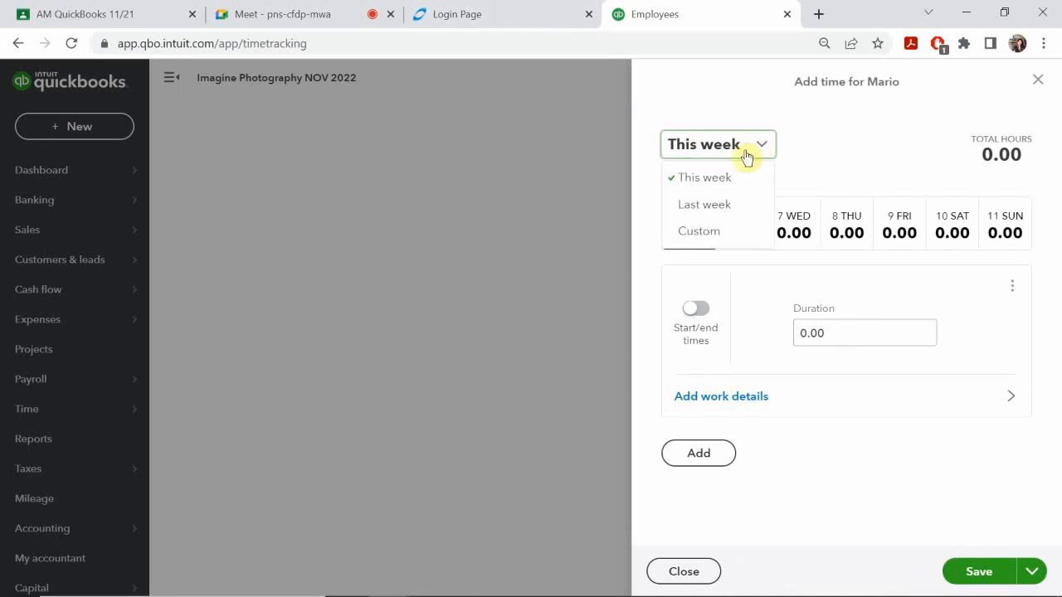
click(711, 230)
click(700, 188)
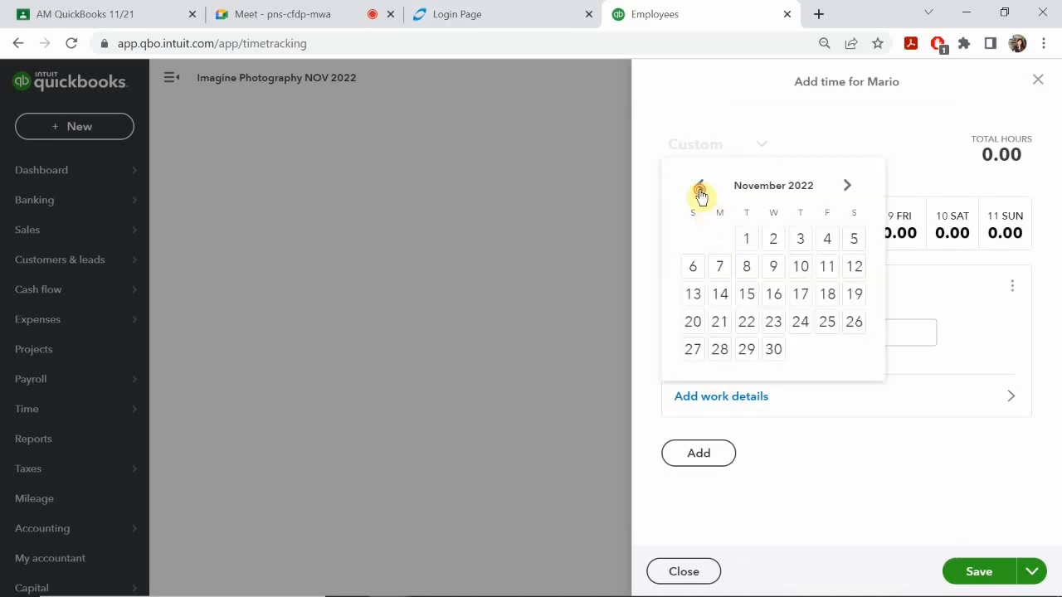
click(699, 189)
click(699, 188)
click(699, 188)
click(700, 188)
click(699, 189)
click(699, 188)
click(699, 188)
click(700, 188)
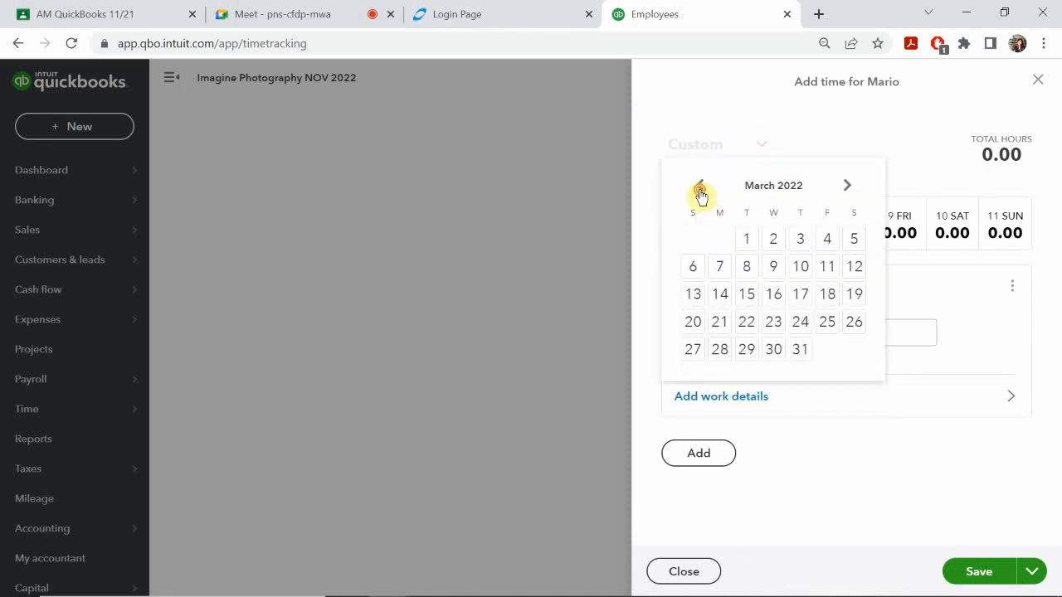
click(700, 188)
click(699, 188)
click(720, 267)
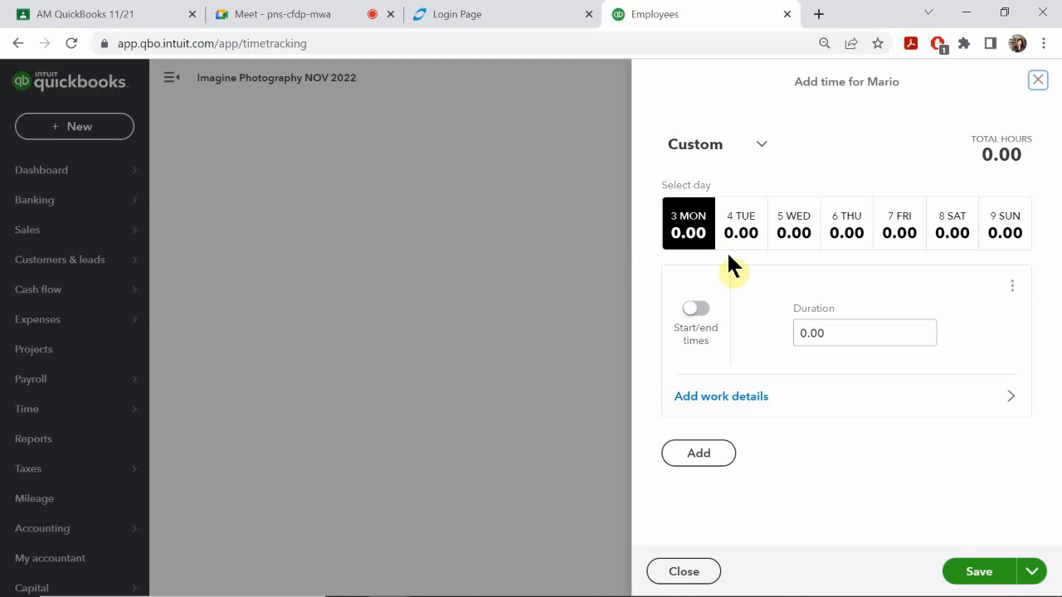
Check the customers, services and daily hours on the Payroll Time Sheet #2 slide in PowerPoint and return to QuickBooks Online
mouse_move(581, 571)
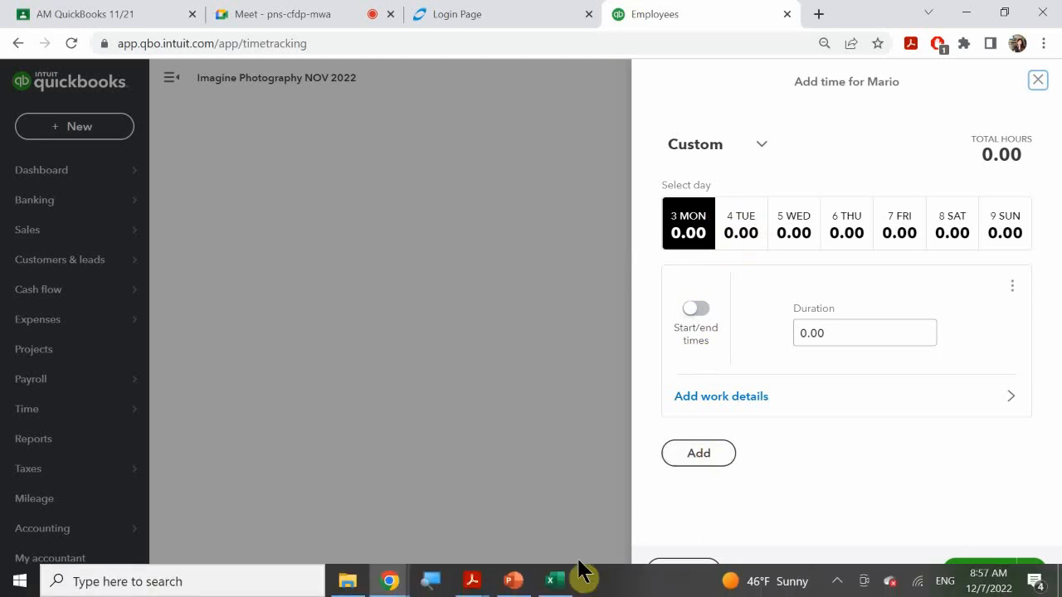
click(515, 581)
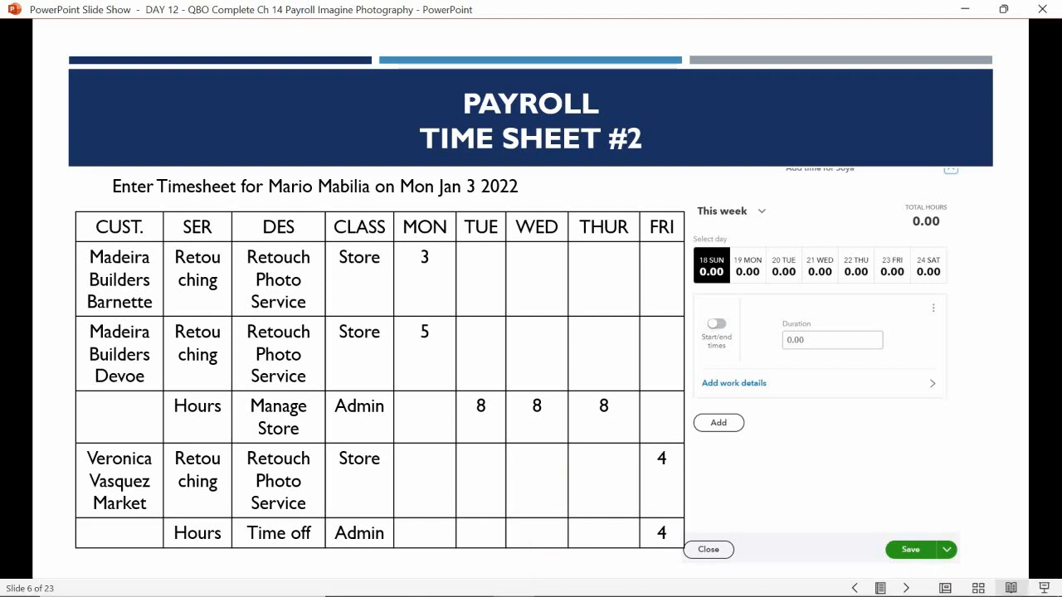
mouse_move(540, 596)
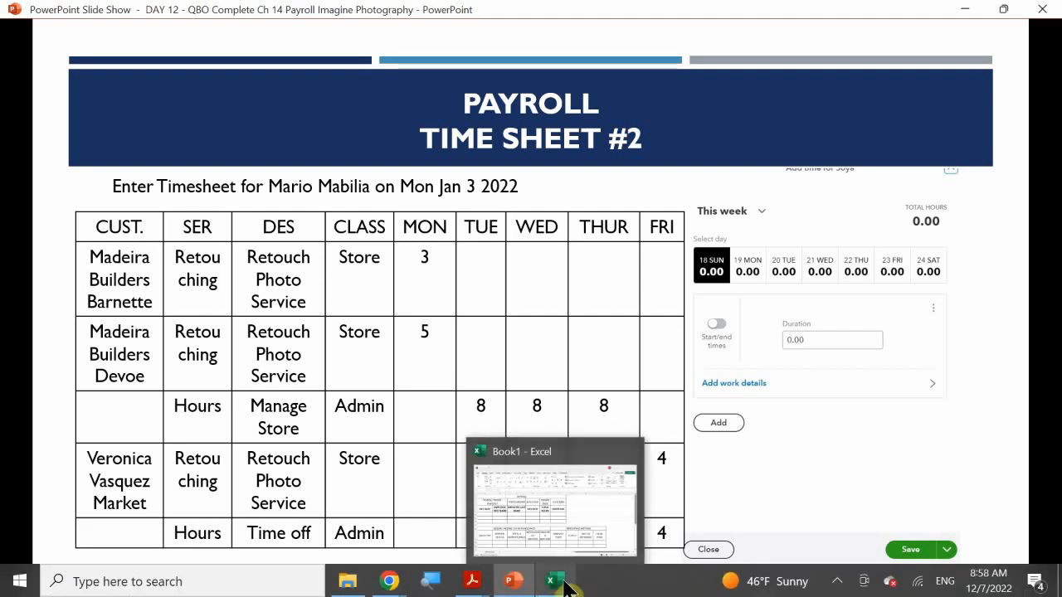
mouse_move(390, 581)
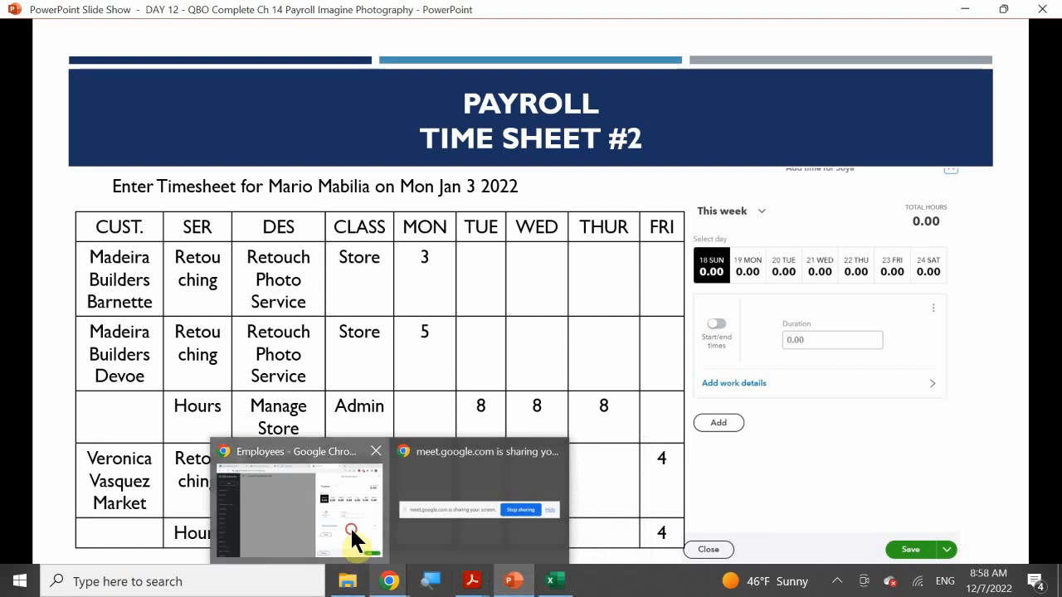
click(351, 539)
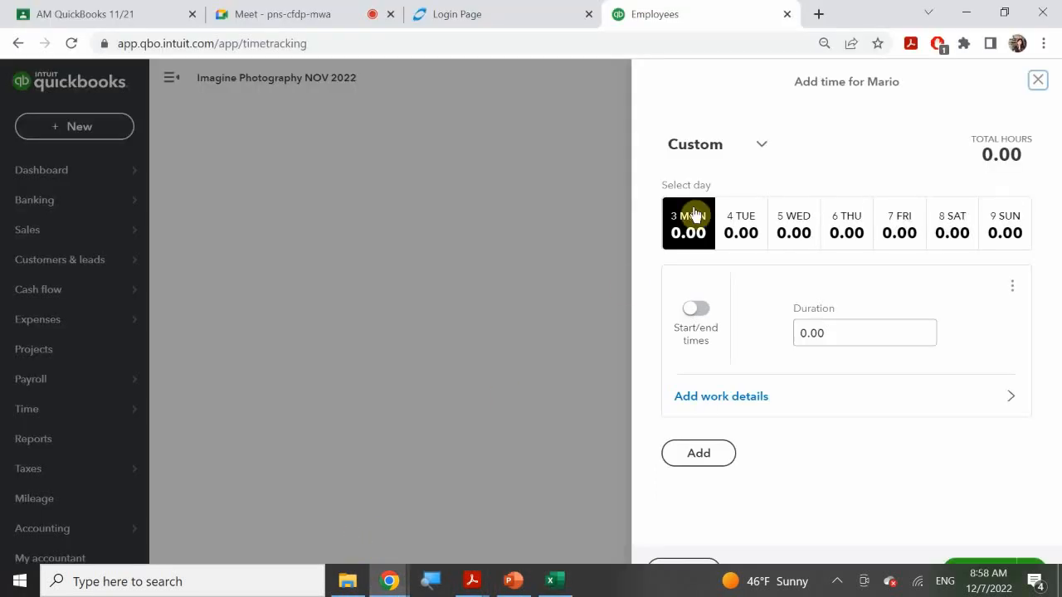
In Monday's work details, set the duration to 3 hours and the customer to Barnette Residence under Madeira Builders
click(729, 396)
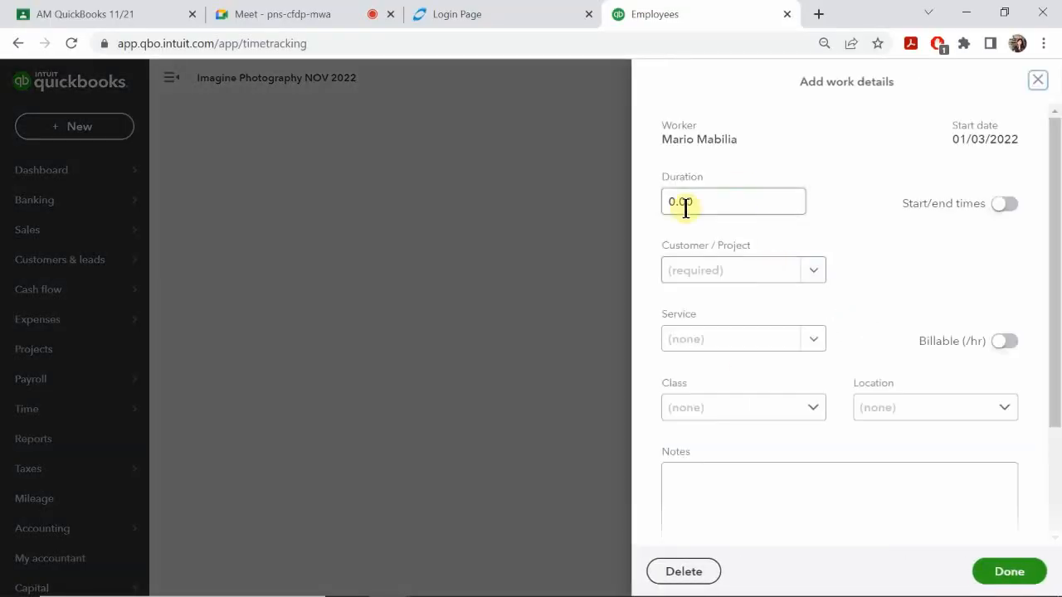
click(731, 202)
text(3)
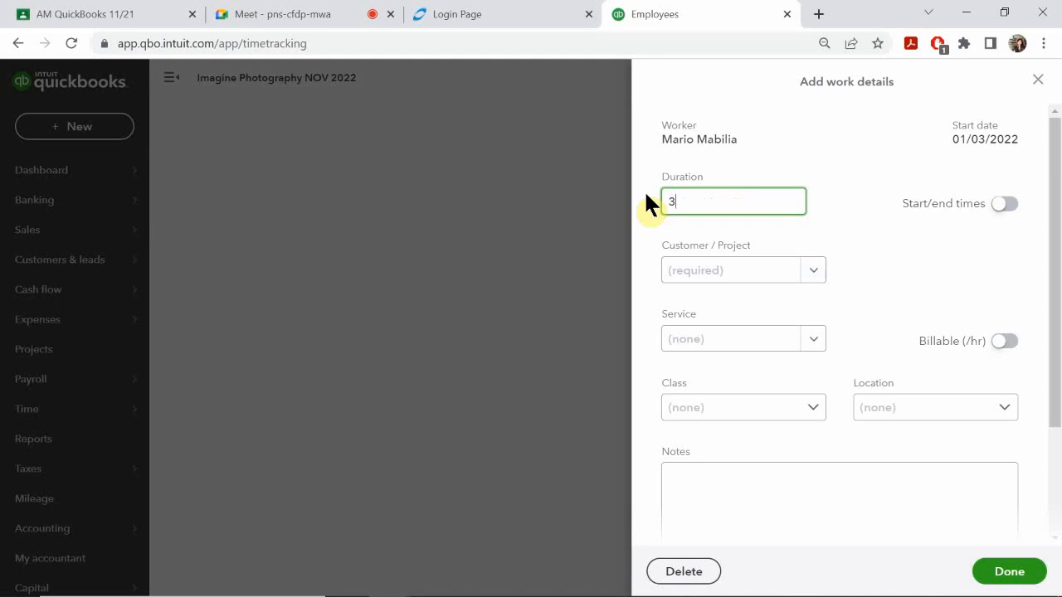
click(718, 274)
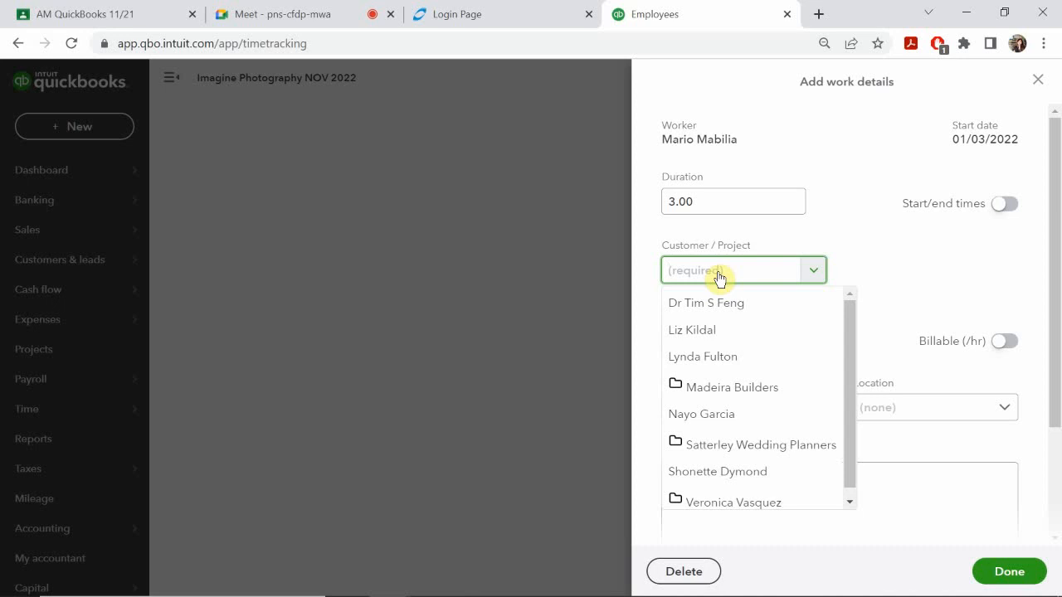
click(752, 387)
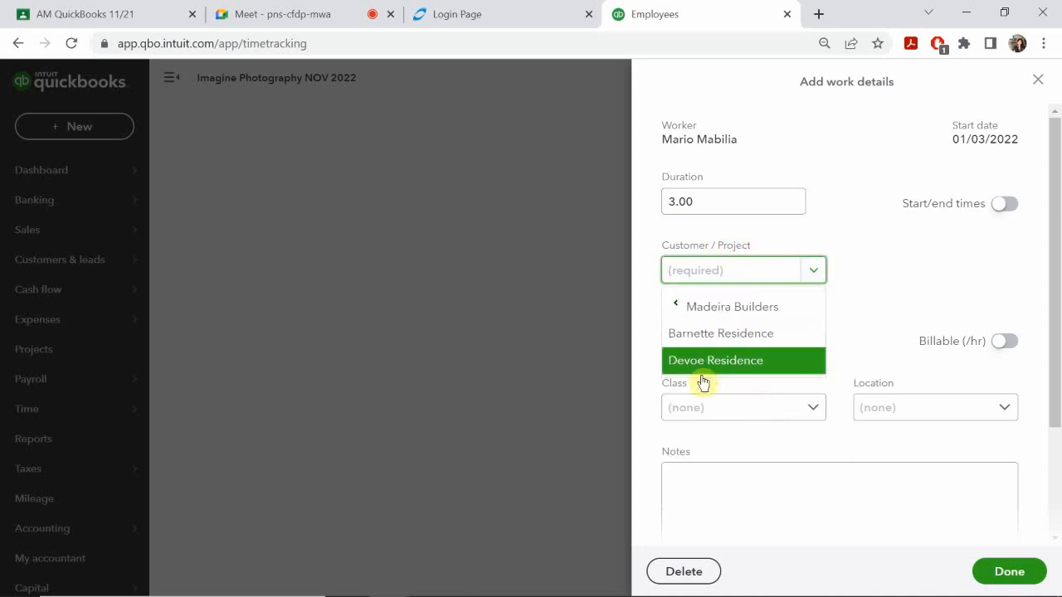
click(712, 342)
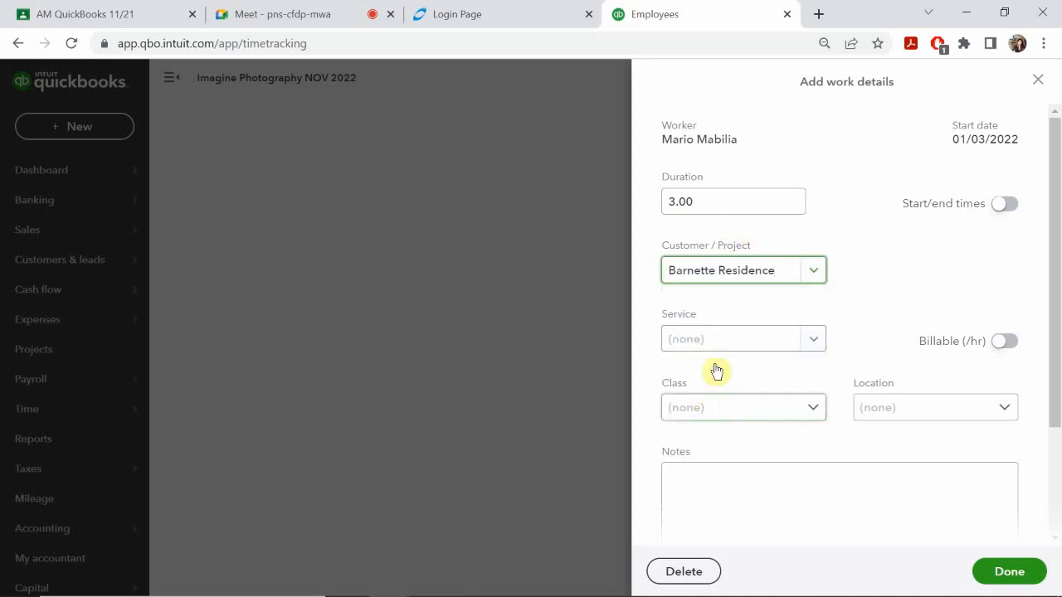
Set the service of Monday's Barnette Residence entry to Photography:Retouching
click(719, 340)
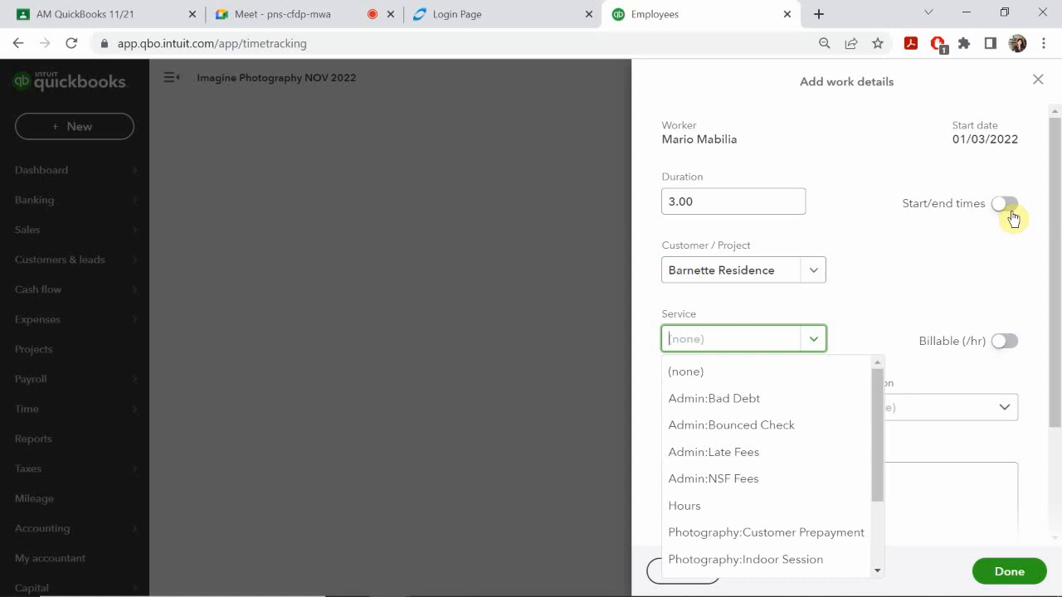
click(893, 290)
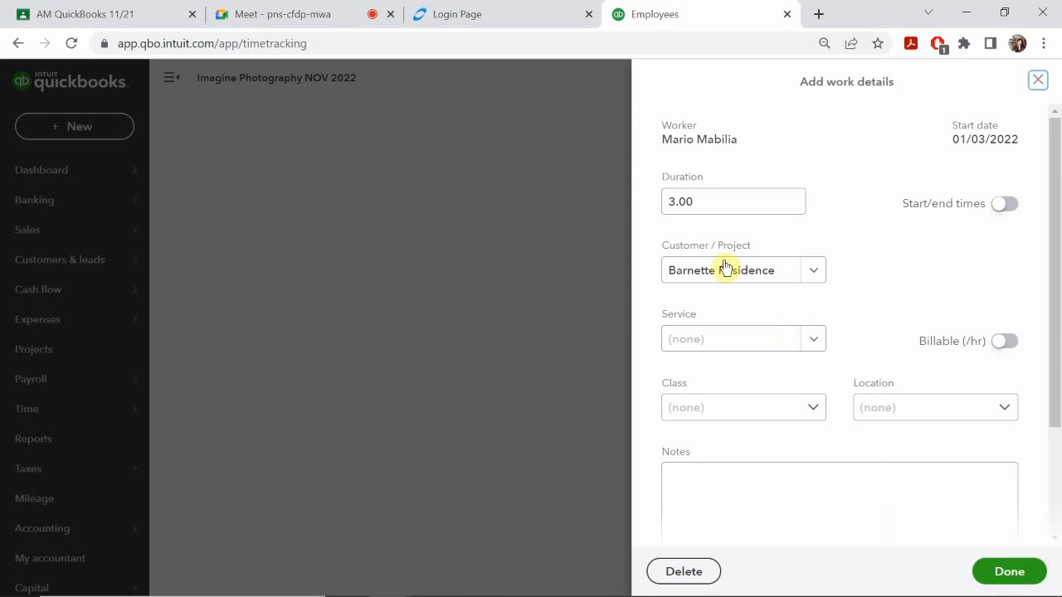
click(685, 338)
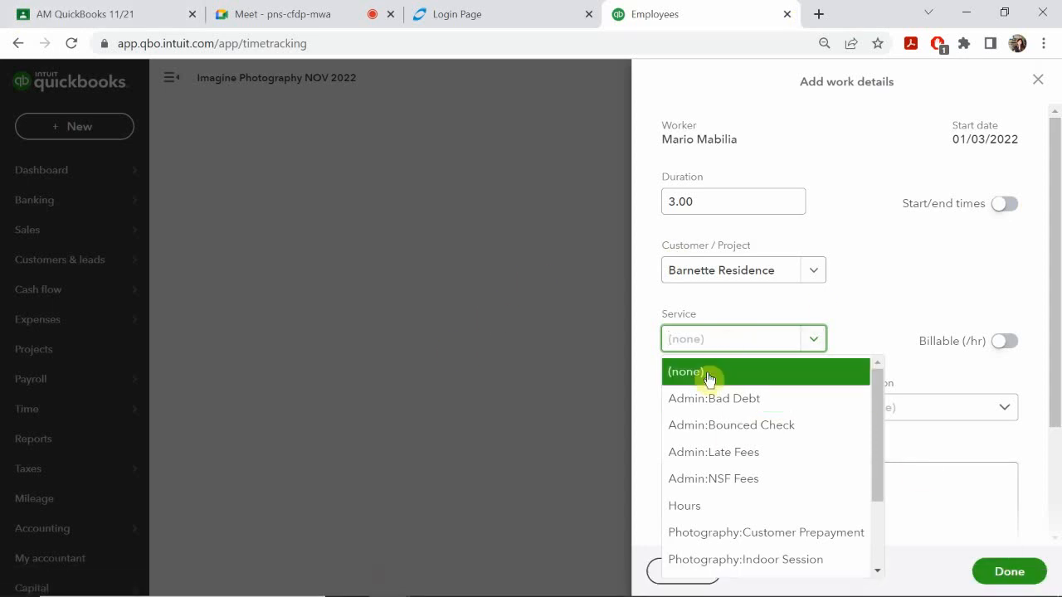
scroll(710, 427, down, 2)
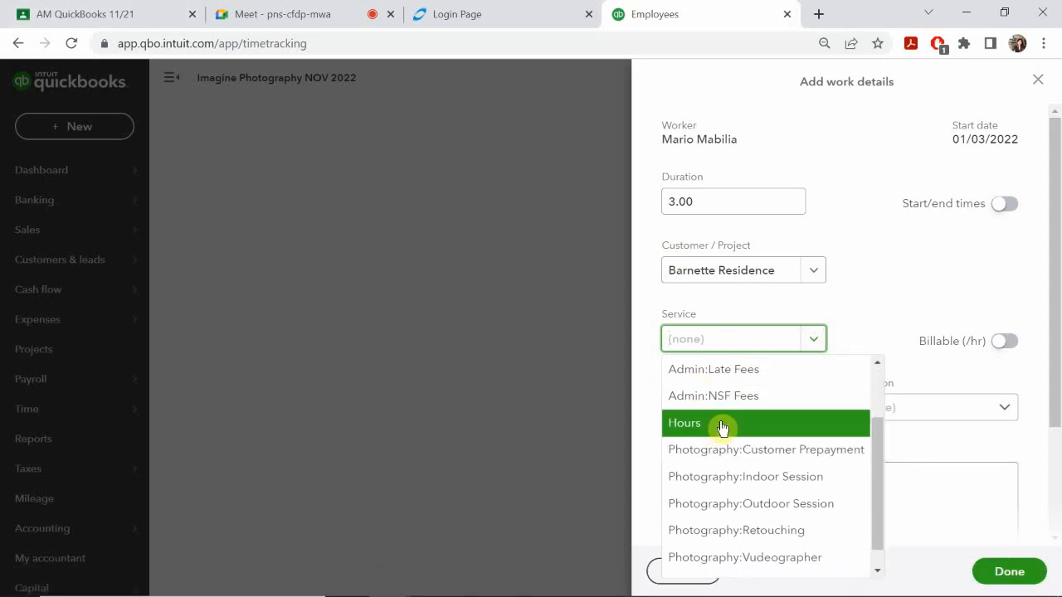
scroll(722, 428, down, 1)
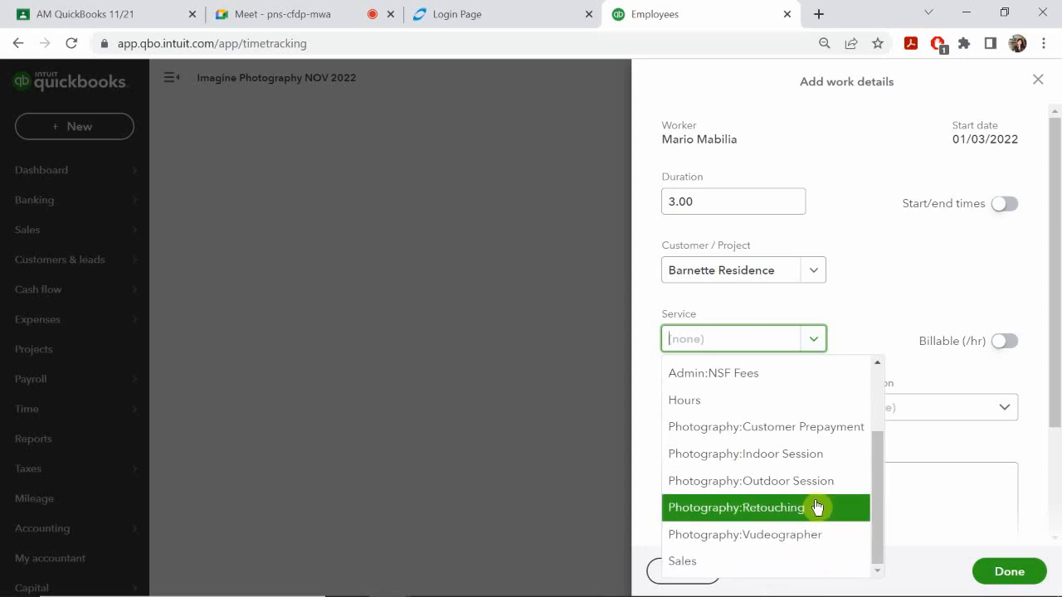
click(780, 509)
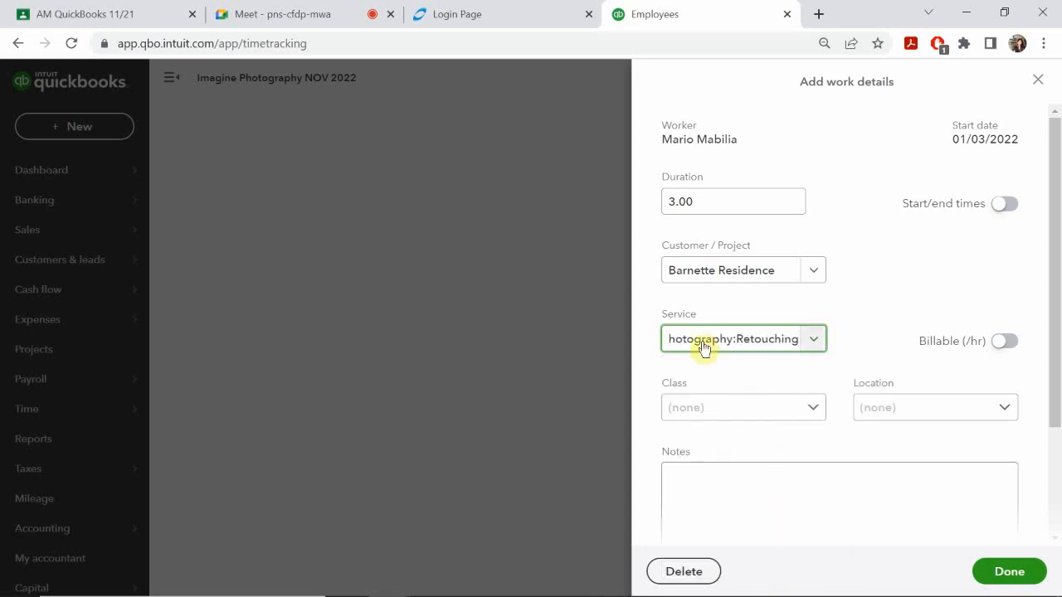
Set the Barnette Residence entry's class to Store and location to Overhead, and finish its work details with Retouching Services in the notes
click(712, 406)
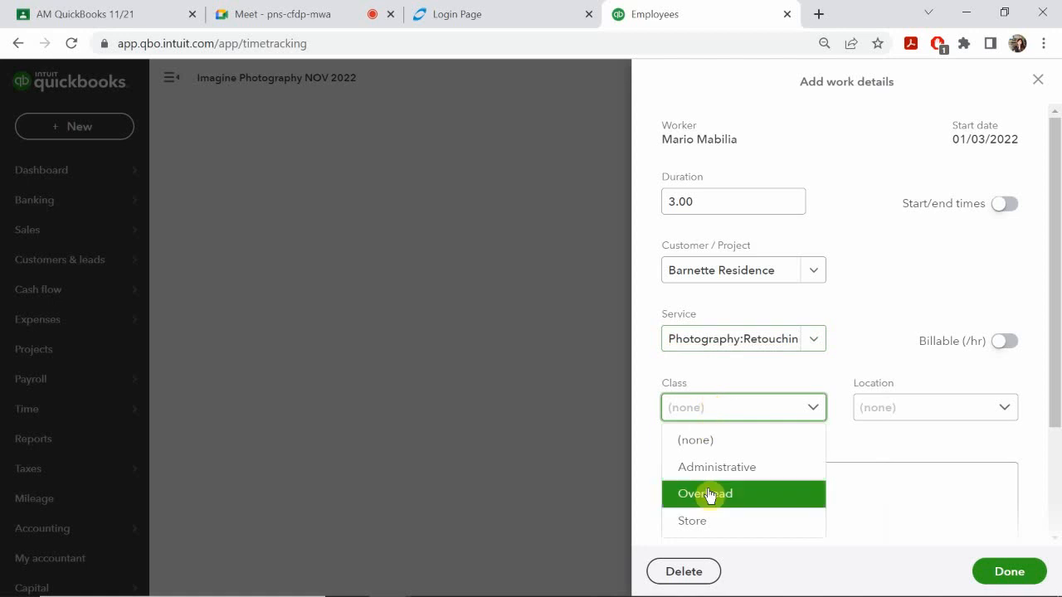
click(739, 521)
click(888, 411)
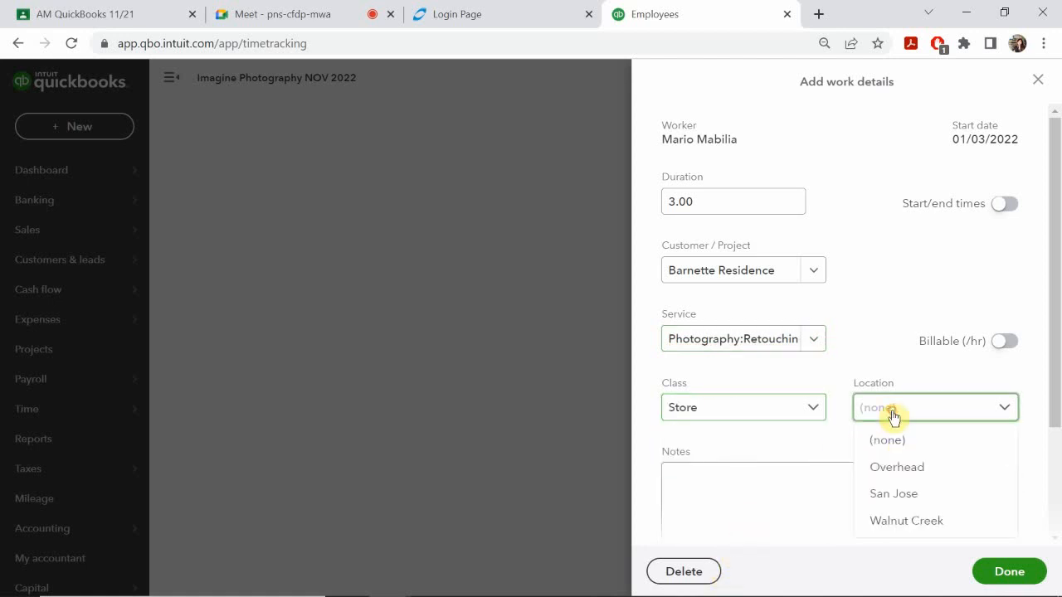
click(909, 464)
click(692, 480)
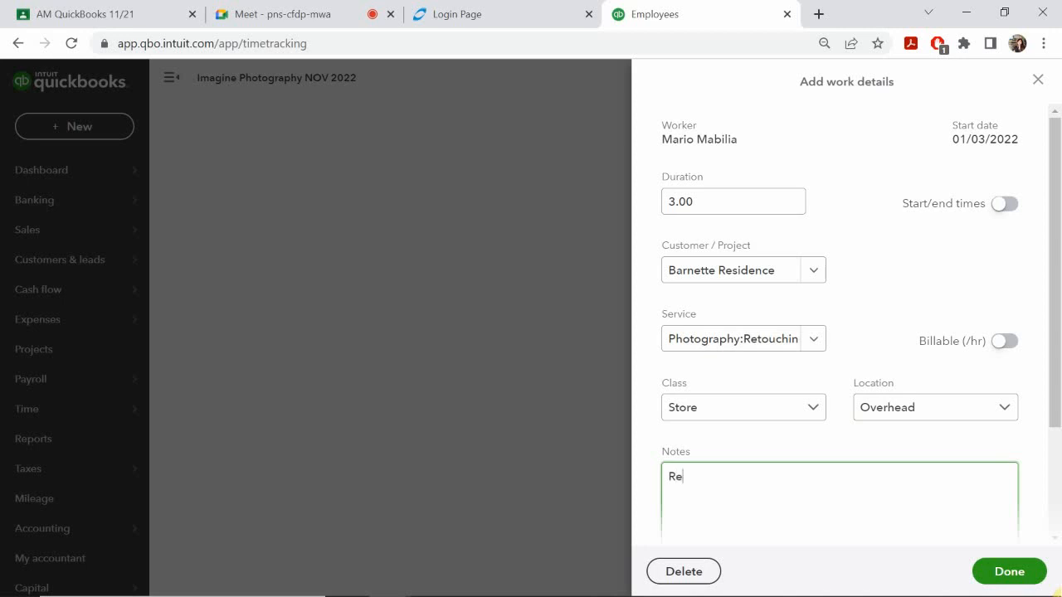
text(Retouching Services)
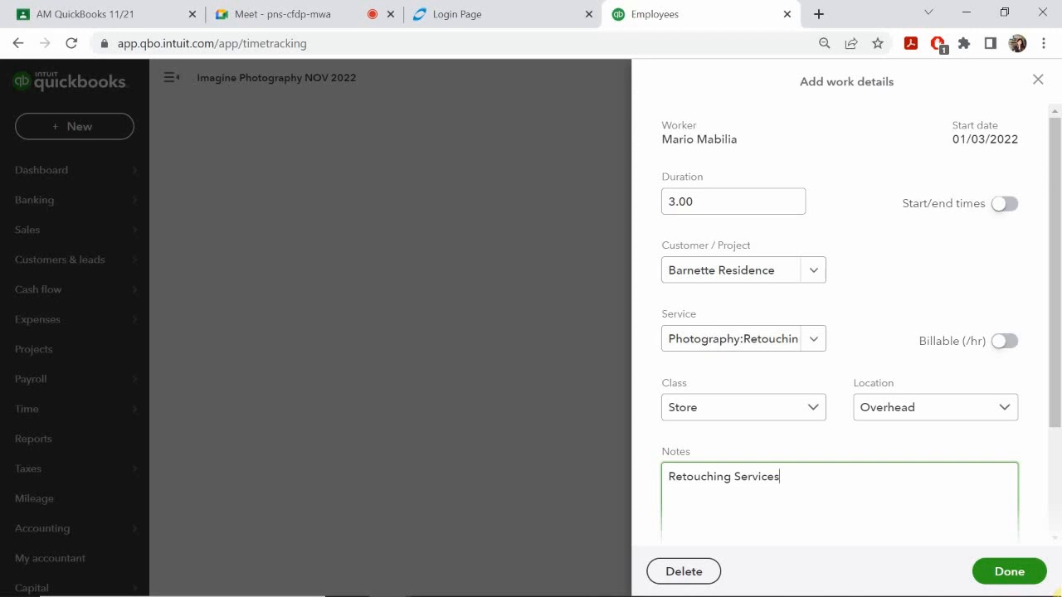
click(1013, 575)
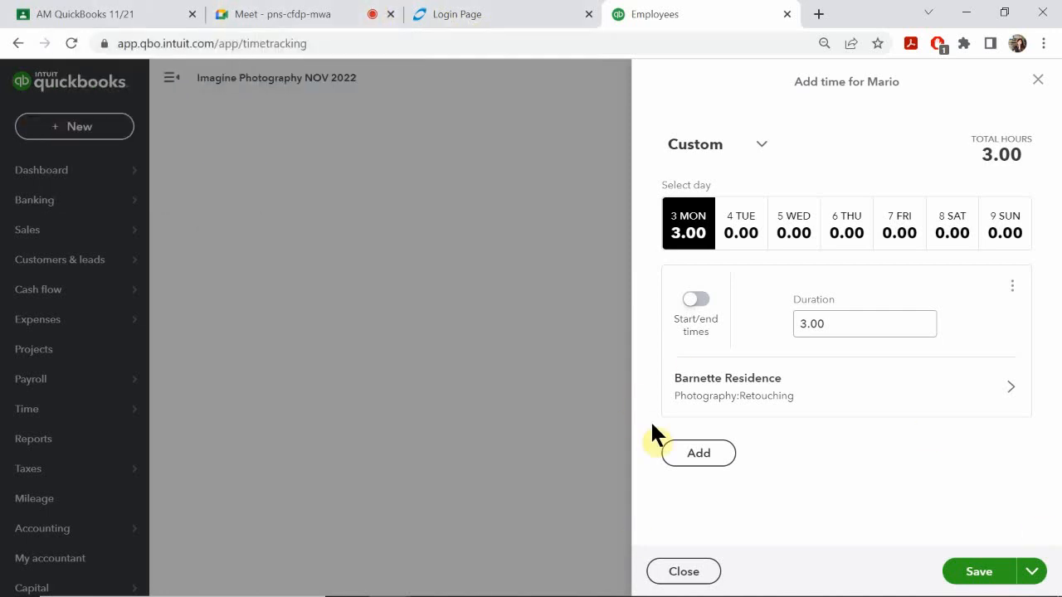
Add a second Monday entry of 5 hours for the Devoe Residence project under Madeira Builders
click(702, 453)
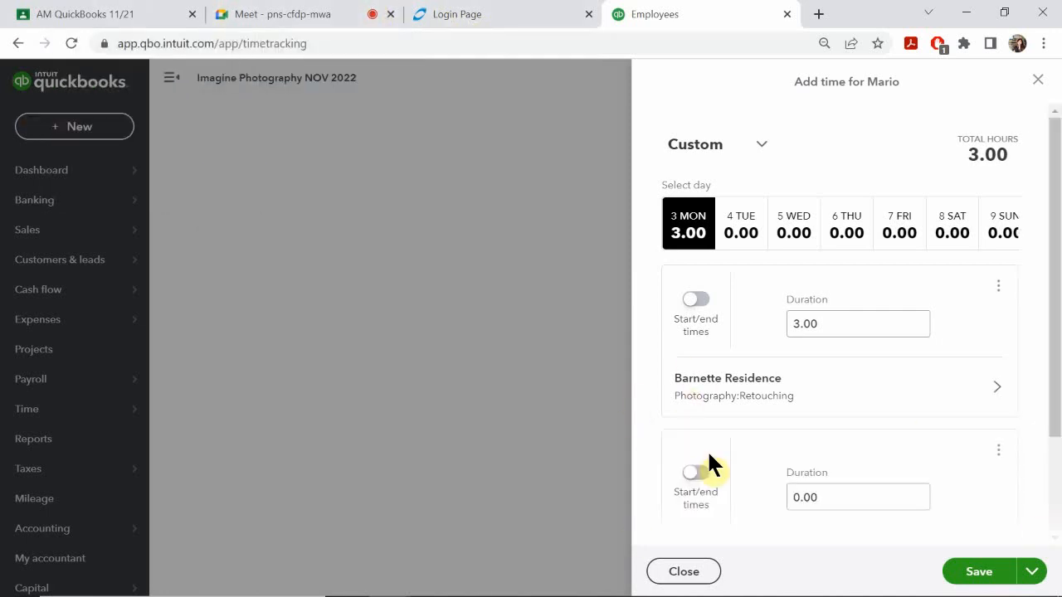
scroll(755, 382, down, 2)
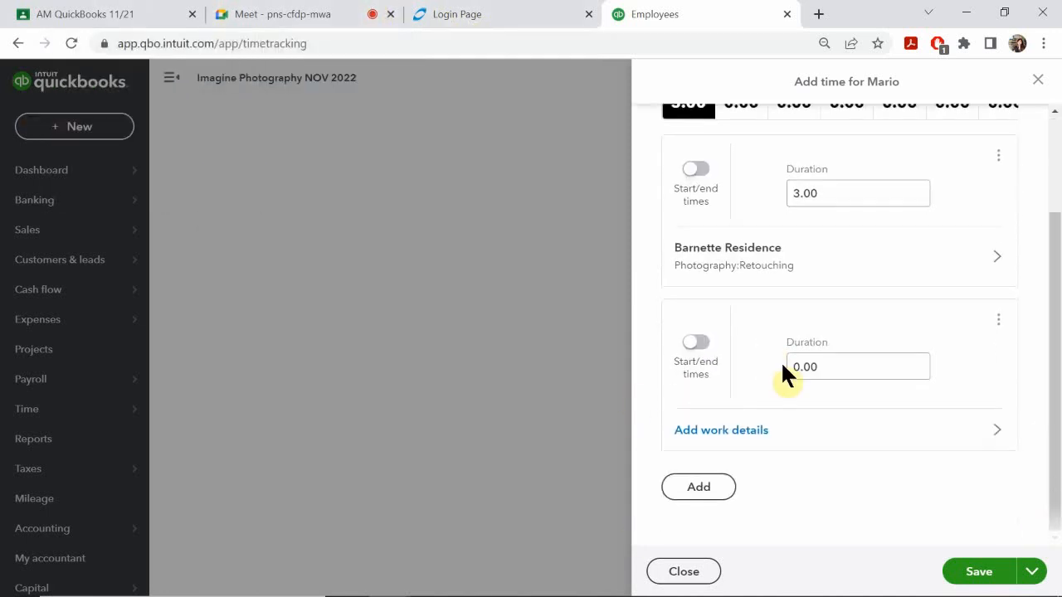
click(738, 430)
click(677, 202)
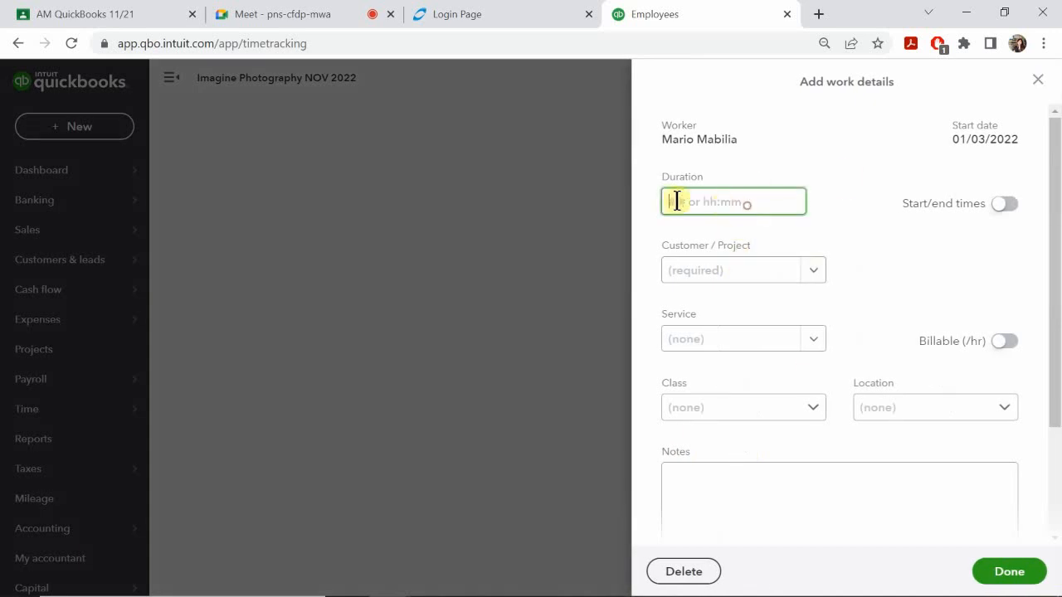
text(8)
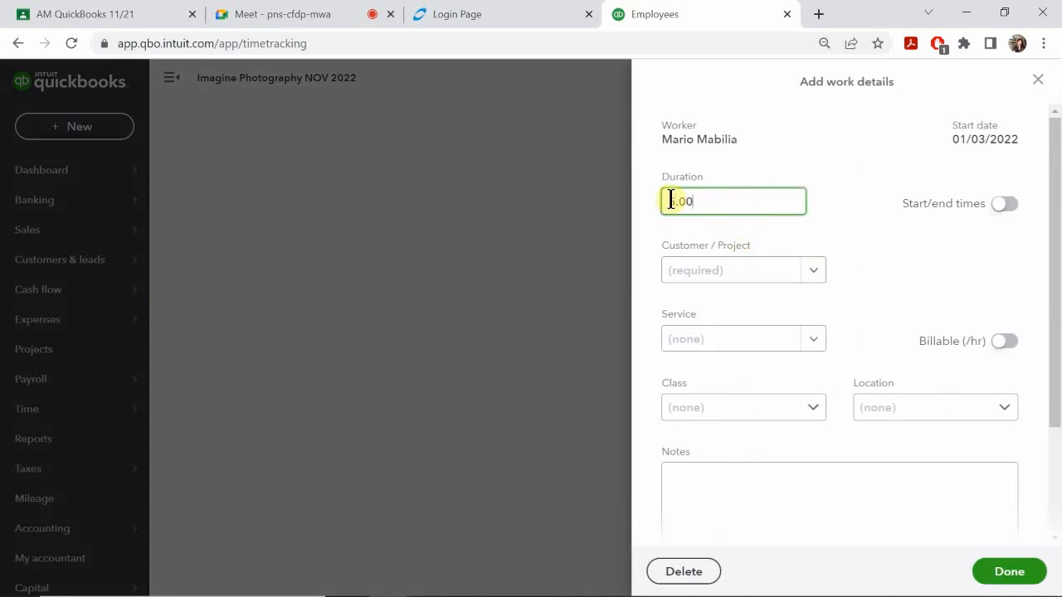
click(695, 271)
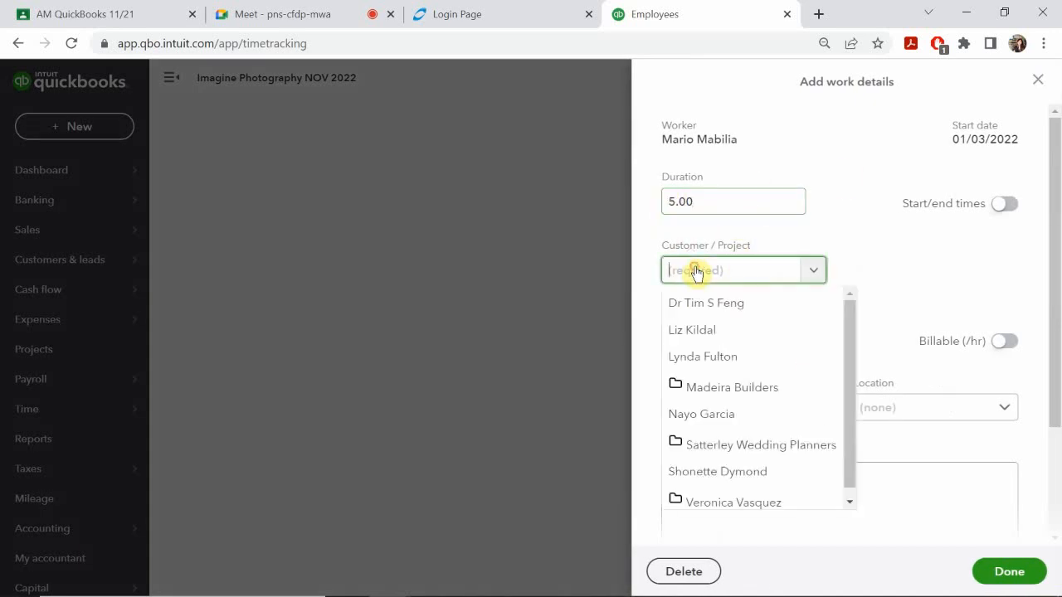
click(714, 387)
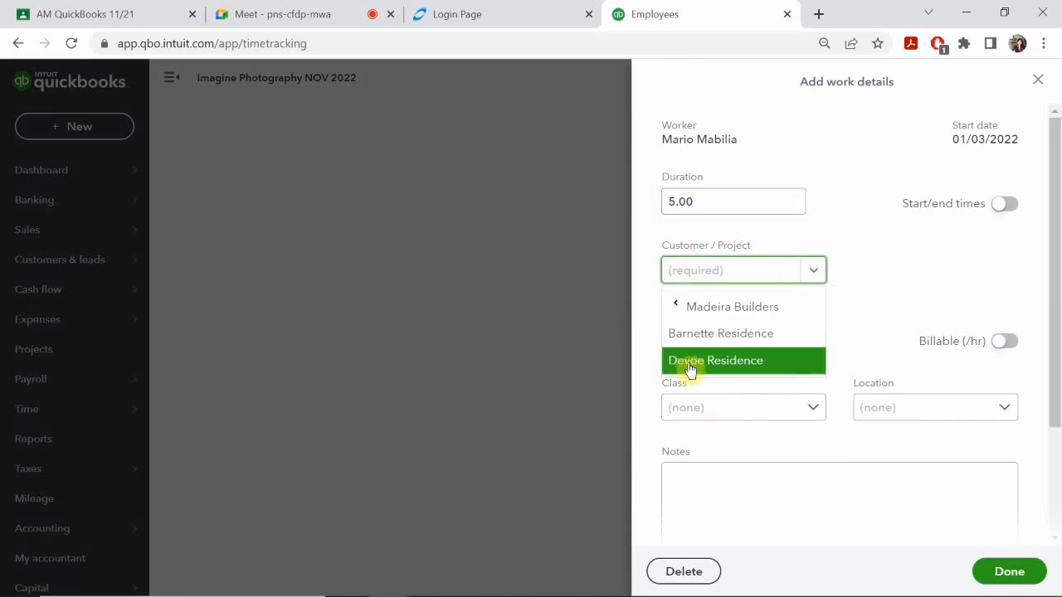
click(701, 363)
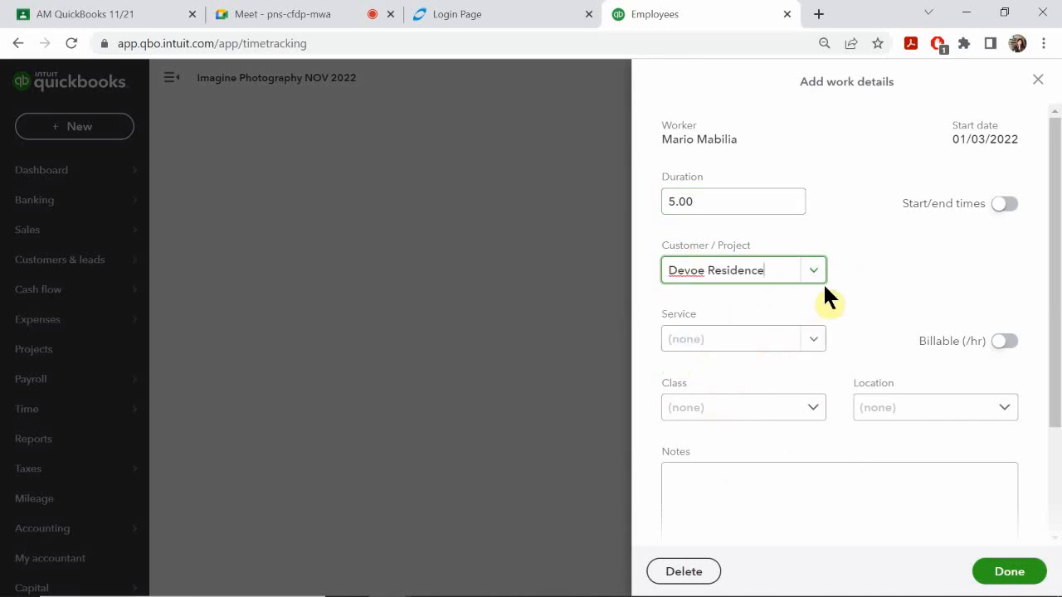
Set the service of Monday's Devoe Residence entry to Photography:Retouching
click(693, 350)
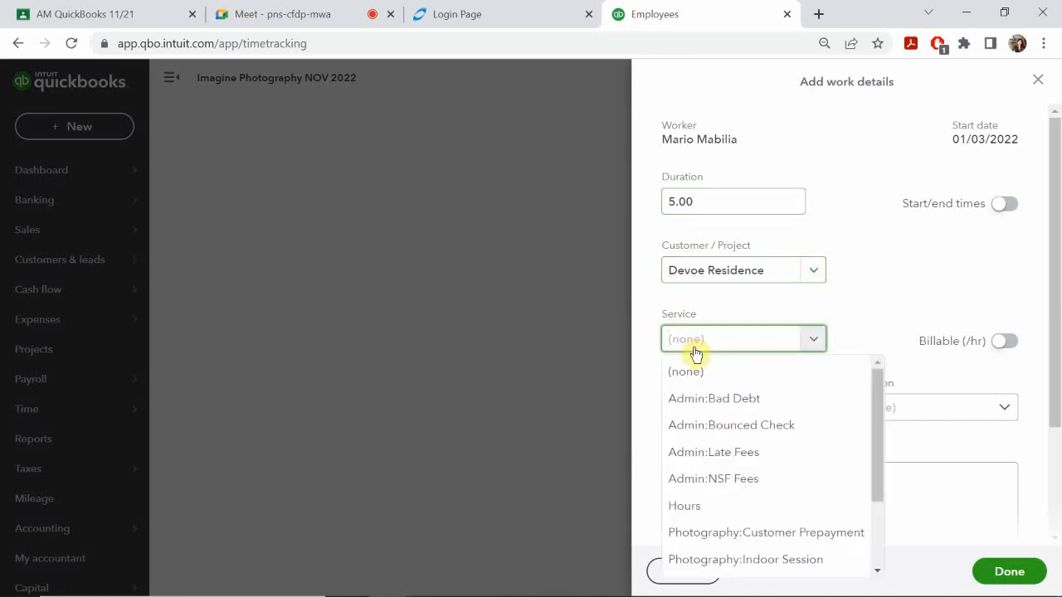
scroll(742, 497, down, 2)
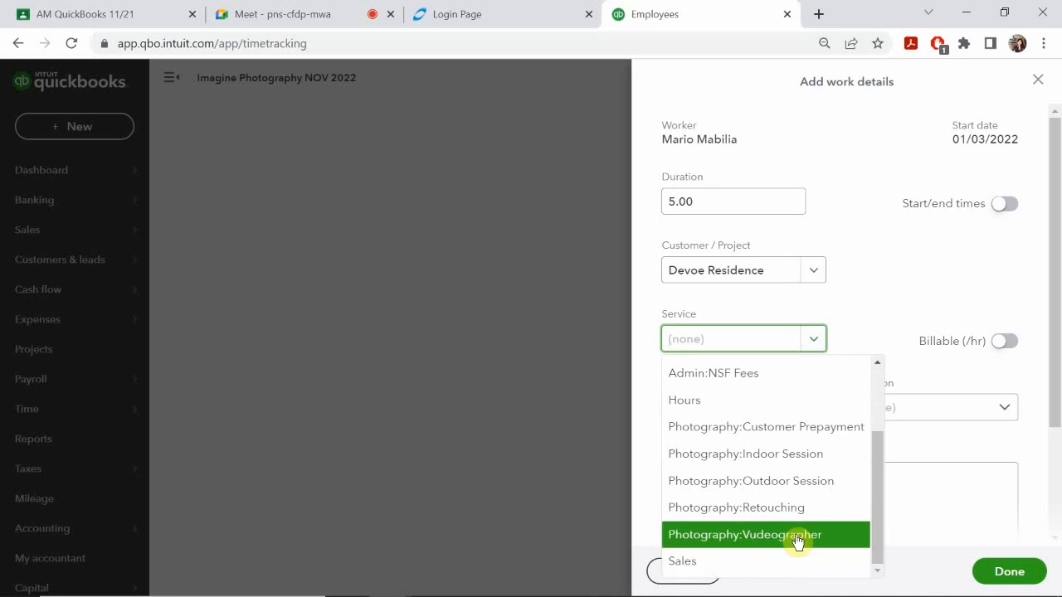
click(786, 507)
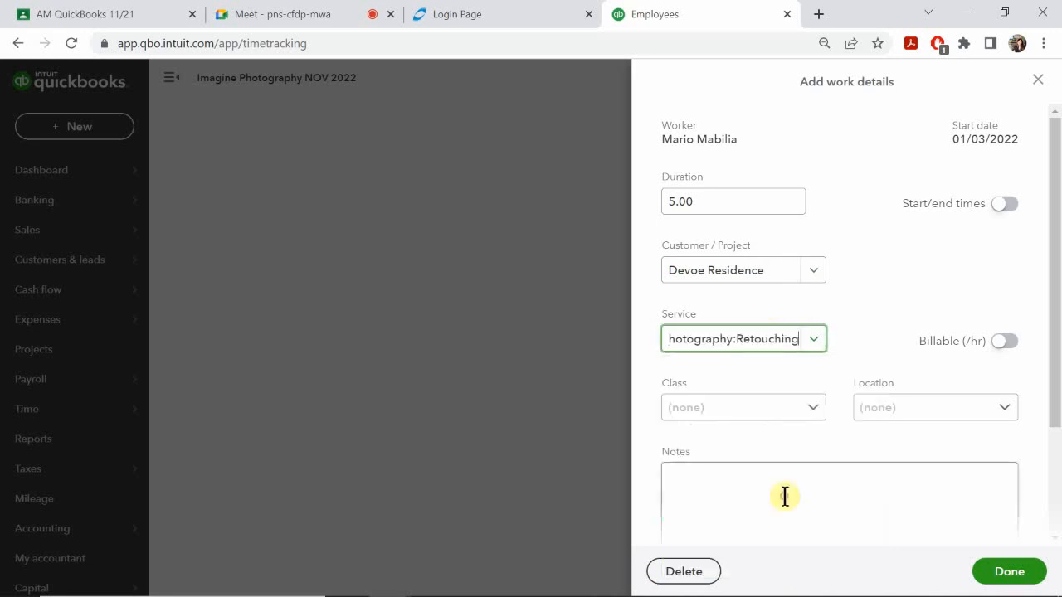
Set the Devoe Residence entry's class to Store and location to Overhead, and finish its work details with Retouching Services in the notes
click(718, 413)
click(709, 521)
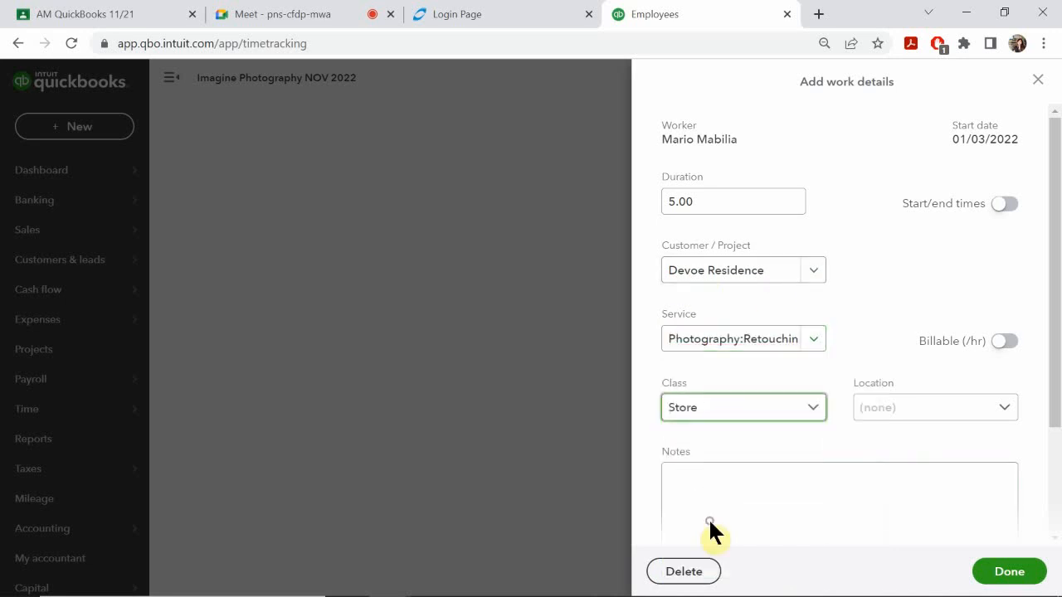
click(932, 408)
click(903, 467)
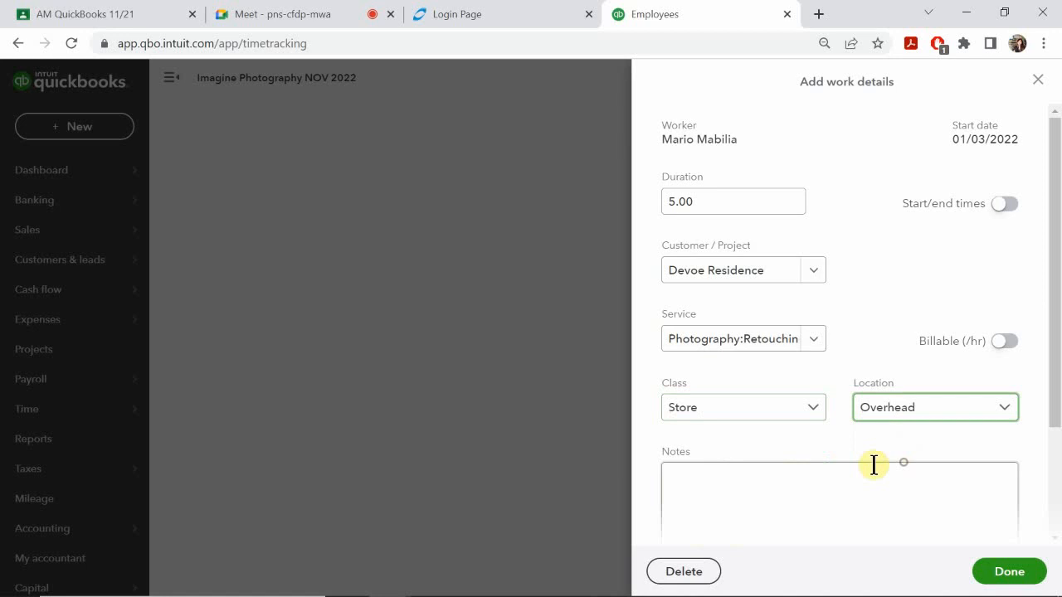
click(719, 484)
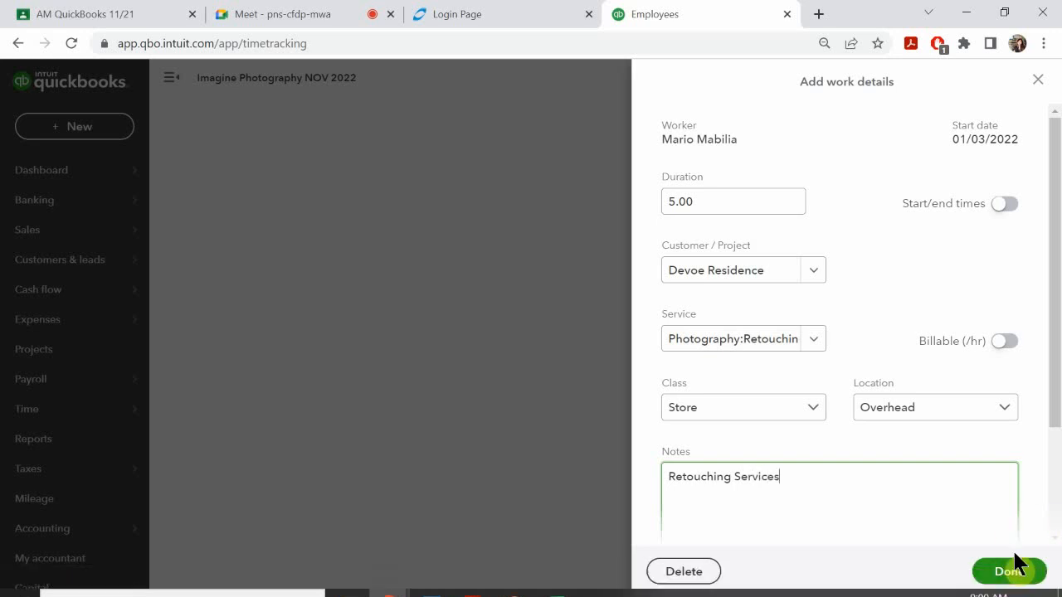
click(1017, 571)
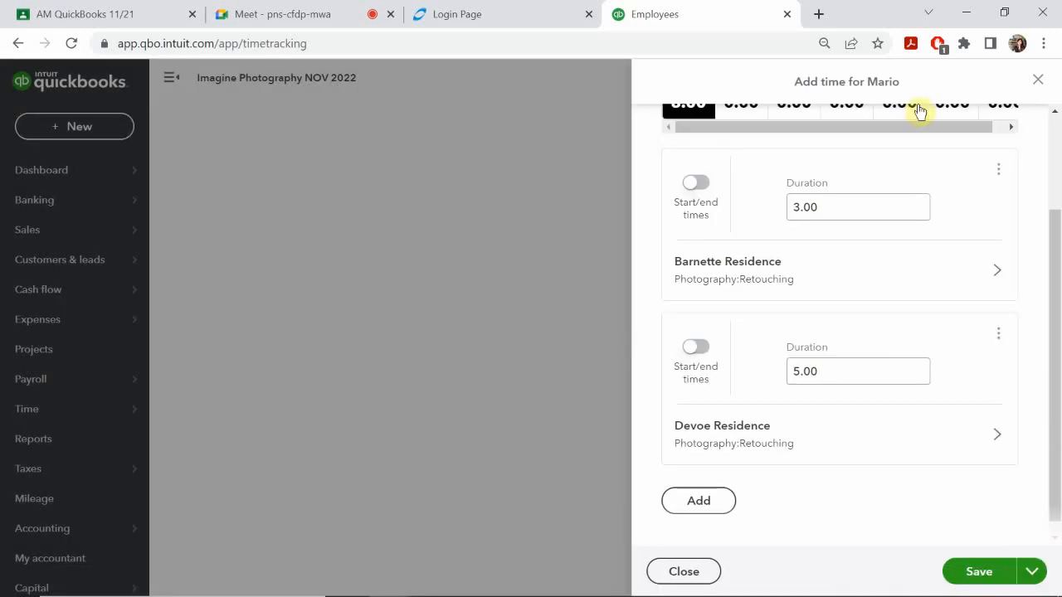
Select Tuesday, January 4 in the time sheet and check that day's work on the Payroll Time Sheet #2 slide in PowerPoint
scroll(896, 287, up, 3)
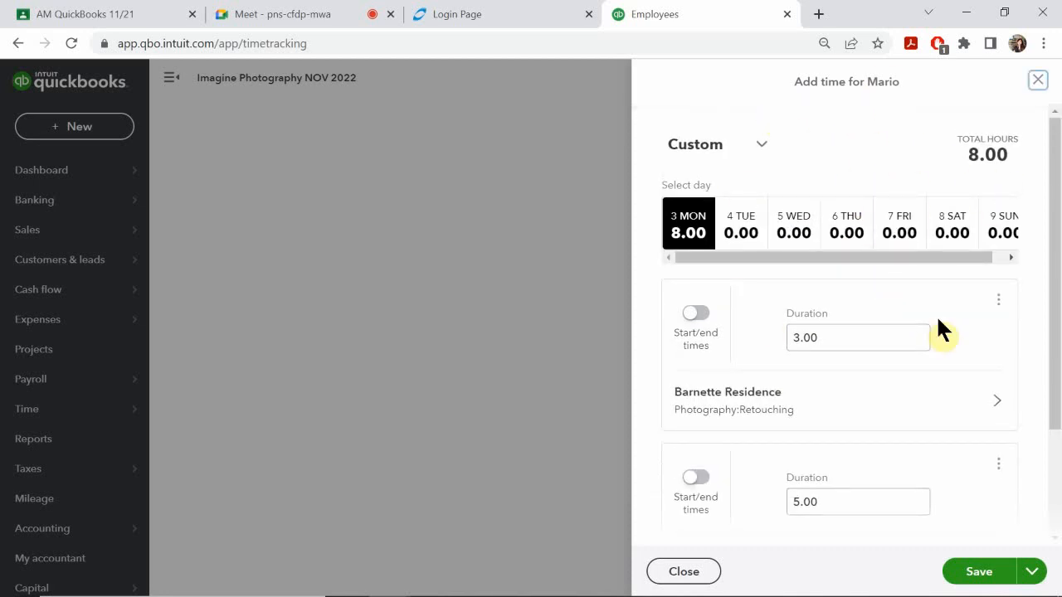
scroll(940, 331, down, 1)
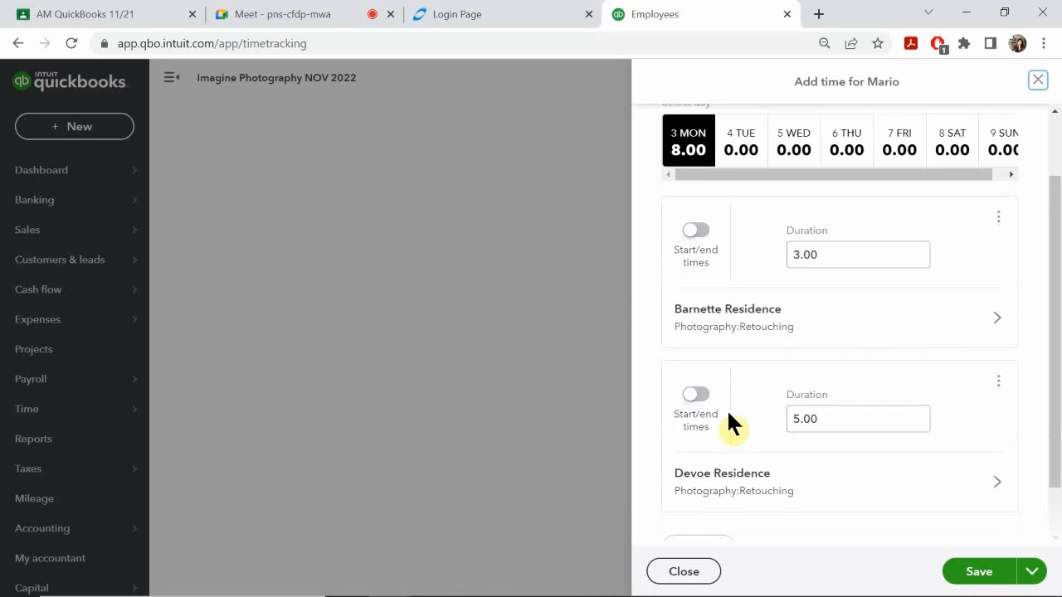
scroll(826, 133, up, 1)
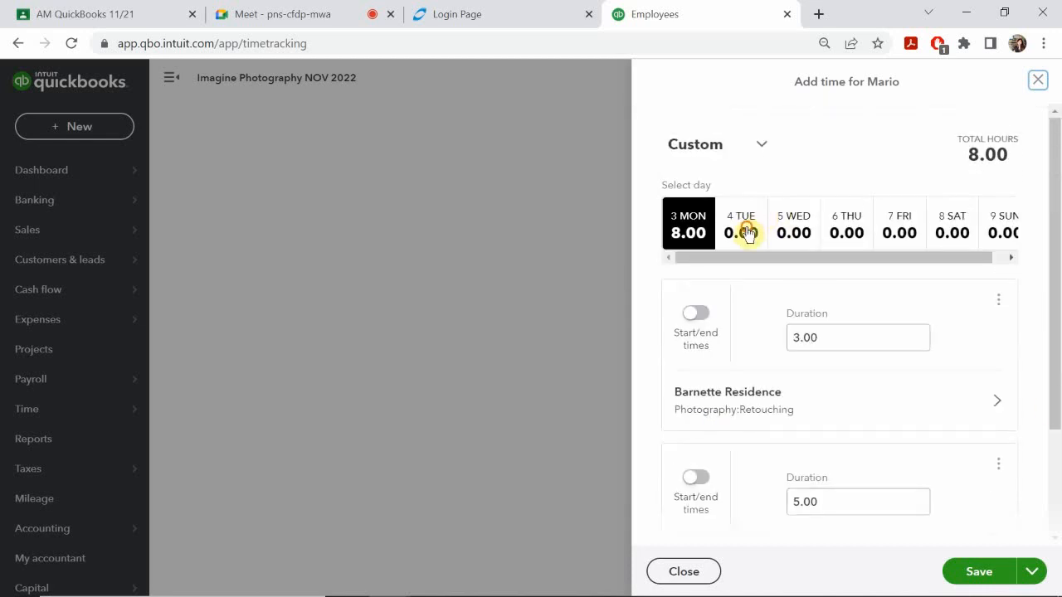
click(747, 230)
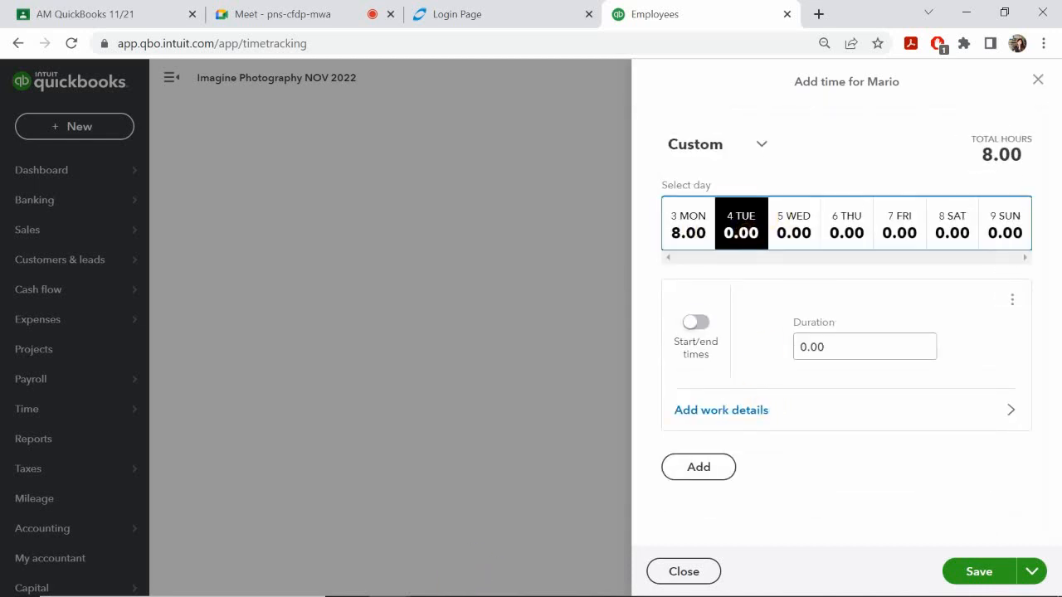
mouse_move(455, 586)
click(509, 582)
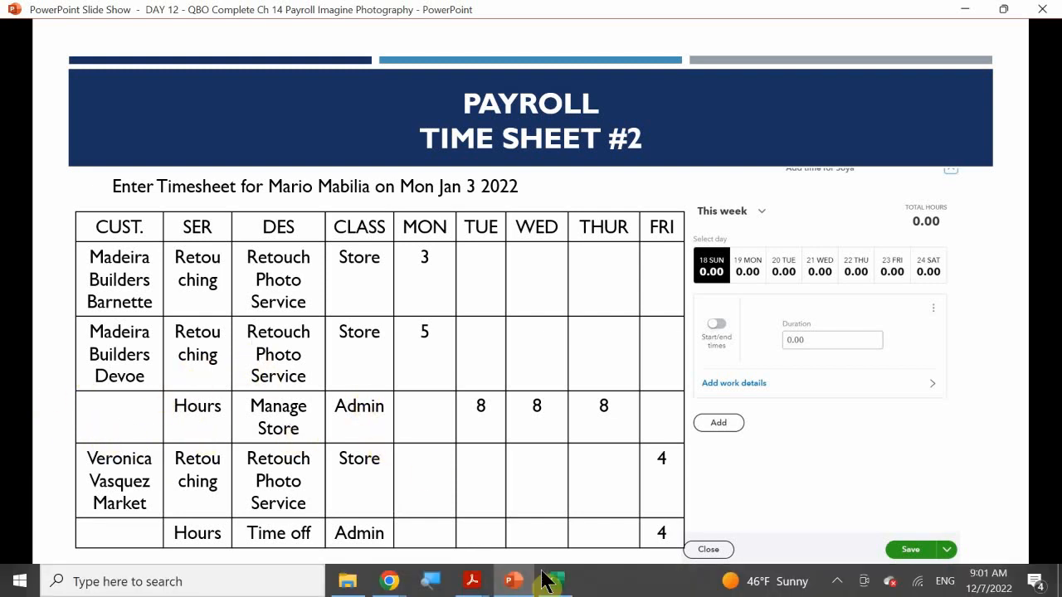
mouse_move(513, 586)
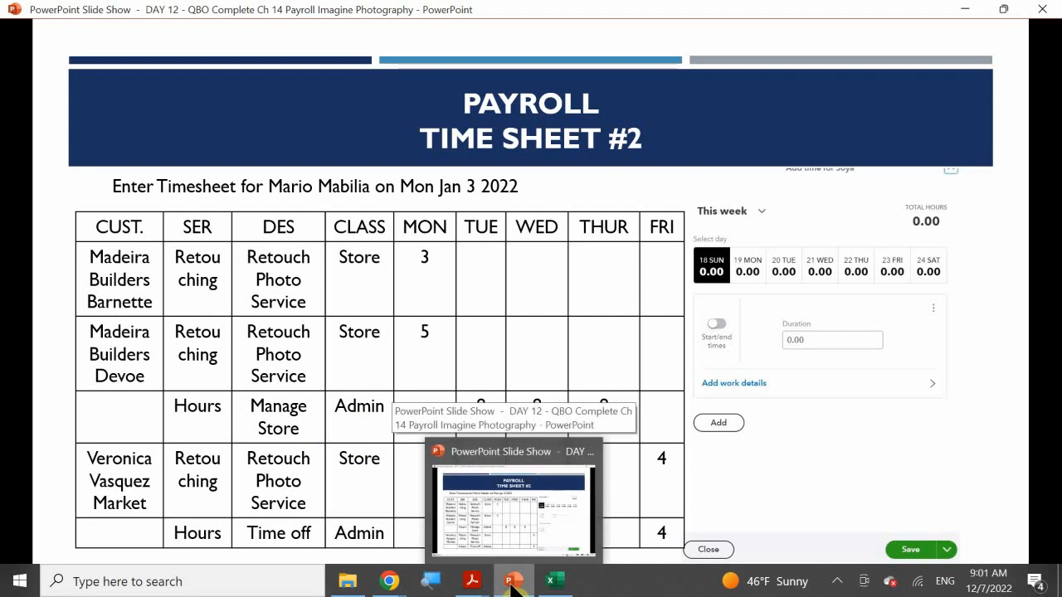
mouse_move(390, 587)
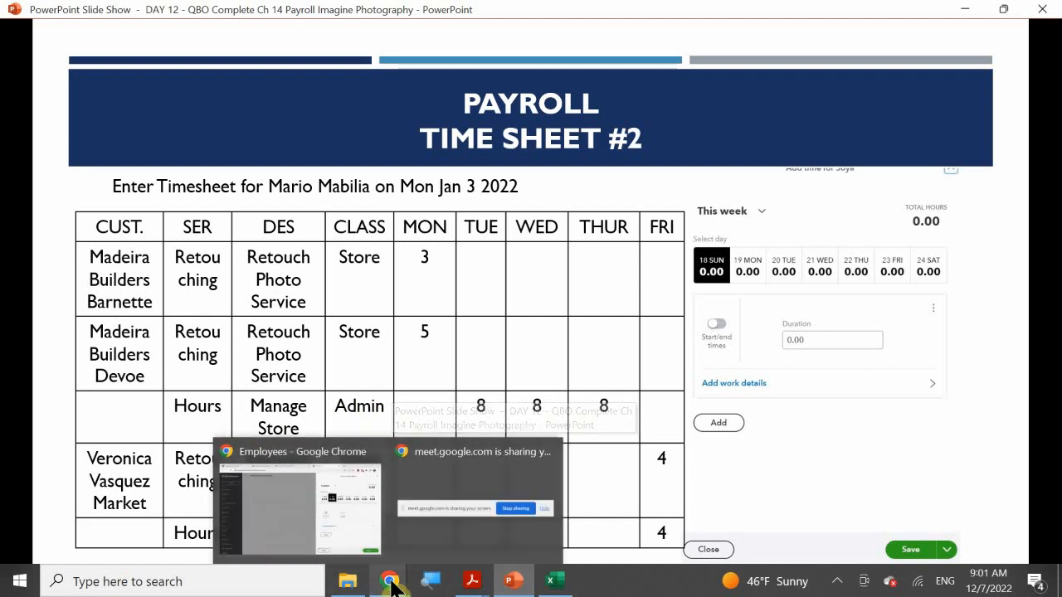
click(365, 514)
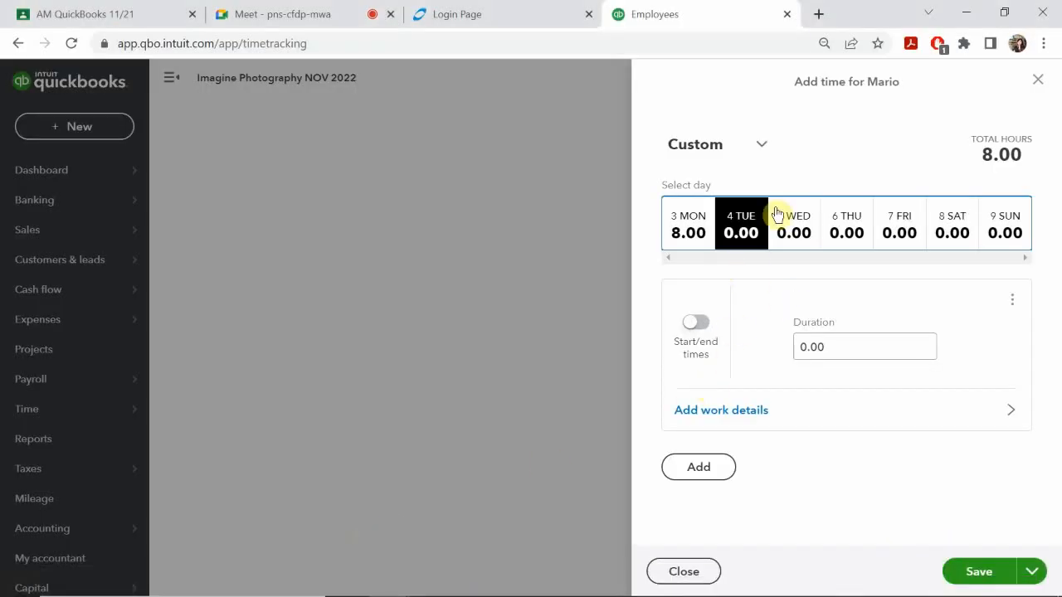
Enter a Tuesday duration of 8.00 hours without a customer and set the service to Hours
click(731, 407)
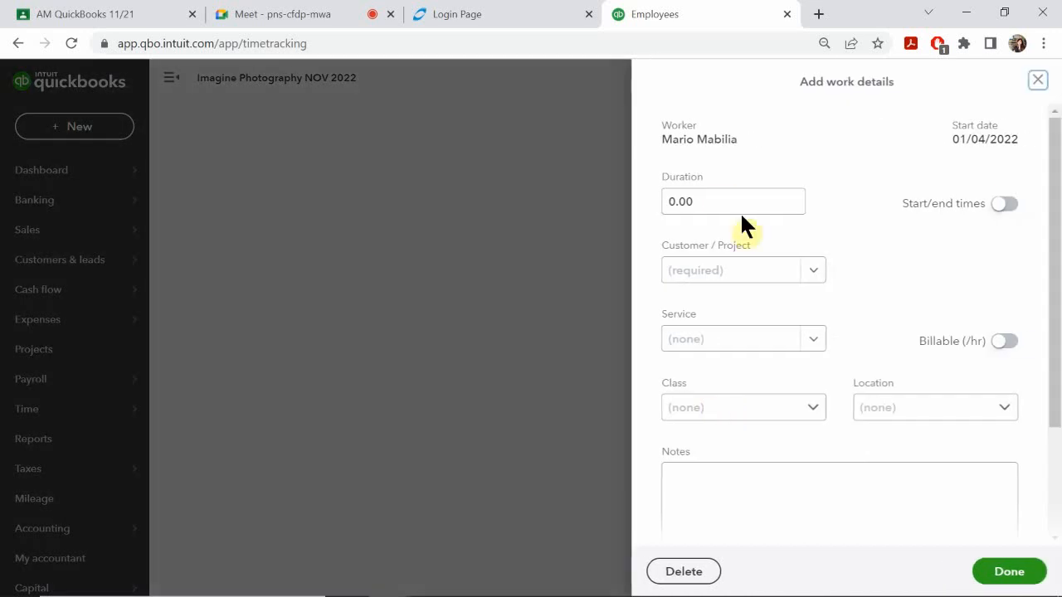
click(739, 201)
text(8)
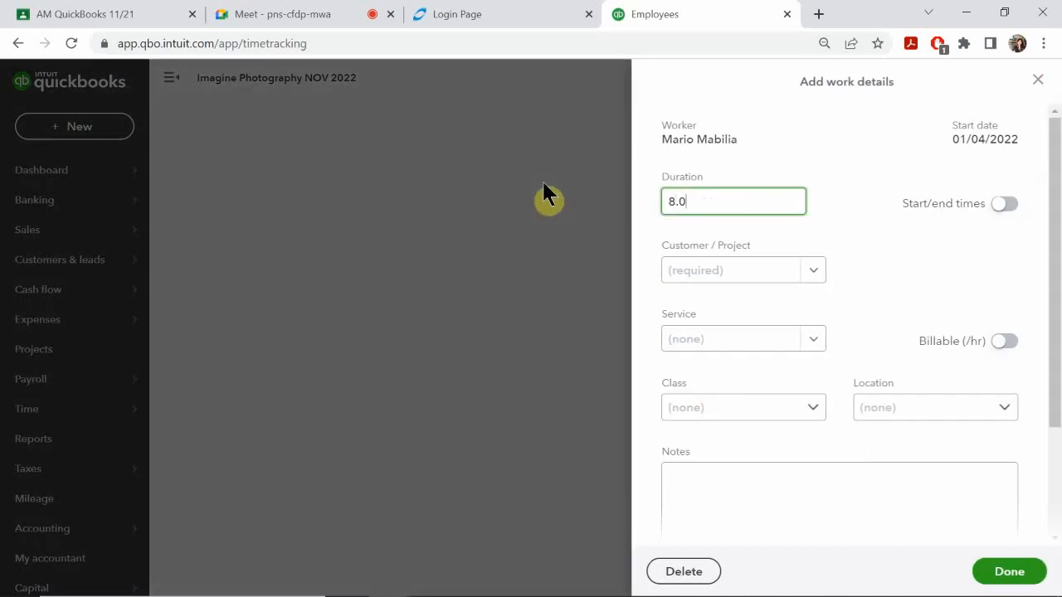
text(.00)
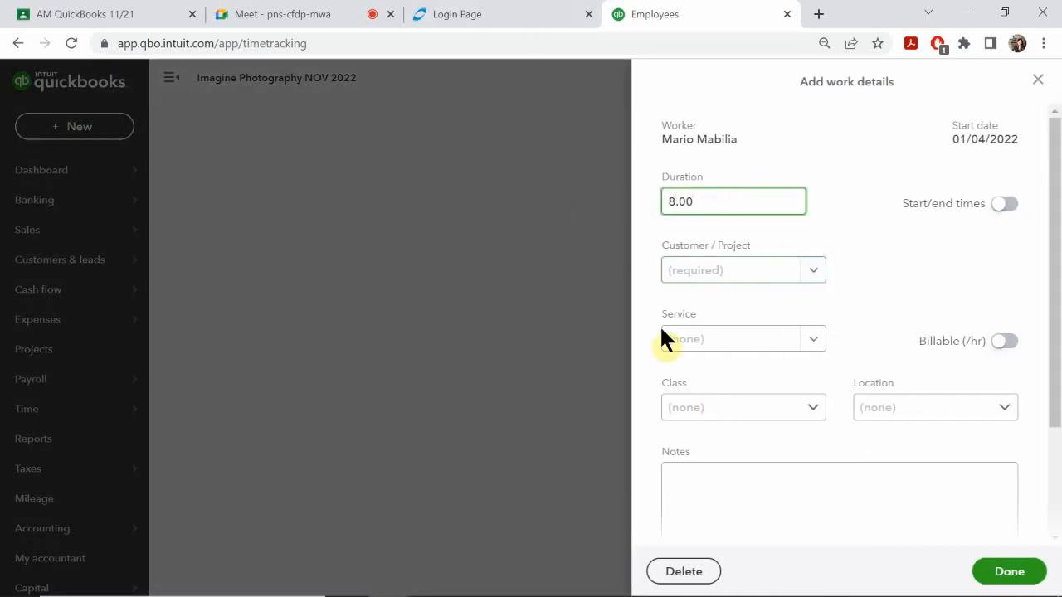
click(741, 347)
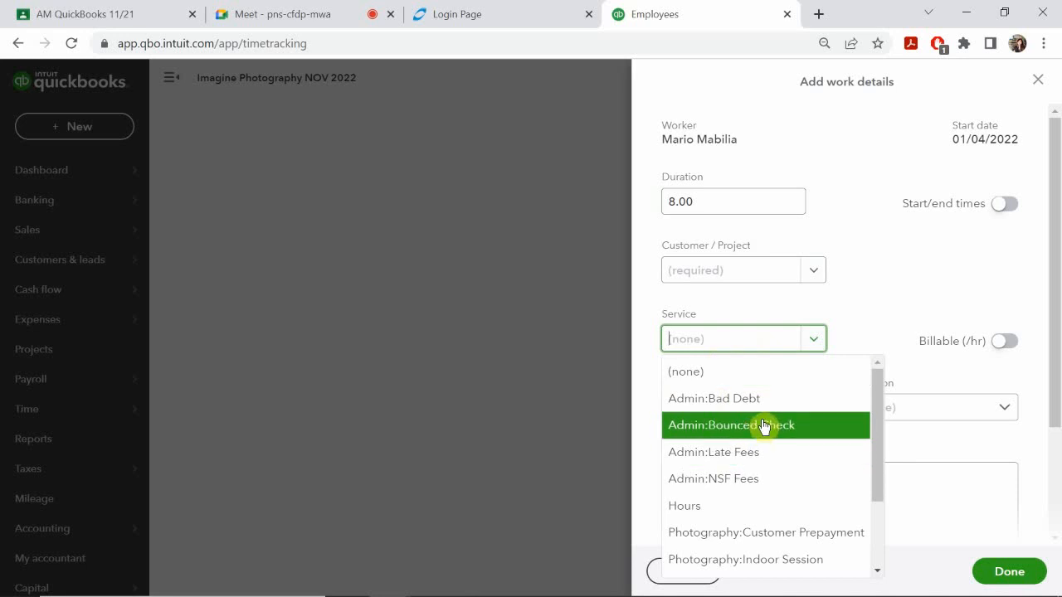
scroll(761, 428, down, 2)
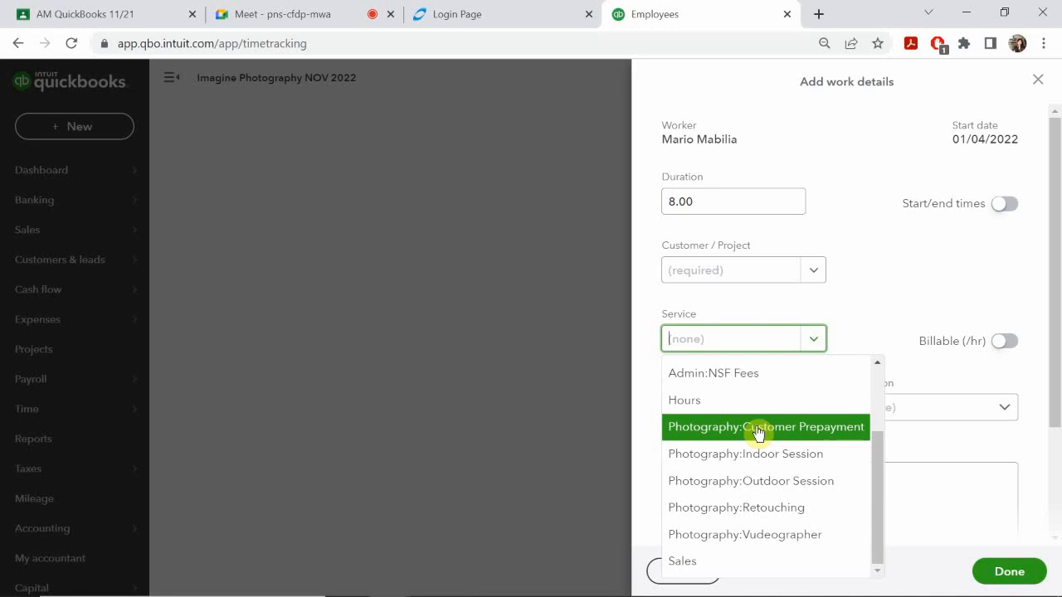
scroll(758, 433, up, 2)
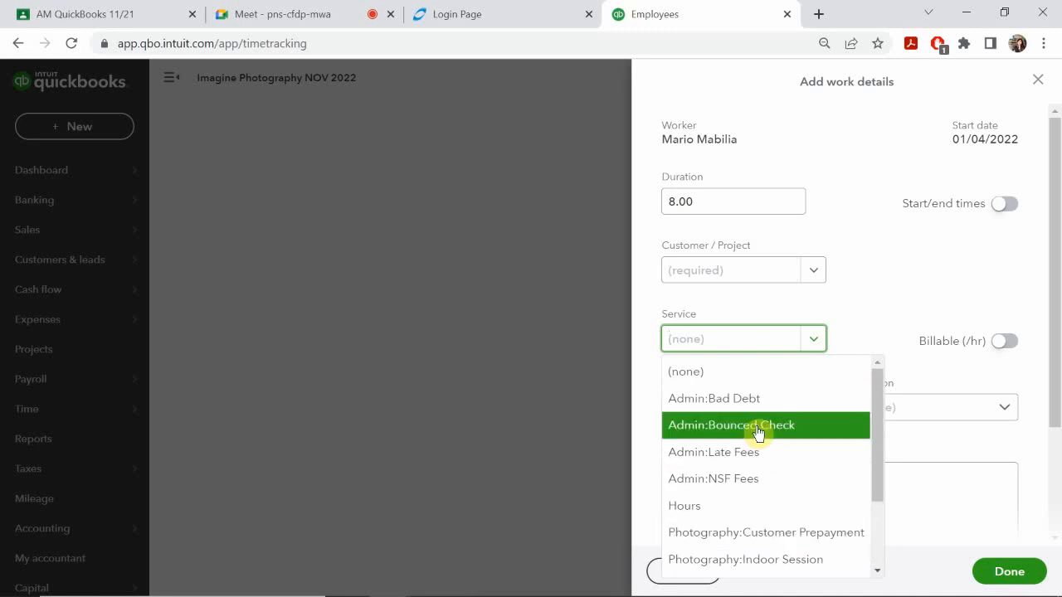
click(800, 506)
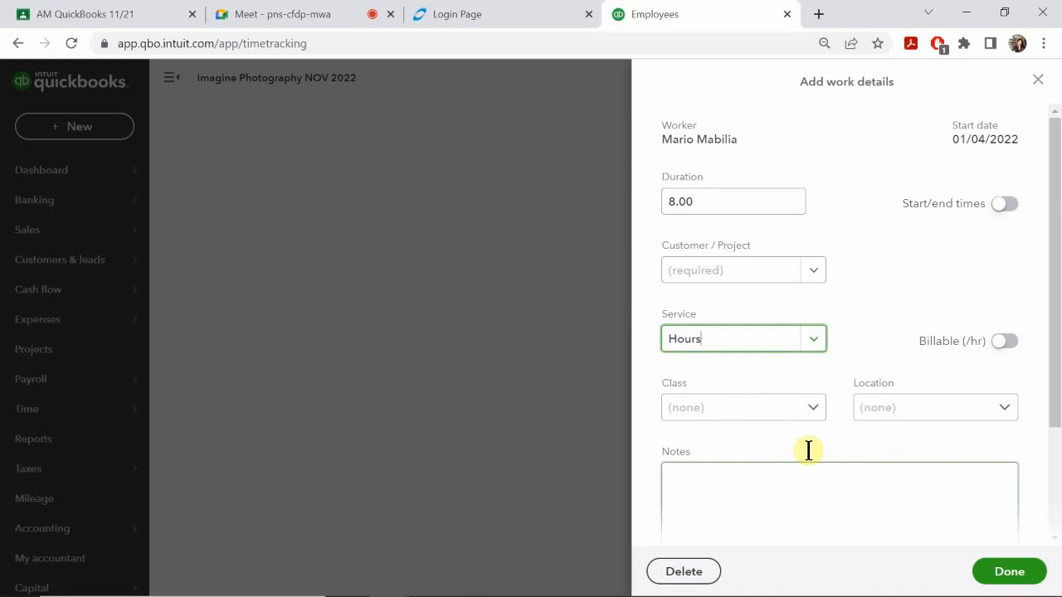
Set Tuesday's class to Administrative and location to Overhead, and finish the work details with Manage Store in the notes
click(700, 408)
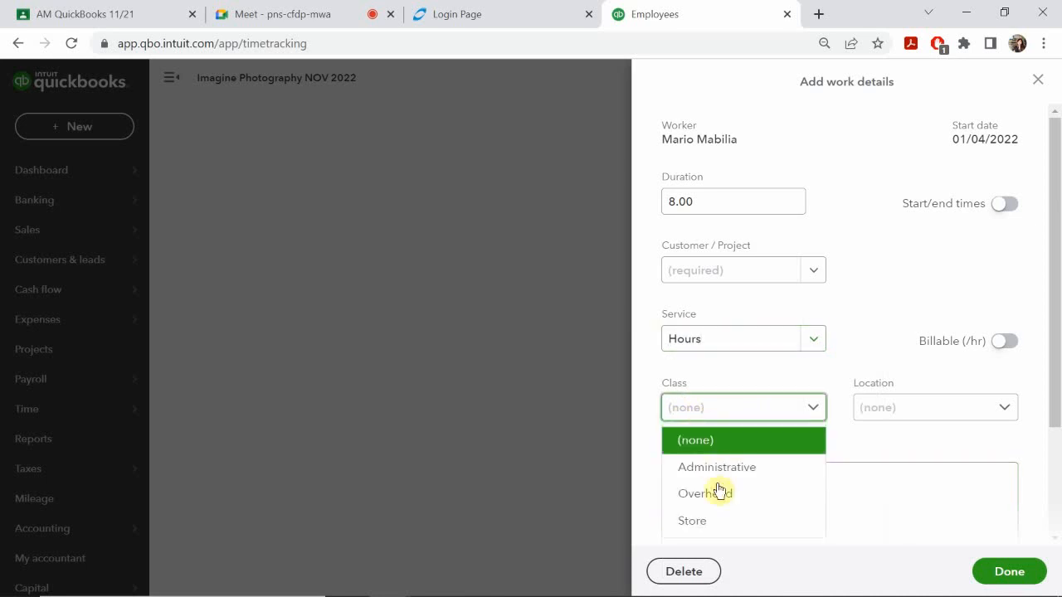
click(747, 467)
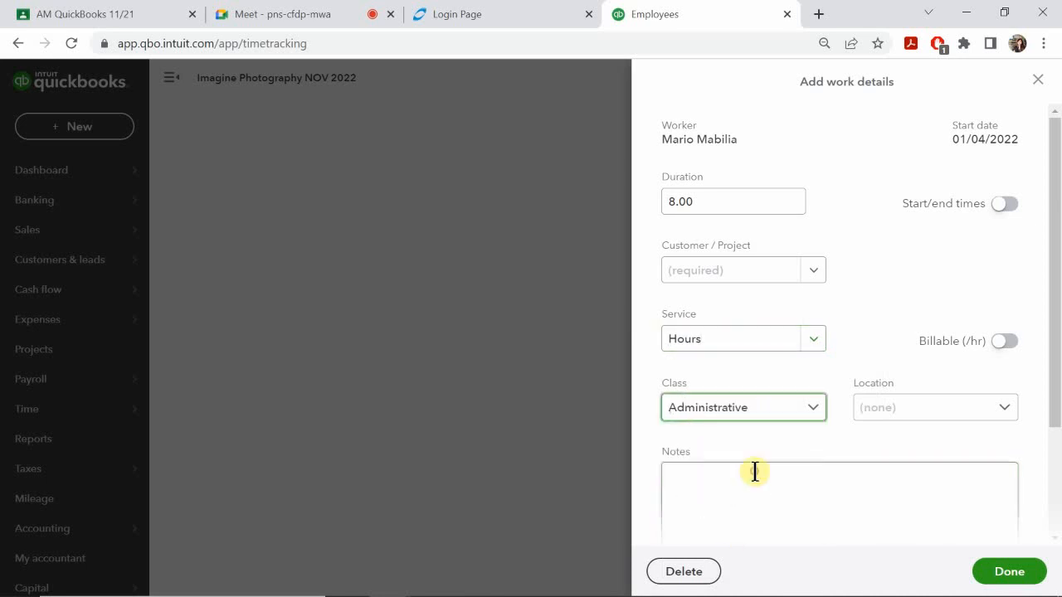
click(917, 411)
click(903, 467)
click(799, 486)
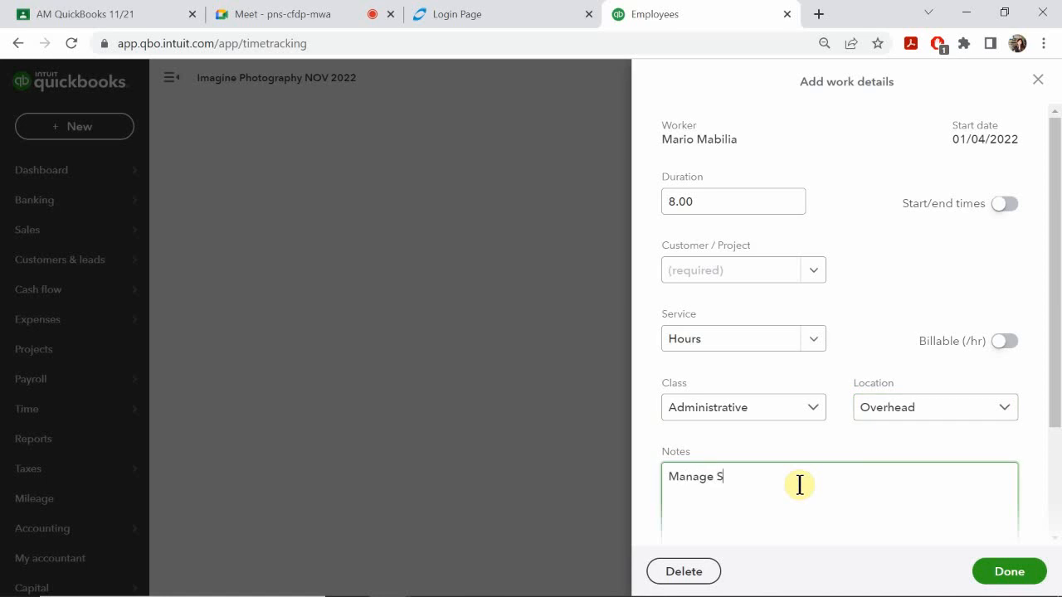
click(1008, 574)
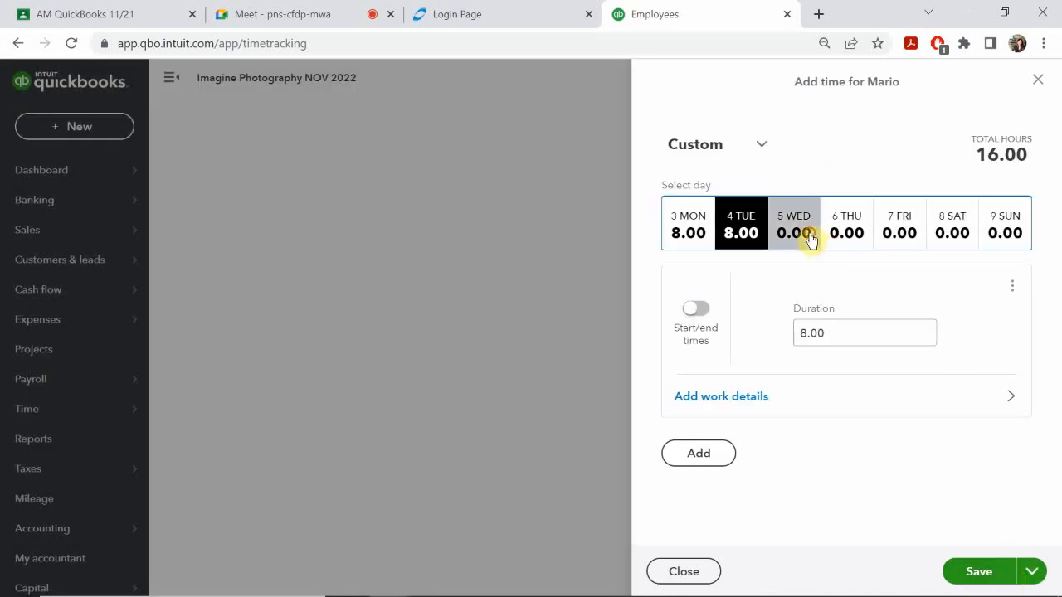
Select Wednesday, January 5 in the time sheet and check that day's work on the Payroll Time Sheet #2 slide in PowerPoint
click(803, 234)
mouse_move(496, 585)
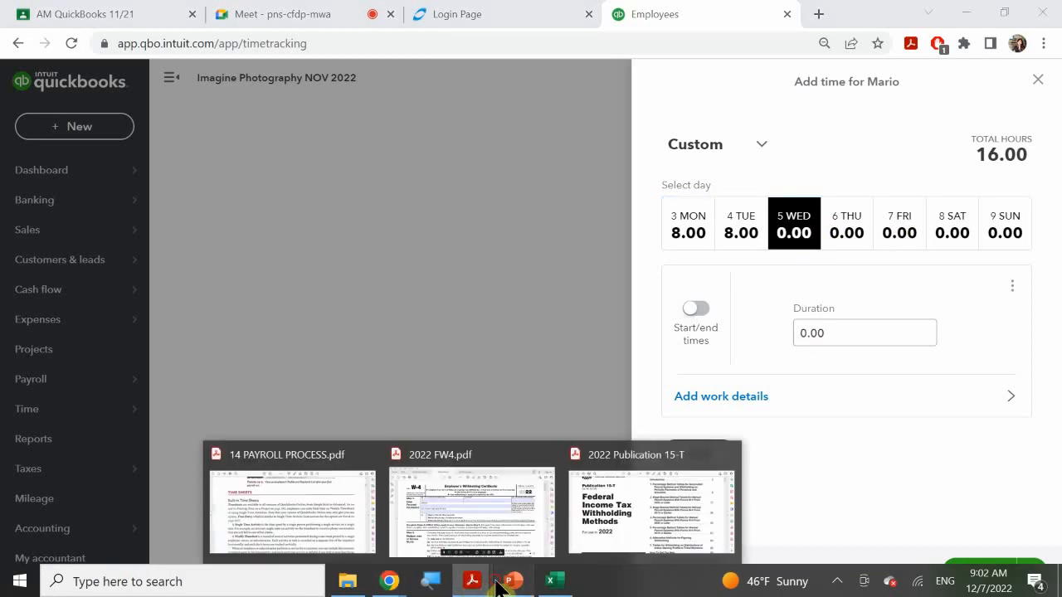
click(502, 585)
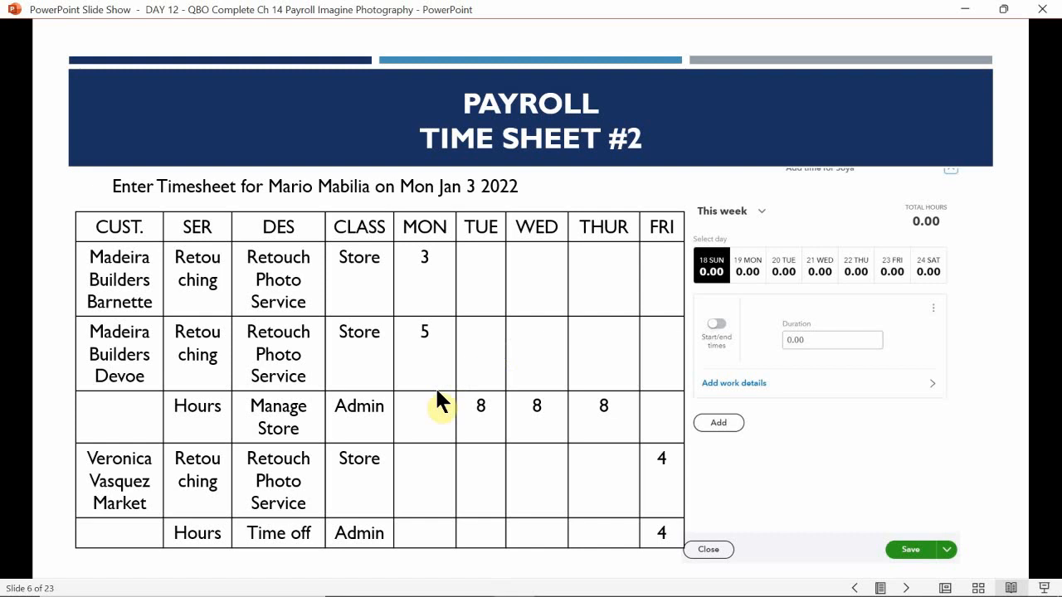
mouse_move(463, 591)
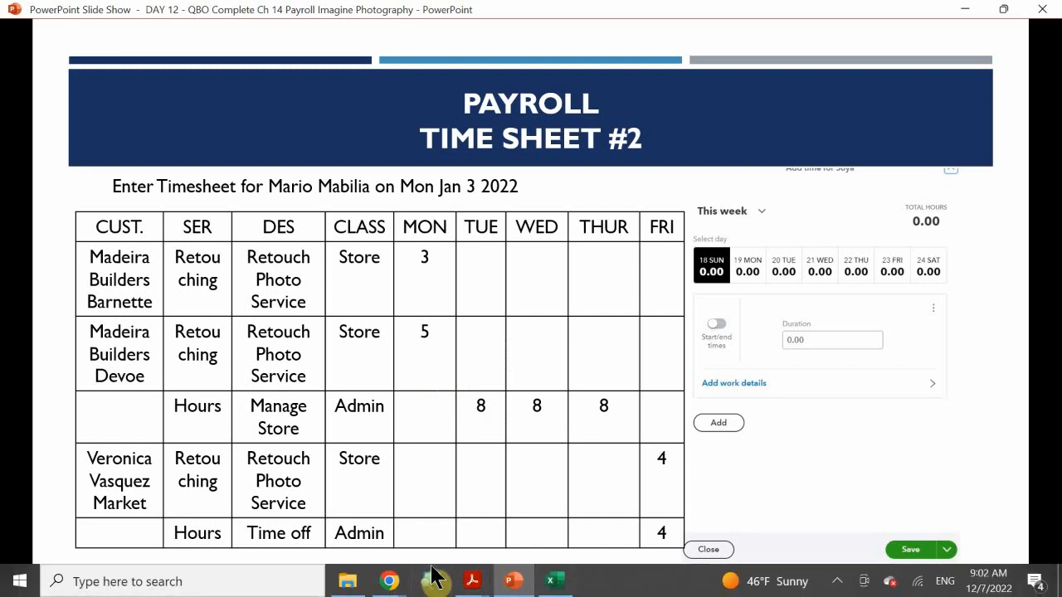
mouse_move(391, 581)
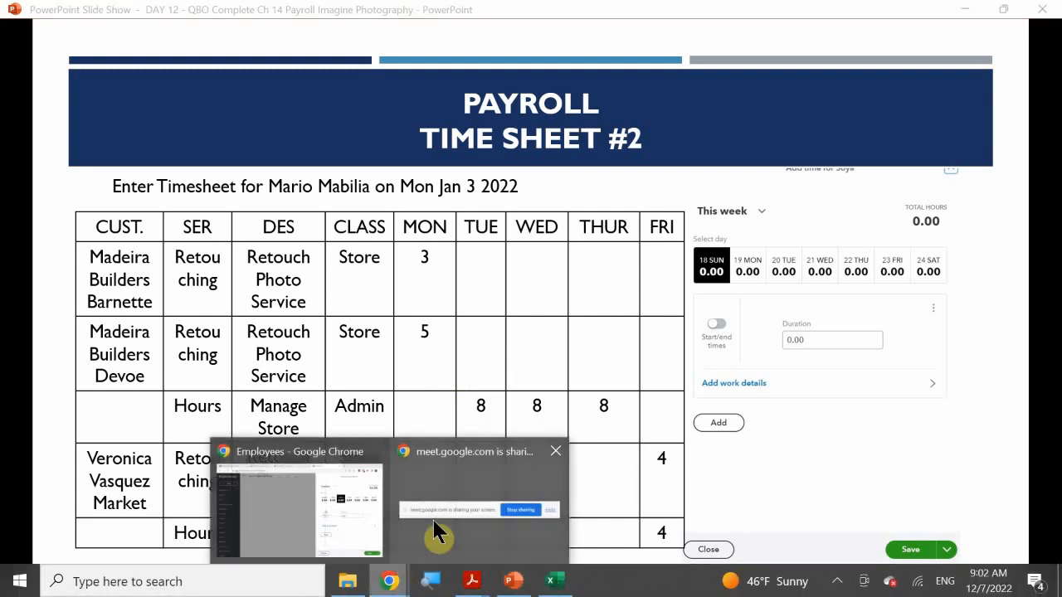
click(335, 516)
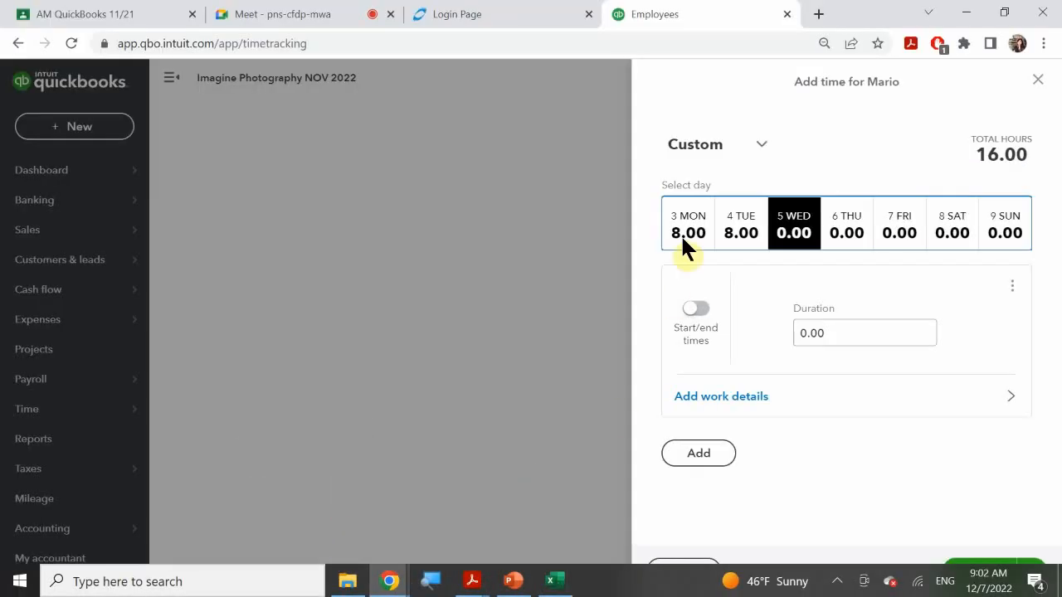
Enter a Wednesday duration of 8.00 hours without a customer and set the service to Hours
click(706, 398)
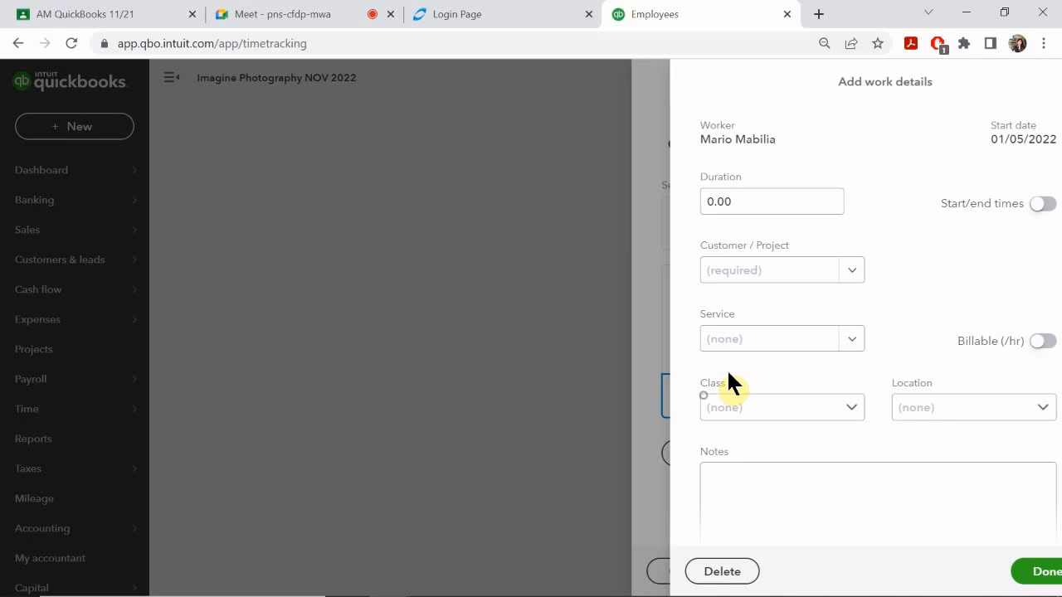
click(761, 211)
text(8.)
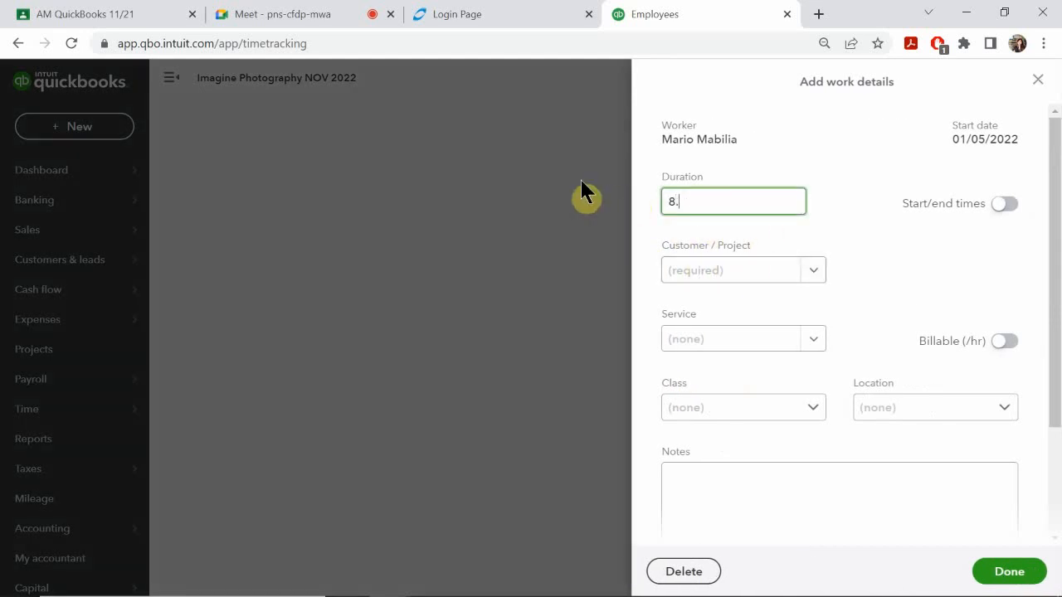
text(00)
click(680, 341)
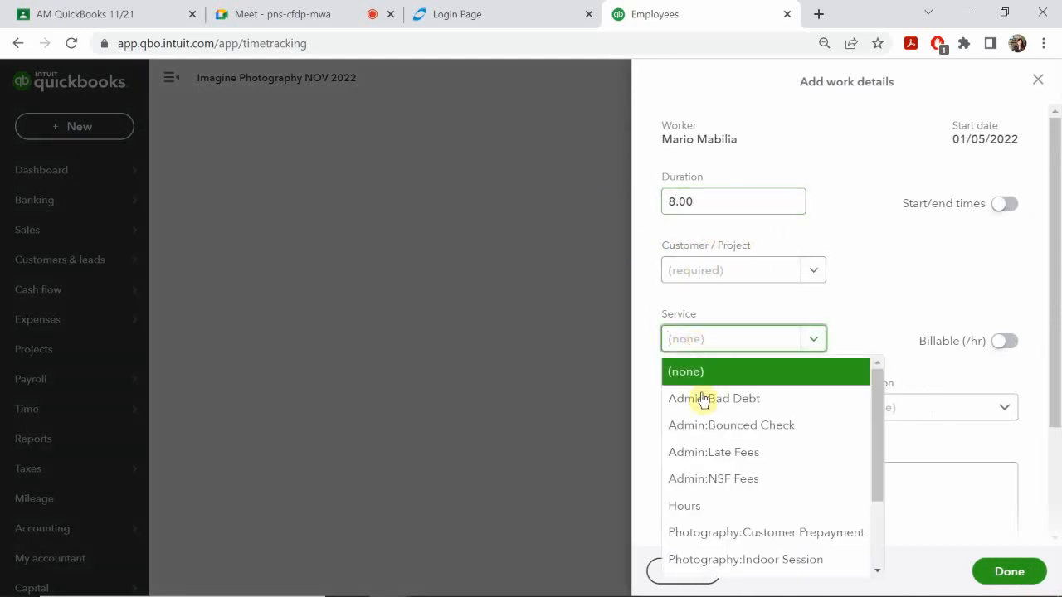
click(756, 505)
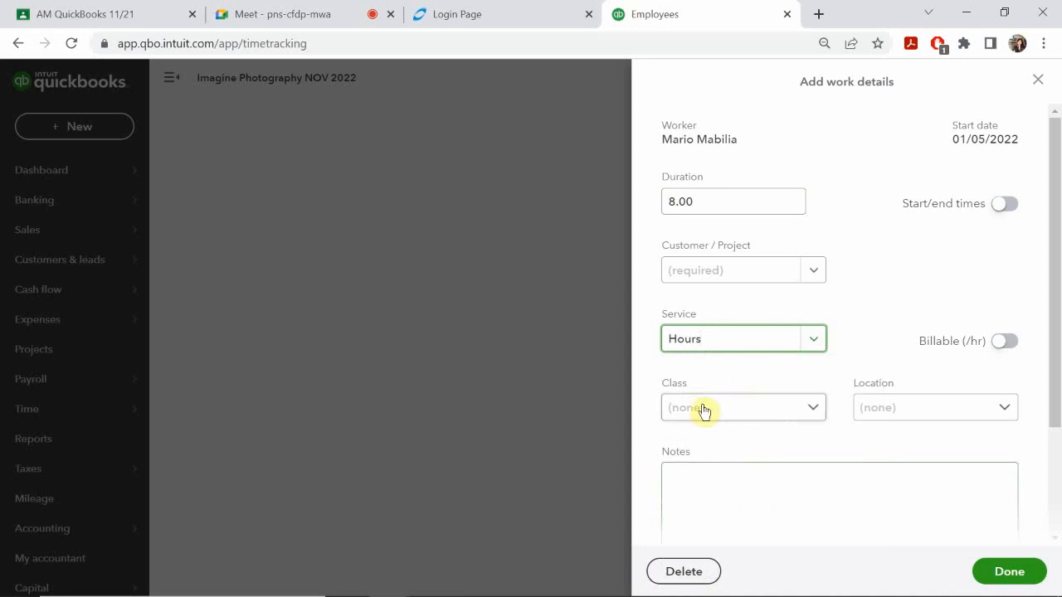
Set Wednesday's class to Administrative and location to Overhead, and finish the work details with Manage Store in the notes
click(742, 412)
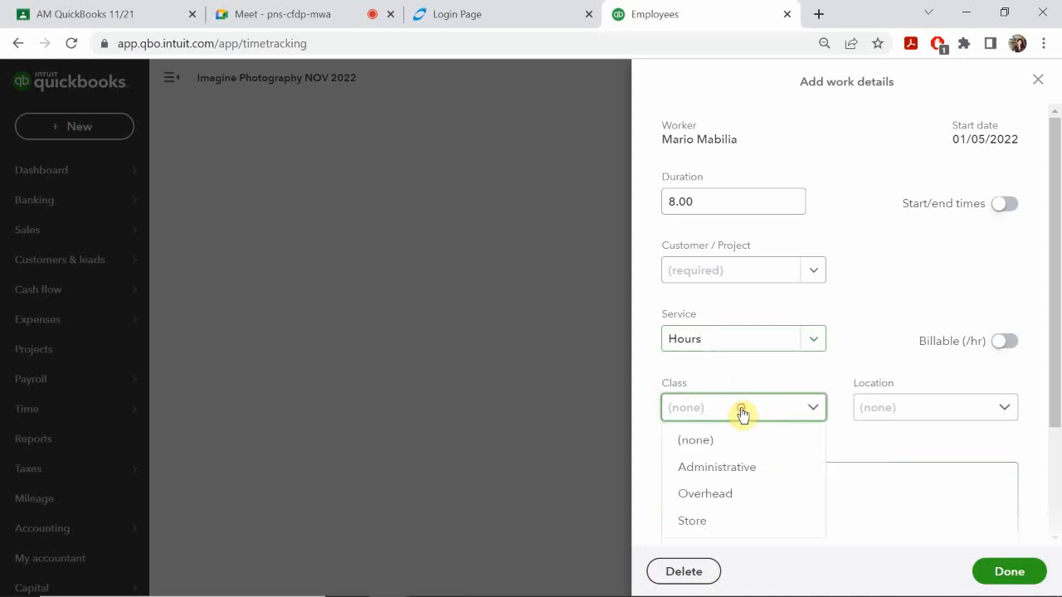
click(738, 467)
click(918, 410)
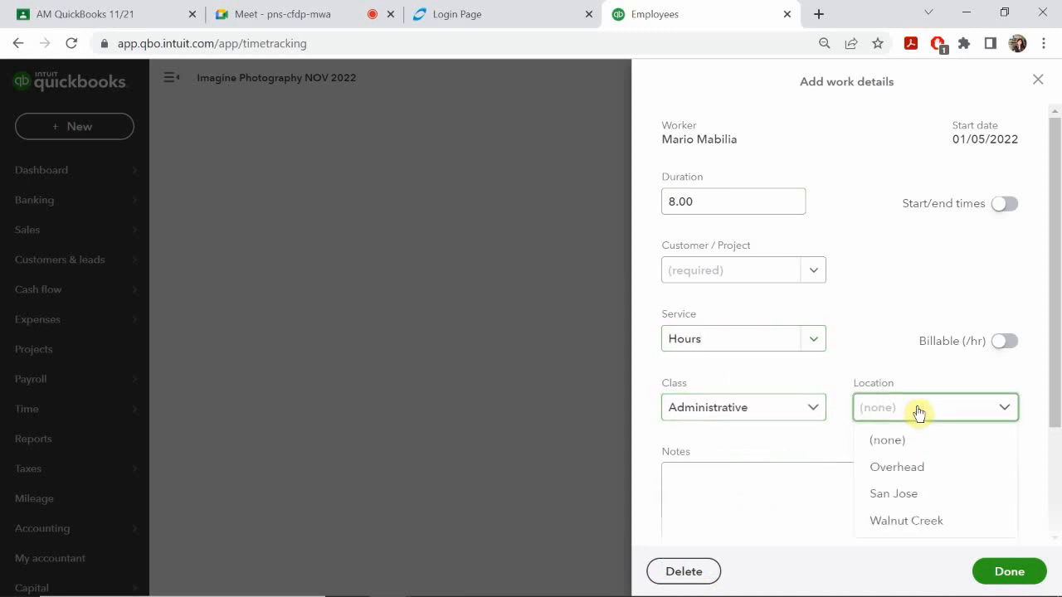
click(908, 468)
click(868, 484)
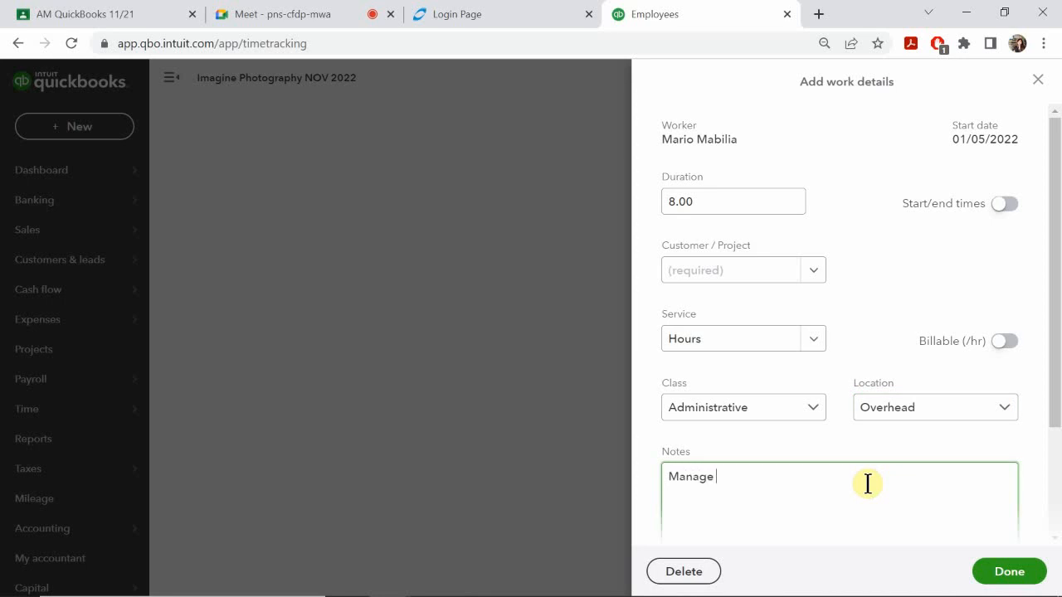
text(Manage Store)
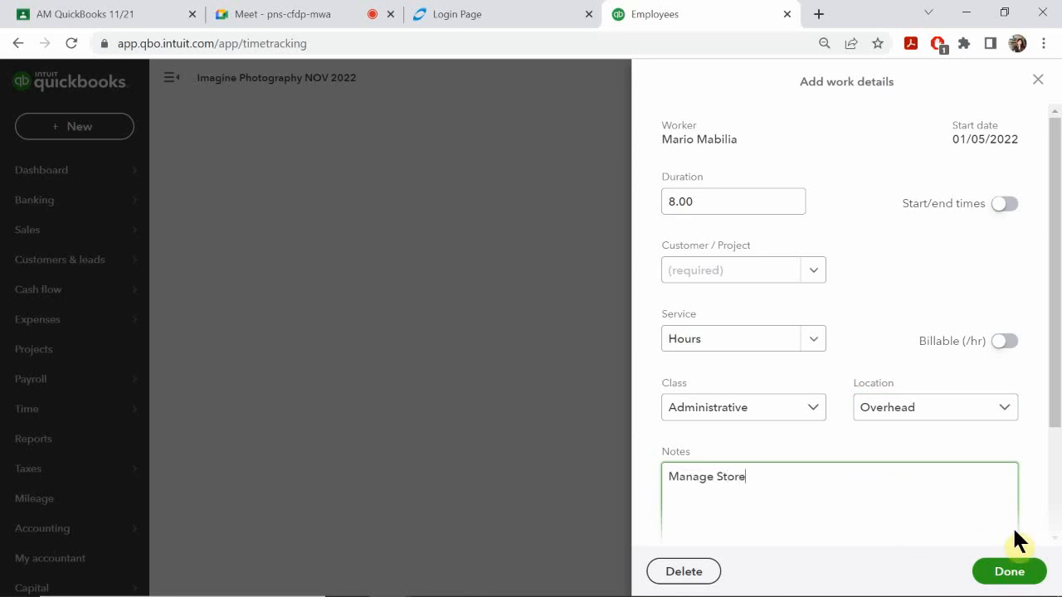
click(1009, 569)
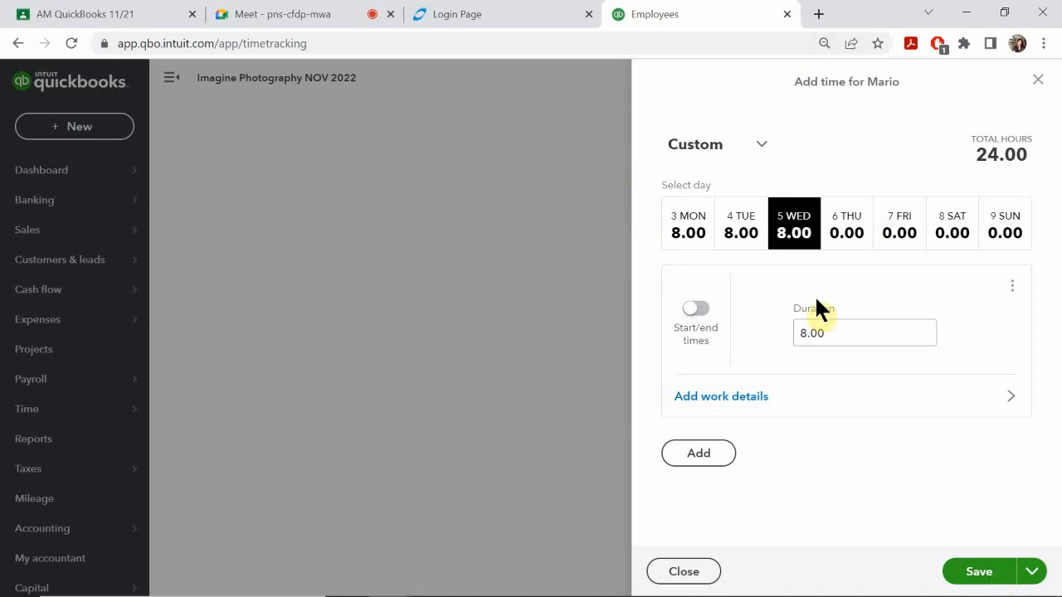
Add work details for Thursday, January 6 with a duration of 8.00 hours, no customer and the Hours service
click(847, 222)
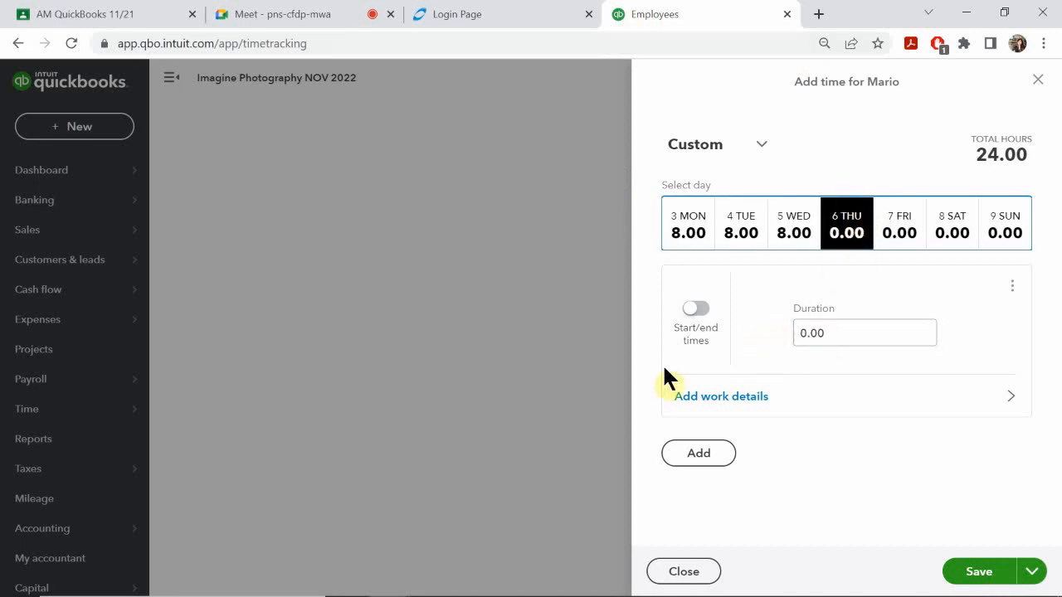
click(719, 398)
click(745, 193)
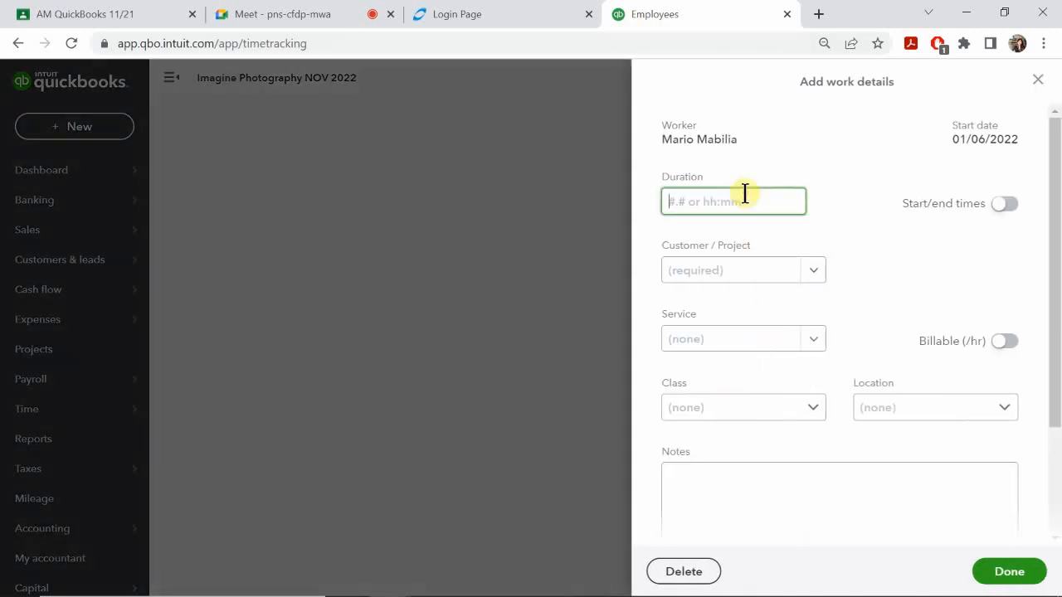
text(8)
click(705, 273)
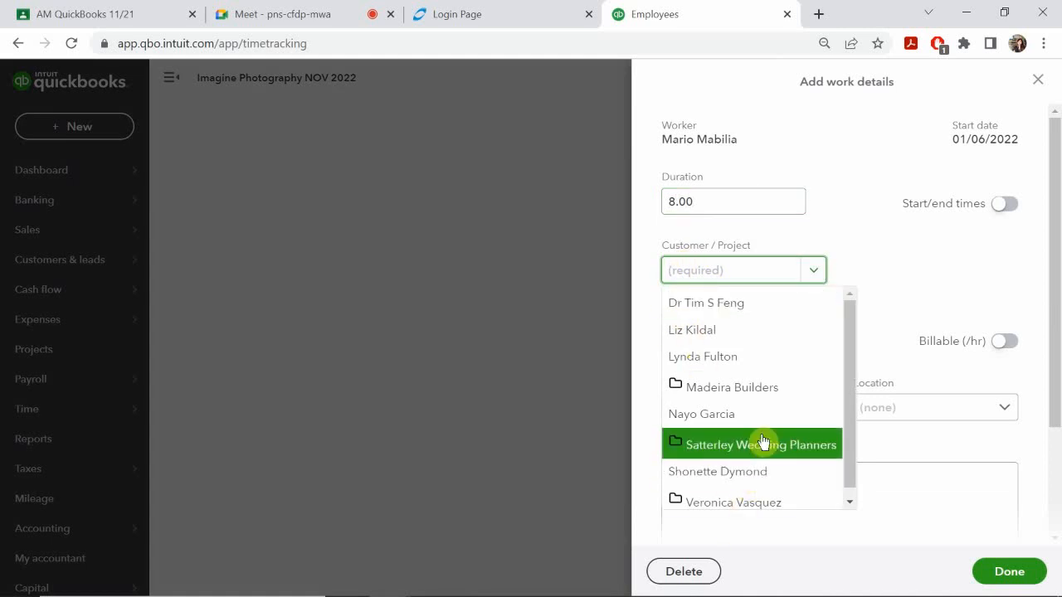
click(735, 265)
click(688, 342)
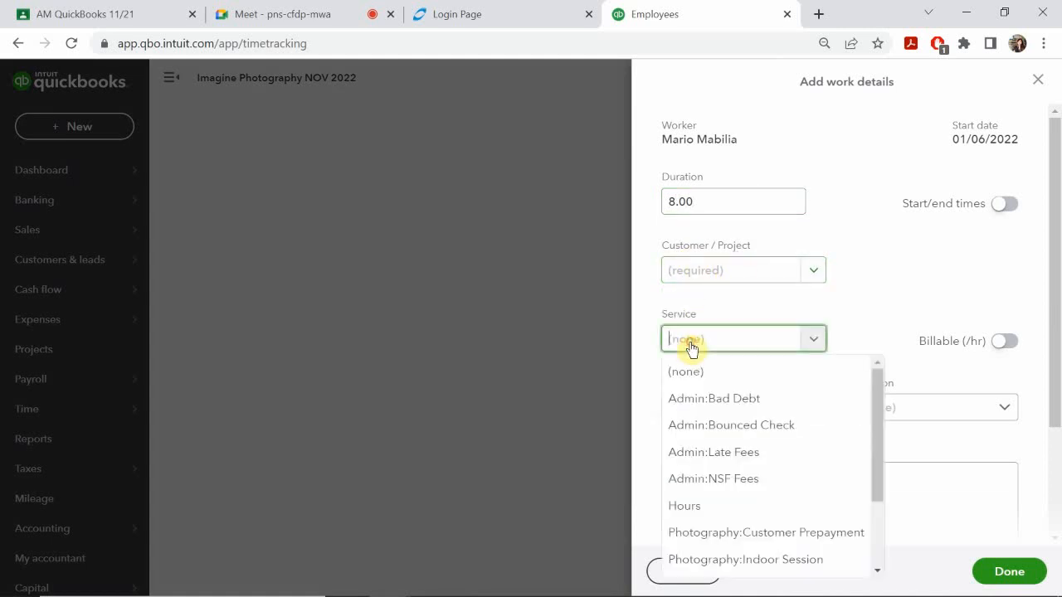
click(737, 506)
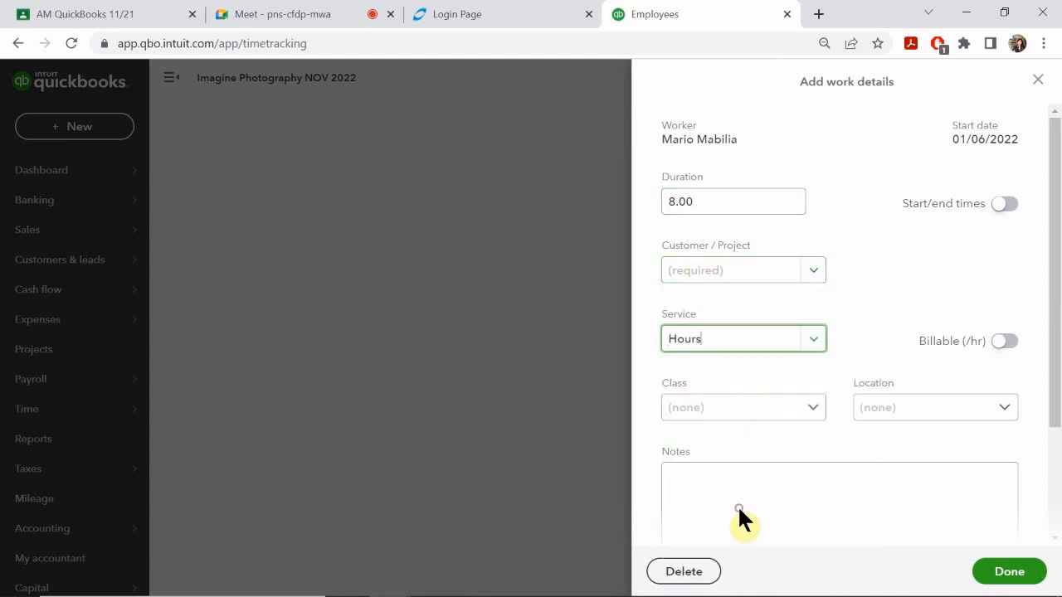
Set Thursday's class to Administrative and location to Overhead, and finish the work details with Manage store in the notes
click(716, 411)
click(718, 467)
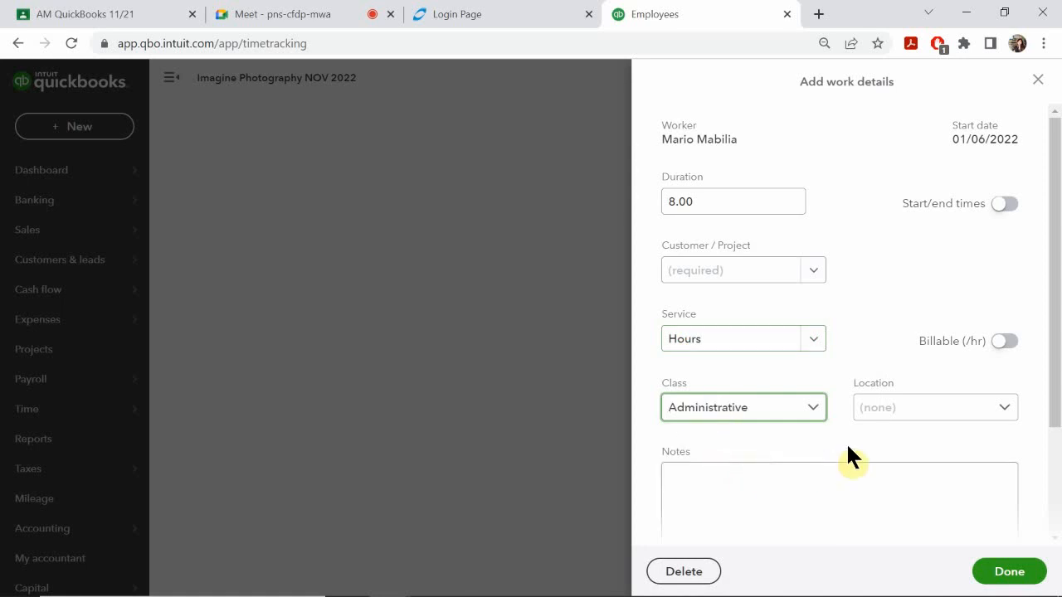
click(901, 419)
click(905, 469)
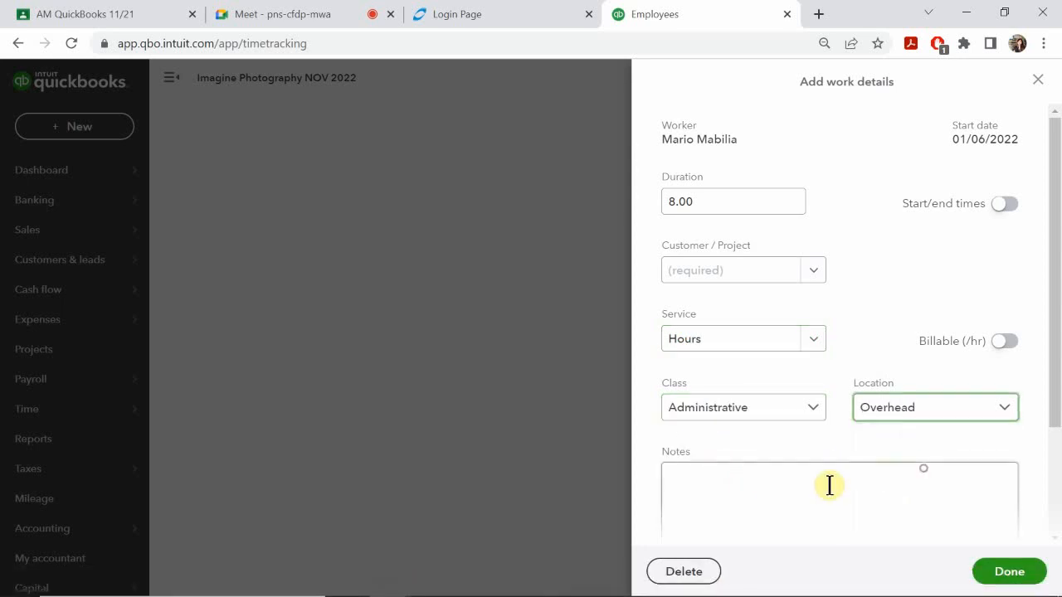
click(818, 484)
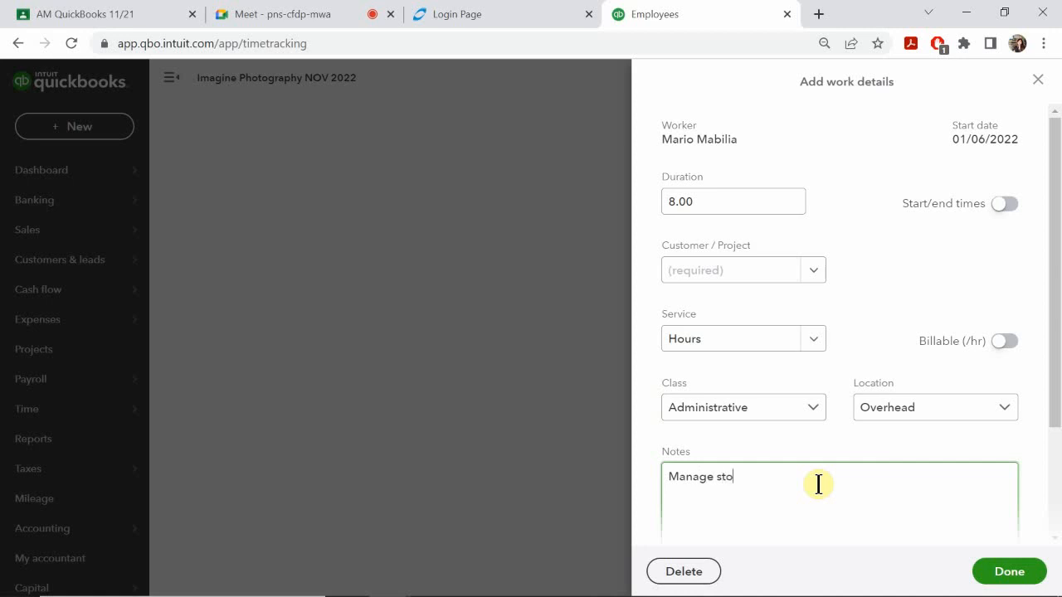
click(1014, 573)
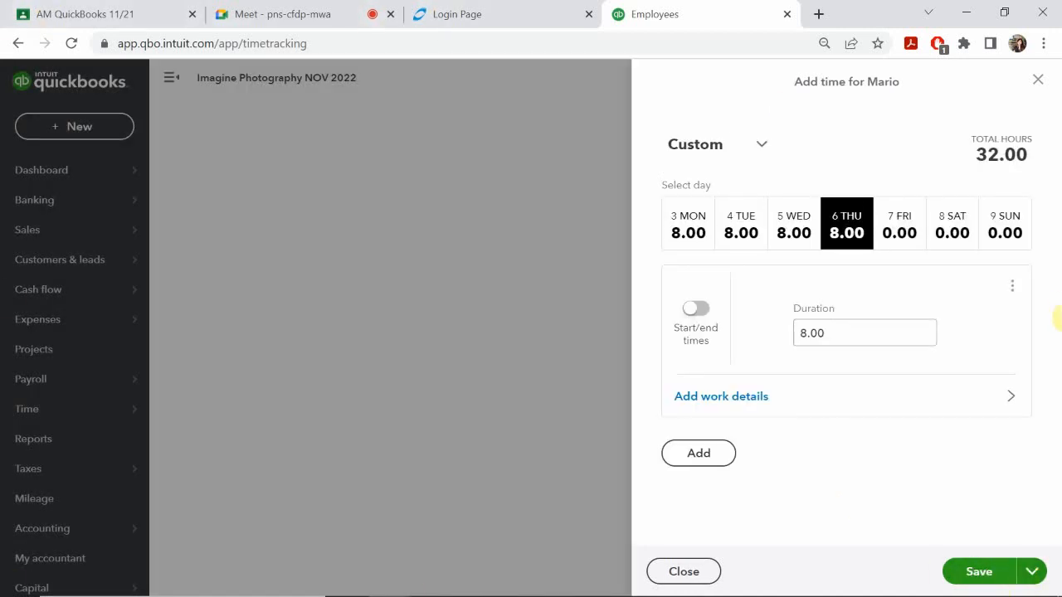
Enter a 4.00-hour duration for Friday, January 7 and check that day's work on the Payroll Time Sheet #2 slide in PowerPoint
click(891, 240)
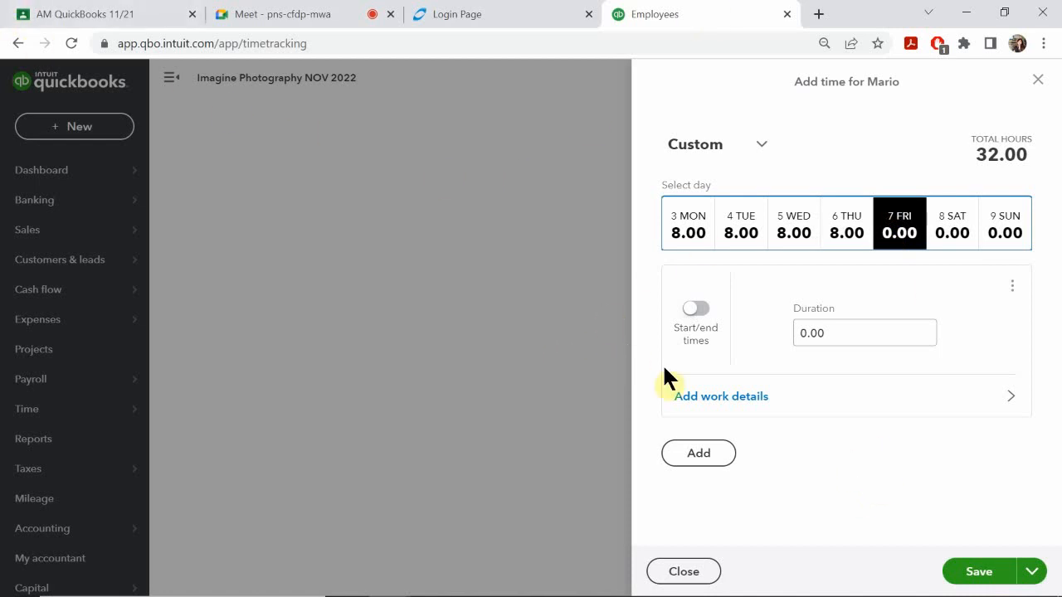
click(722, 396)
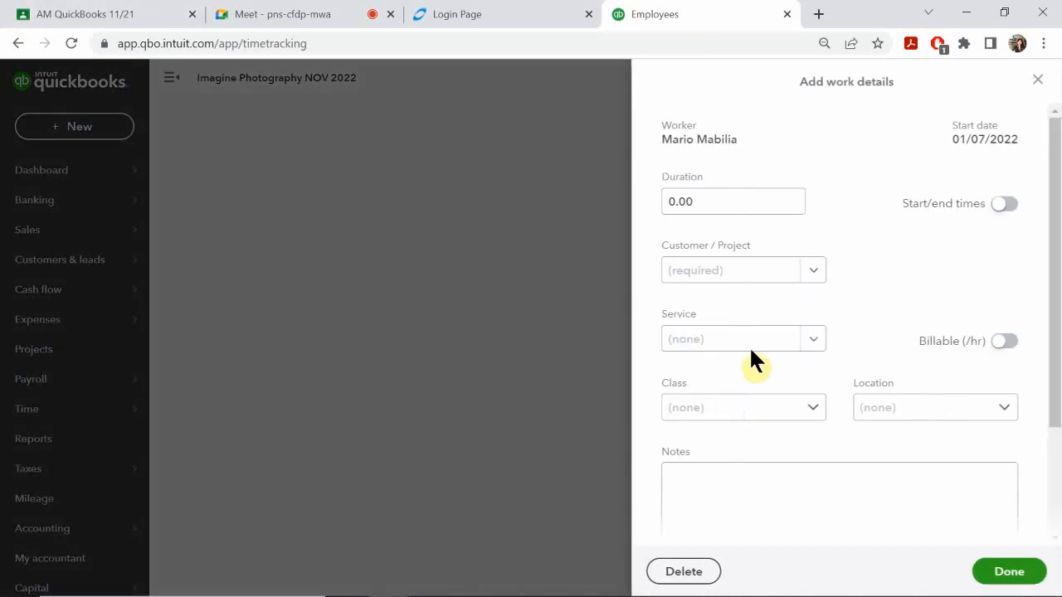
click(727, 200)
text(4)
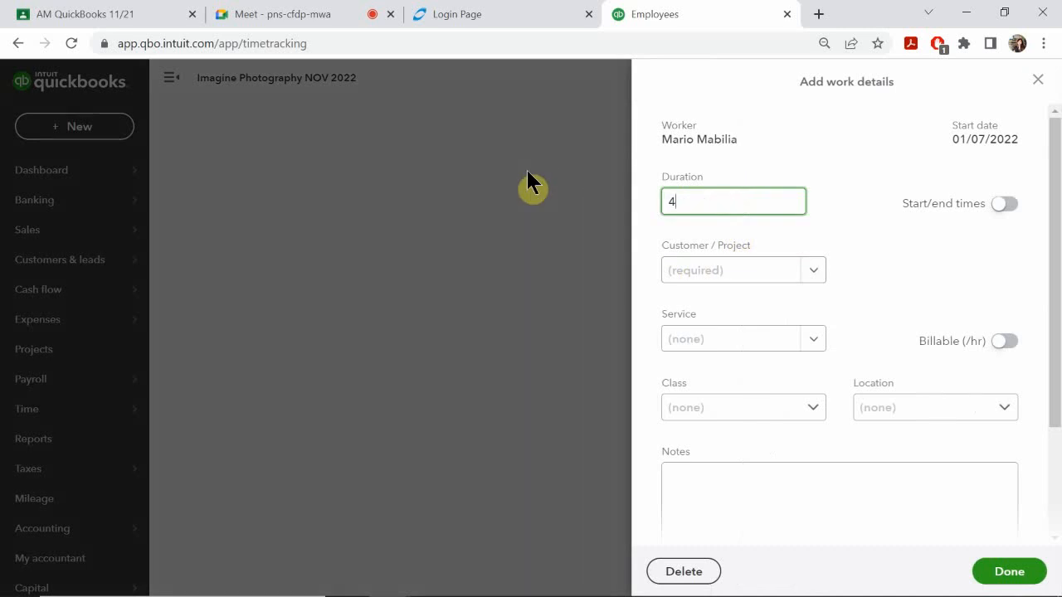
mouse_move(535, 594)
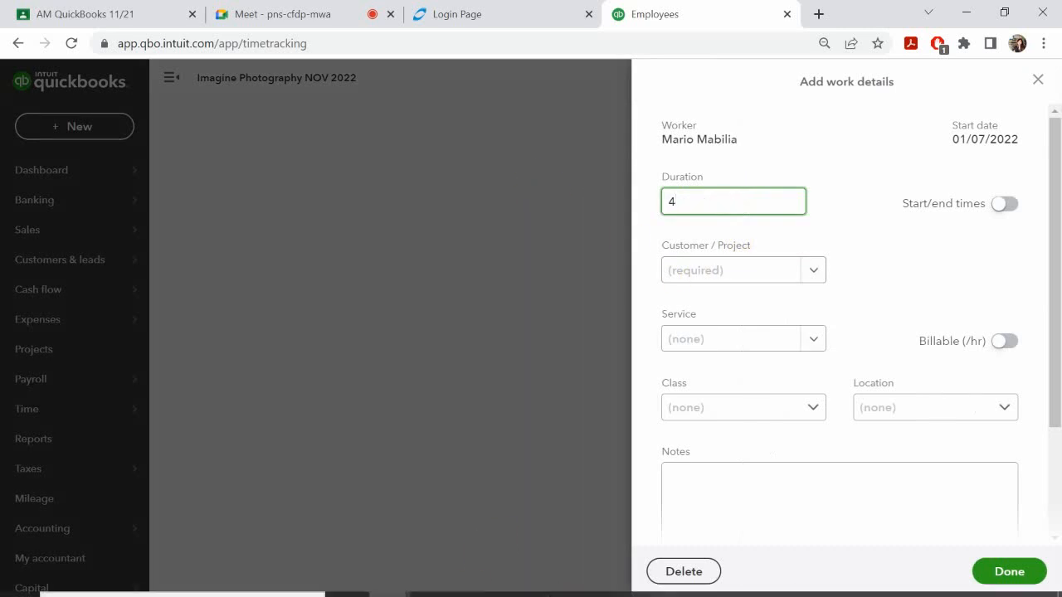
mouse_move(515, 578)
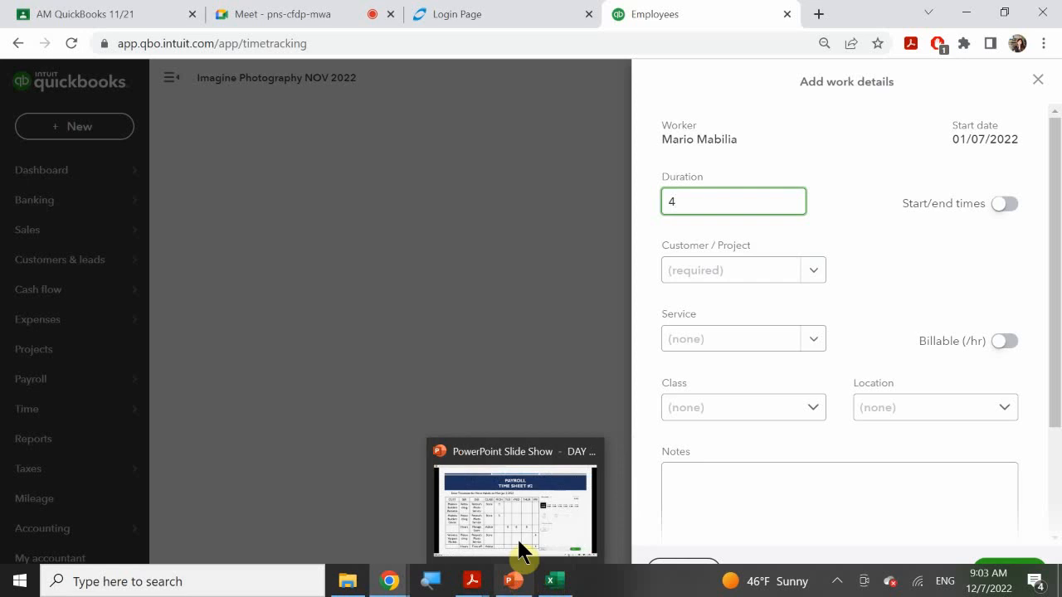
click(518, 521)
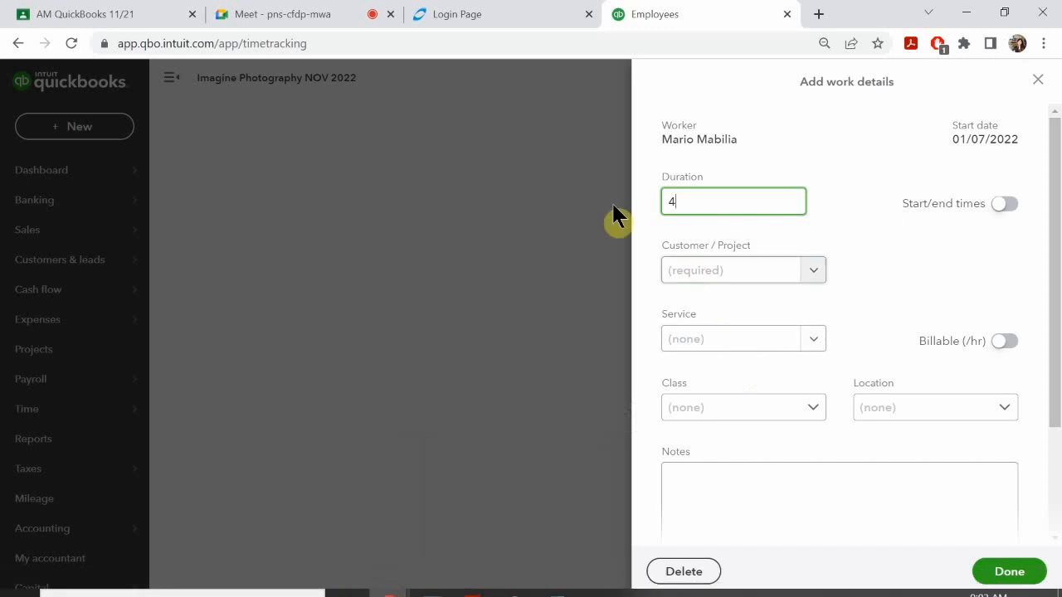
Assign Friday's 4.00 hours to the customer's Marketing Photos project and open the service choices
click(712, 270)
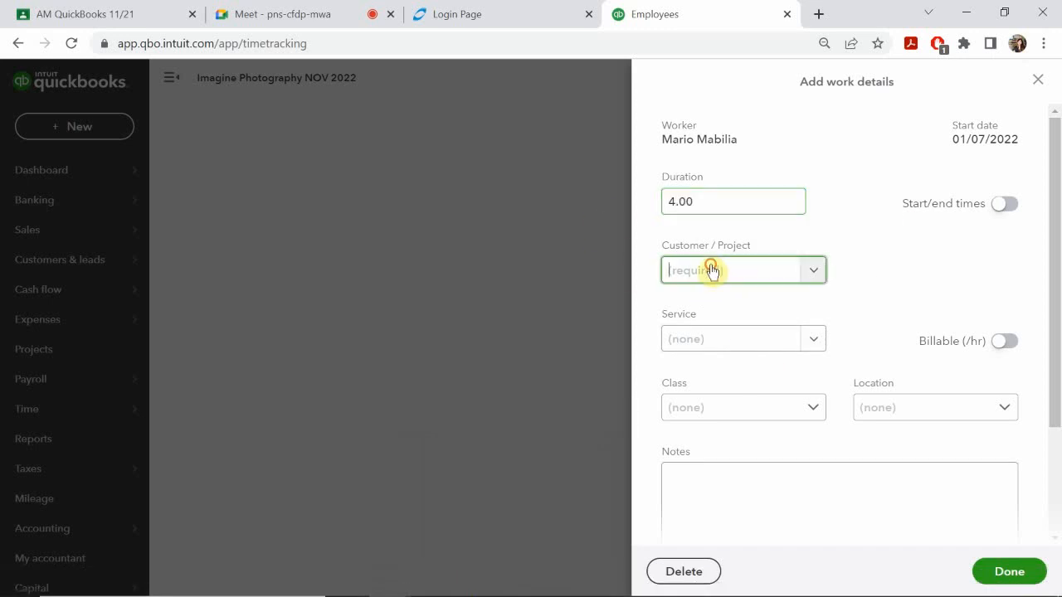
scroll(747, 417, down, 1)
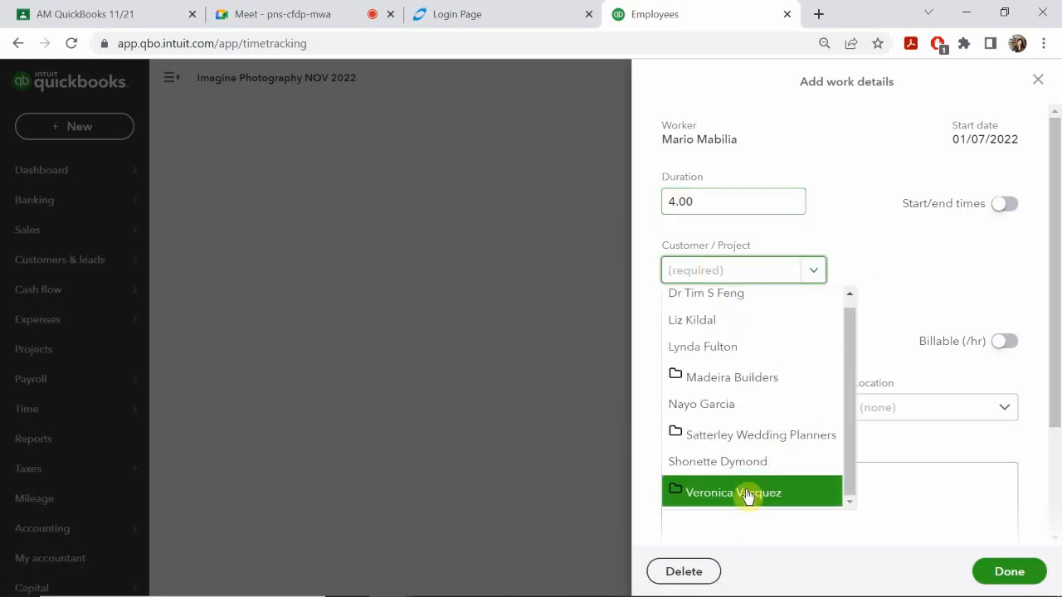
click(754, 494)
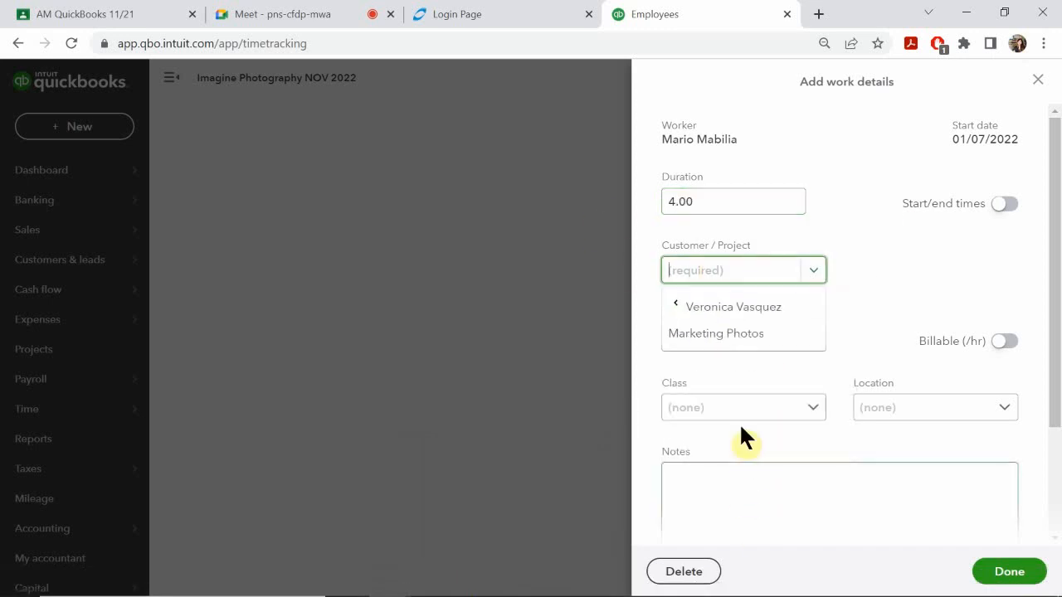
click(691, 340)
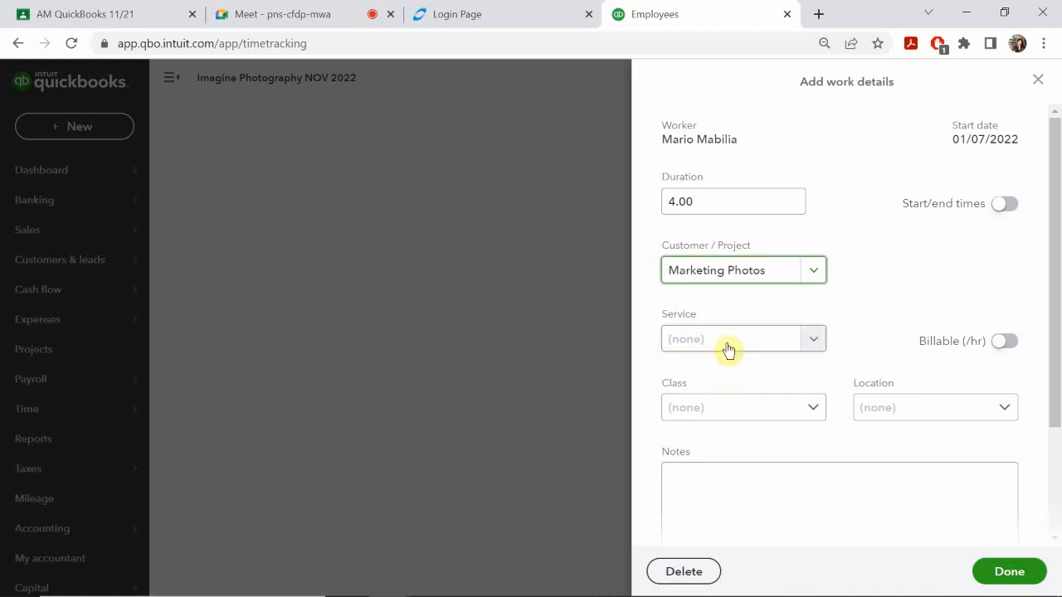
click(729, 332)
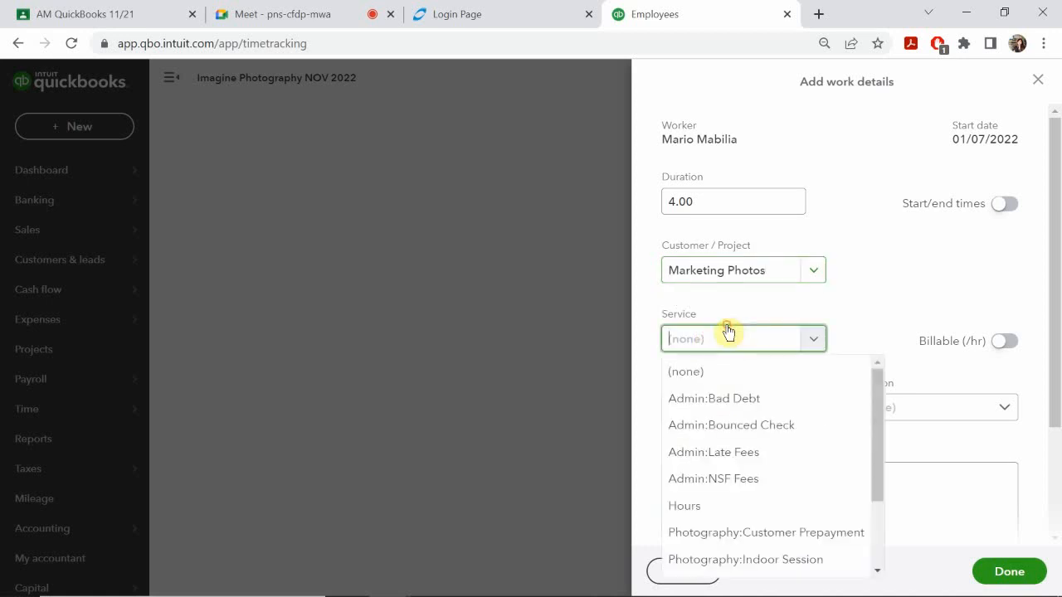
Set the 01/07/2022 Marketing Photos time entry to service Hours, class Store and location Overhead
click(705, 506)
click(742, 407)
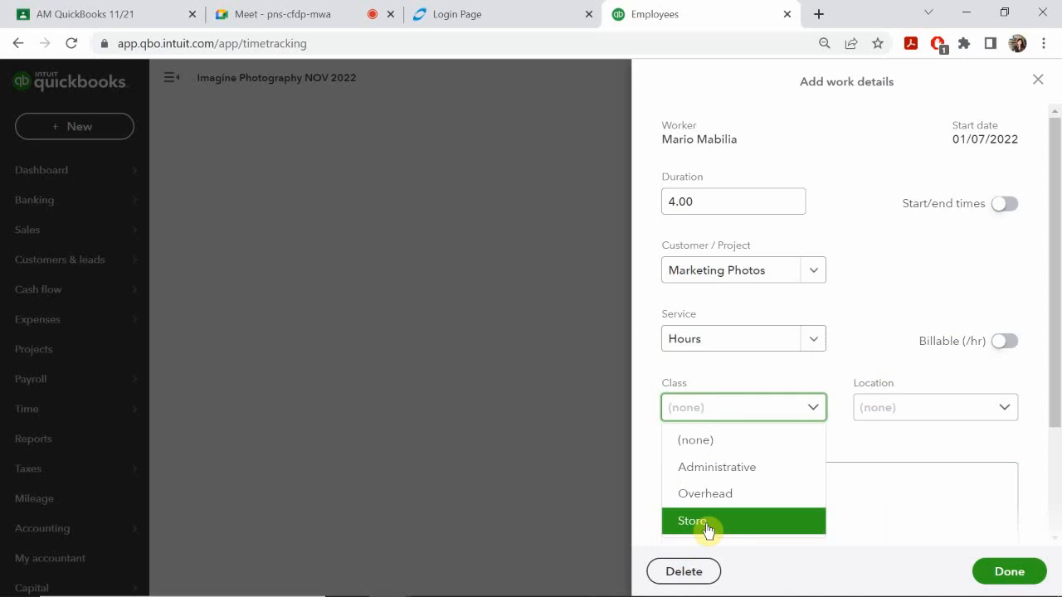
click(707, 521)
click(742, 340)
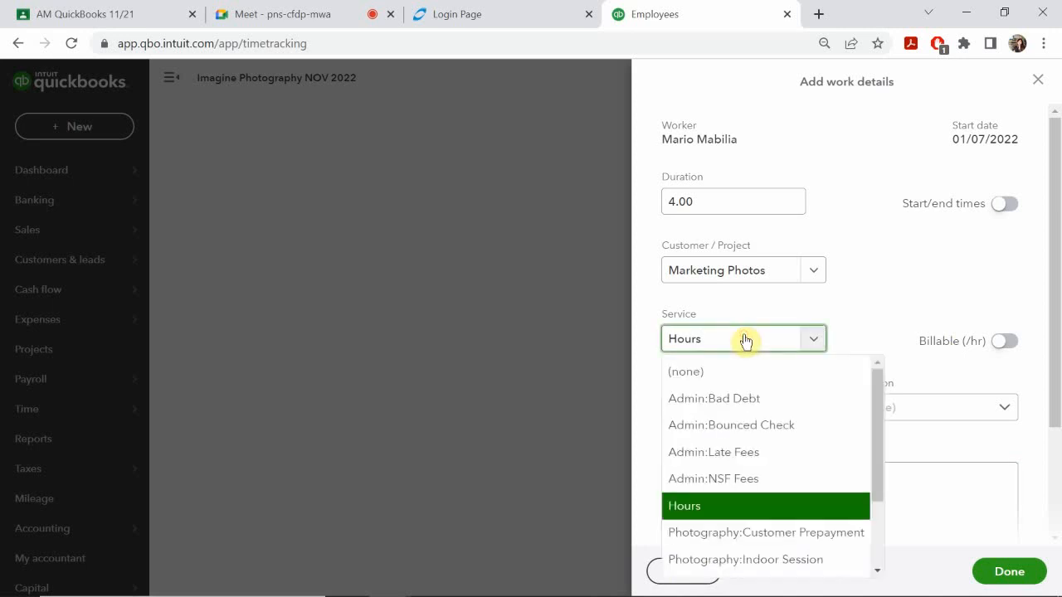
click(745, 341)
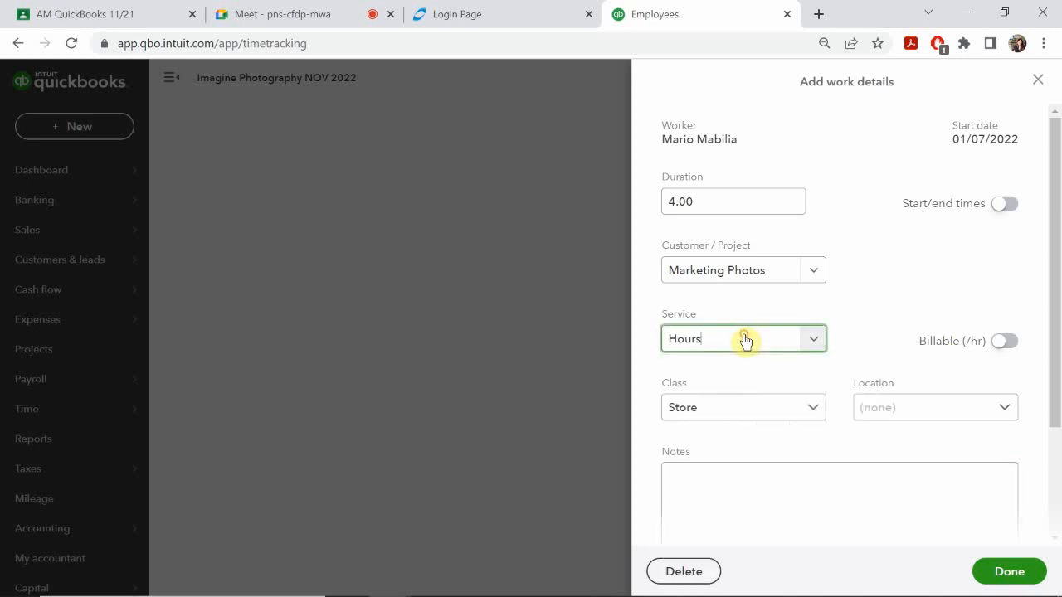
click(901, 406)
click(906, 473)
Enter "Retouching Services" as the notes for the Marketing Photos time entry
click(810, 497)
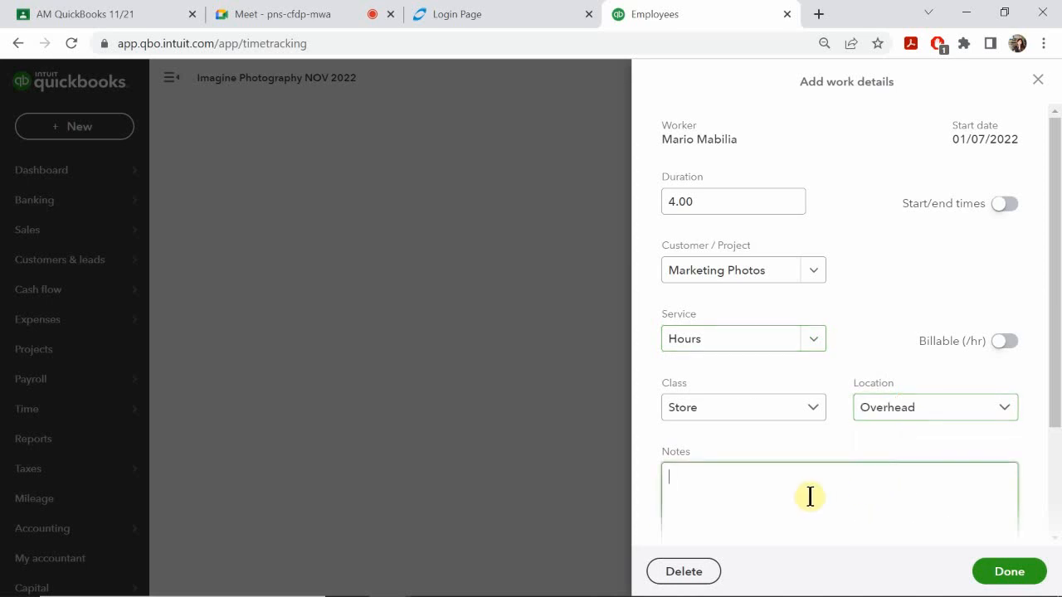
text(Reough)
key(BackSpace)
key(BackSpace)
key(BackSpace)
key(BackSpace)
text(tou)
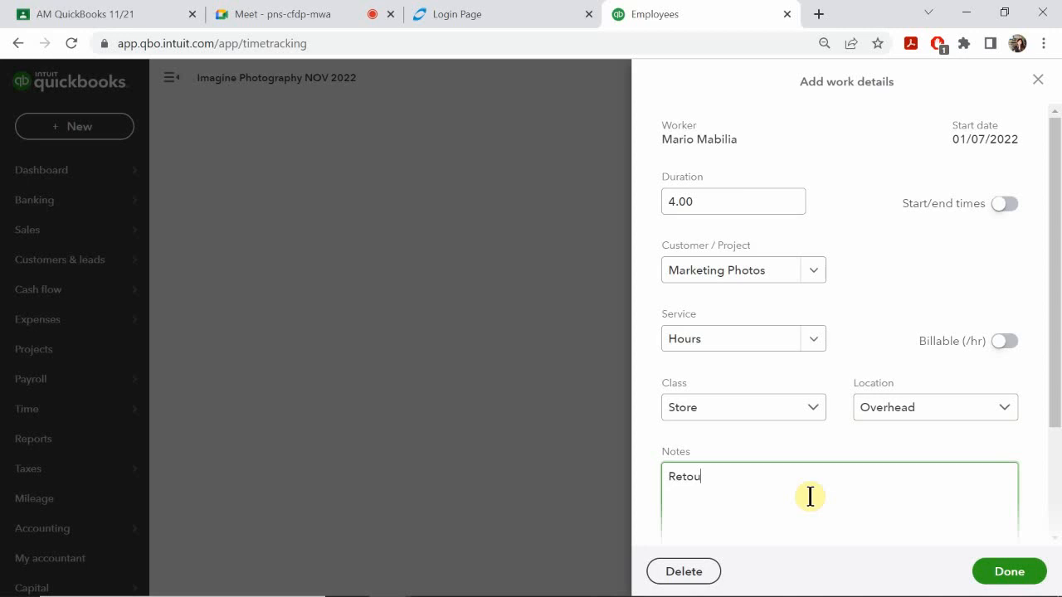
text(ghing Services)
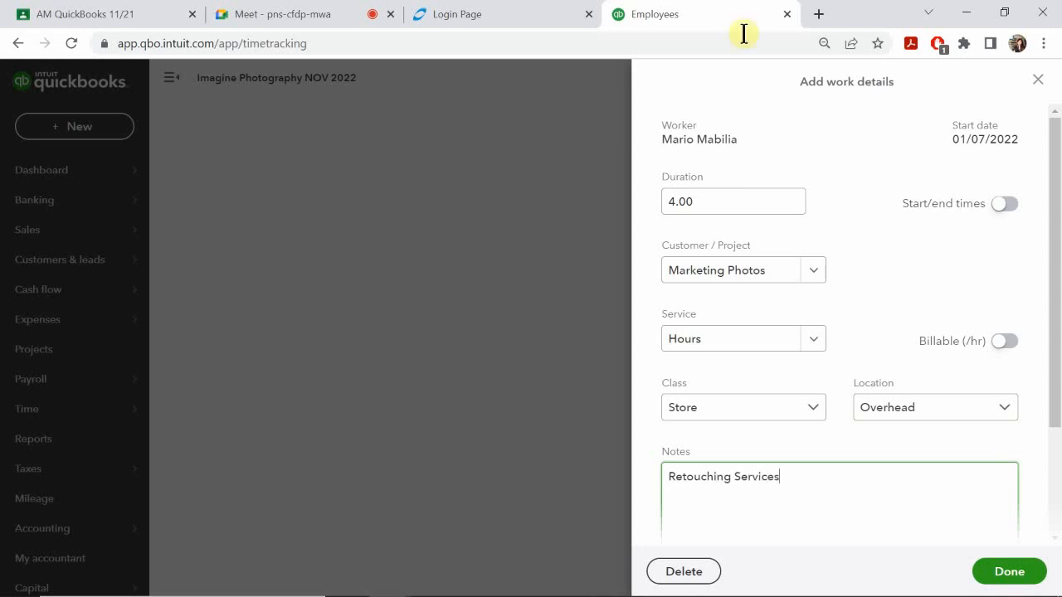
Change the entry's service to Photography:Retouching and finish its work details
click(723, 341)
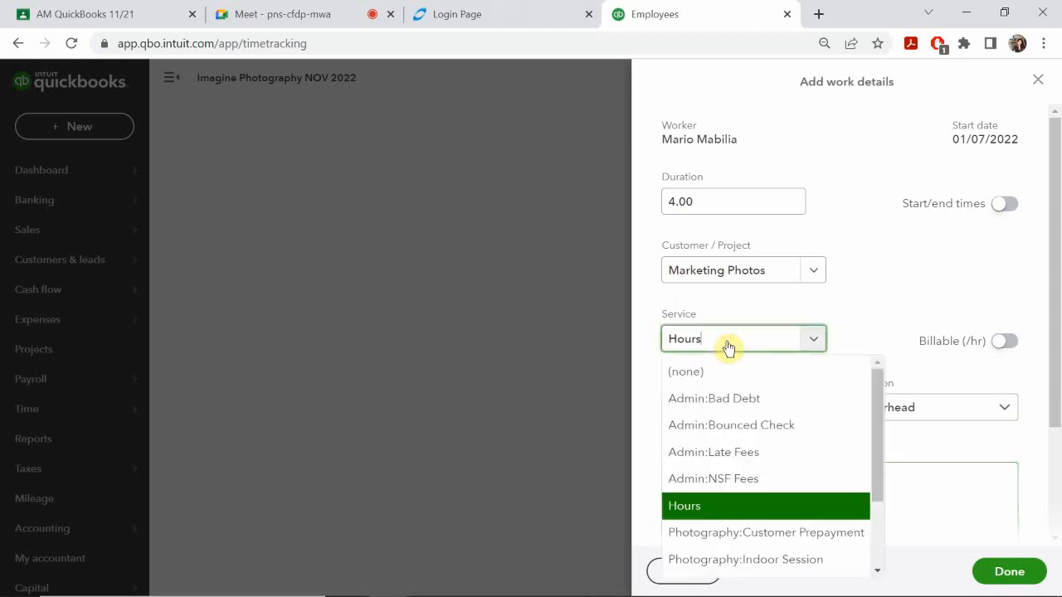
scroll(781, 502, down, 2)
click(783, 508)
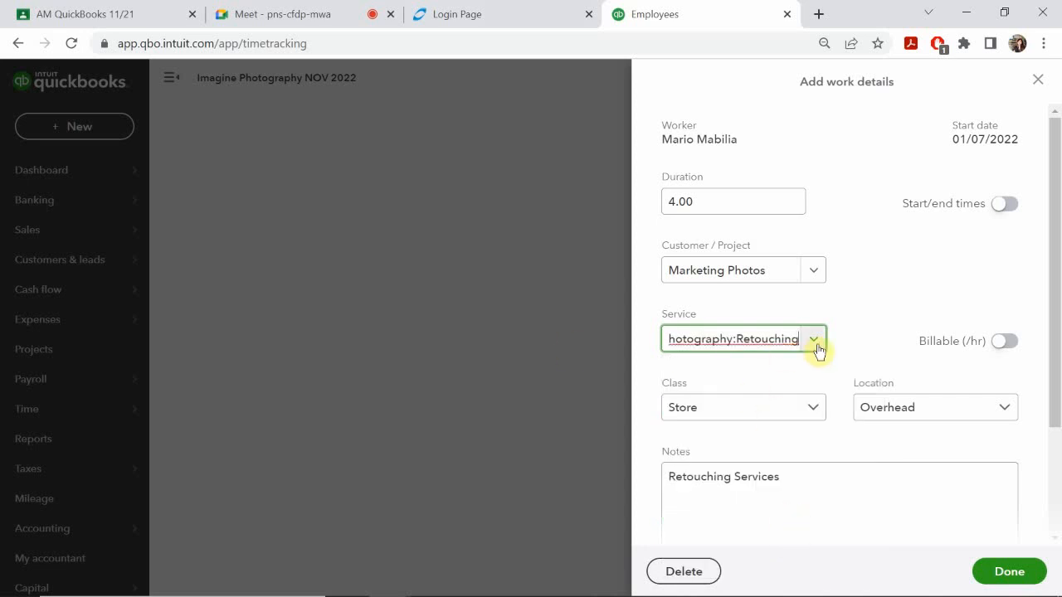
click(1005, 572)
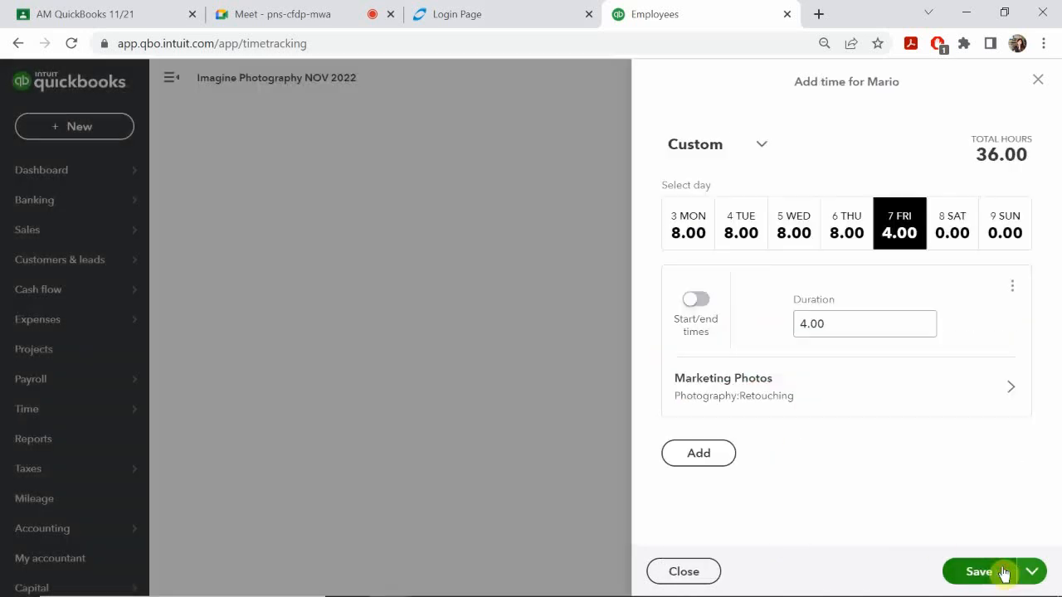
Add a second time entry for Friday the 7th with a duration of 4 hours and the service Hours
click(713, 456)
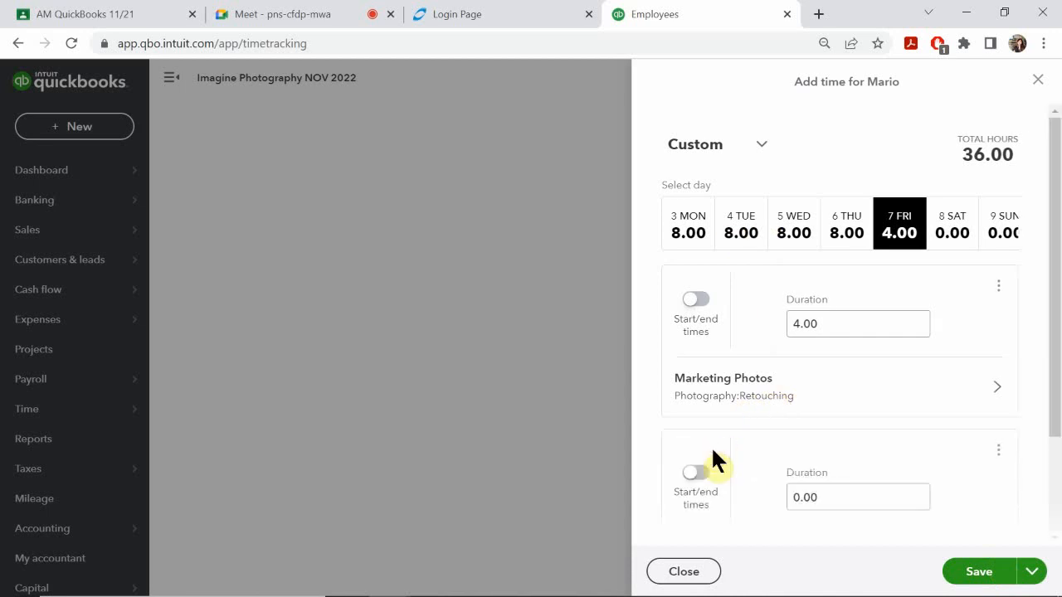
scroll(714, 452, down, 2)
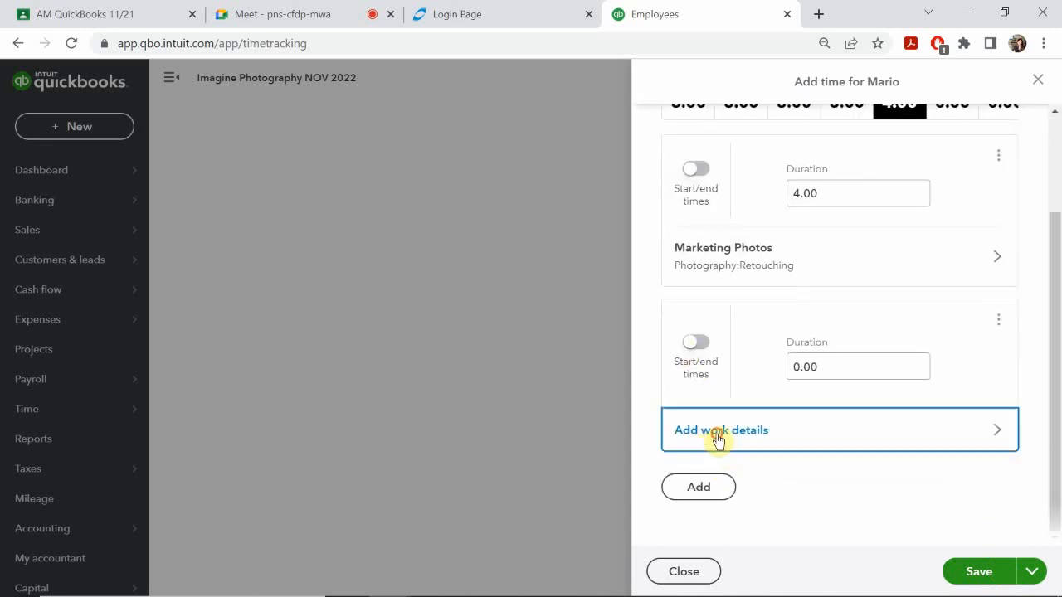
click(718, 440)
click(704, 204)
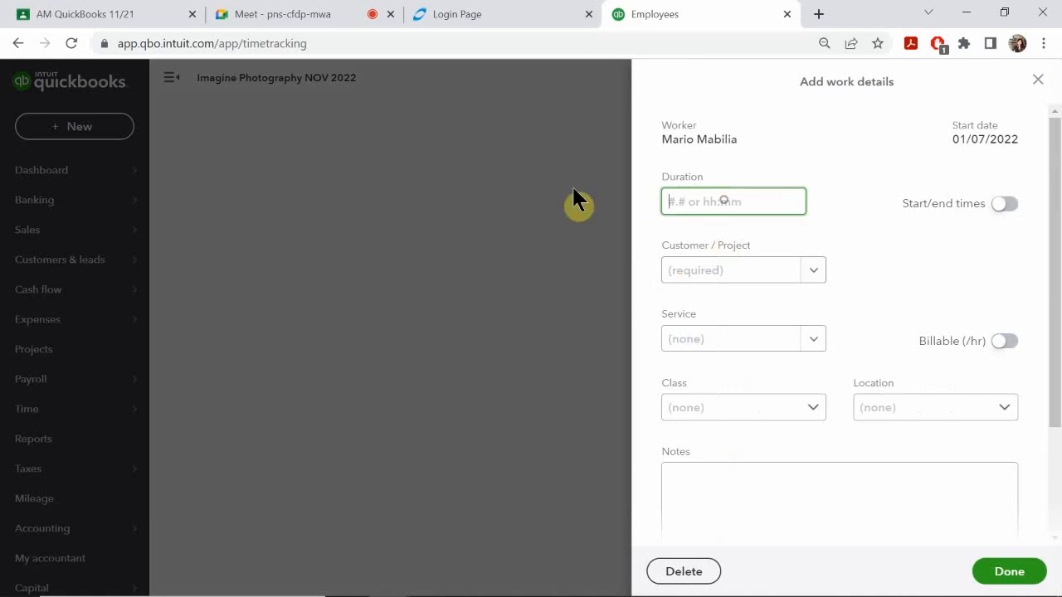
text(4)
click(699, 341)
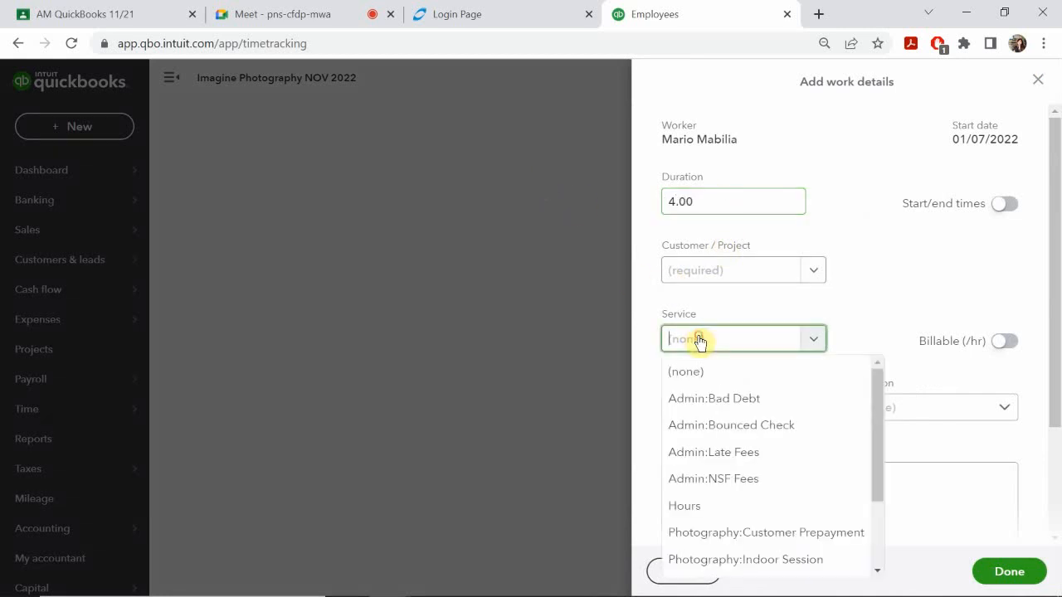
click(735, 507)
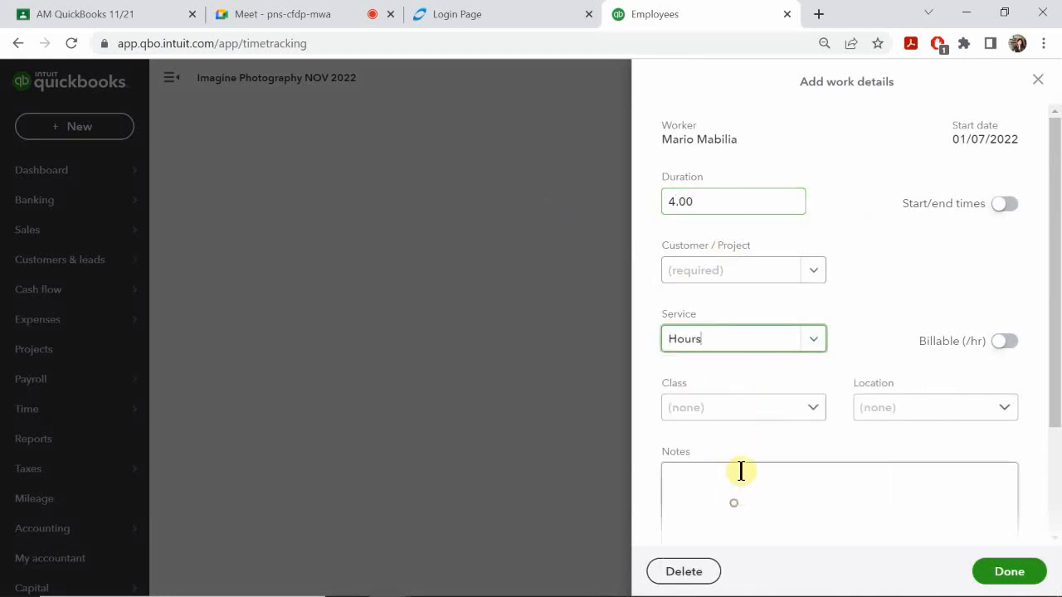
Set the second entry's class to Store and location to Overhead, add the note "Time Off" and finish its work details
click(728, 419)
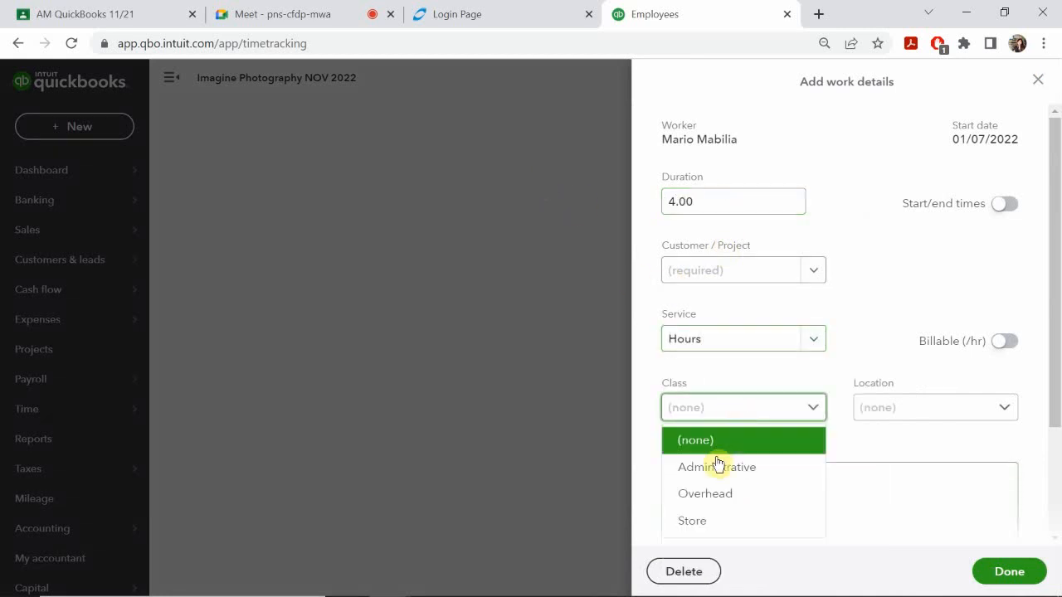
click(703, 523)
click(912, 405)
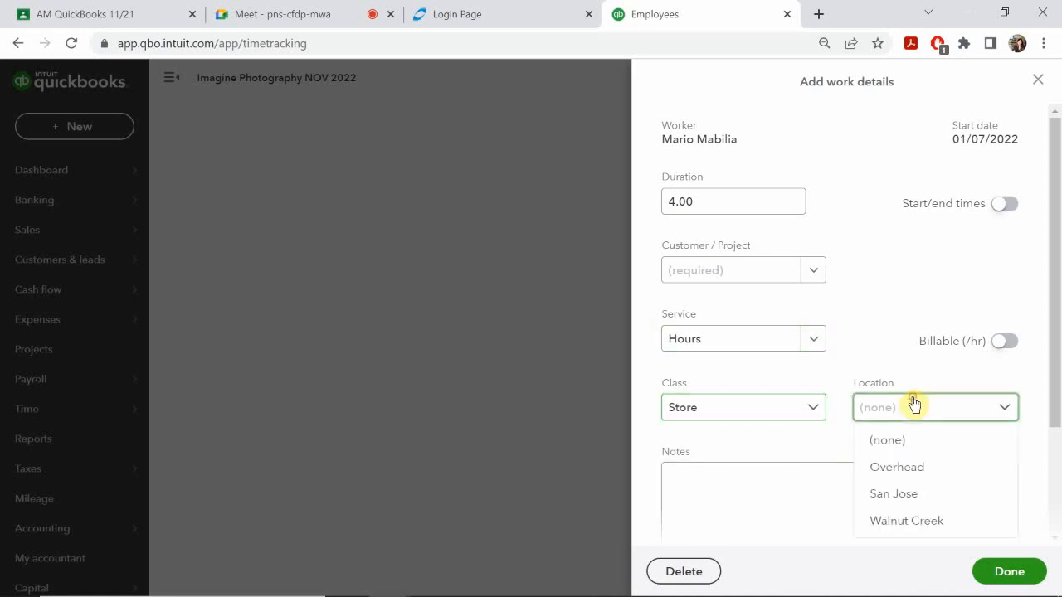
click(921, 467)
click(784, 486)
text(Time Off)
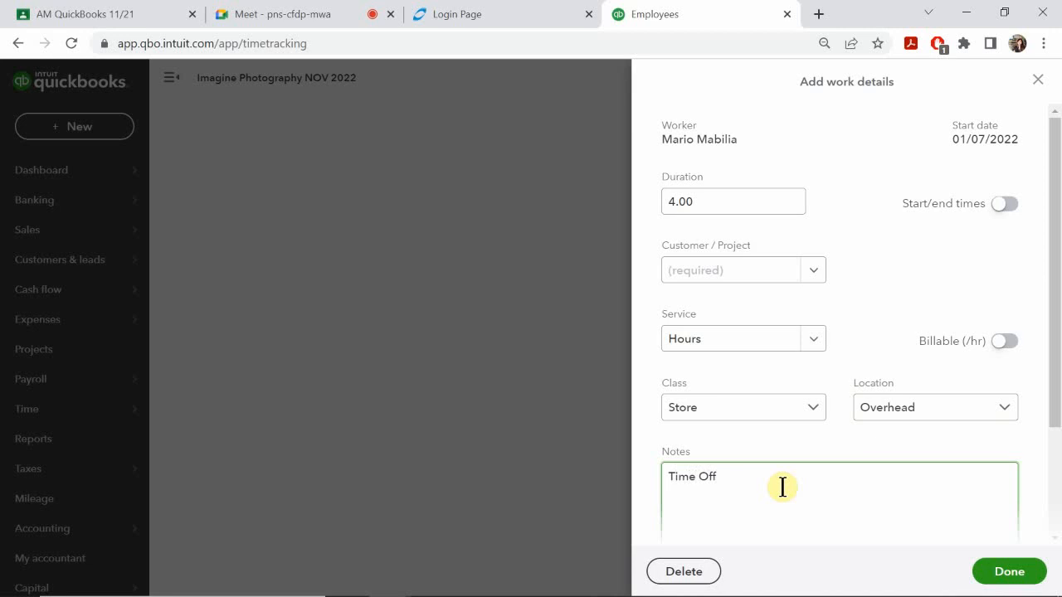
click(1009, 572)
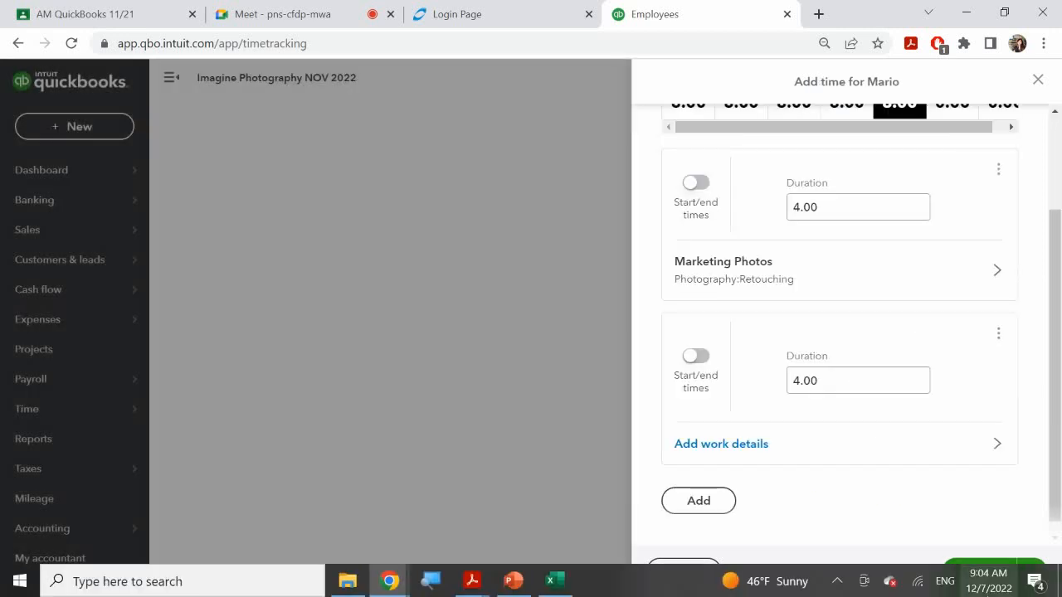
Review the week's daily hours, then save and close the employee's timesheet
scroll(760, 230, up, 2)
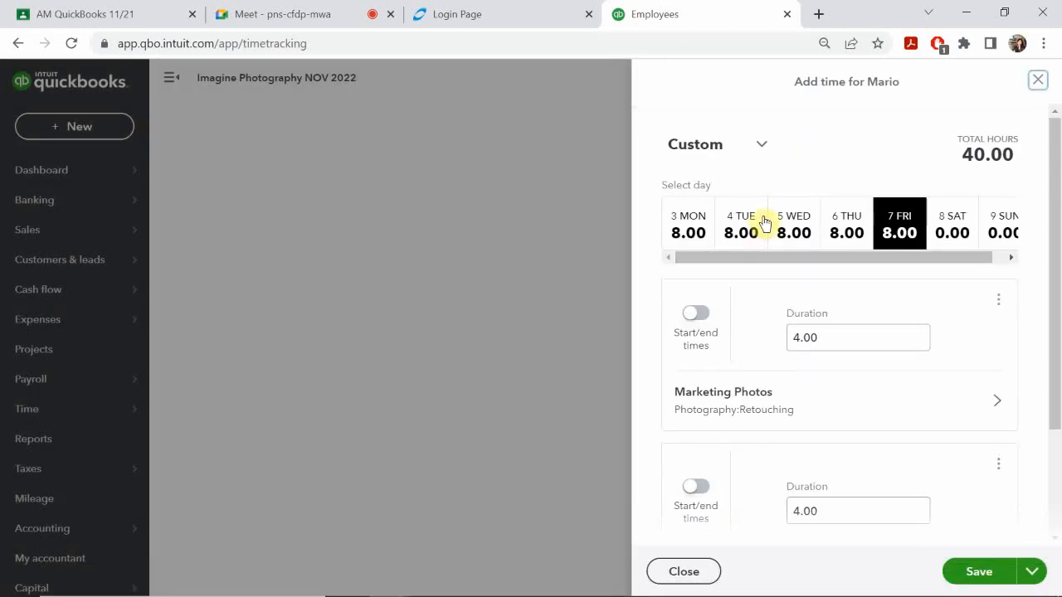
click(996, 573)
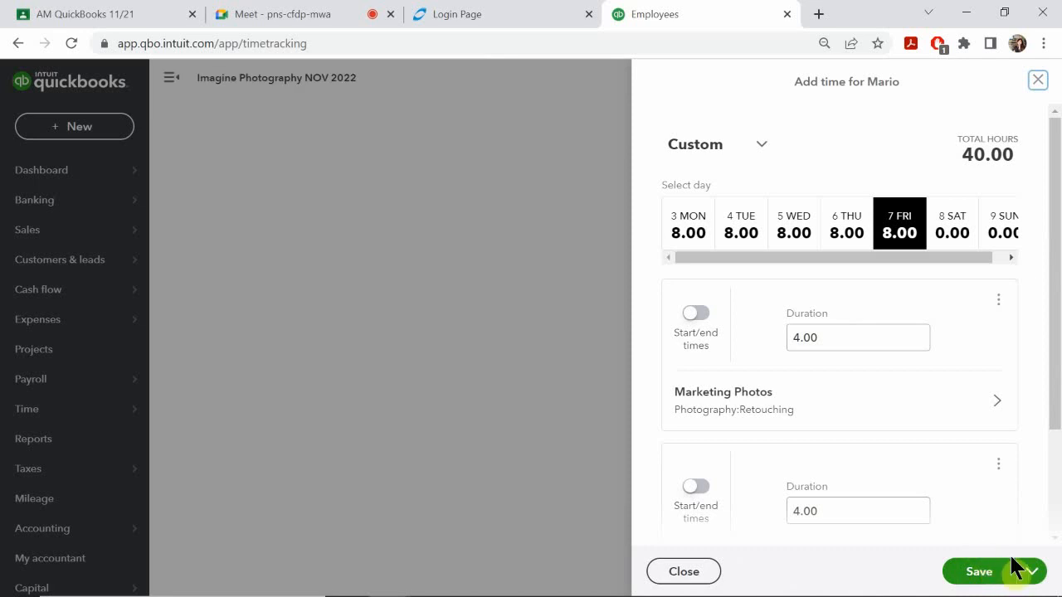
click(1037, 571)
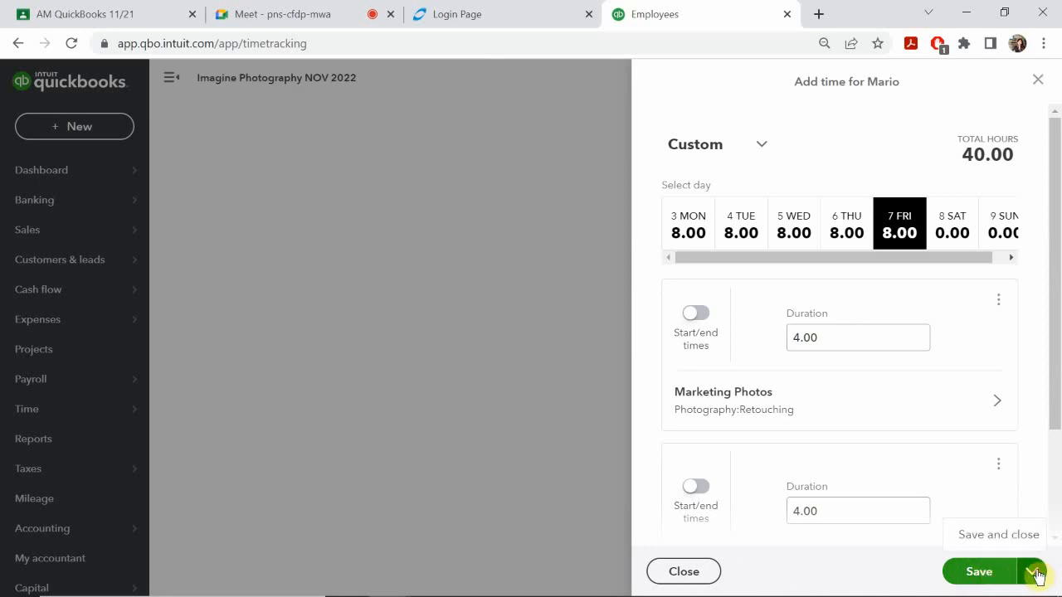
click(994, 538)
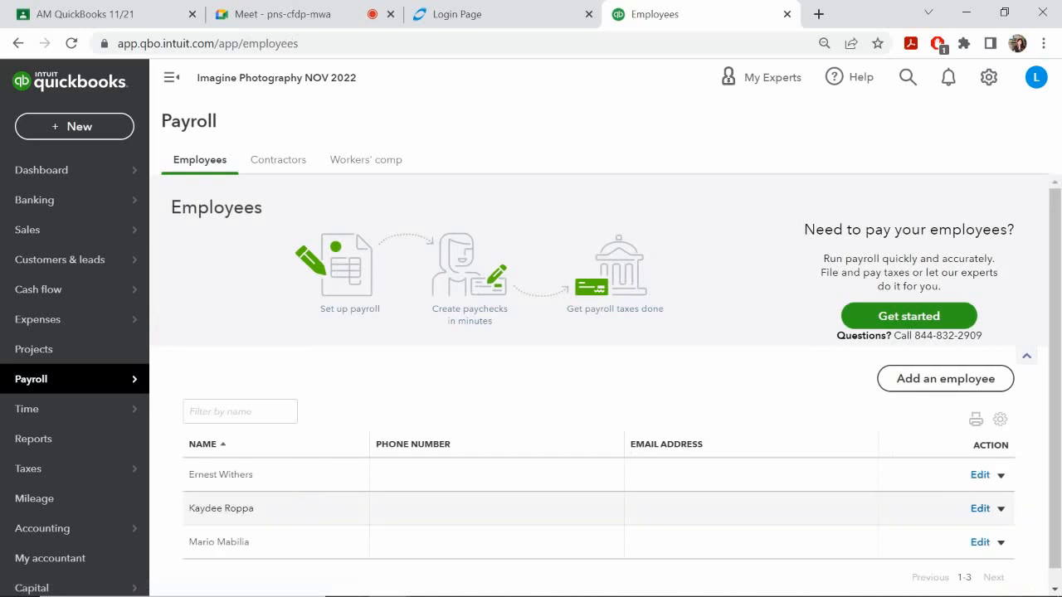
Switch to the PowerPoint slide show, review Time Sheet #2 and advance past Paying Employees to the first employee pay slide
mouse_move(481, 587)
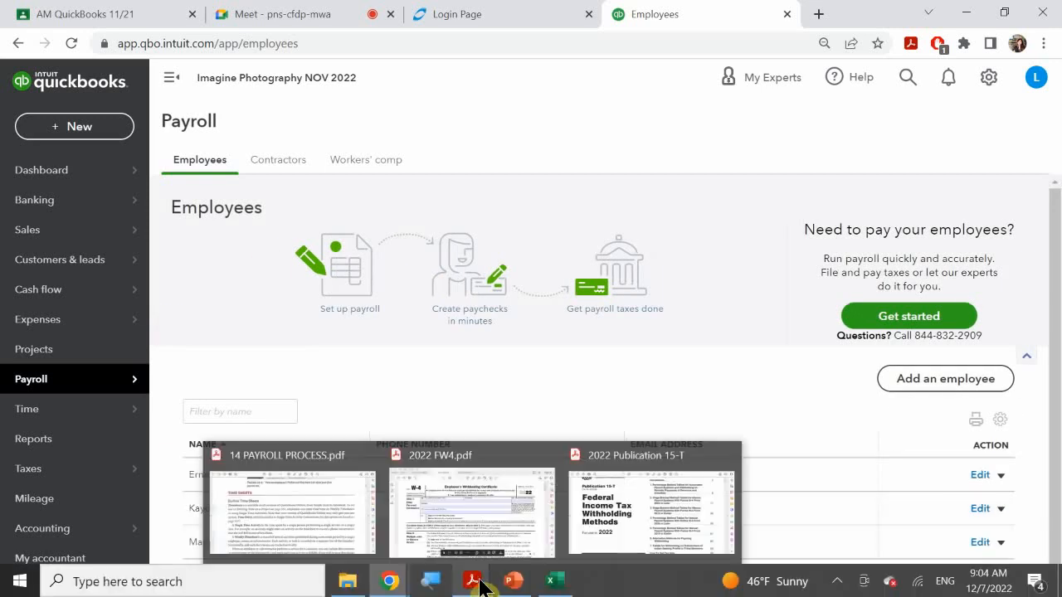
mouse_move(513, 581)
click(524, 528)
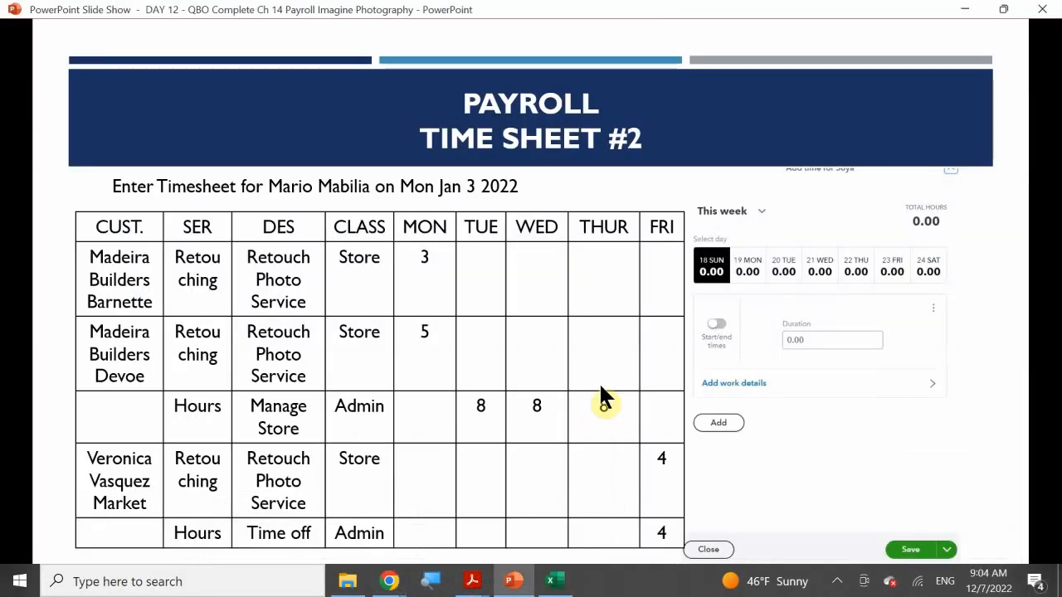
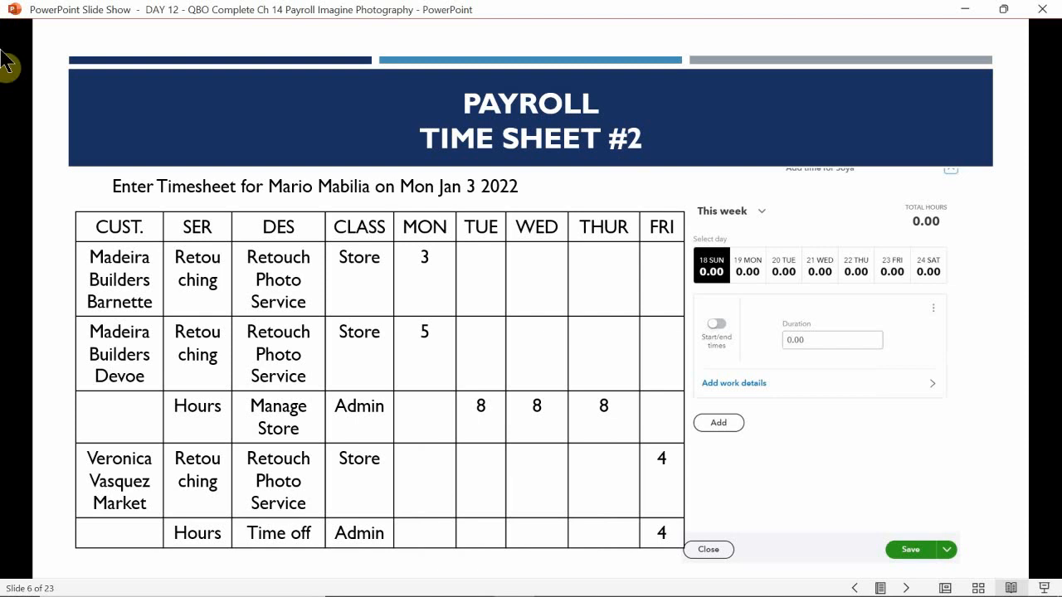
click(322, 297)
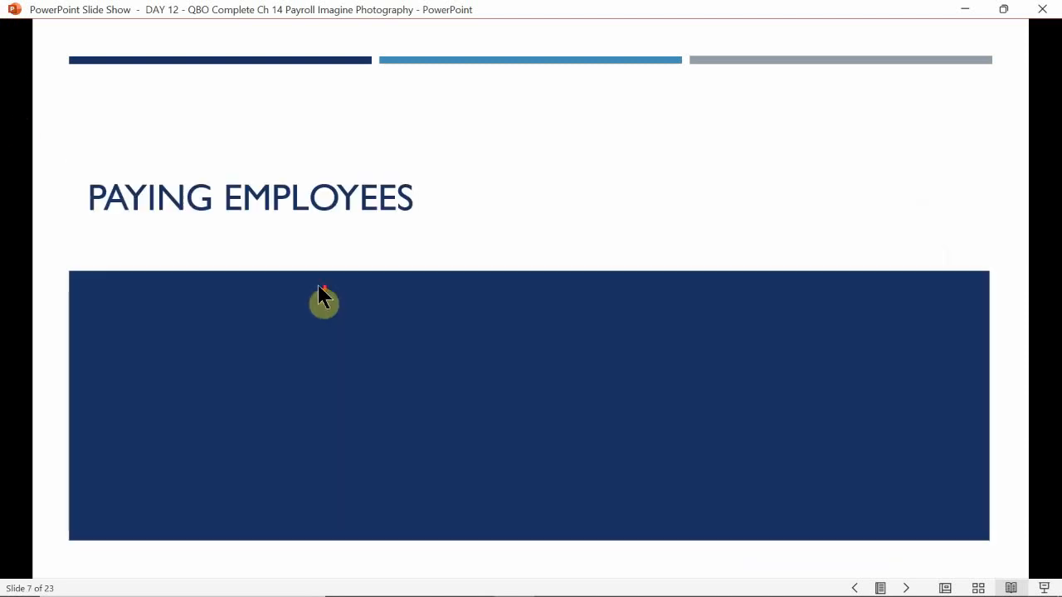
click(397, 324)
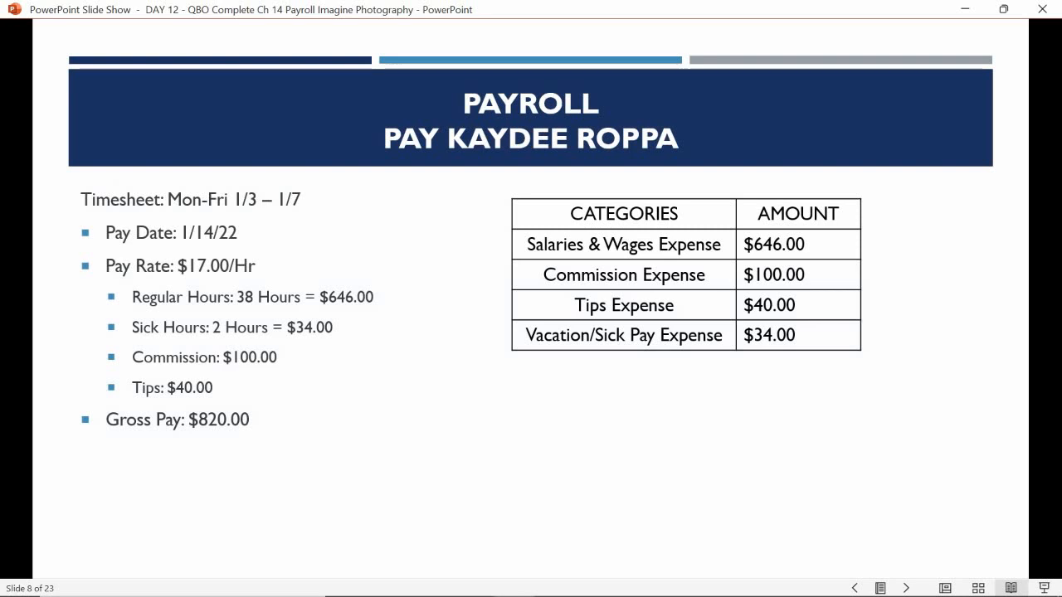
Switch back to QuickBooks in Chrome and open Payroll as a new employee transaction
mouse_move(447, 584)
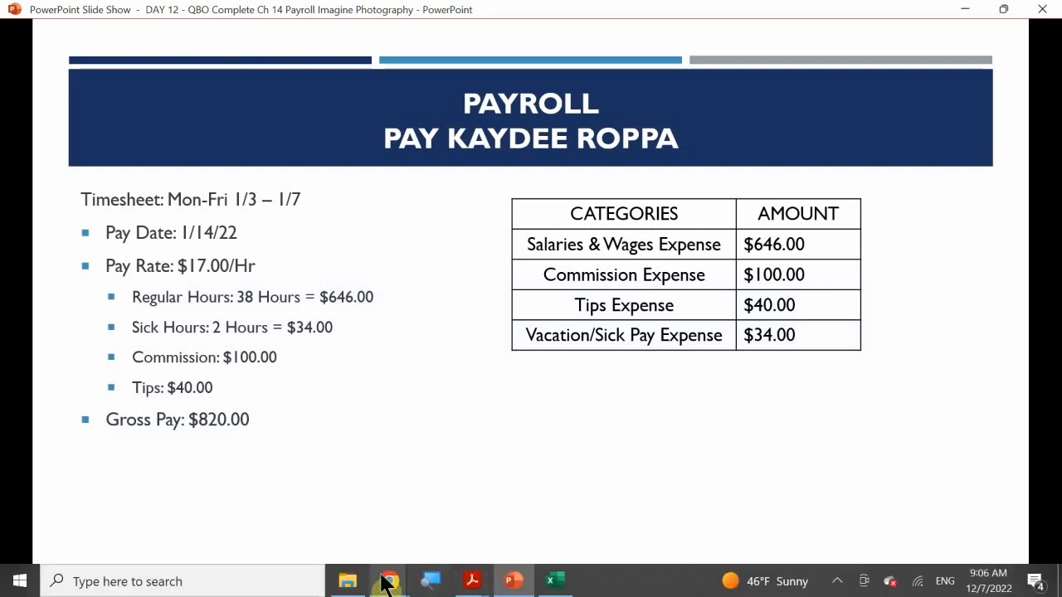
mouse_move(387, 583)
click(347, 509)
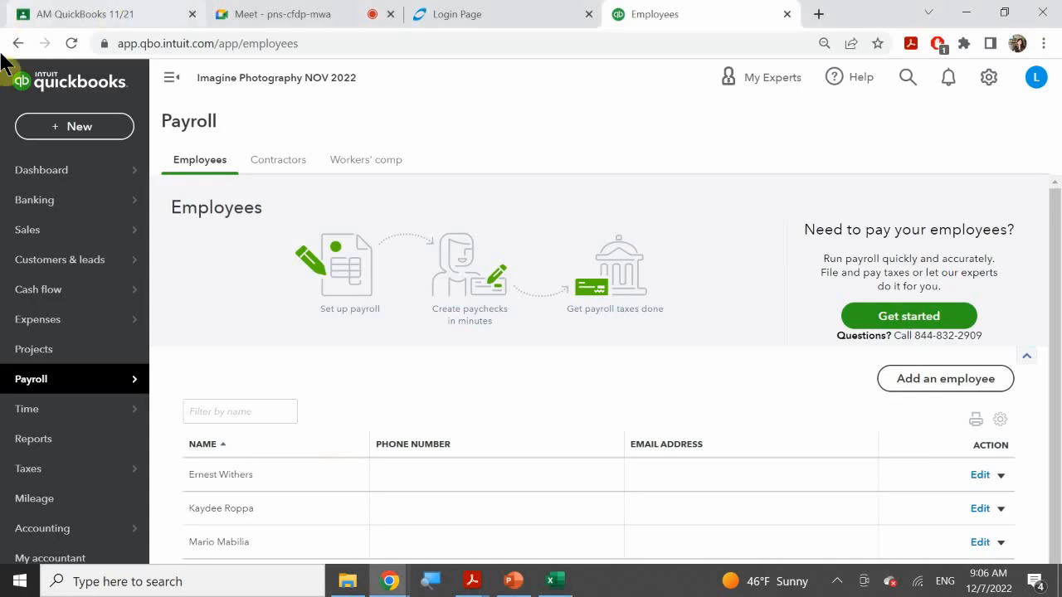
click(80, 131)
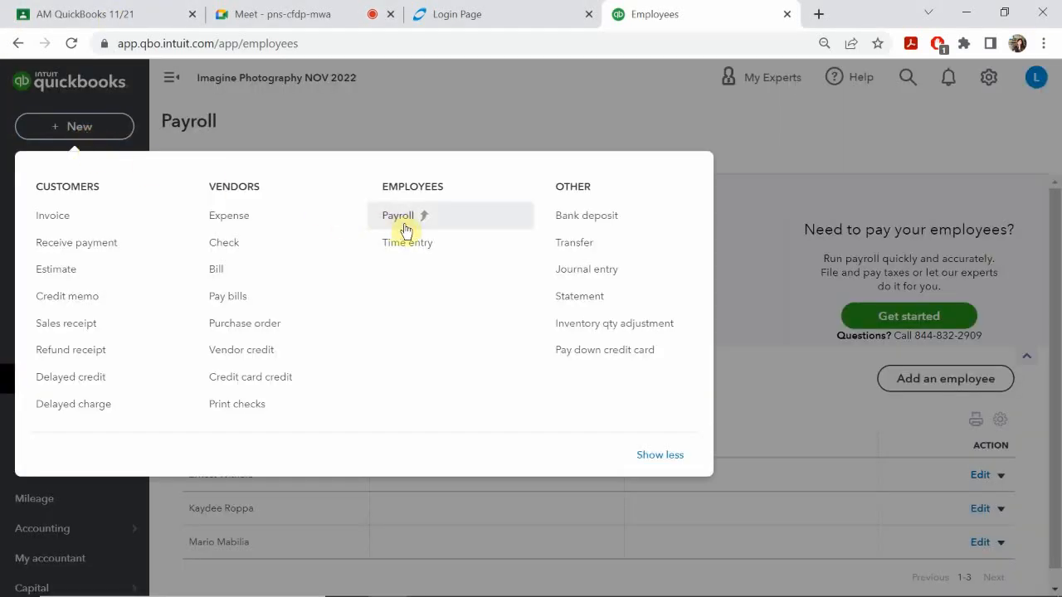
click(405, 220)
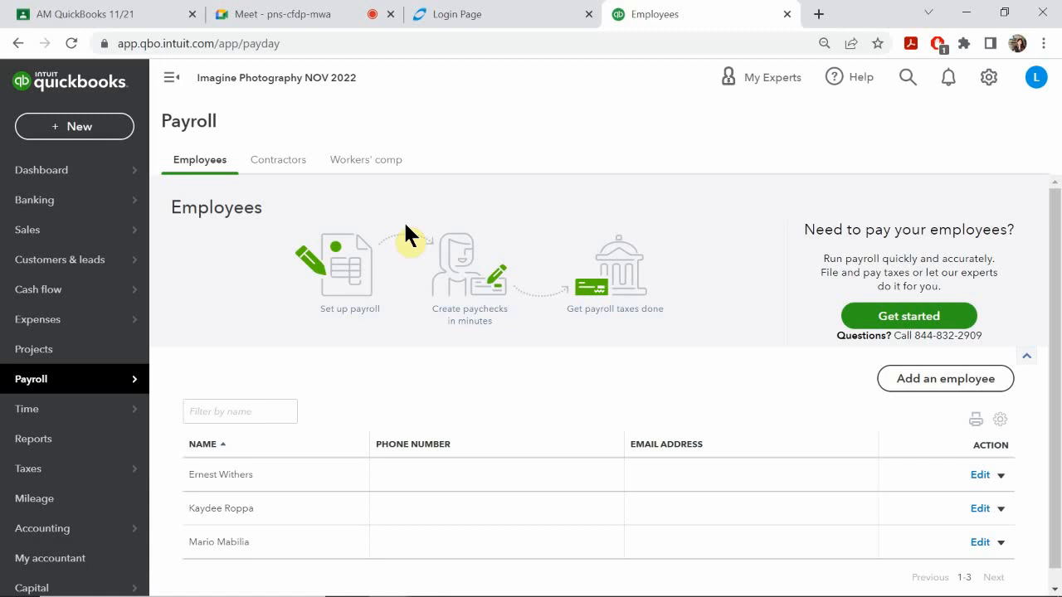
click(978, 83)
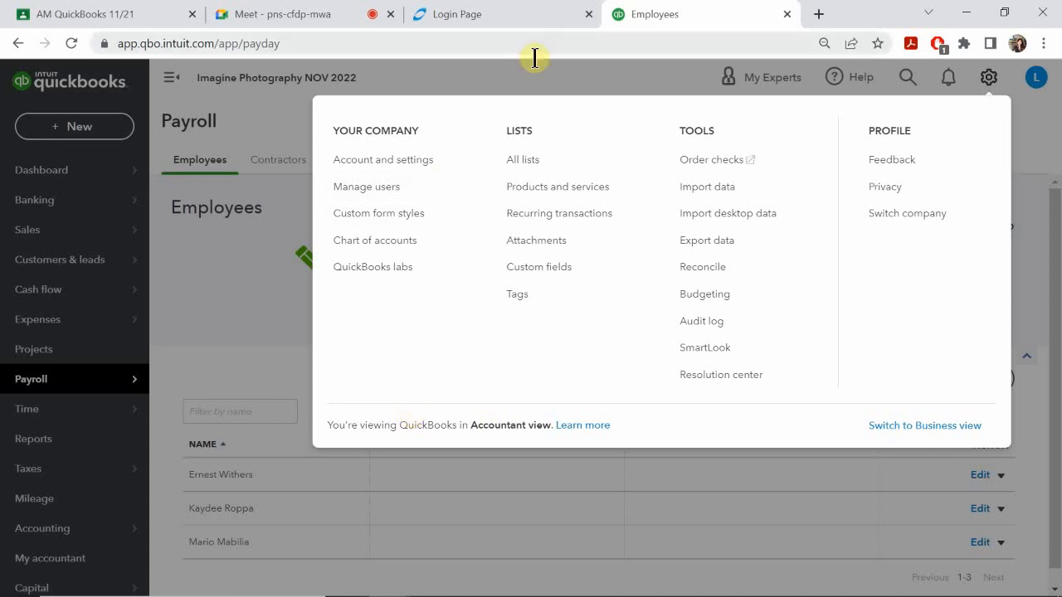
click(504, 81)
scroll(421, 372, down, 1)
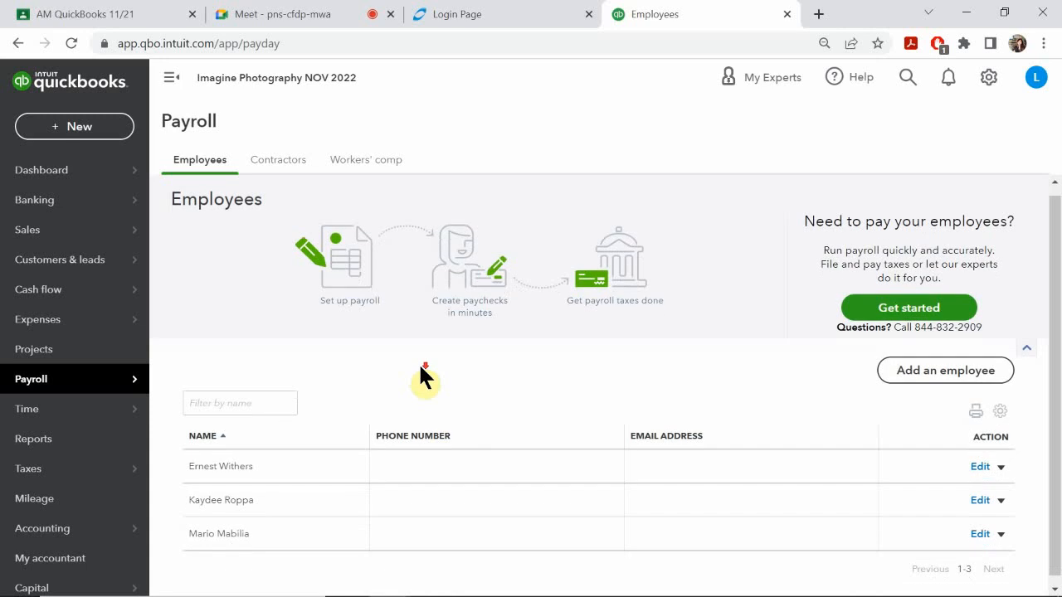
scroll(531, 448, up, 1)
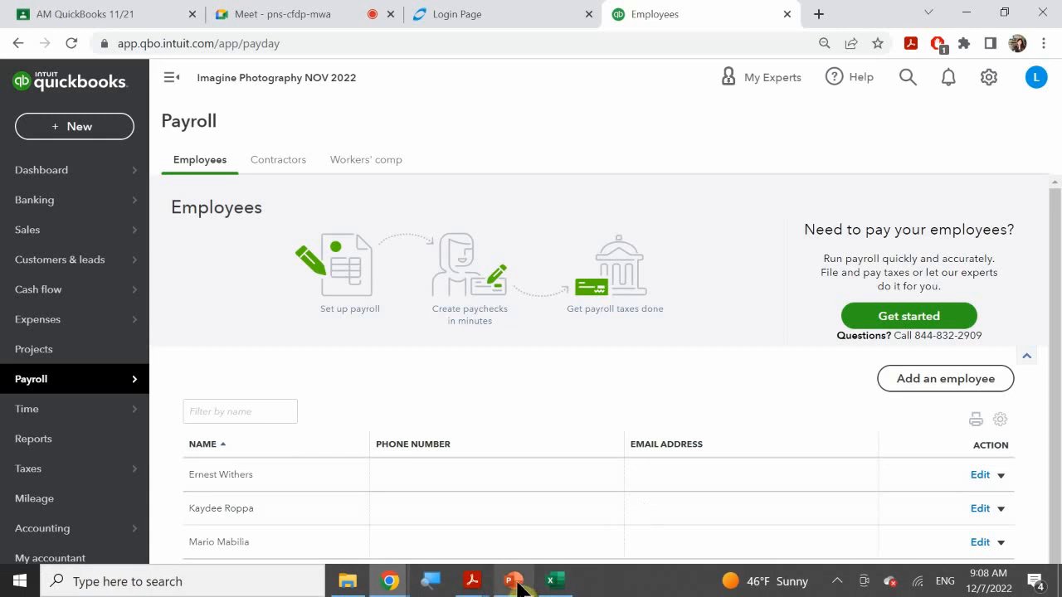
Switch to the PowerPoint slide show to review the employee's pay rate, hours and expense categories
click(530, 586)
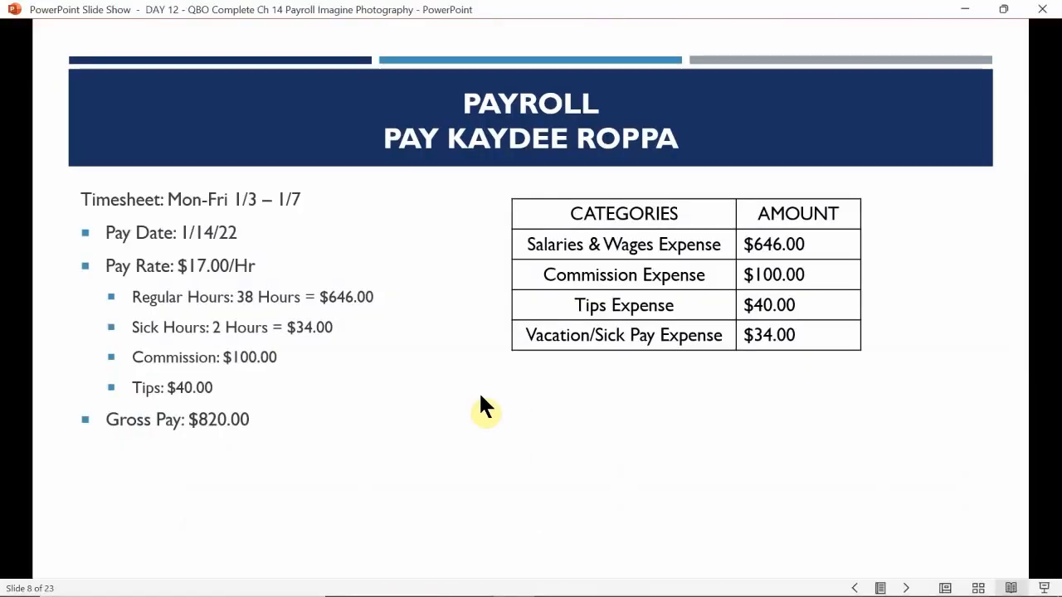
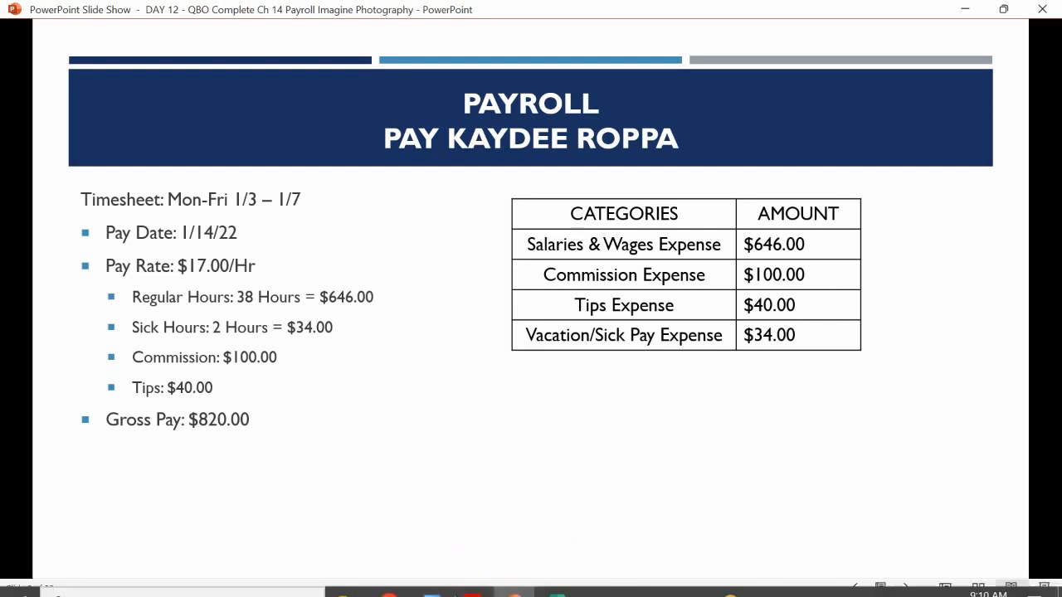
Switch back to QuickBooks in Chrome and start a new check
mouse_move(471, 574)
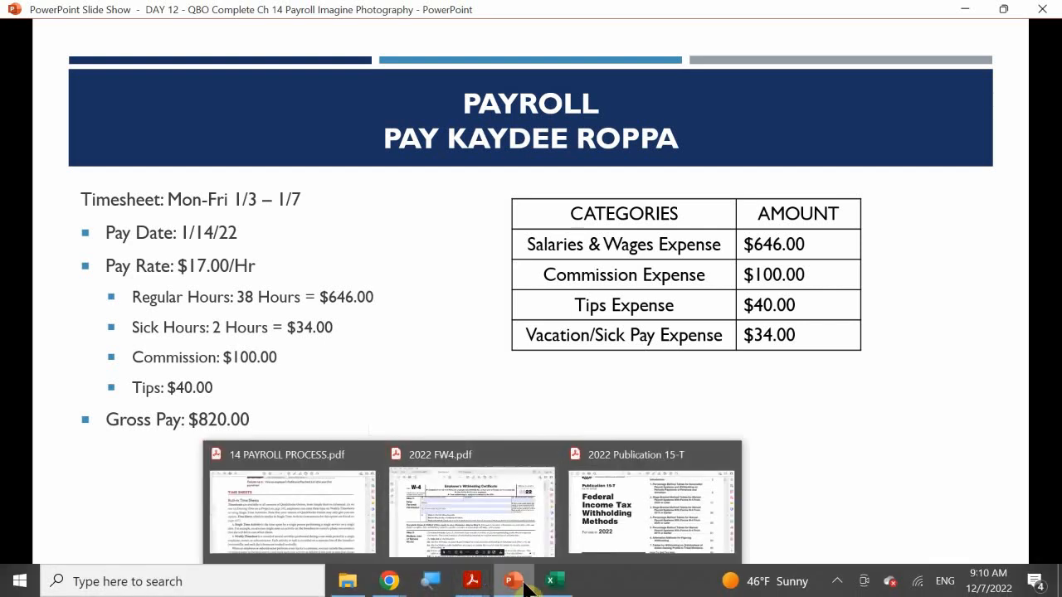
mouse_move(388, 573)
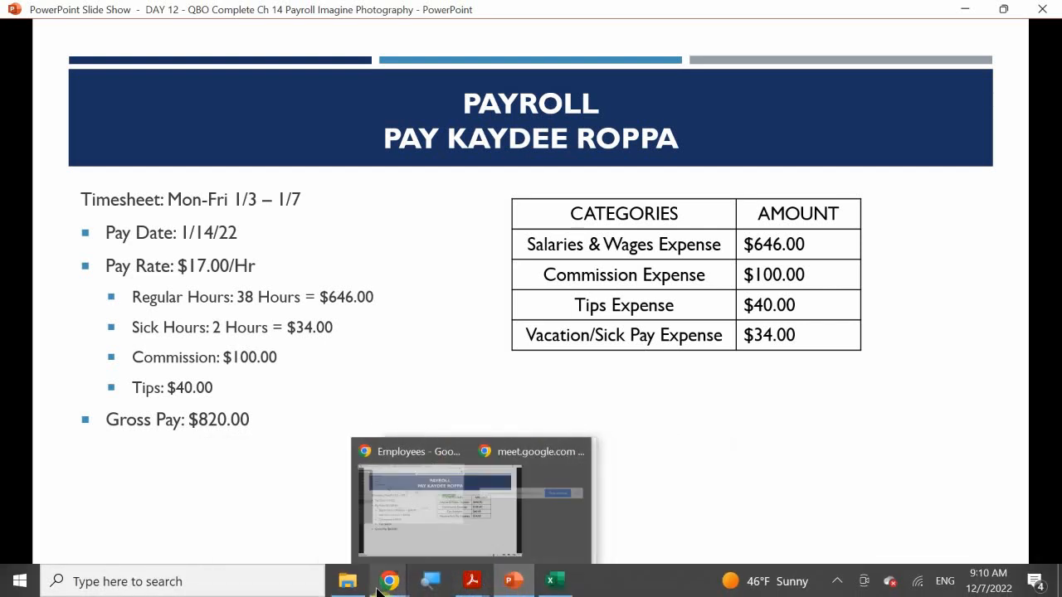
click(365, 517)
click(83, 133)
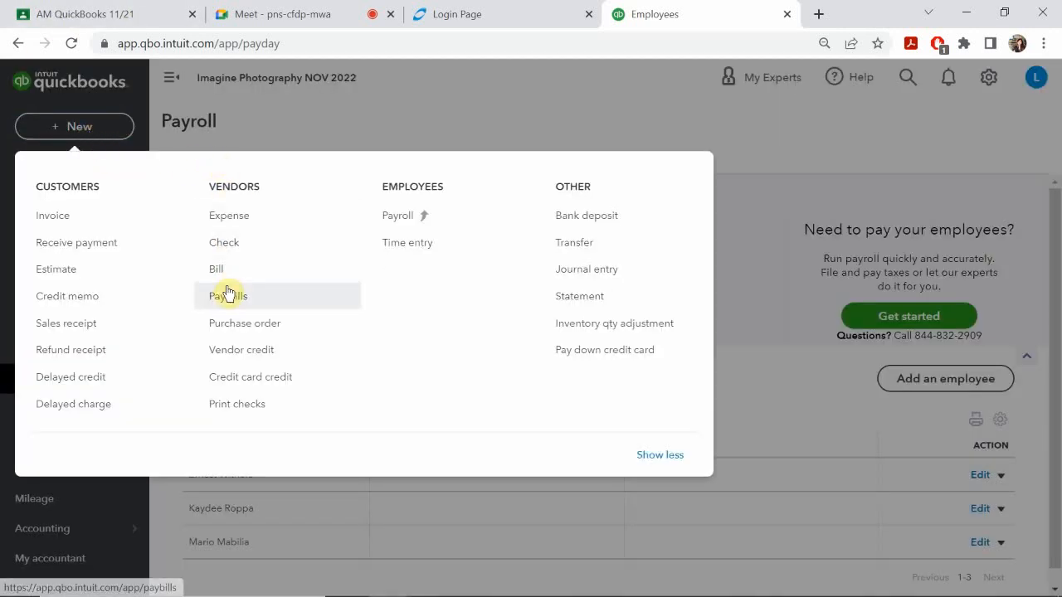
click(226, 242)
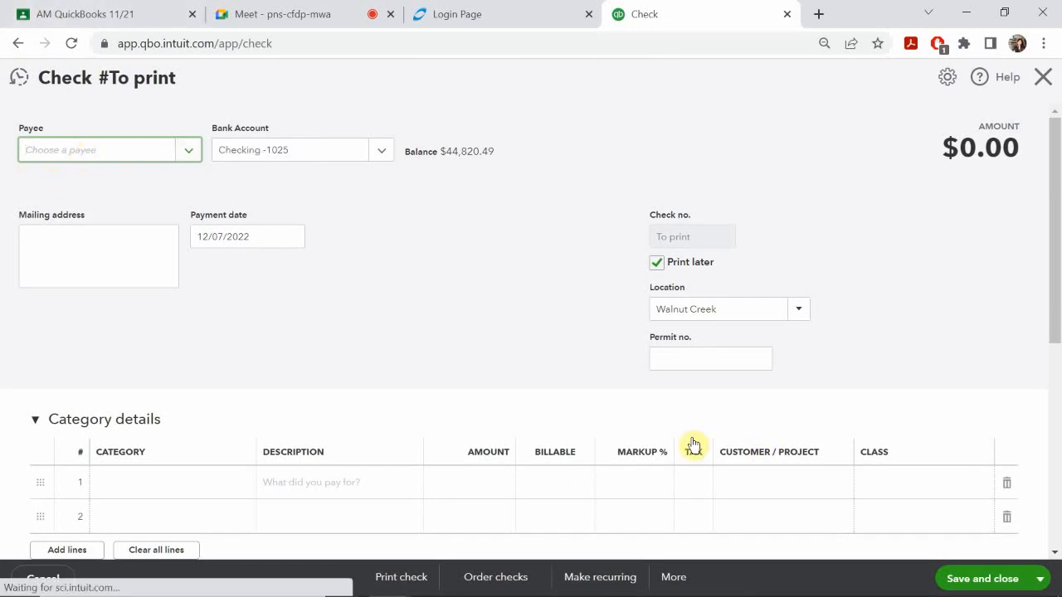
text(k)
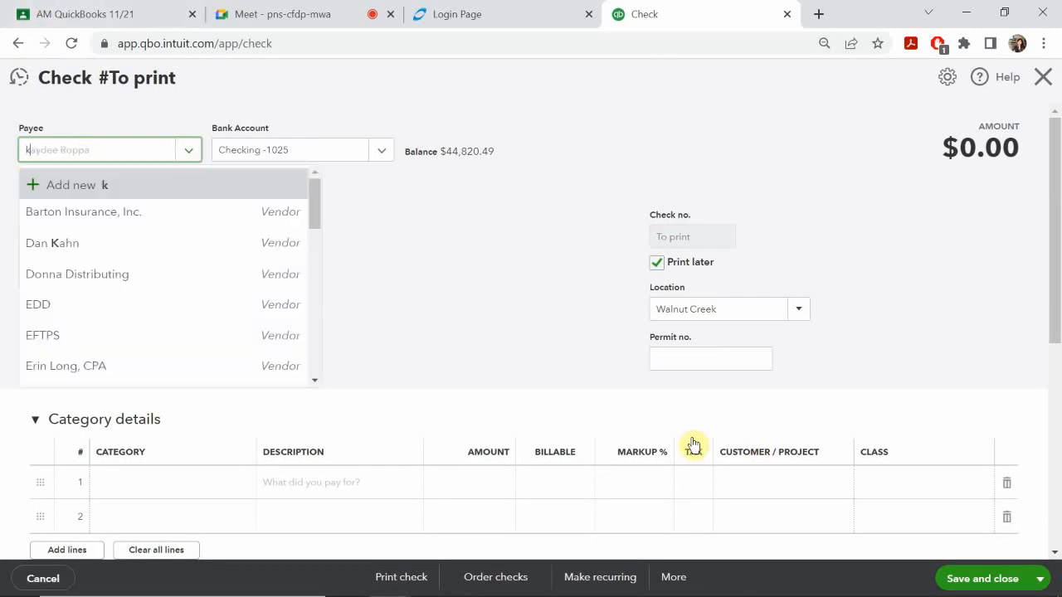
text(at)
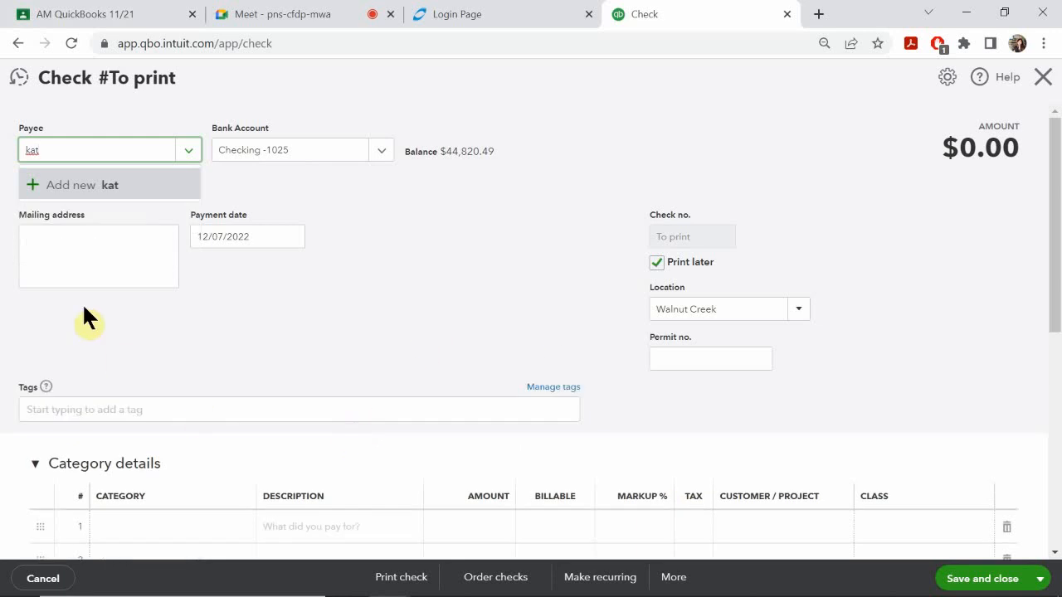
click(78, 221)
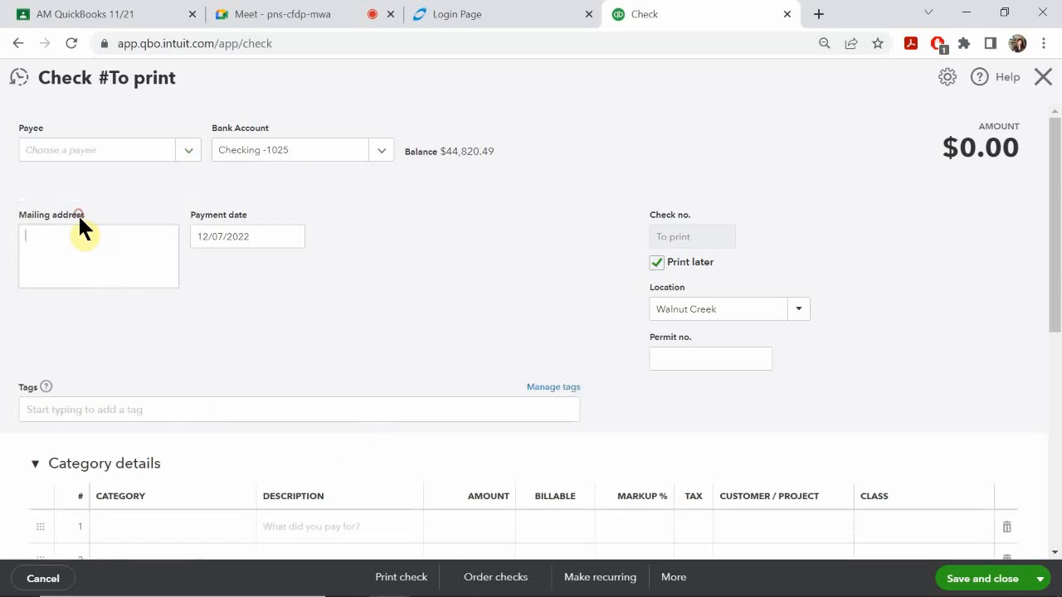
Look up the employee named on the pay slide and select them as the check's payee
mouse_move(472, 581)
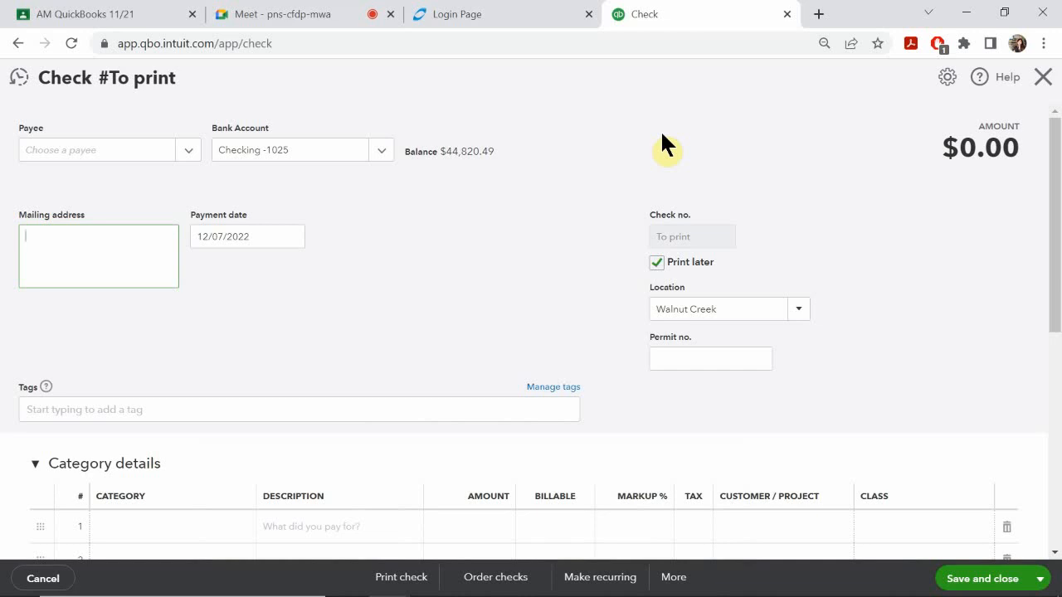
click(99, 150)
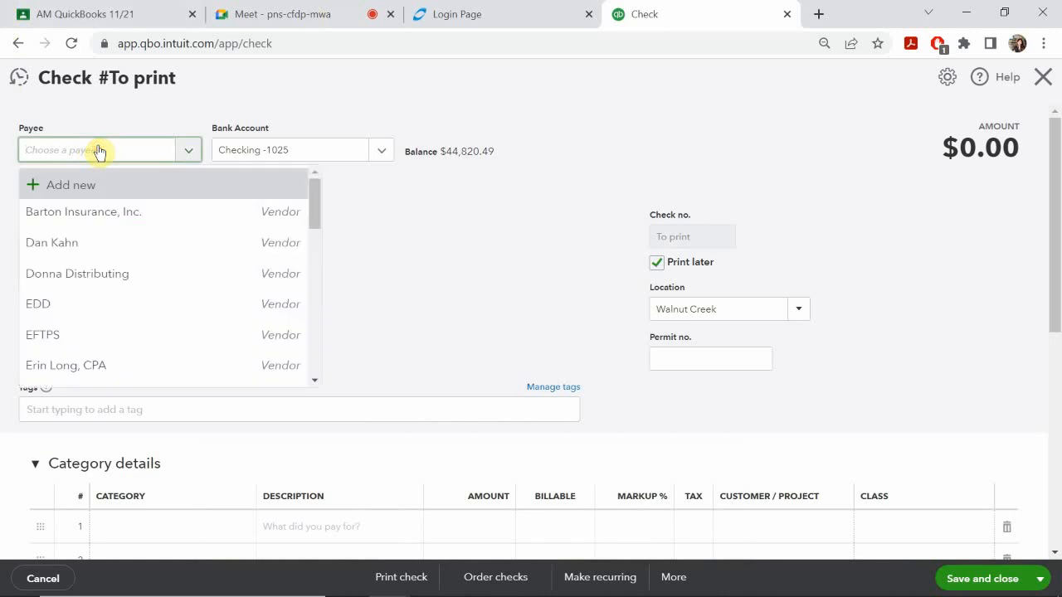
text(k)
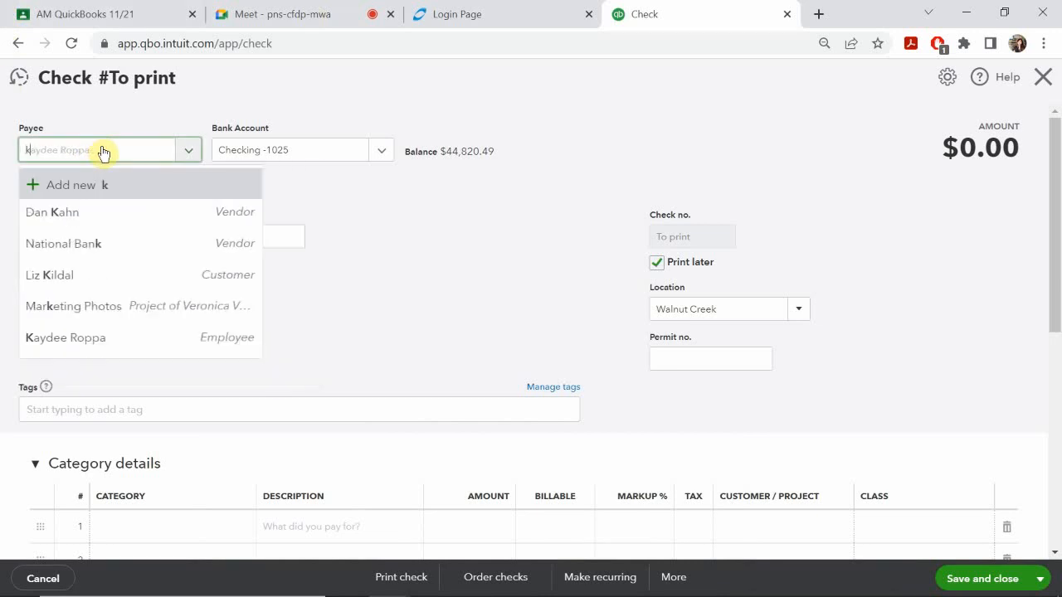
text(a)
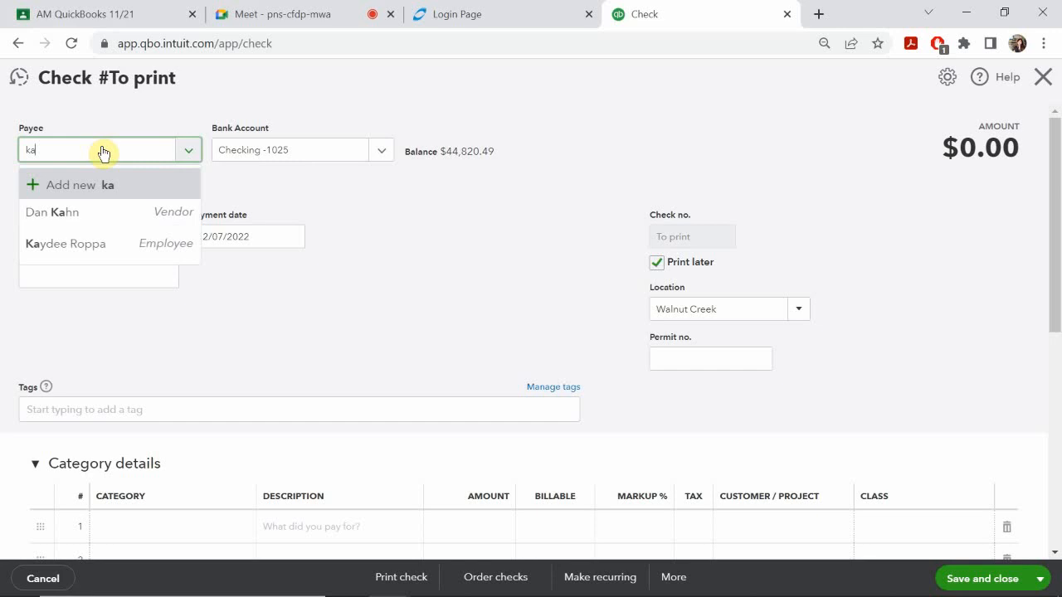
click(86, 249)
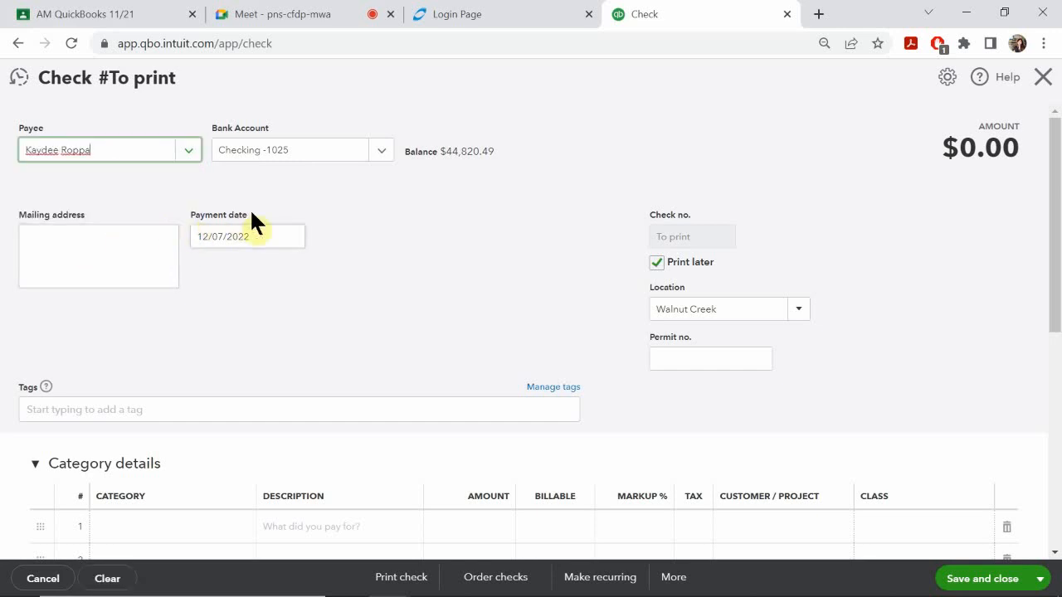
Set the check's payment date to 01/14/2022
click(238, 235)
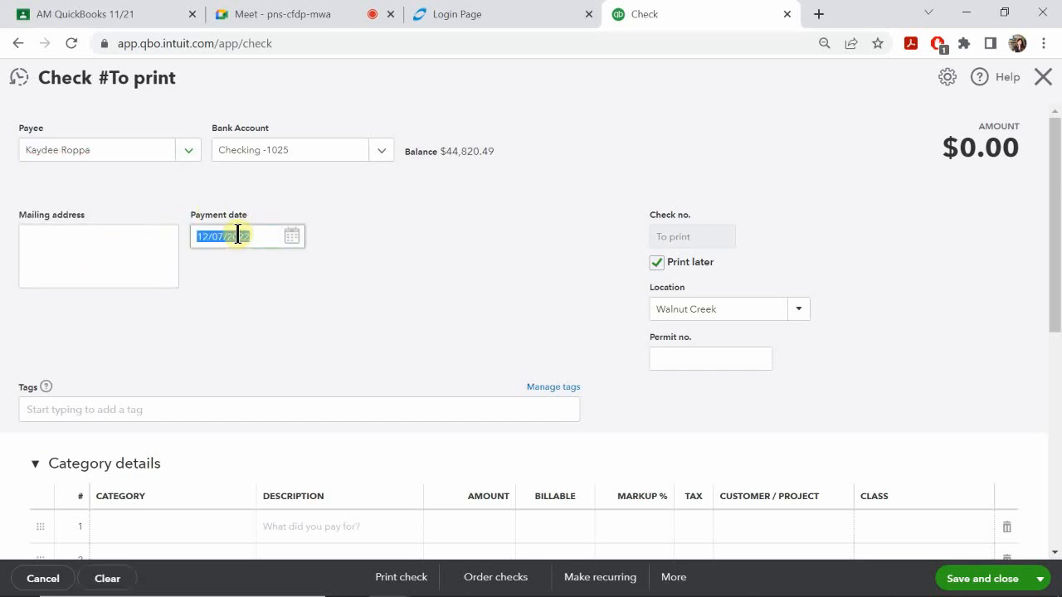
click(120, 254)
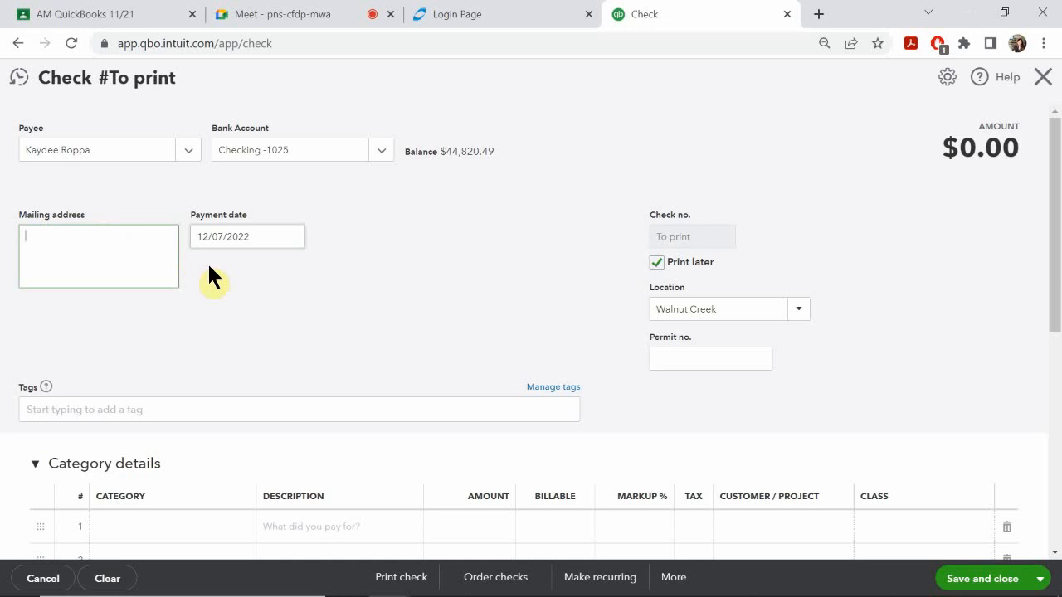
click(291, 240)
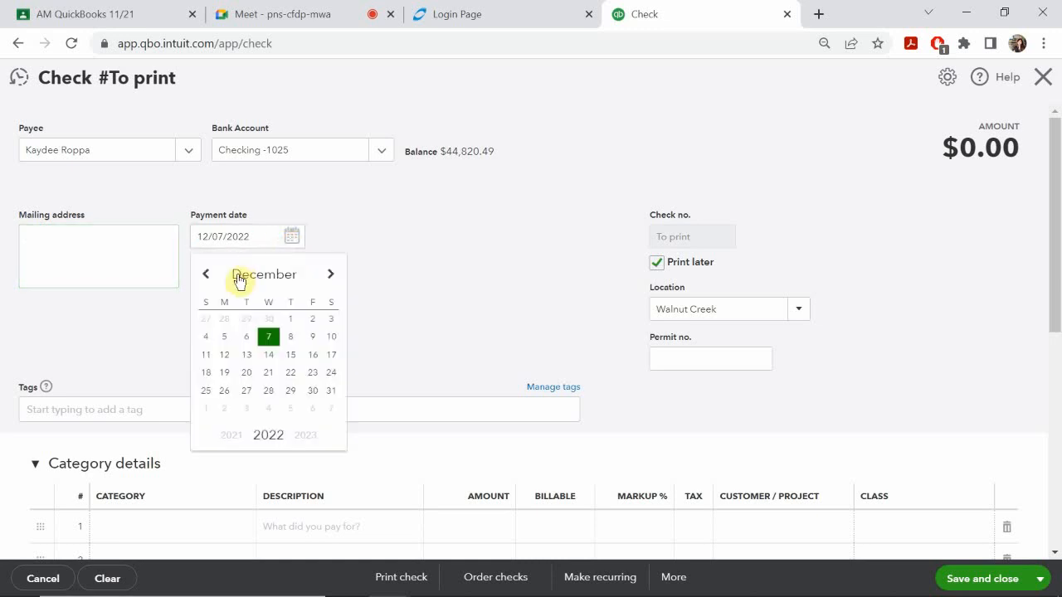
click(204, 274)
click(205, 274)
click(204, 274)
click(204, 274)
click(204, 275)
click(204, 274)
click(204, 275)
click(204, 275)
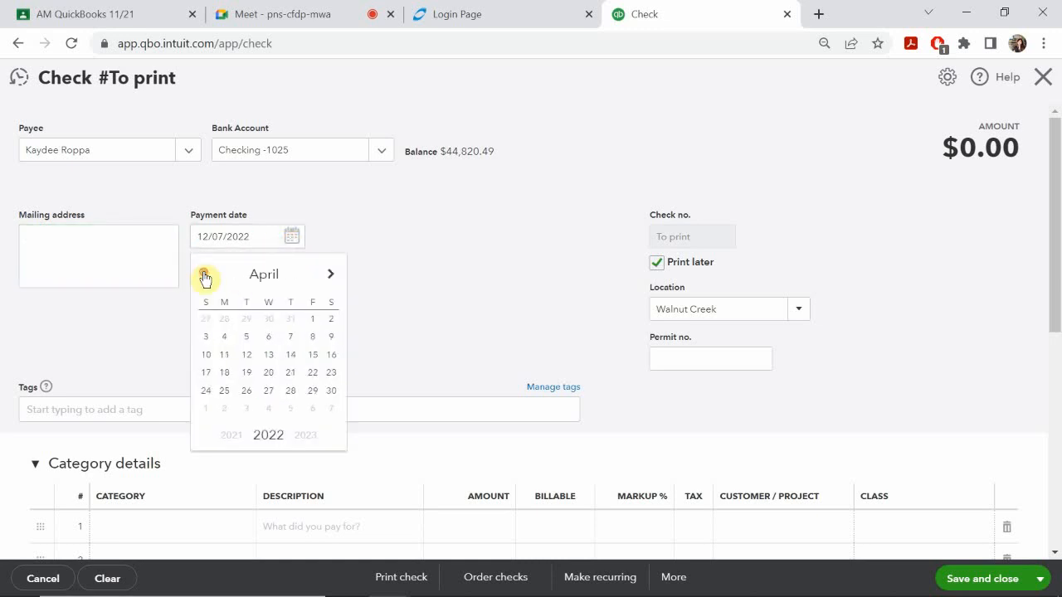
click(204, 275)
click(204, 274)
click(204, 274)
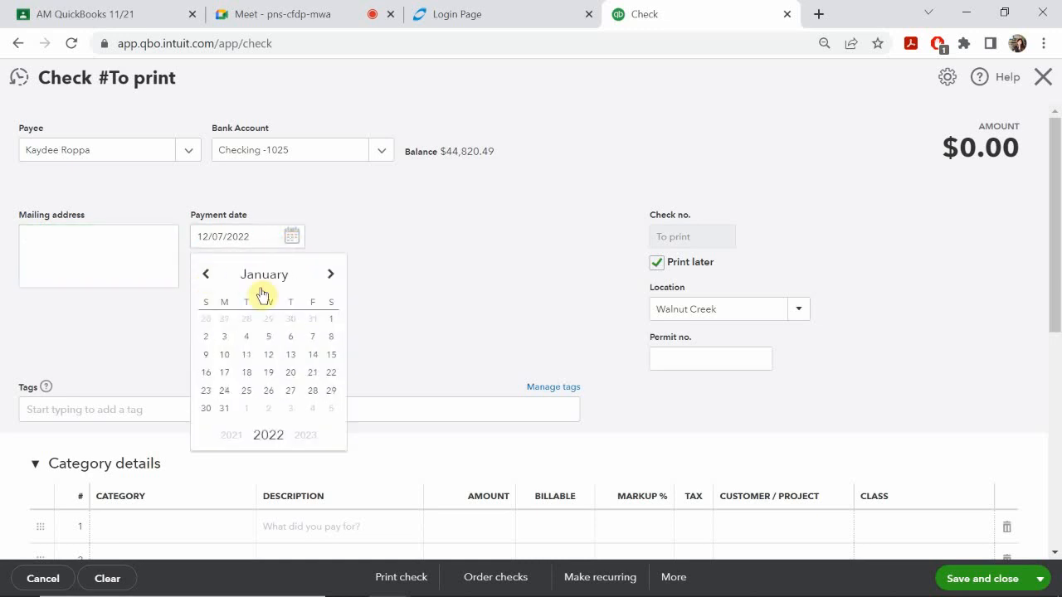
click(314, 355)
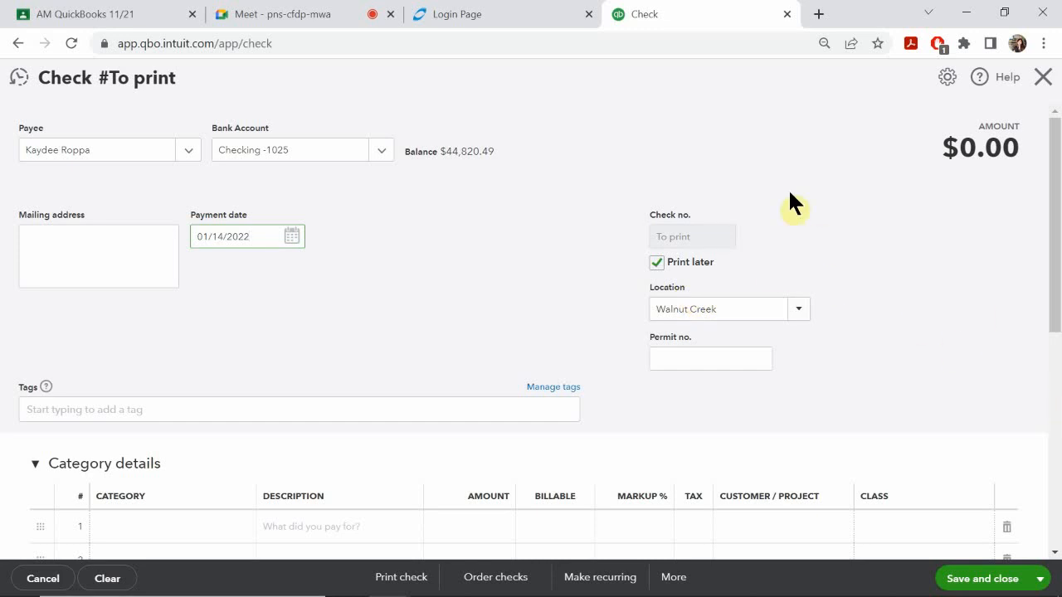
Turn off Print later for the check and set its location to Overhead
click(678, 261)
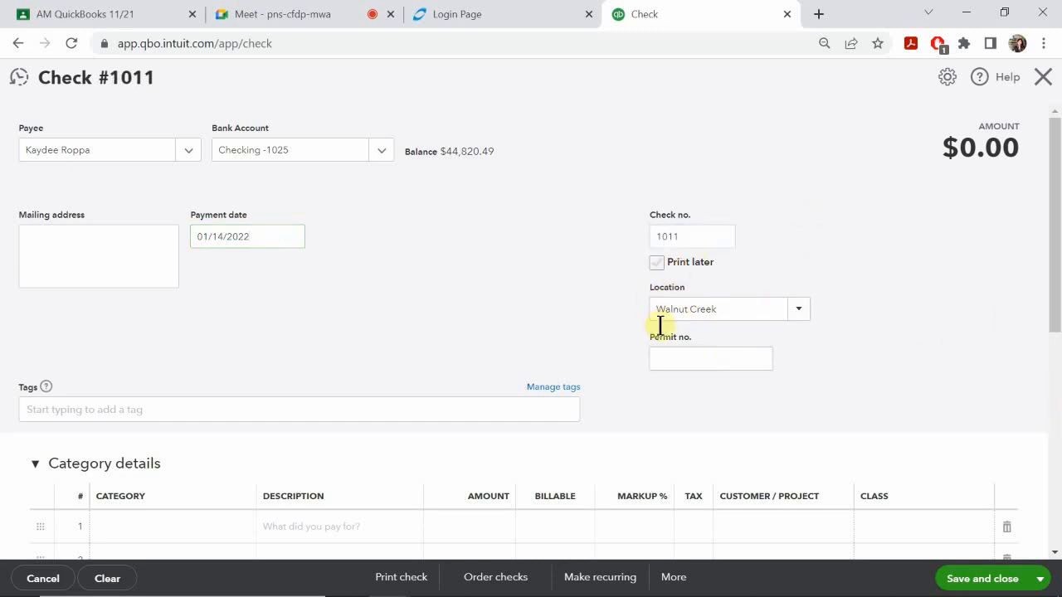
click(729, 309)
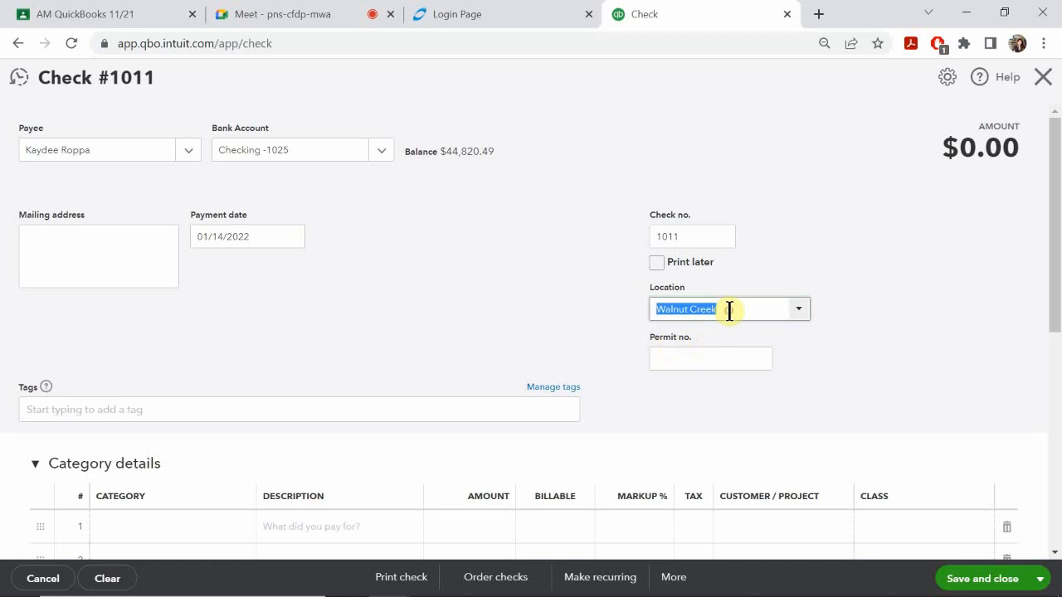
click(799, 310)
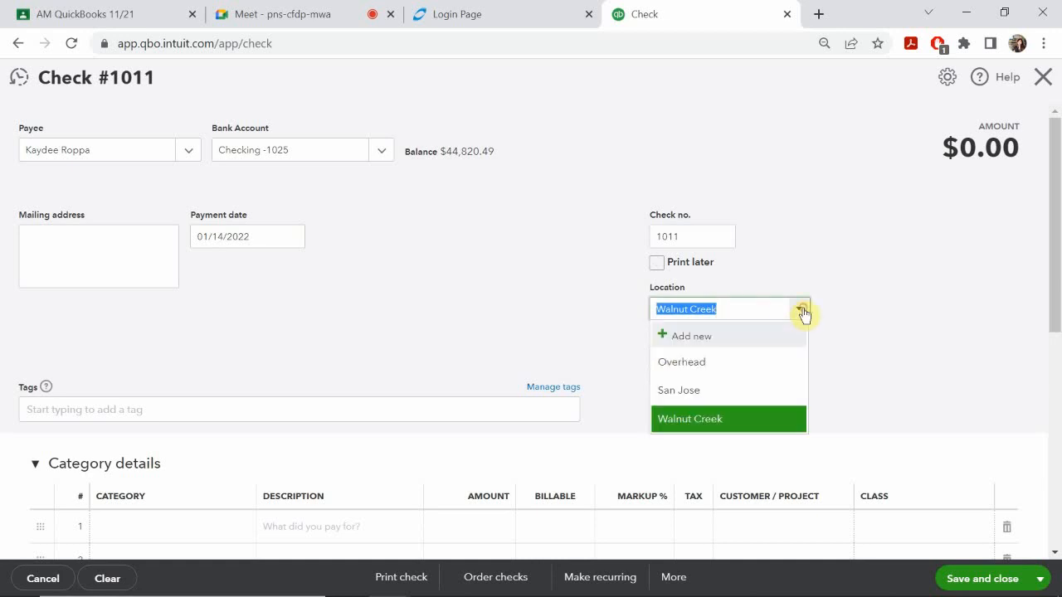
click(688, 358)
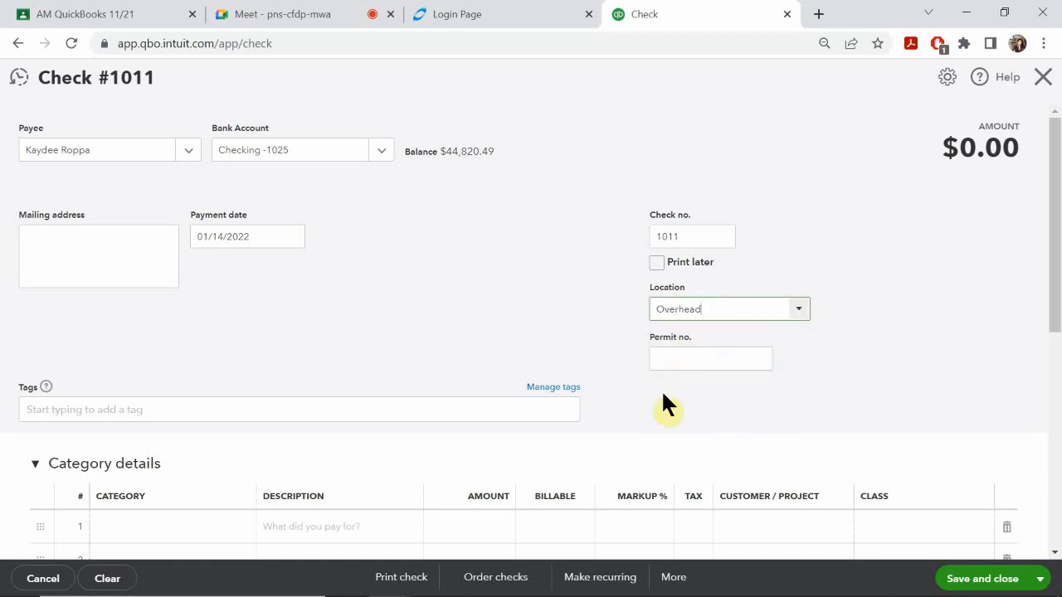
Assign the Salaries & wages sub-account of Payroll expenses as the category on the check's first category line
scroll(268, 391, down, 2)
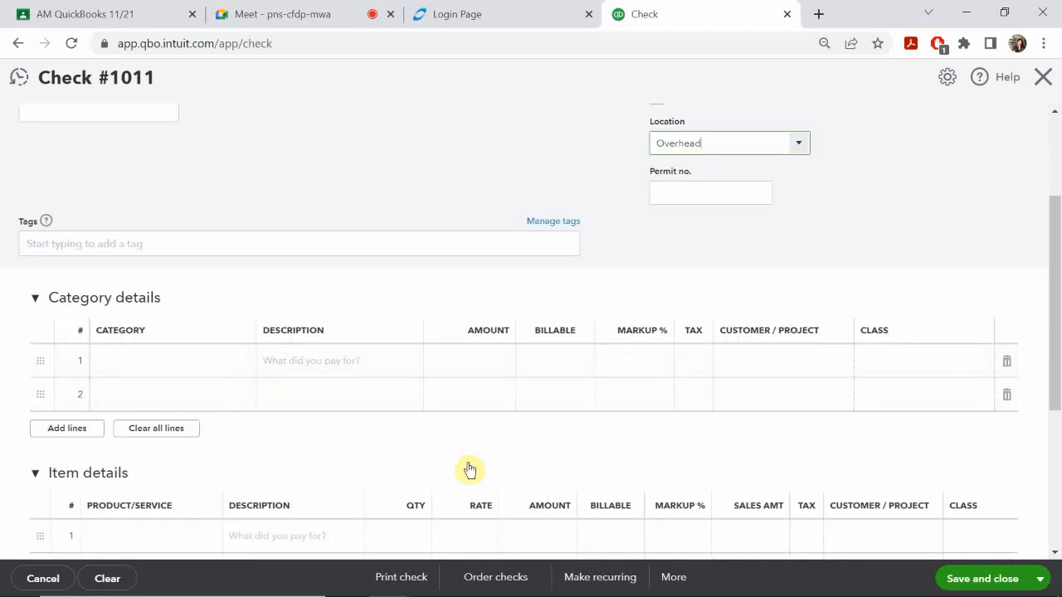
scroll(540, 465, up, 2)
scroll(557, 466, down, 2)
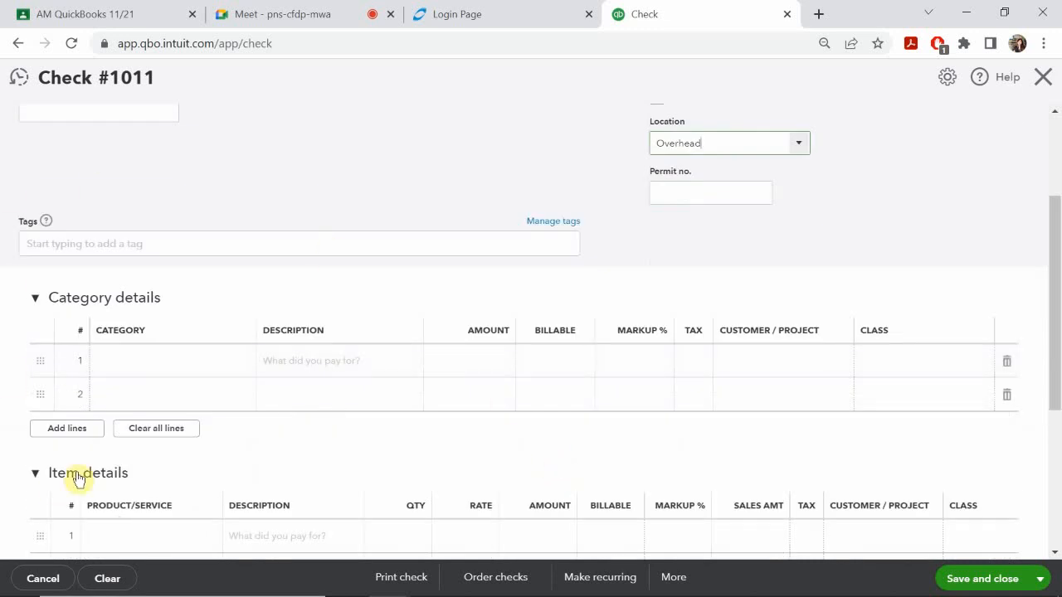
click(161, 373)
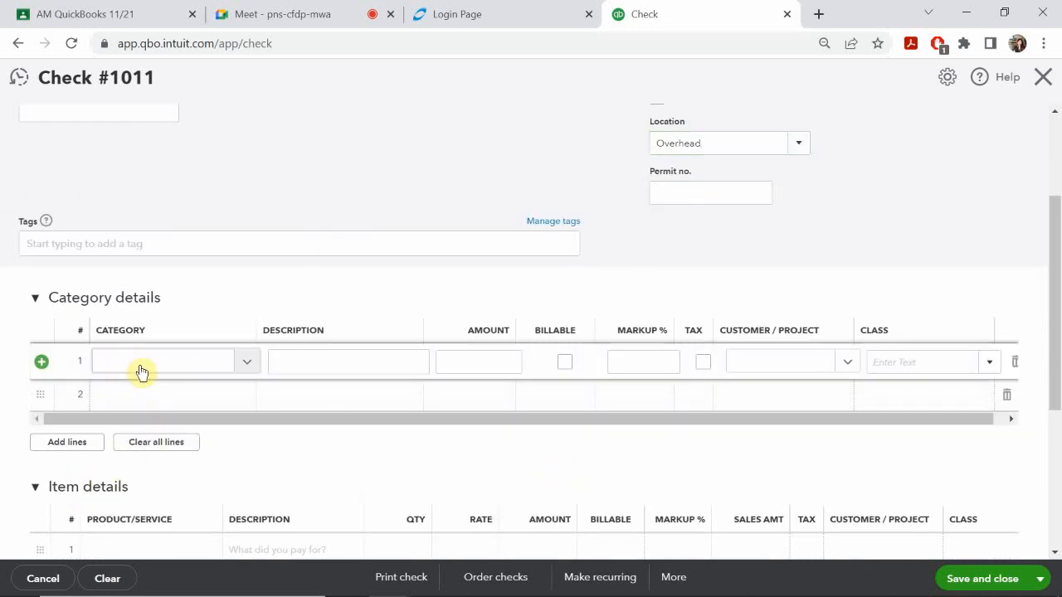
mouse_move(498, 580)
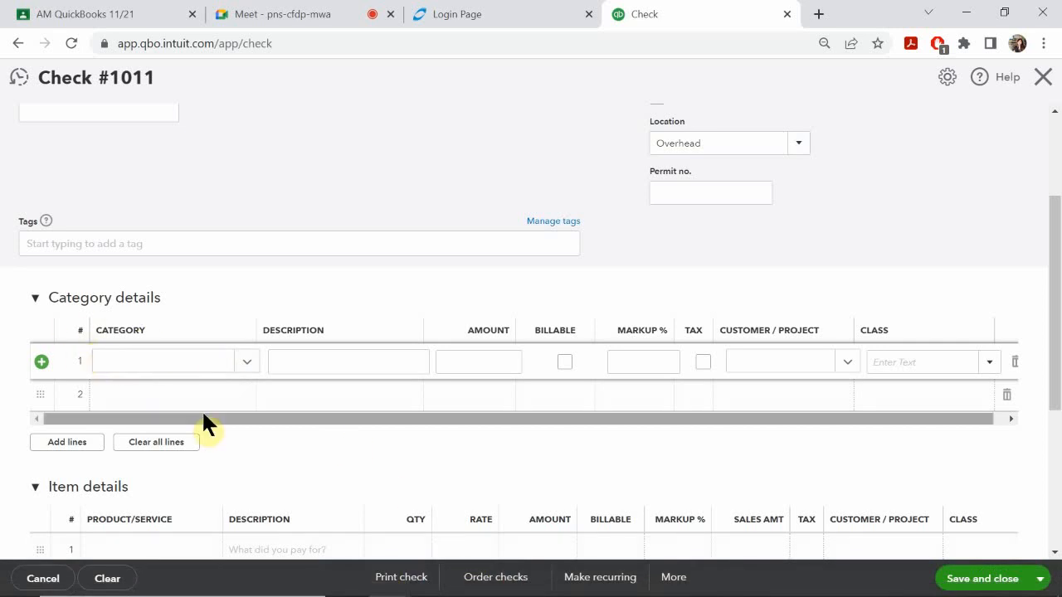
click(143, 365)
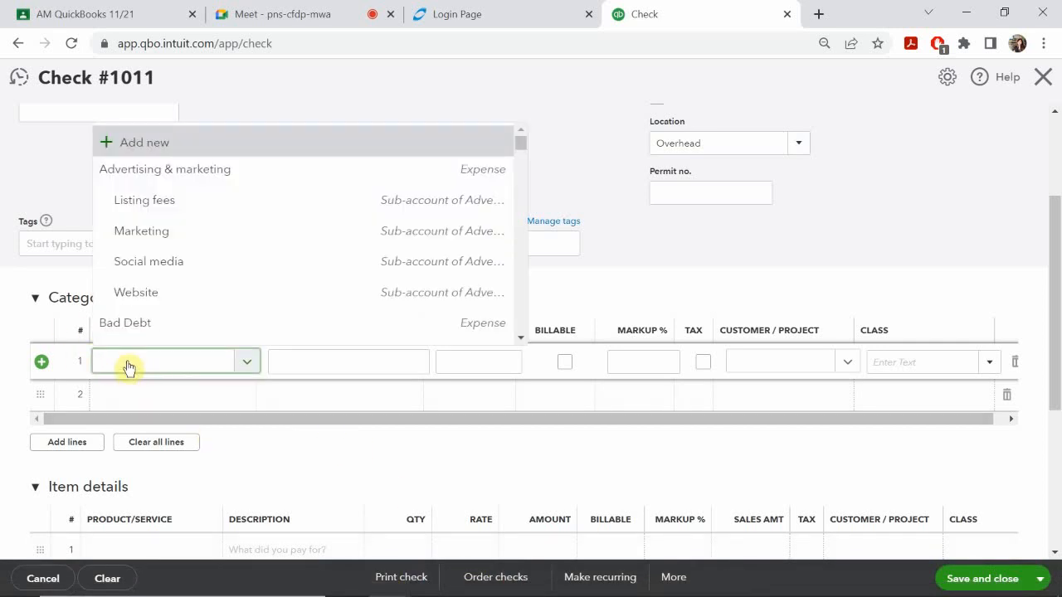
text(s)
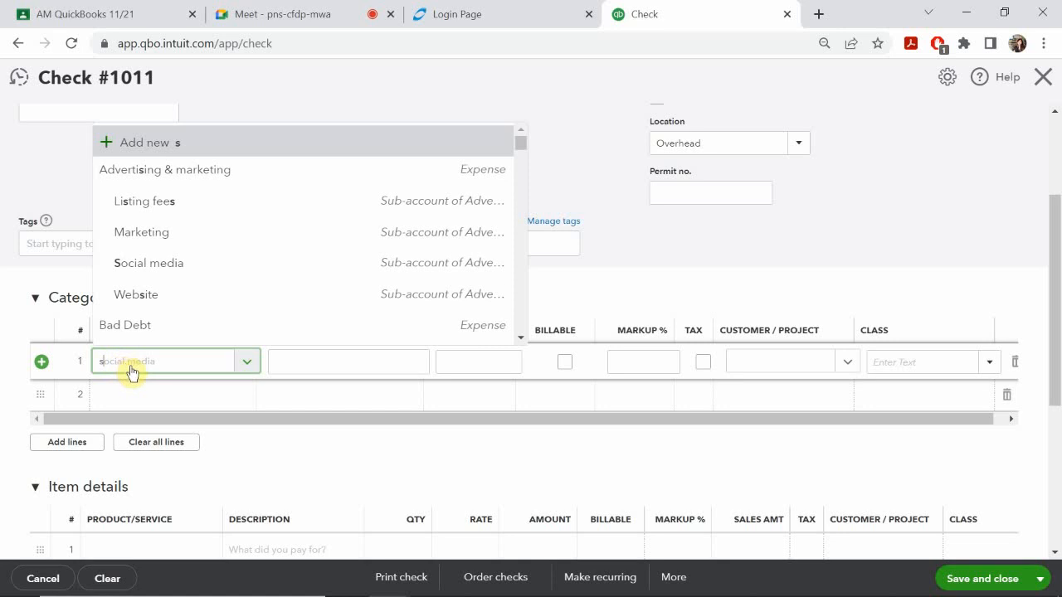
text(a)
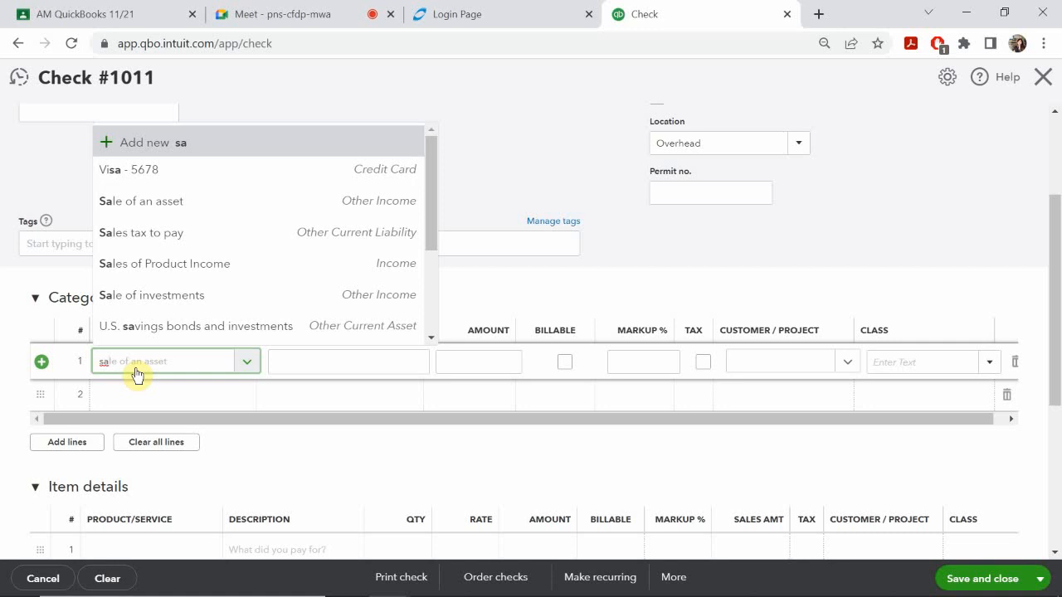
scroll(133, 361, down, 2)
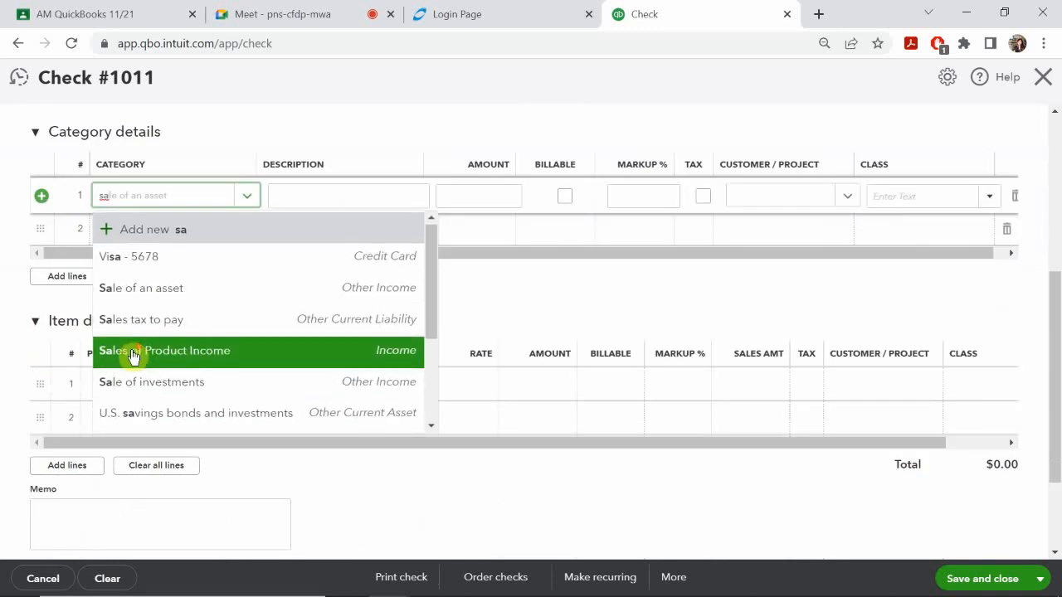
scroll(133, 357, down, 2)
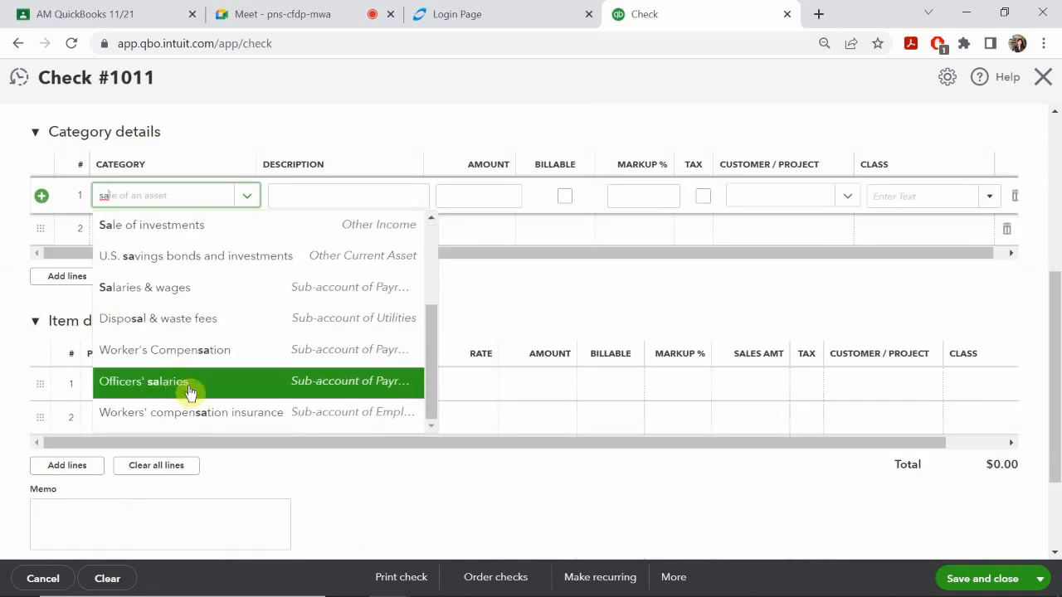
click(191, 297)
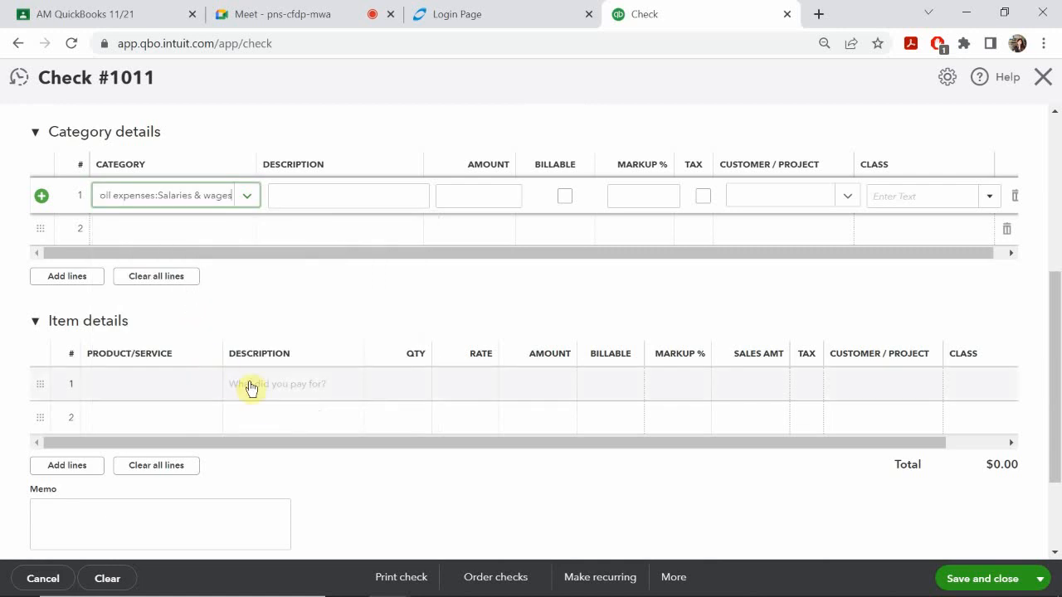
View the product/service choices for the first line of the check's item details
click(210, 378)
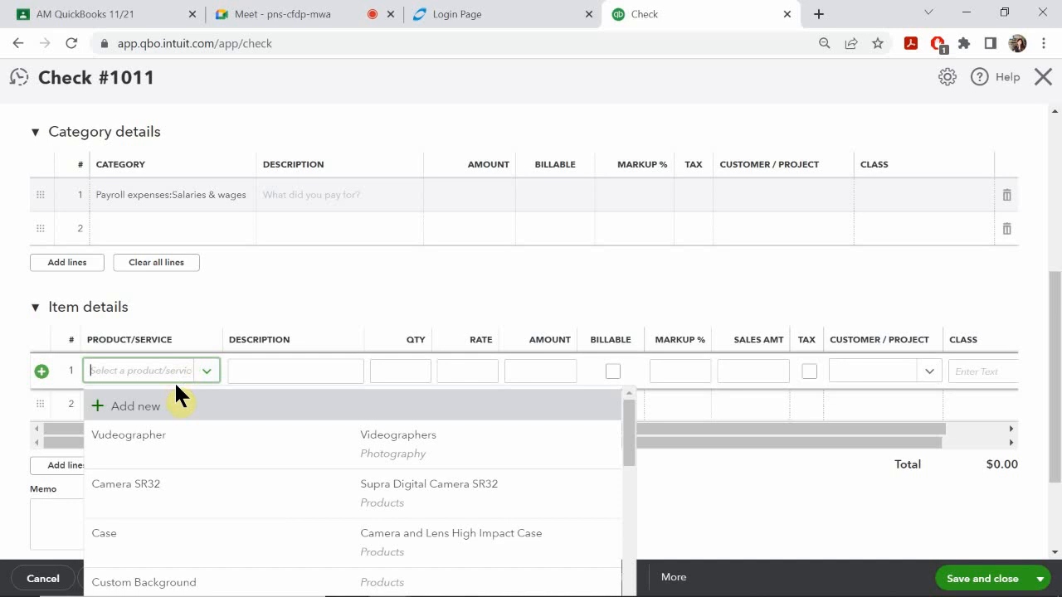
click(124, 366)
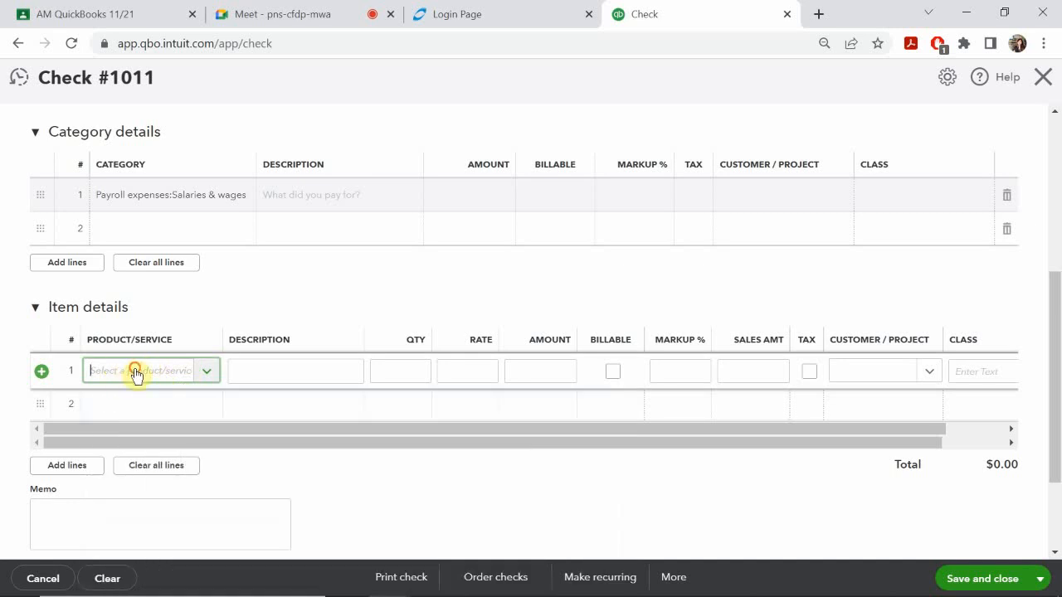
Close the product/service choices and collapse the check's Item details section
click(136, 374)
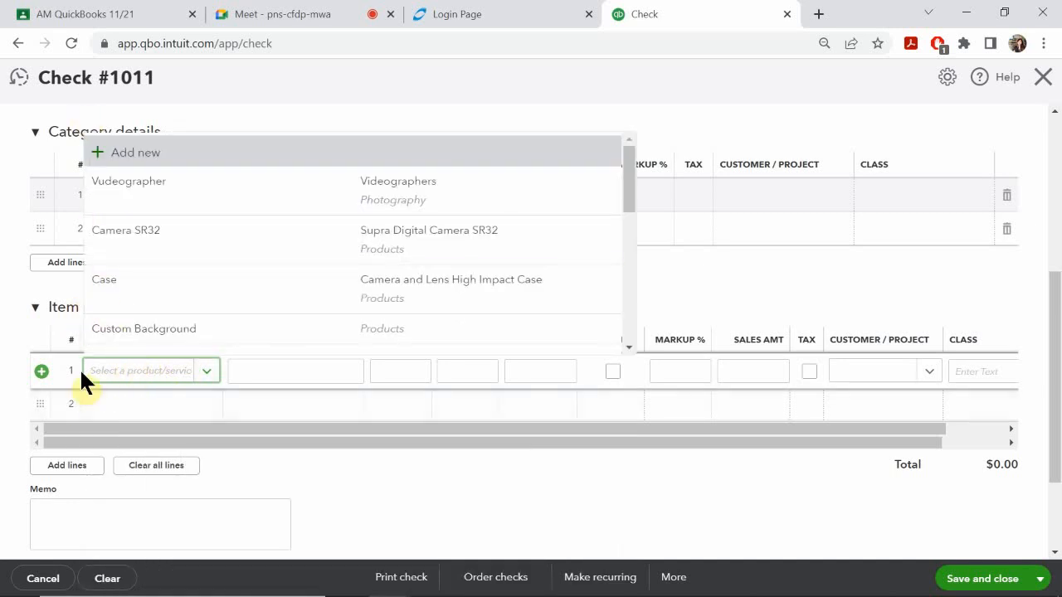
click(123, 376)
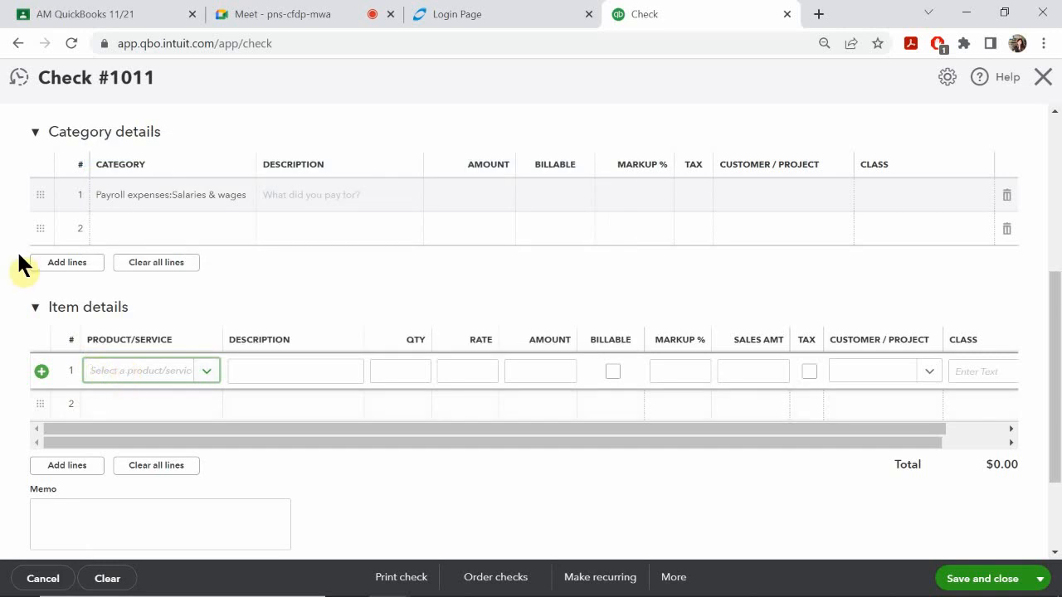
click(27, 299)
click(33, 307)
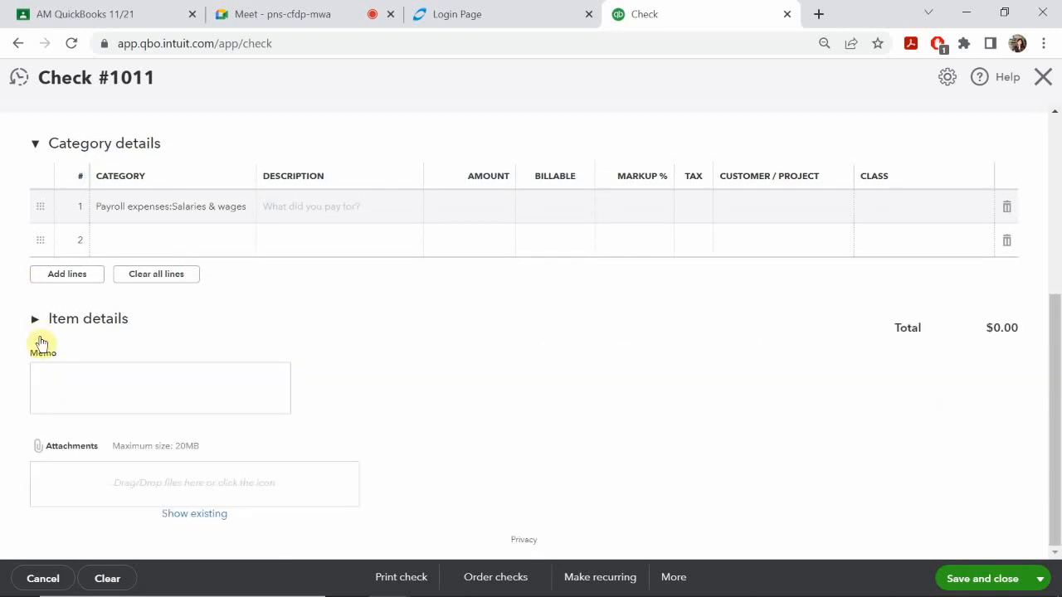
Enter 17*38 as the amount on the Salaries & wages line and set its class to Administrative
scroll(37, 320, up, 1)
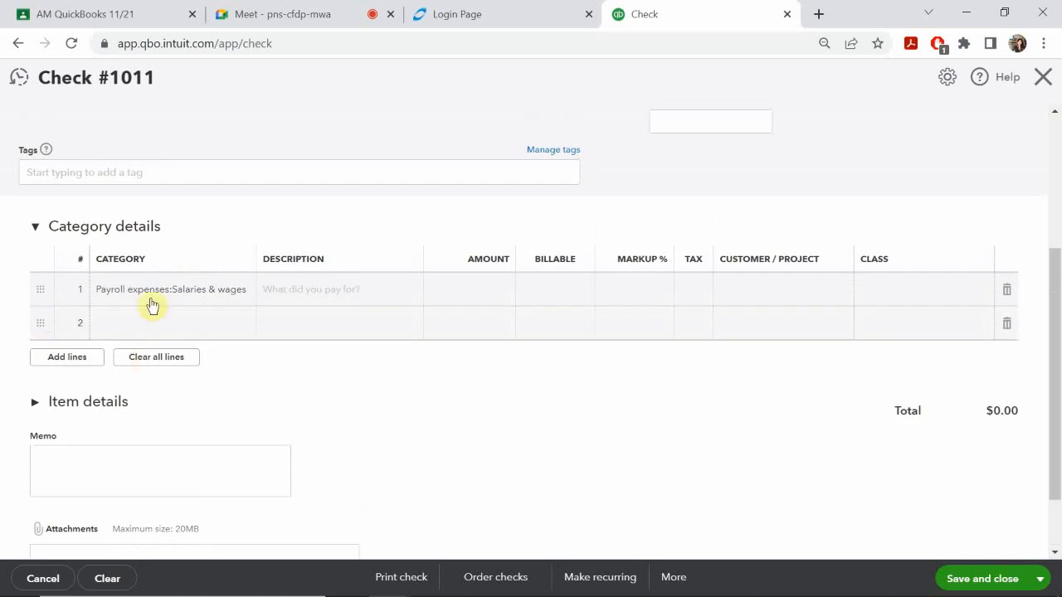
scroll(137, 324, up, 1)
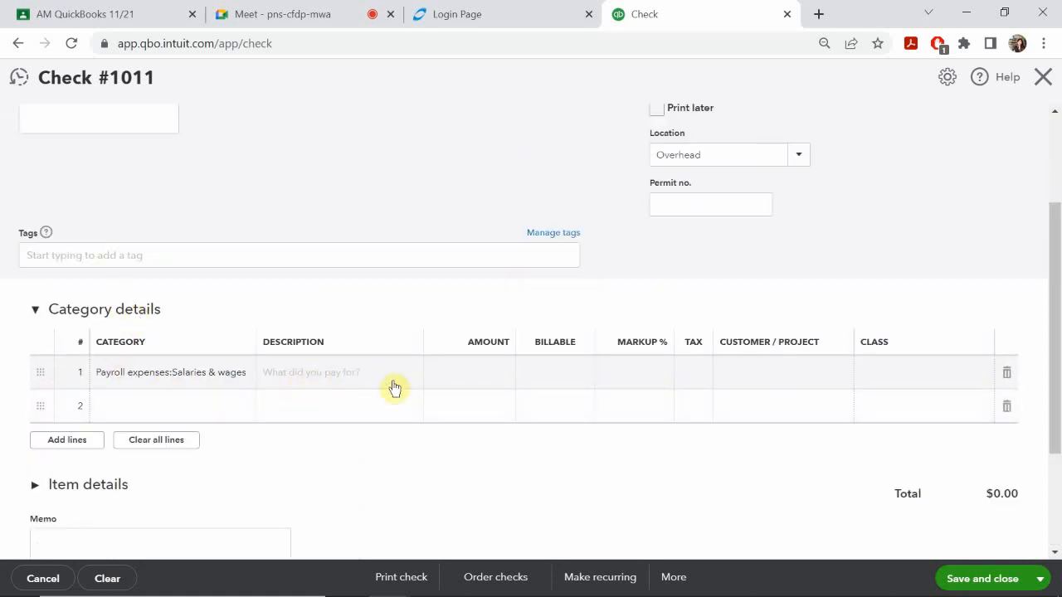
click(495, 372)
mouse_move(485, 596)
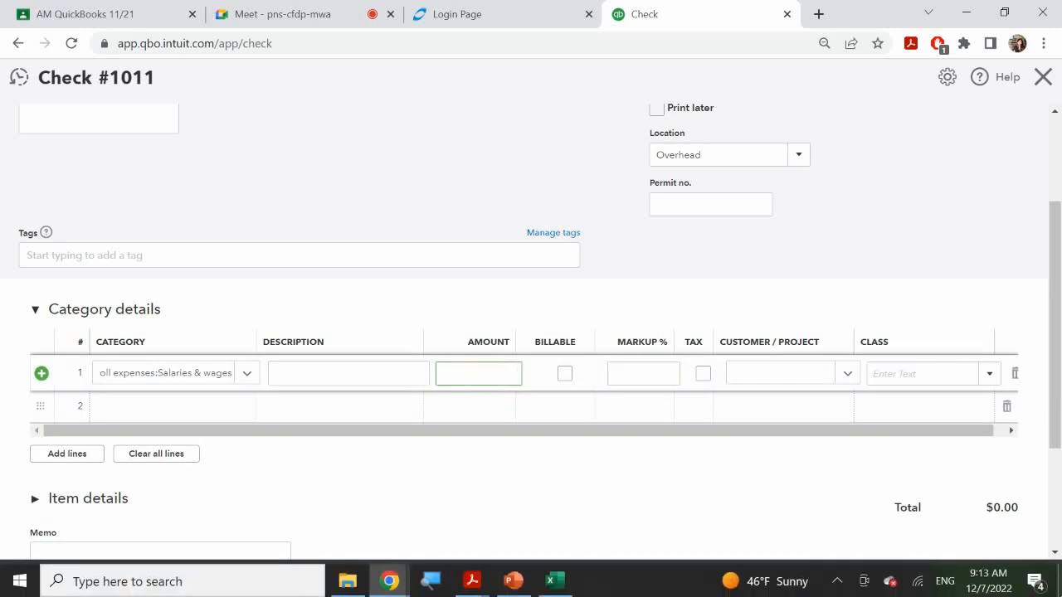
text(17*38)
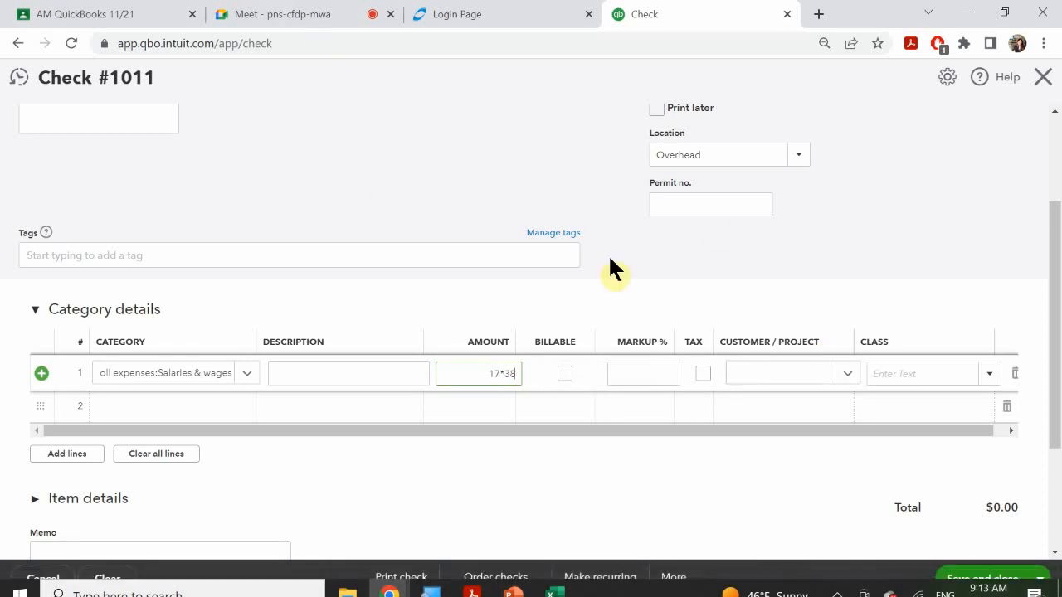
click(894, 372)
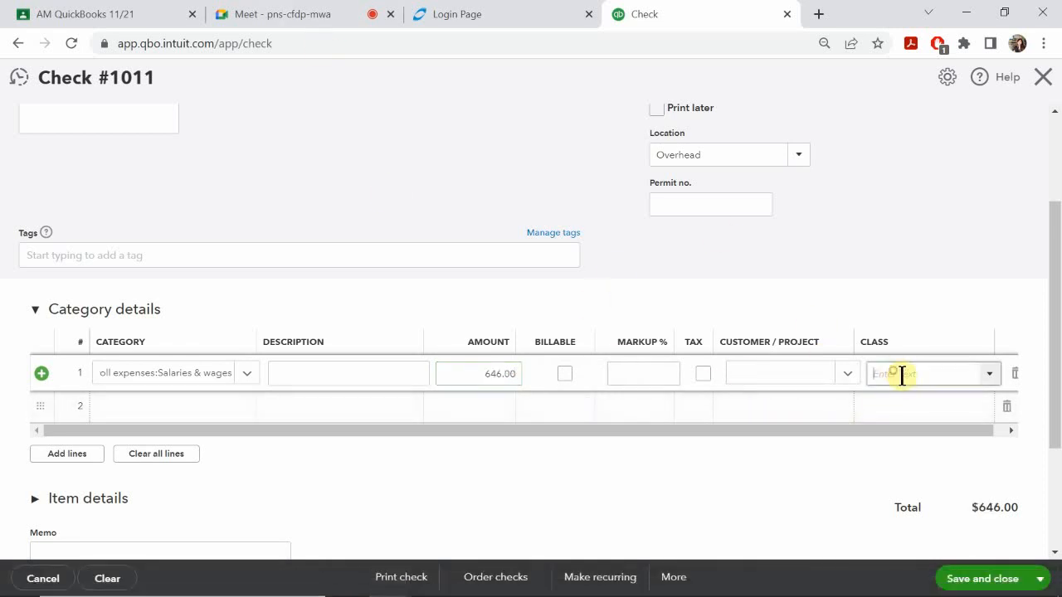
click(982, 375)
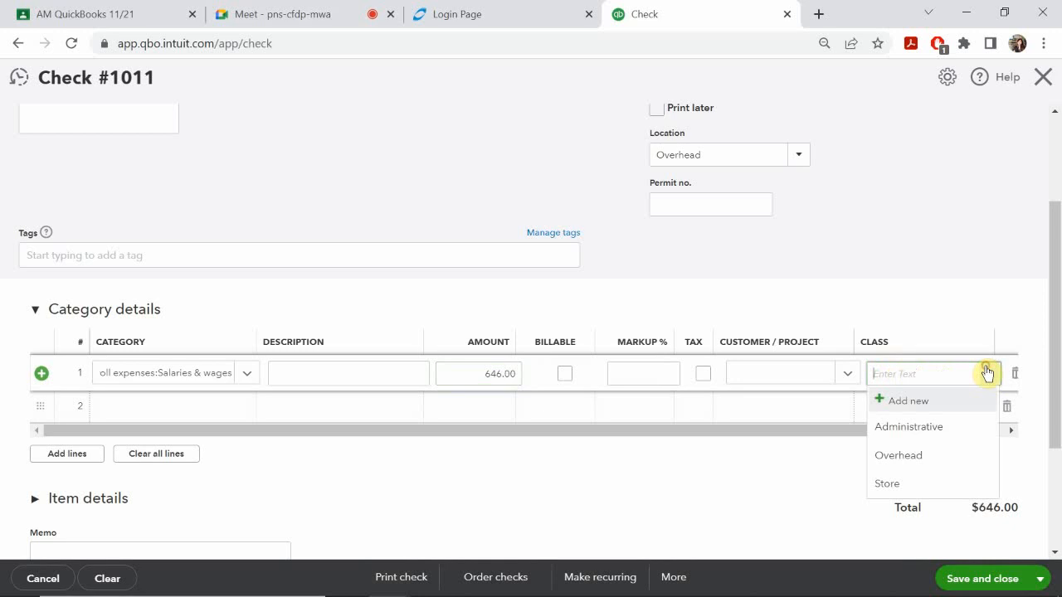
click(907, 430)
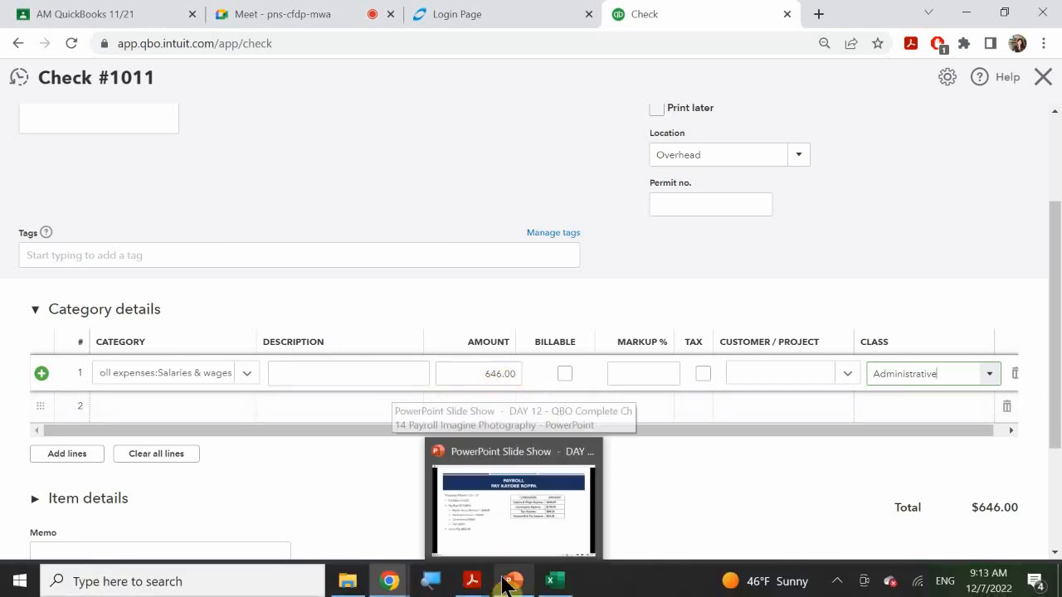
Consult the PowerPoint payroll slide and fill the check's second category line with Payroll expenses:Vacation/Sick Pay and an amount of 17*2
mouse_move(408, 576)
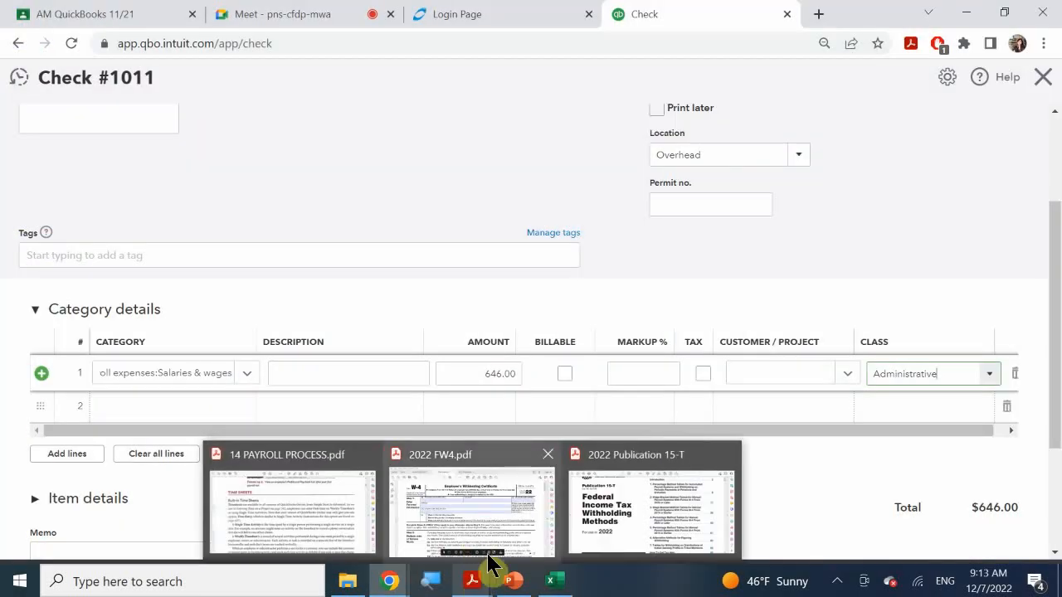
mouse_move(507, 531)
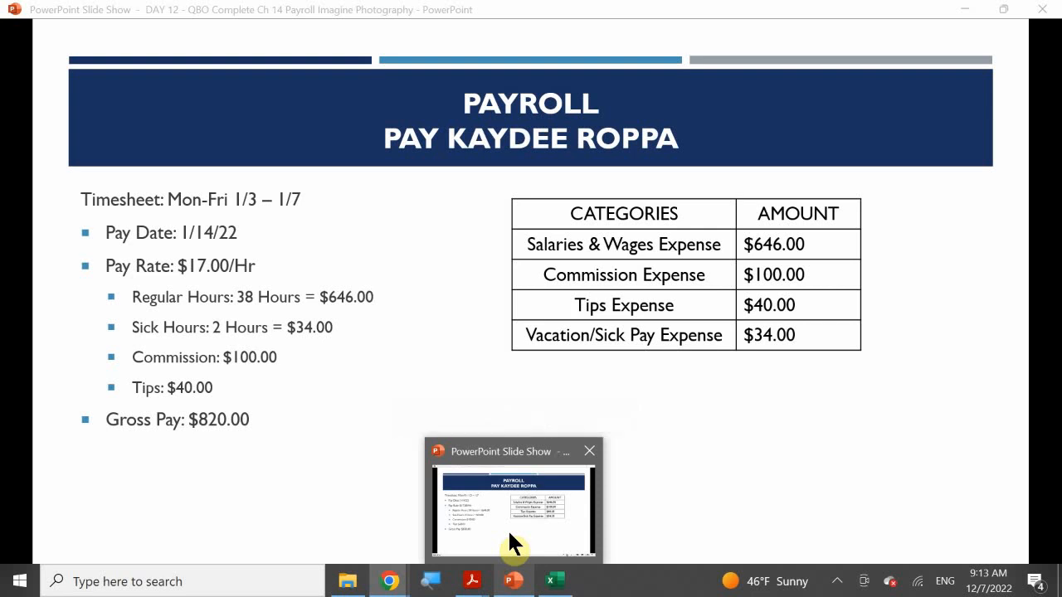
key(alt+Tab)
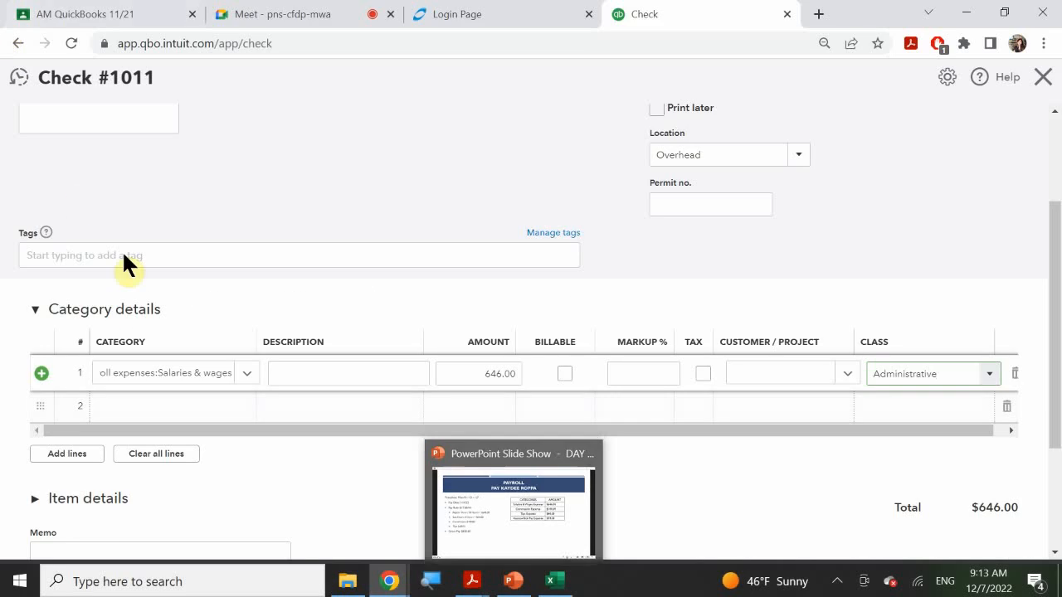
click(154, 407)
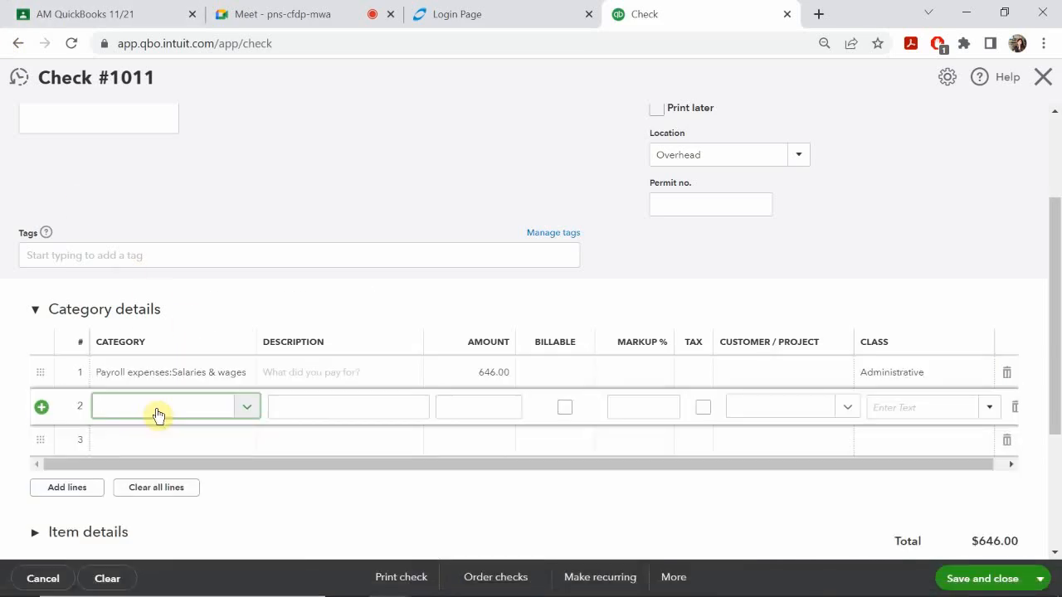
text(va)
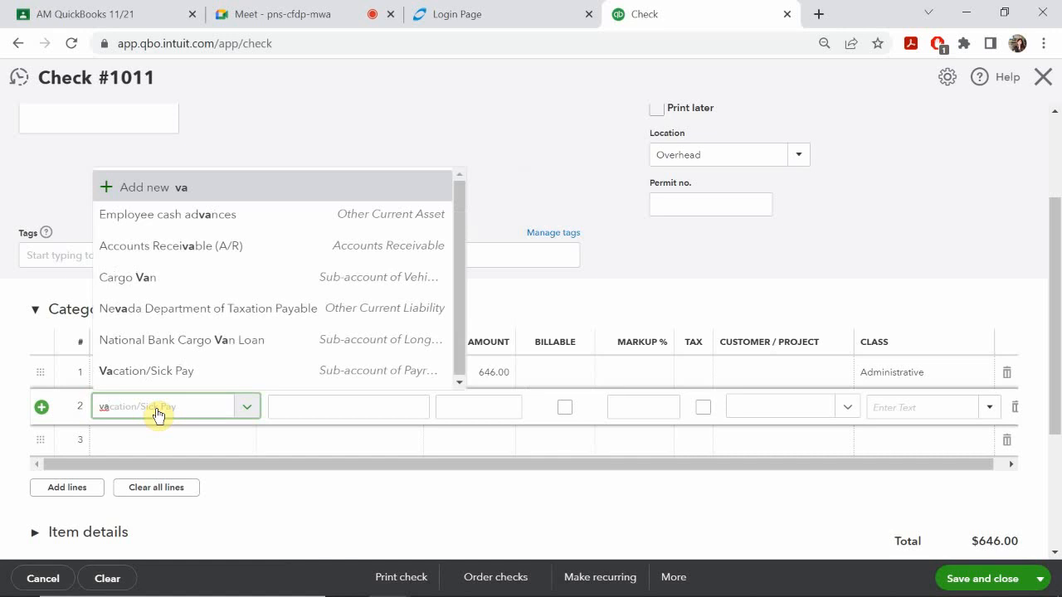
text(ca)
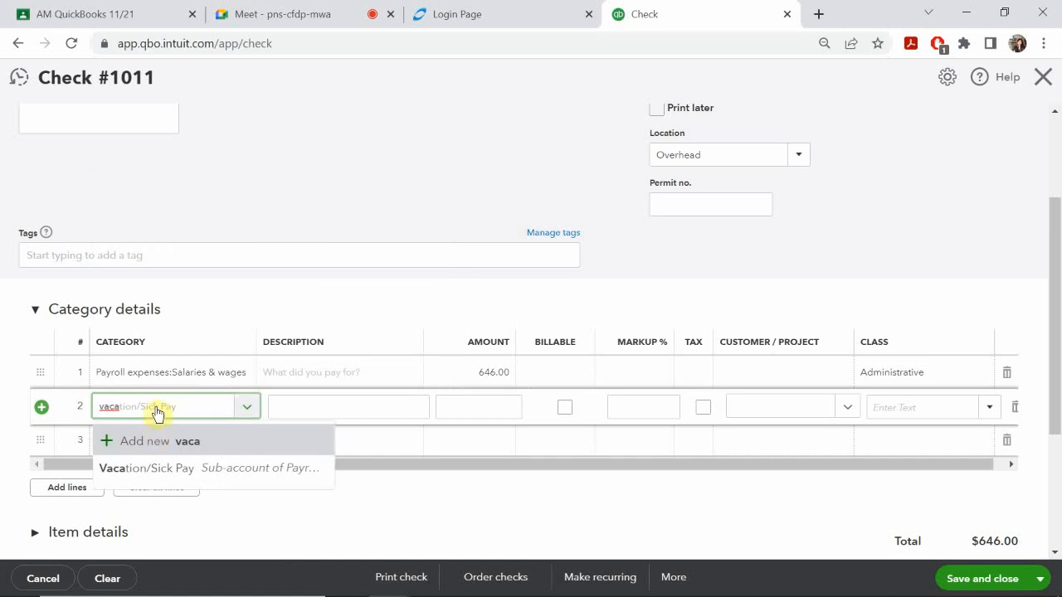
click(164, 470)
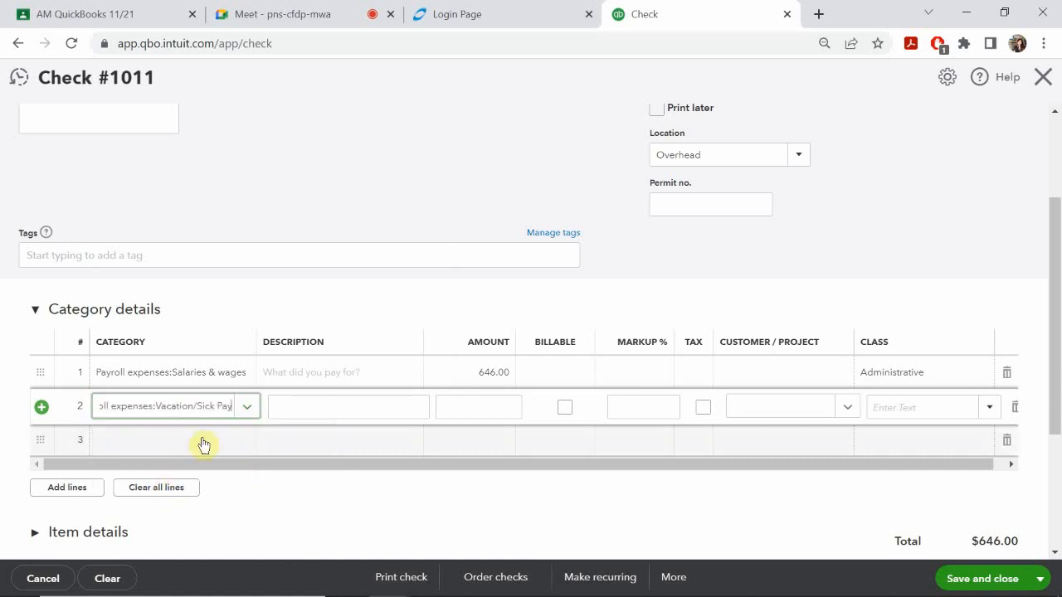
click(471, 410)
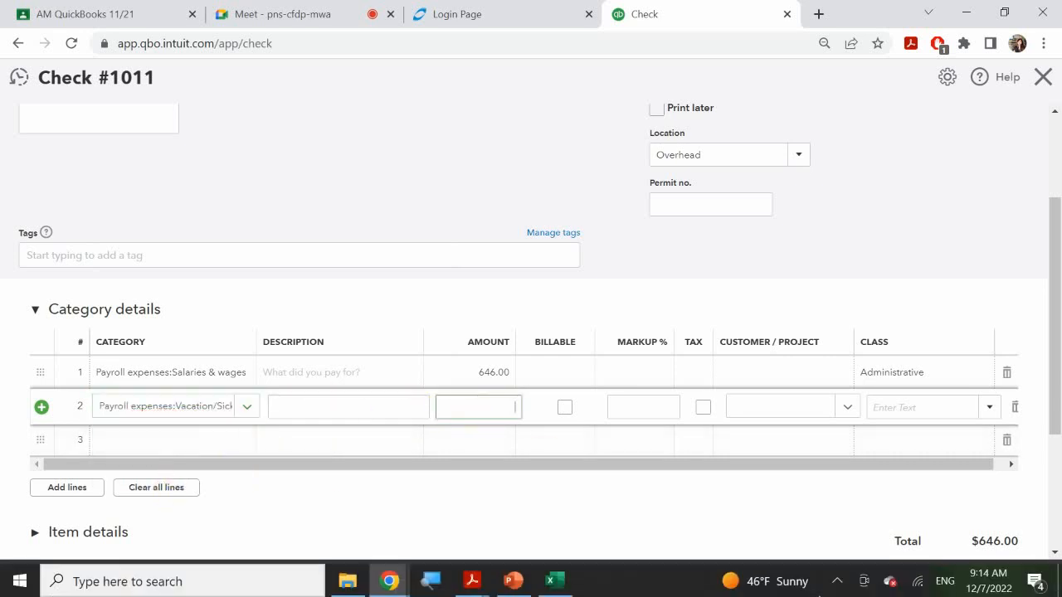
text(17*2)
Fill the third category line with the Commissions sub-account of Payroll expenses and an amount of 100
click(466, 440)
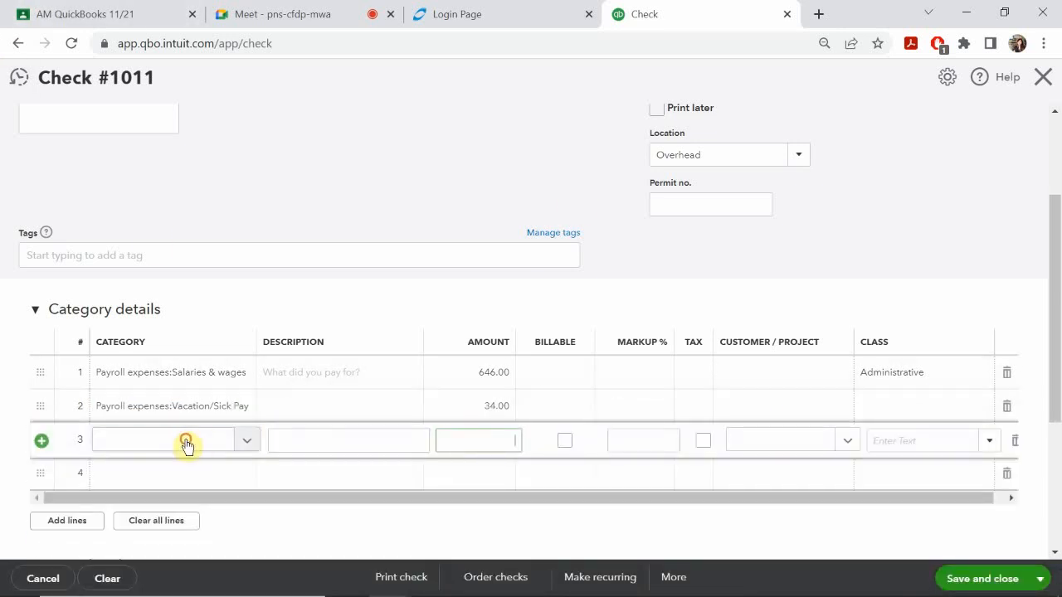
click(186, 445)
text(comm)
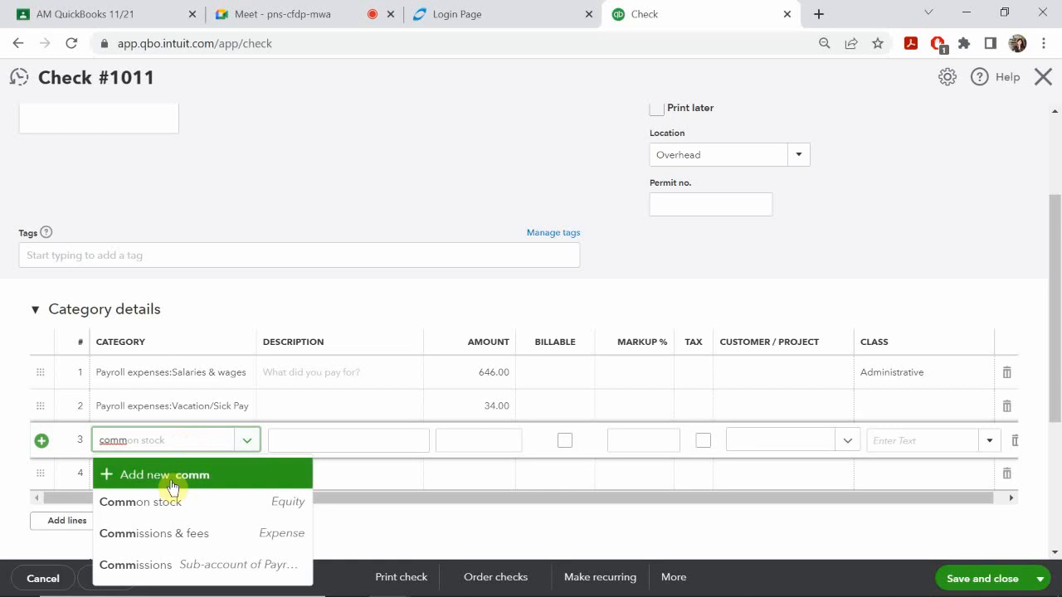
click(143, 576)
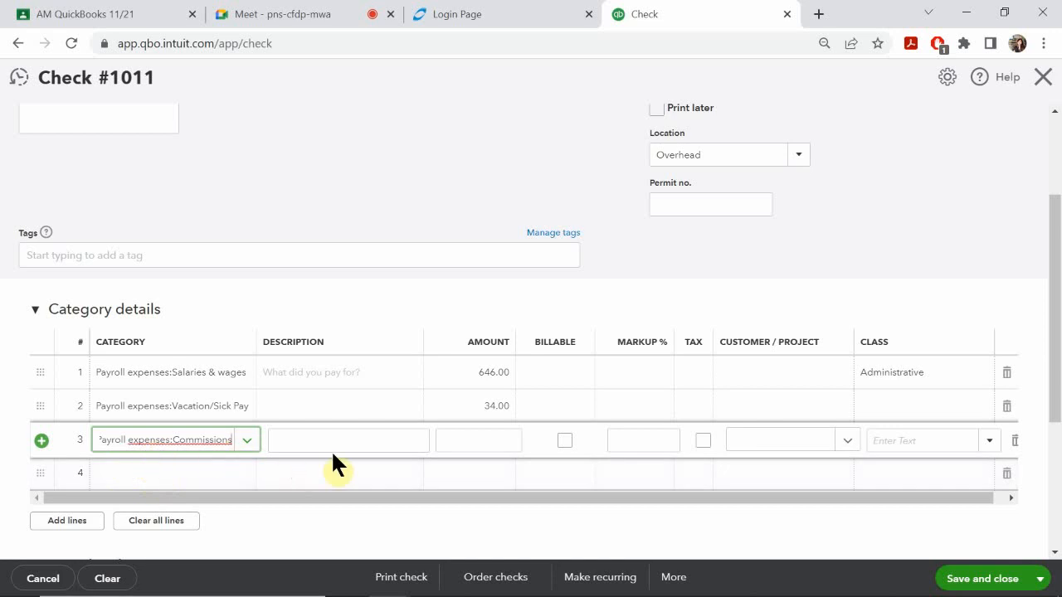
click(472, 440)
text(100)
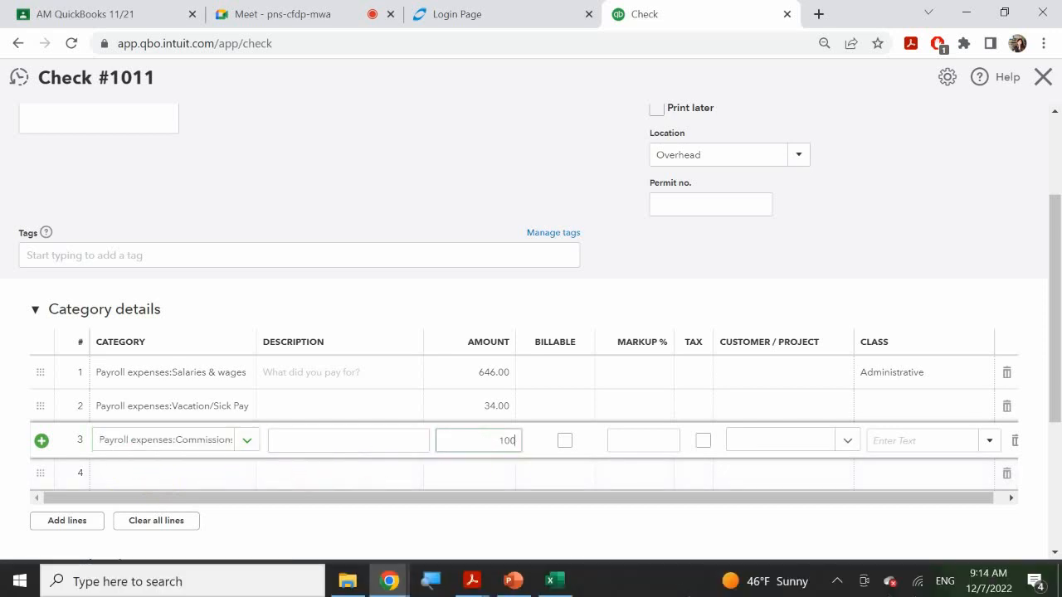
Fill the fourth category line with the Tips sub-account of Payroll expenses and an amount of 40.00
click(155, 476)
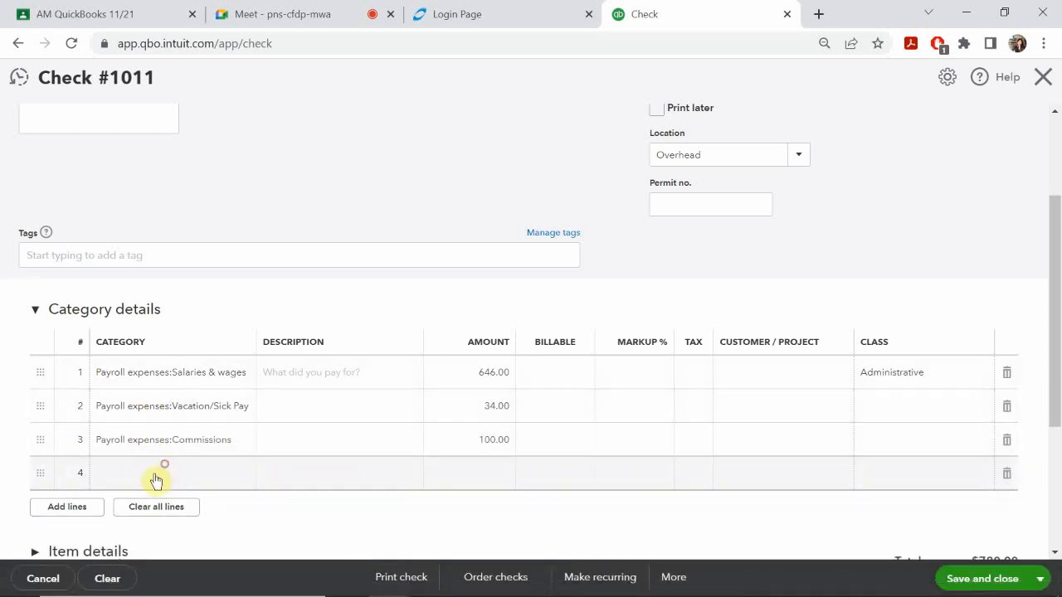
click(326, 579)
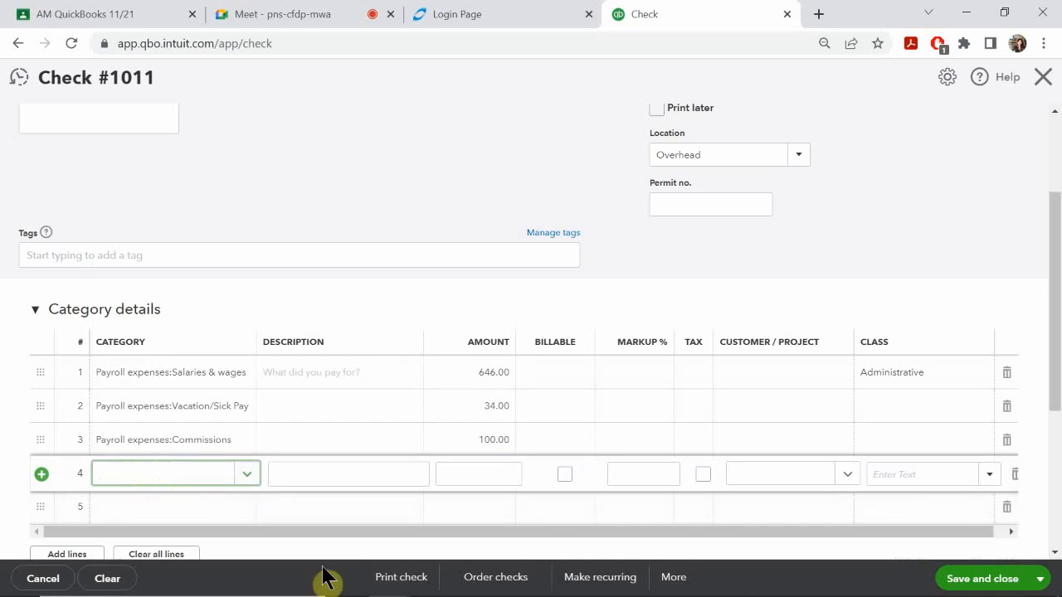
text(tips)
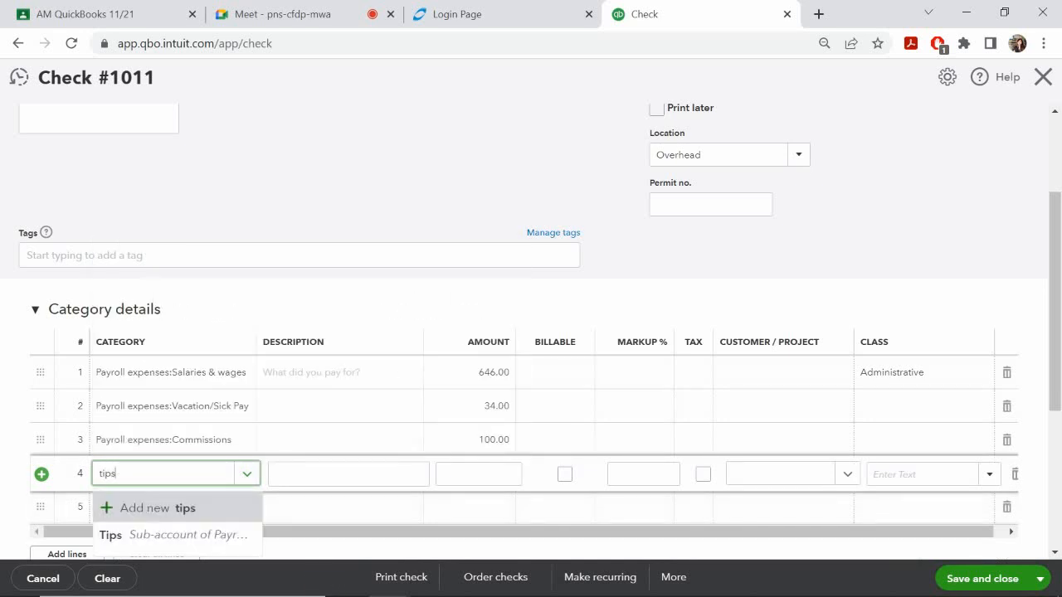
click(116, 535)
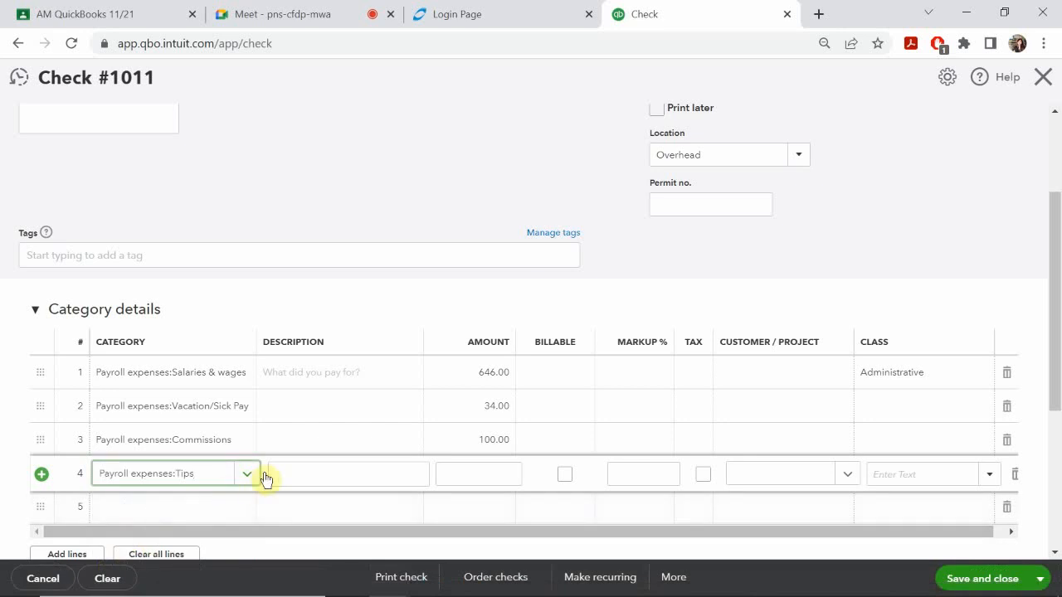
click(488, 475)
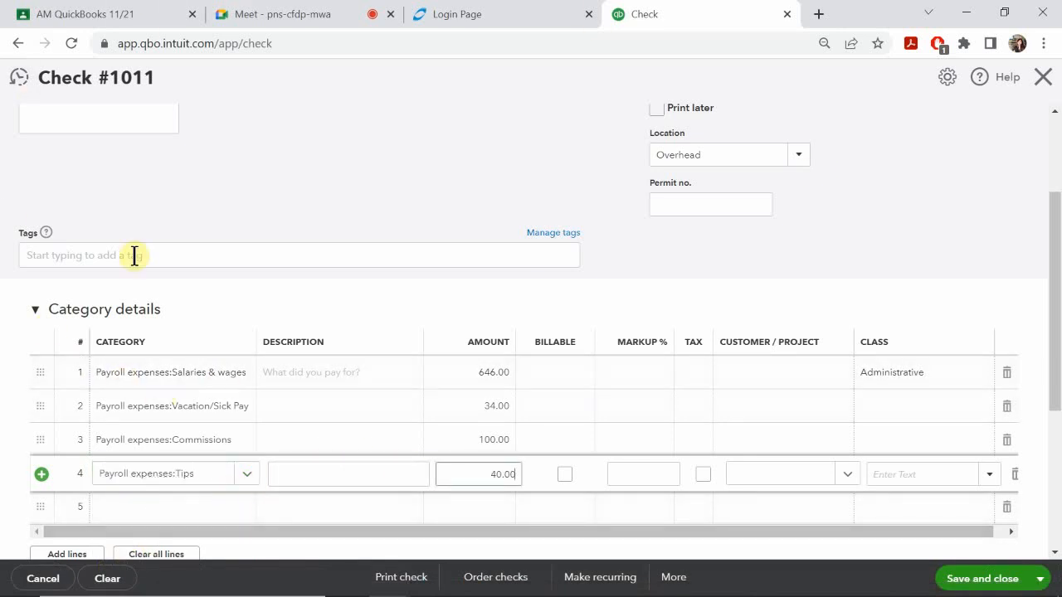
click(556, 472)
Review the check's total and category lines, and switch to PowerPoint to view the slide on determining federal income tax withholdings
scroll(464, 440, down, 1)
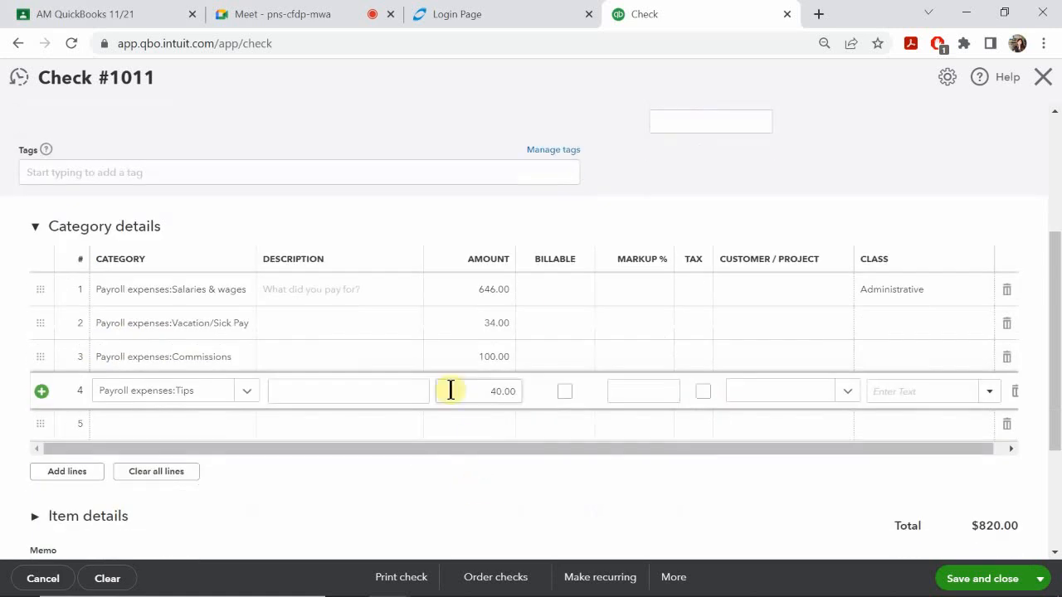
scroll(436, 377, up, 1)
scroll(896, 260, up, 2)
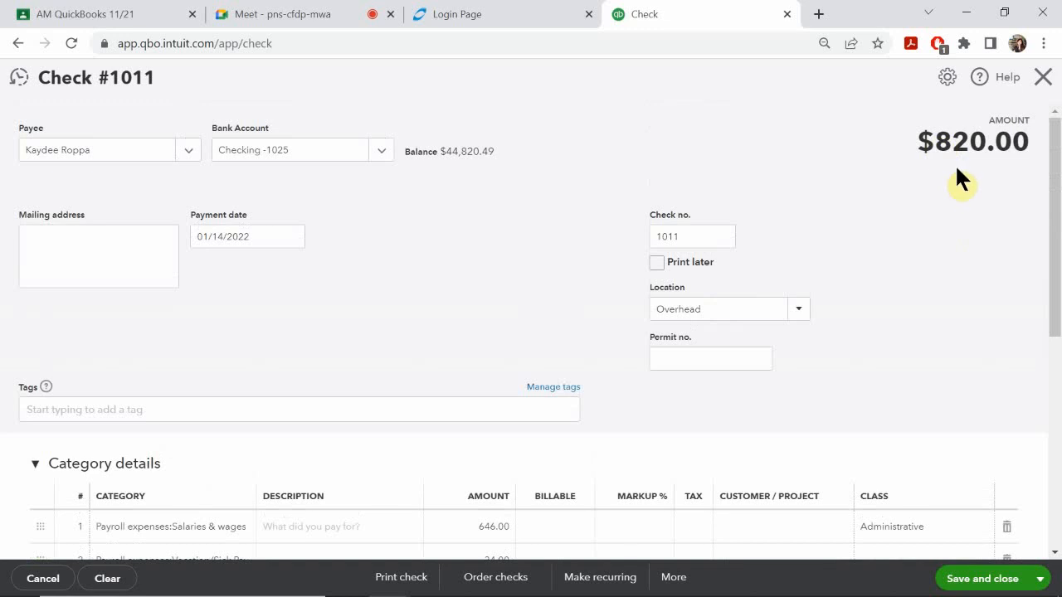
scroll(946, 170, down, 3)
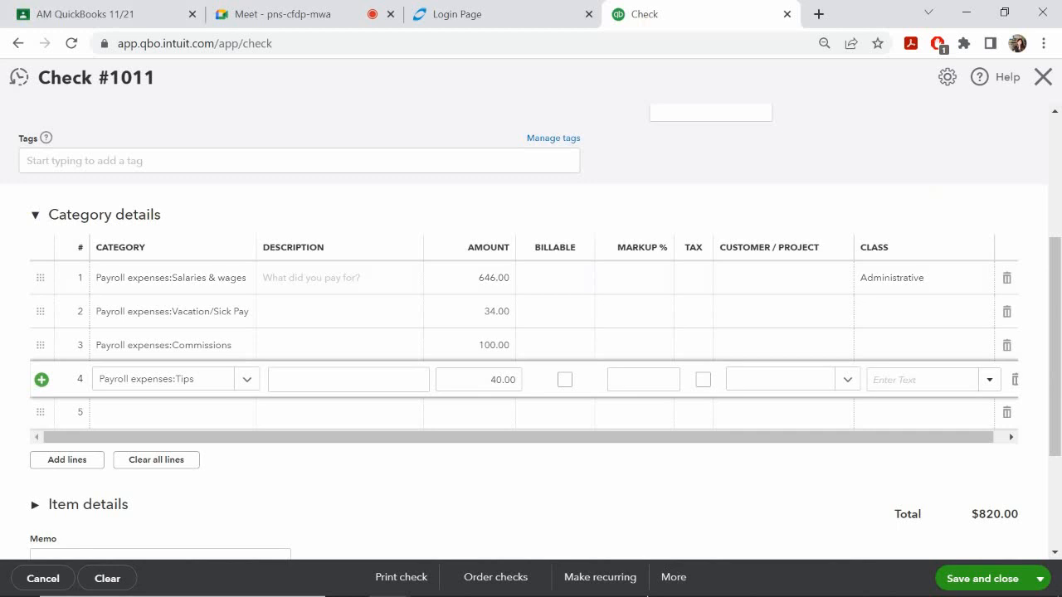
mouse_move(423, 581)
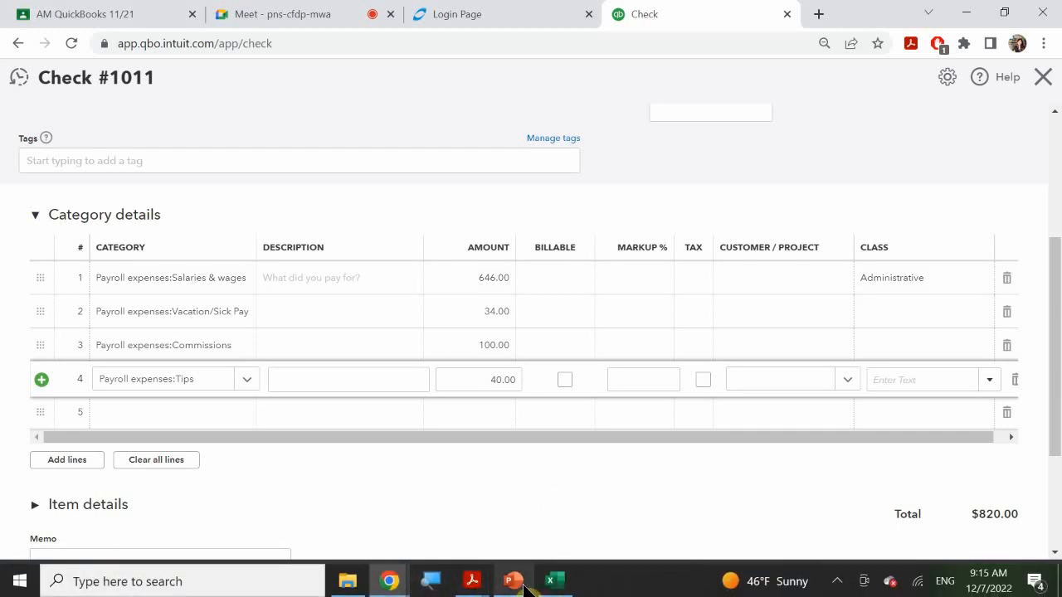
mouse_move(524, 586)
click(515, 524)
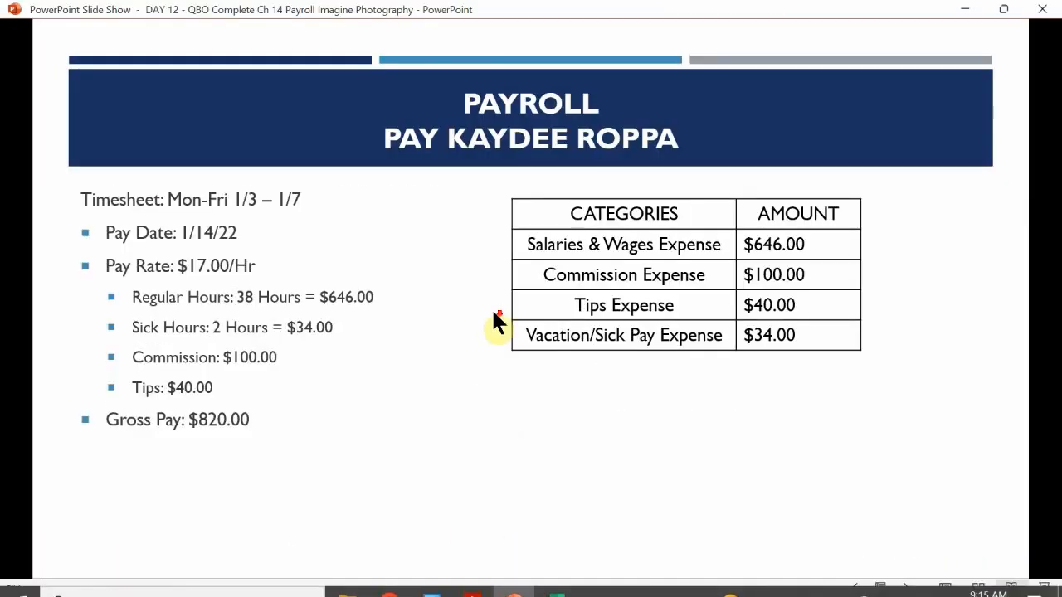
click(494, 322)
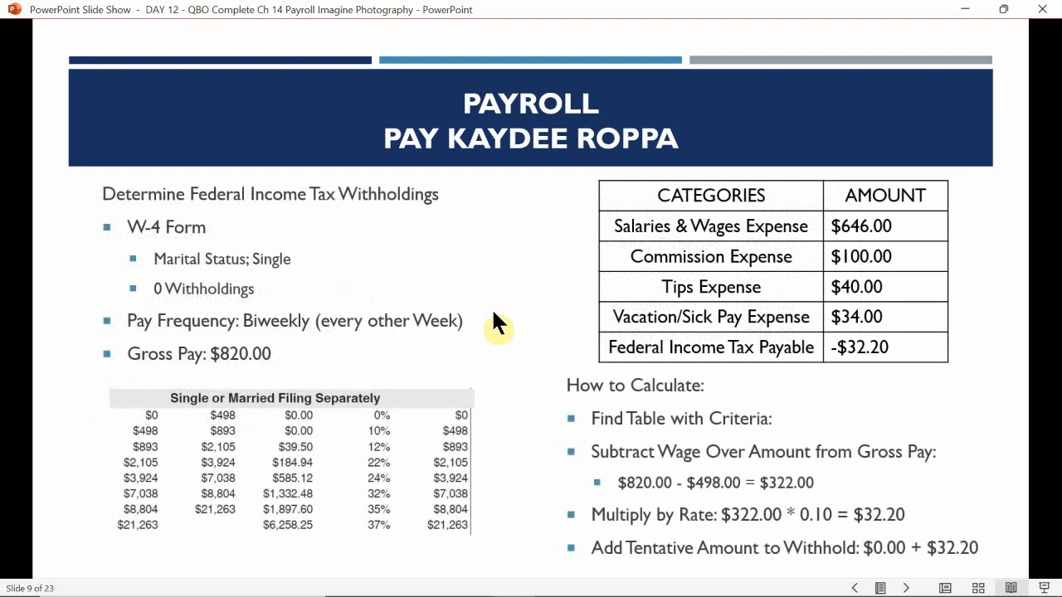
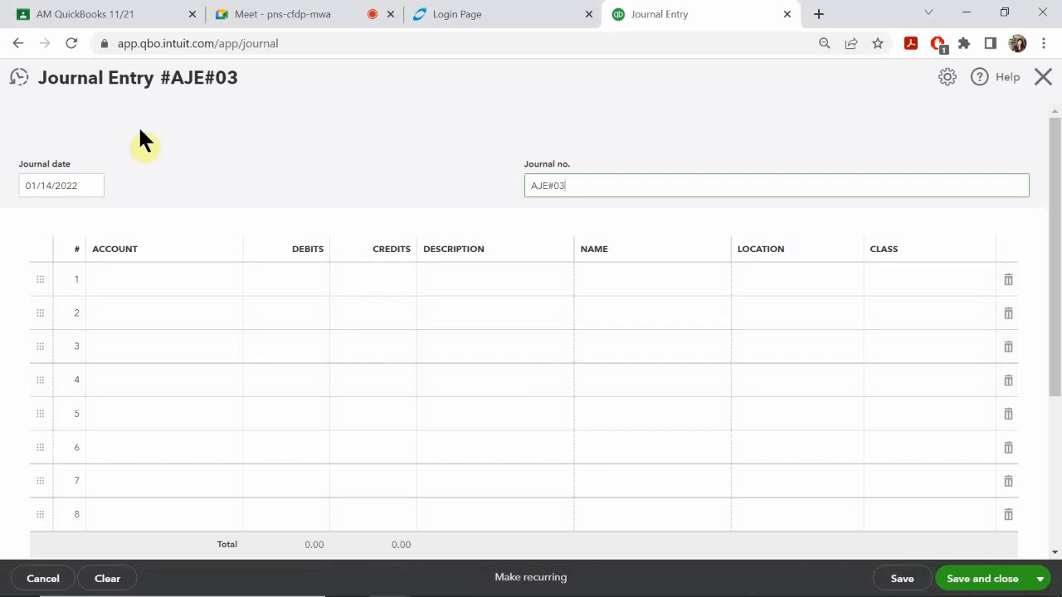
Set the first journal line's account to the Company Social Security sub-account of Payroll wages and tax to pay
click(152, 281)
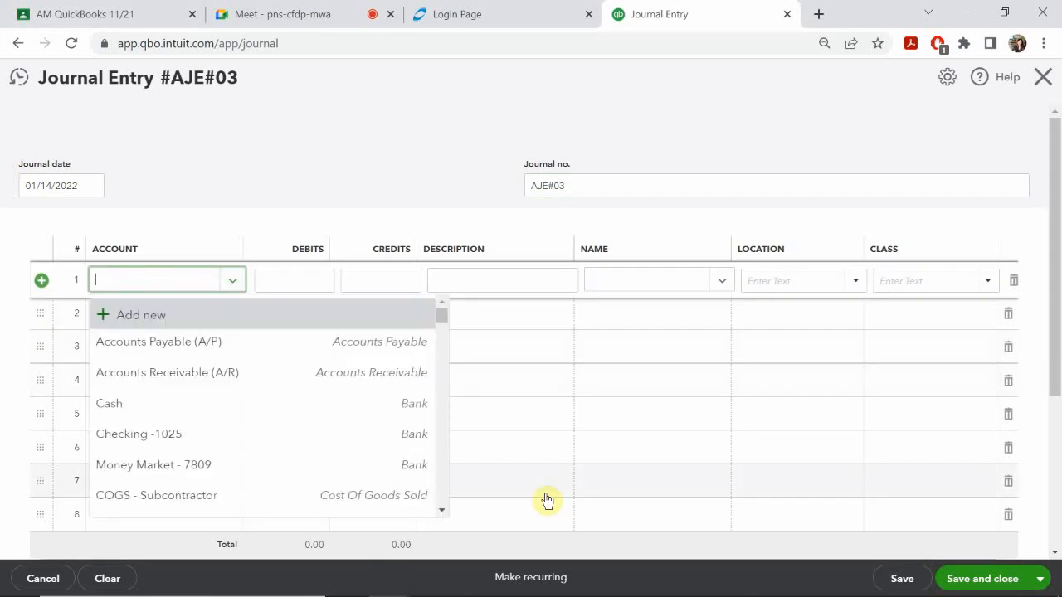
text(comp)
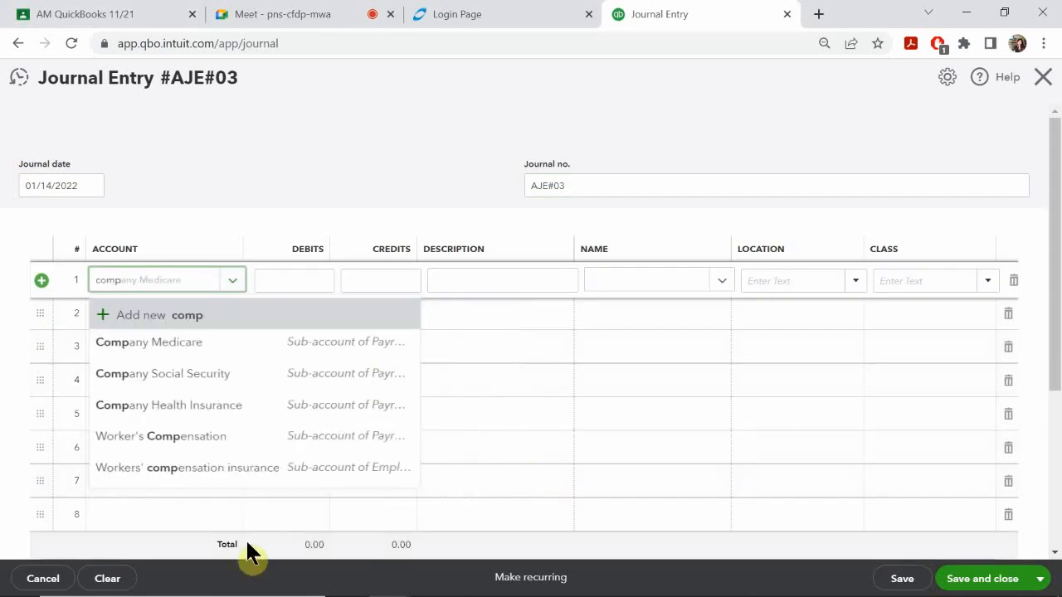
click(231, 374)
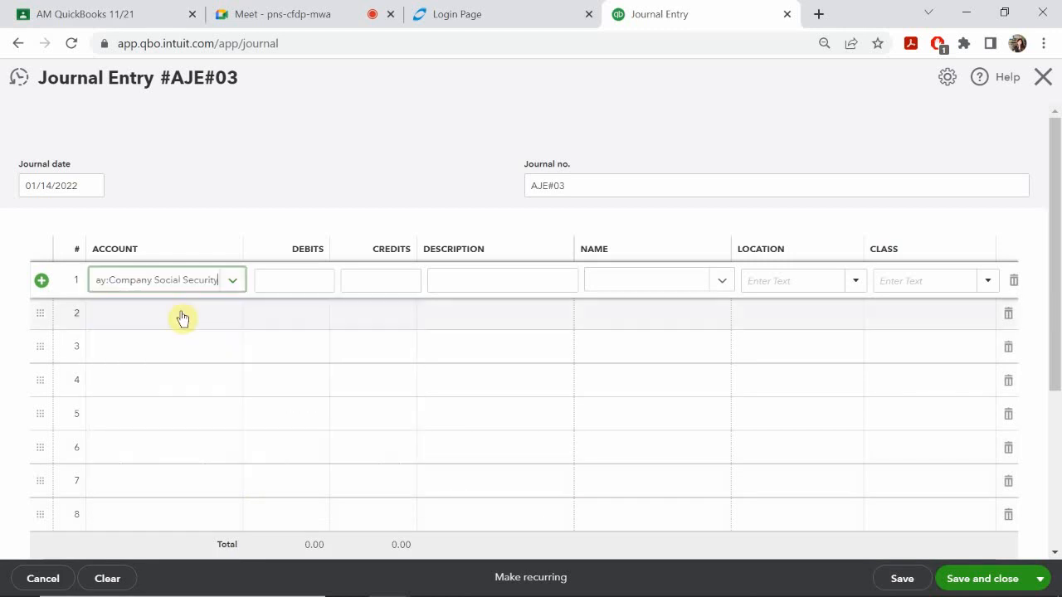
click(137, 310)
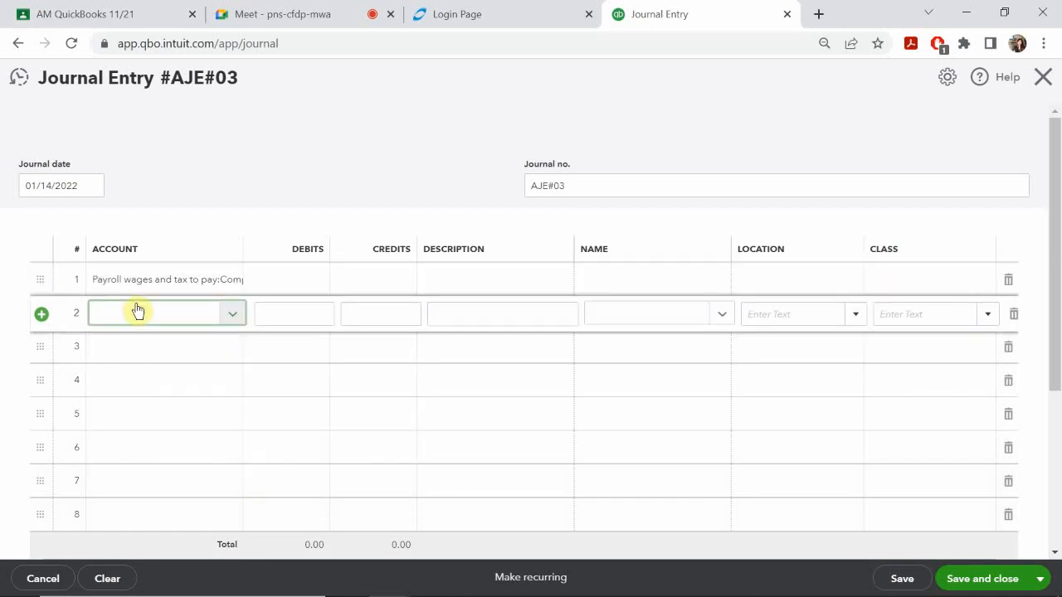
text(cino)
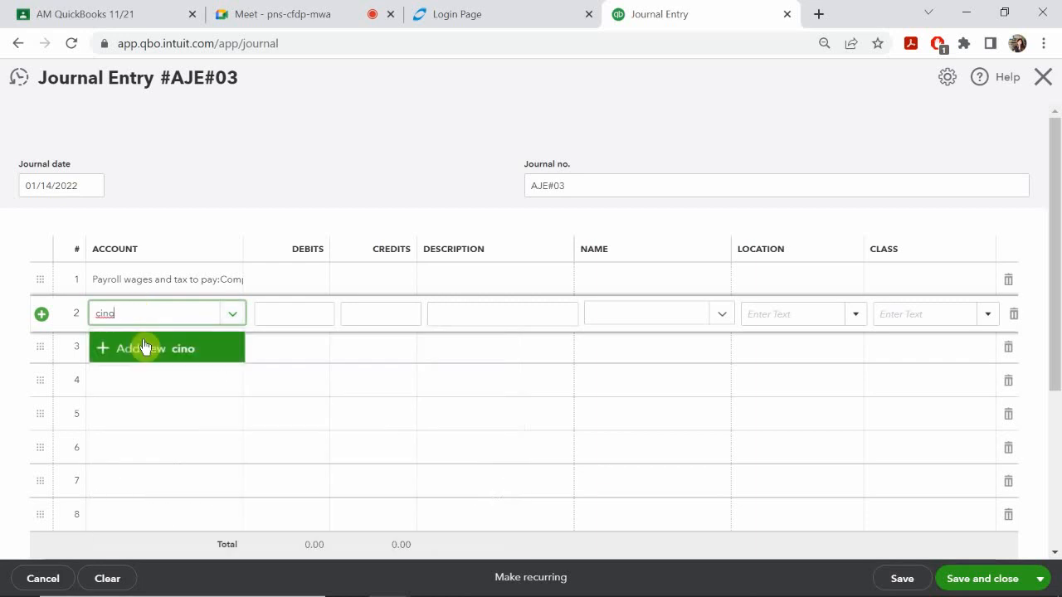
key(BackSpace)
key(BackSpace)
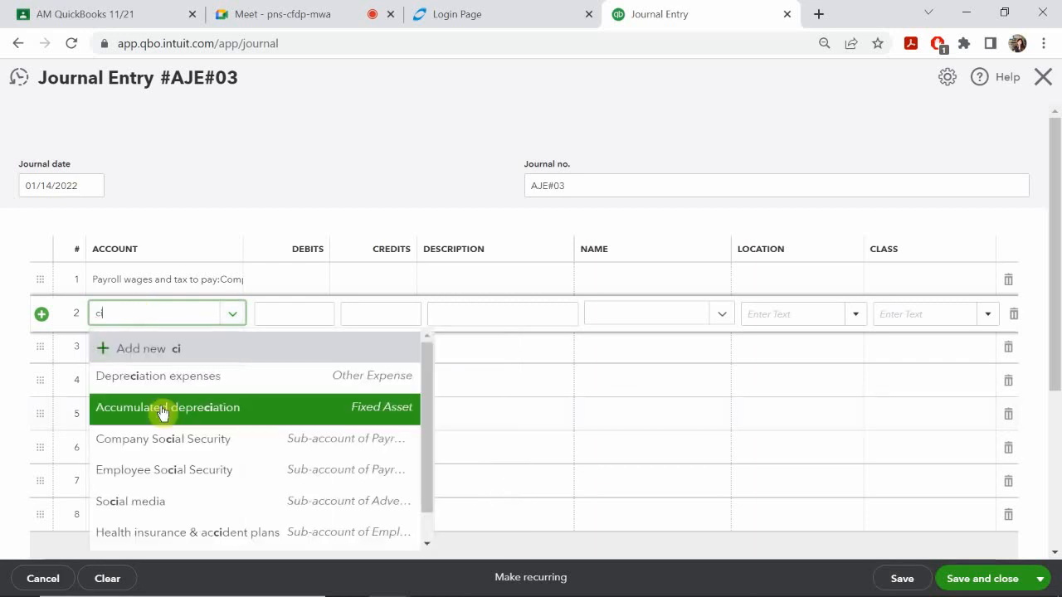
key(BackSpace)
key(BackSpace)
text(cp,[)
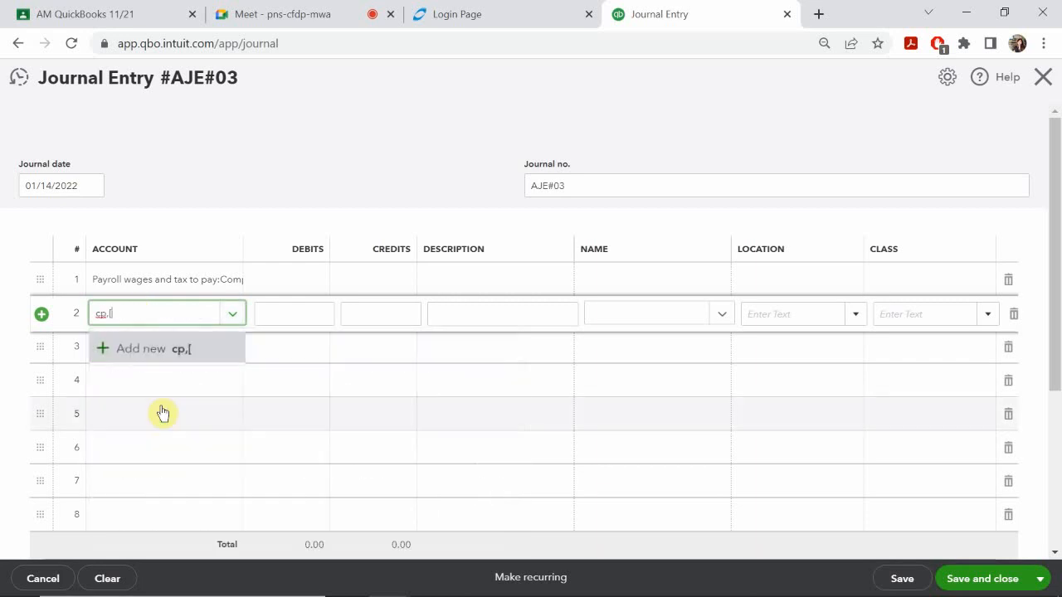
key(BackSpace)
key(BackSpace)
text(m)
key(BackSpace)
text(n)
key(BackSpace)
key(BackSpace)
text(in)
key(BackSpace)
key(BackSpace)
text(on)
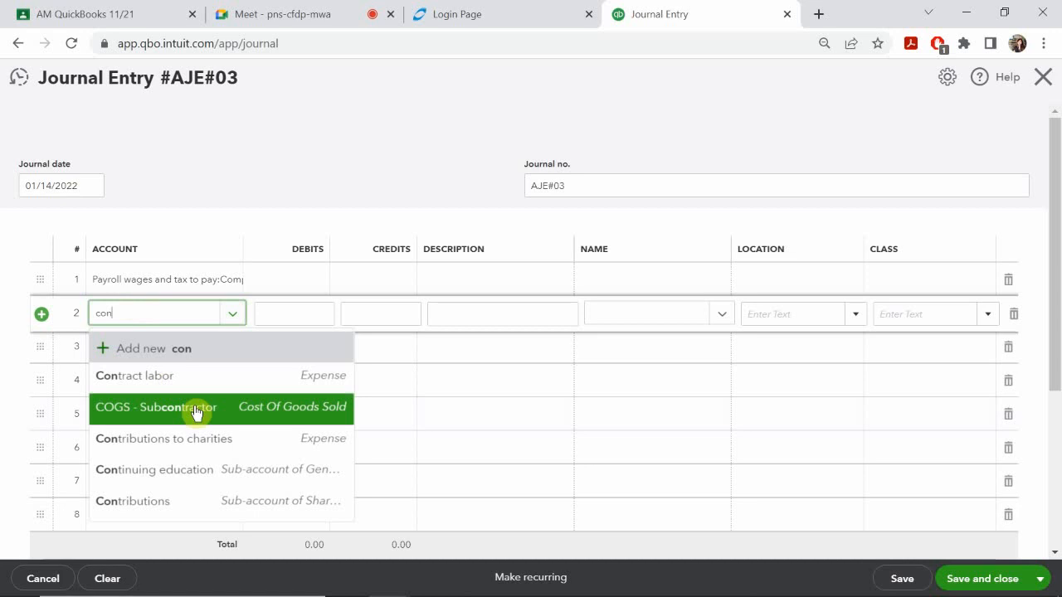
text(p)
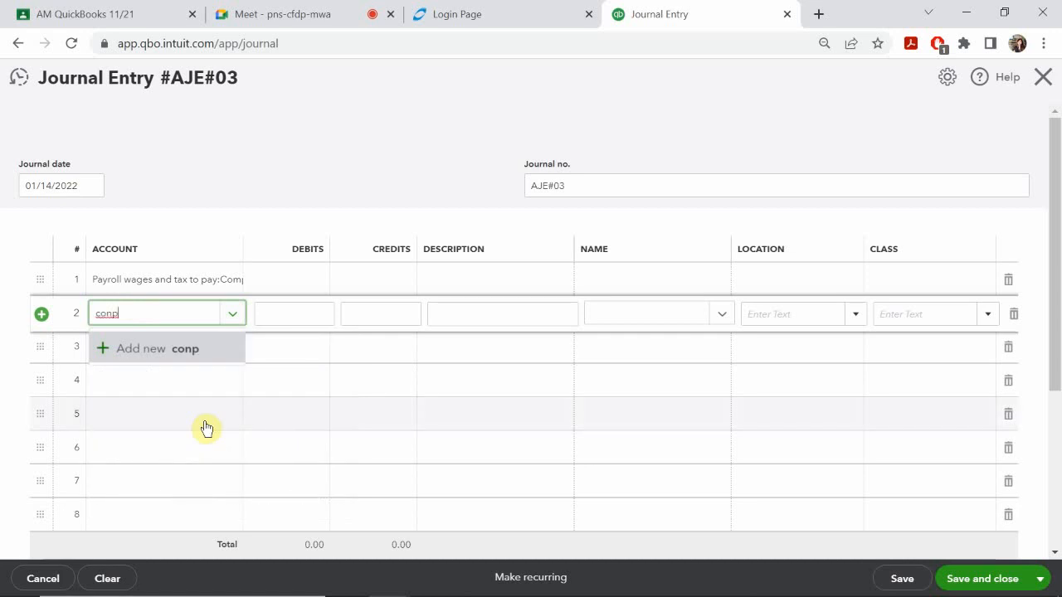
key(BackSpace)
text(p)
key(BackSpace)
key(BackSpace)
key(BackSpace)
key(BackSpace)
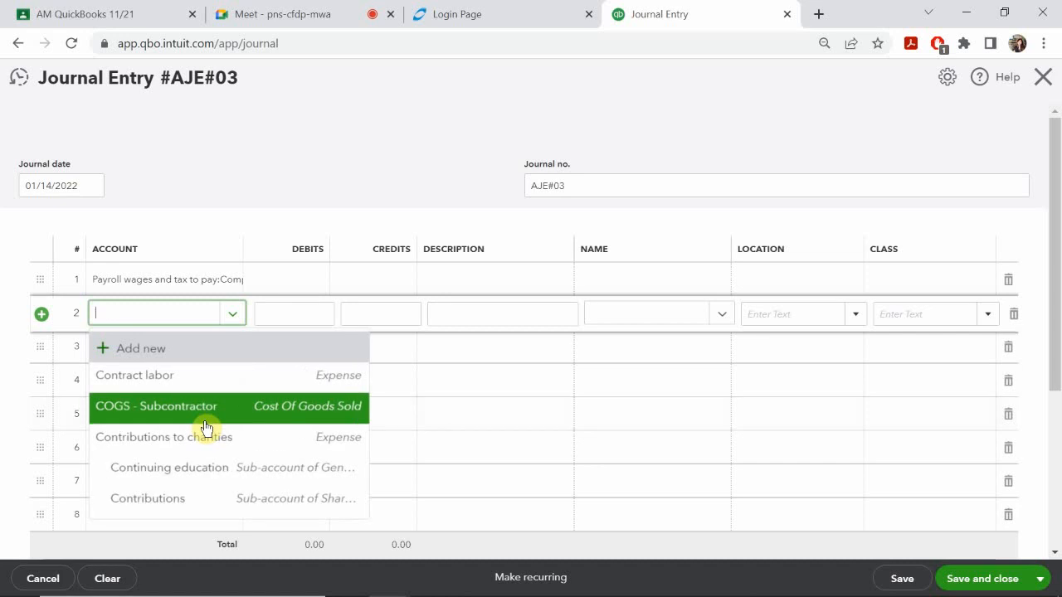
Set the second line's account to Company Medicare and the third line's to Federal Unemployment Tax
text(comp)
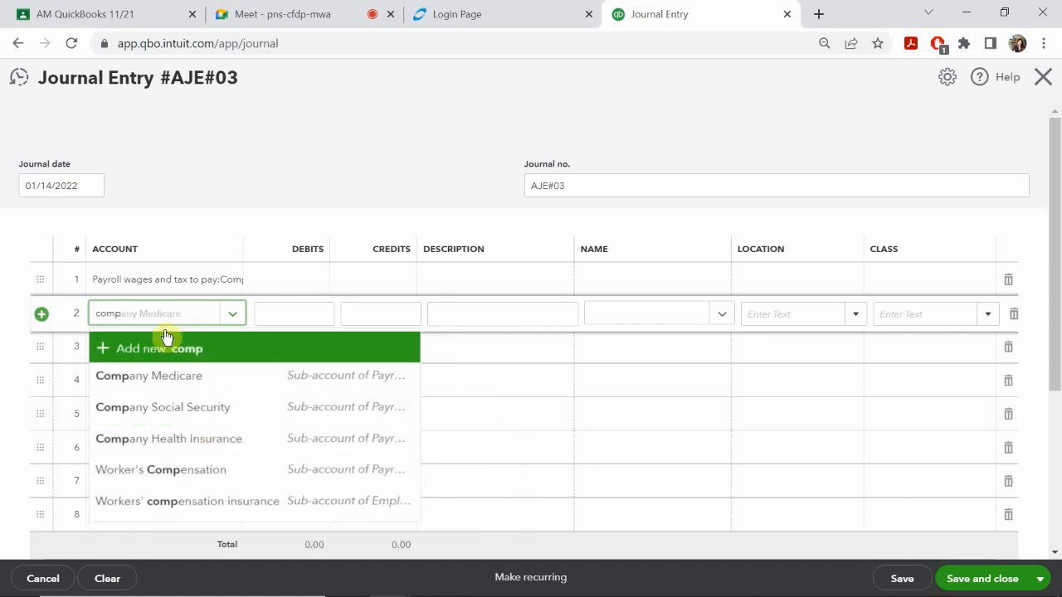
click(171, 379)
click(145, 355)
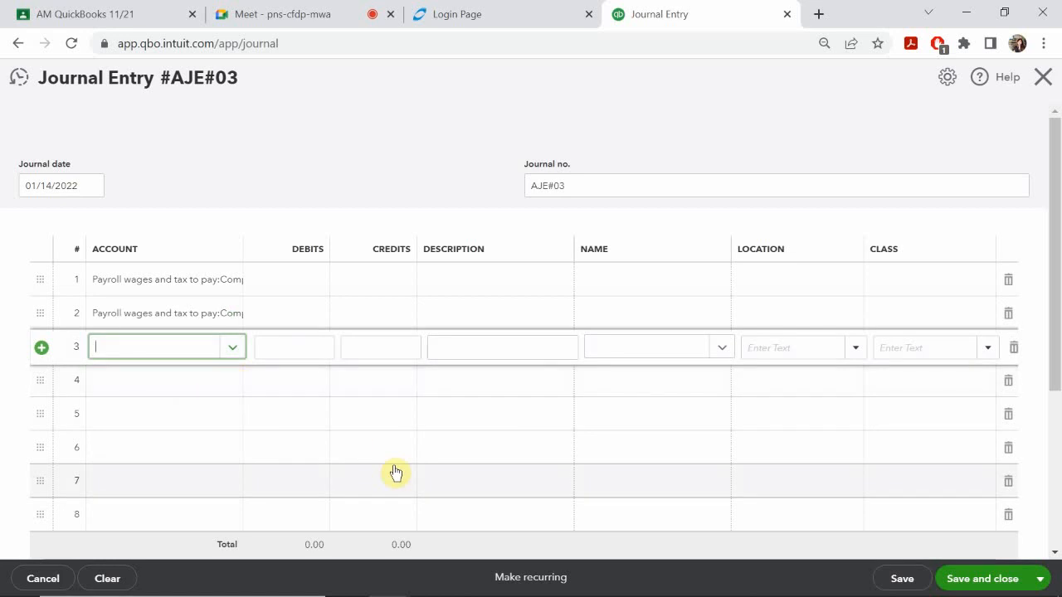
text(fed)
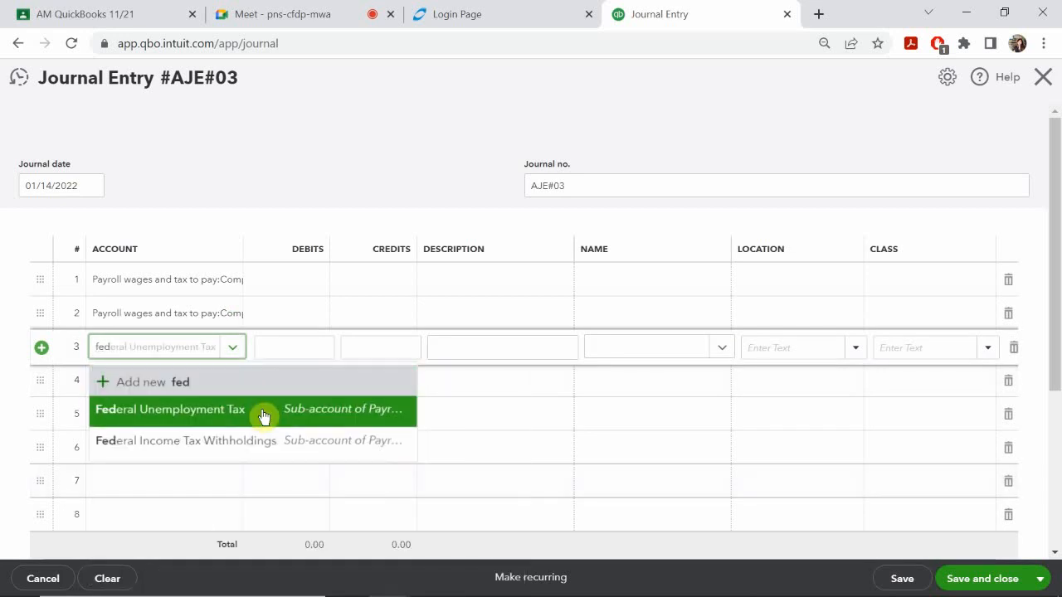
click(263, 415)
Set the fourth line's account to State Unemployment Tax under Payroll wages and tax to pay
click(121, 380)
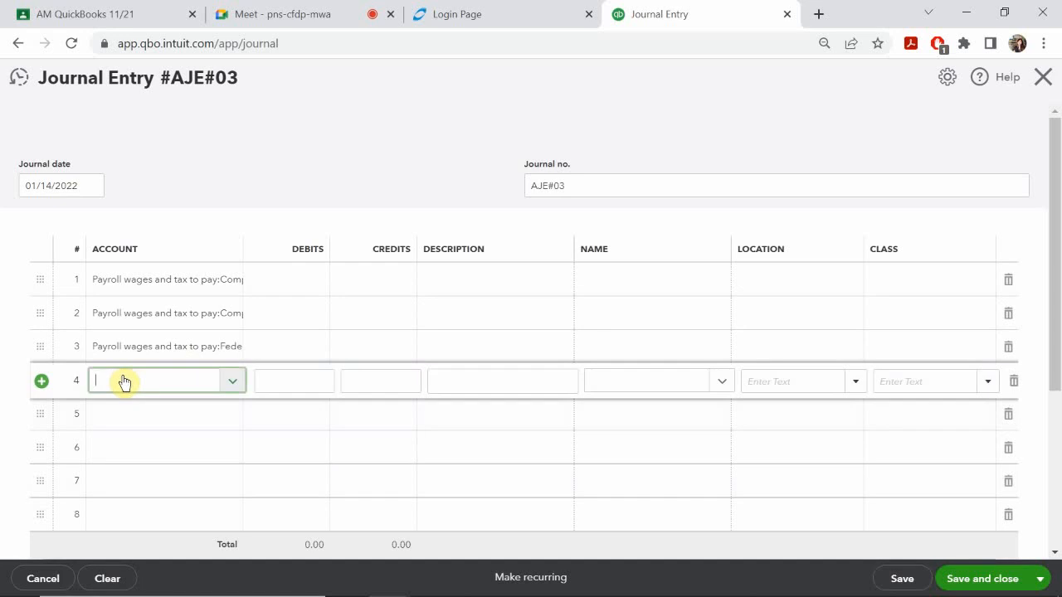
text(state)
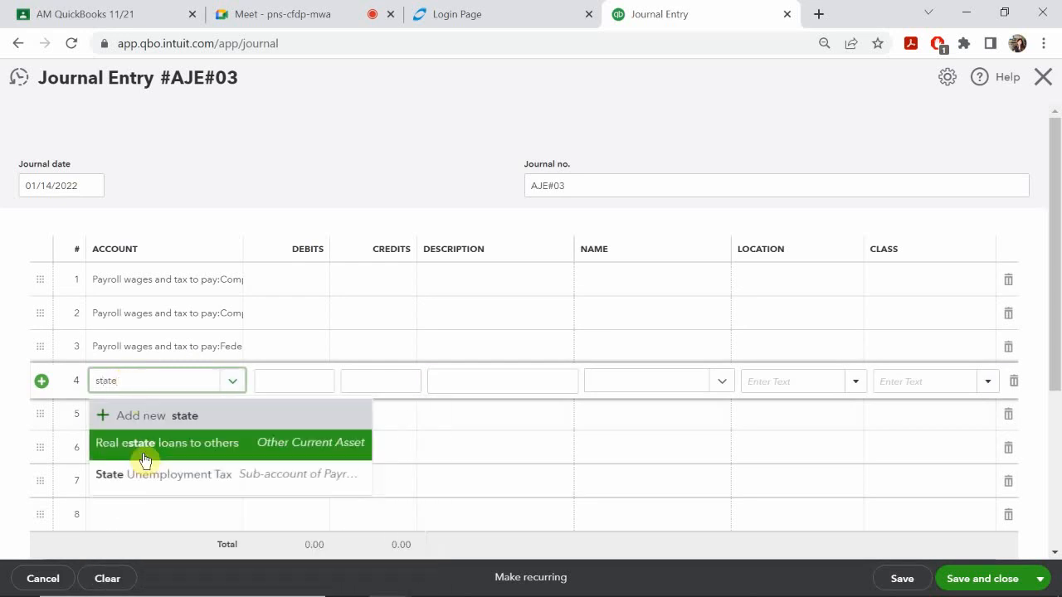
click(133, 480)
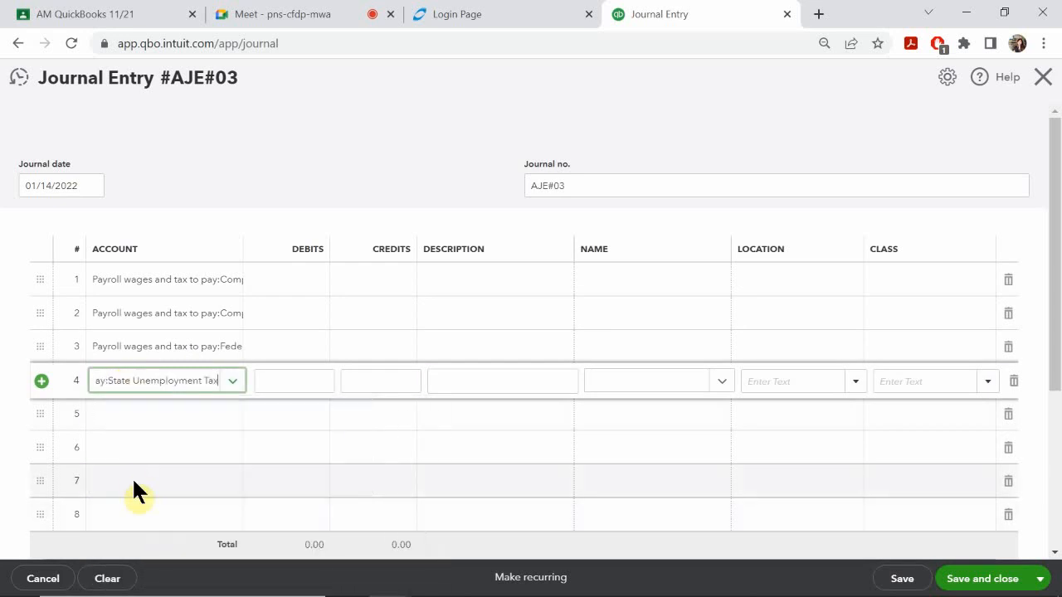
Preview the PowerPoint payroll slide and set the fifth line's account to Payroll wages and tax to pay:Payroll tax to pay
click(142, 418)
mouse_move(593, 595)
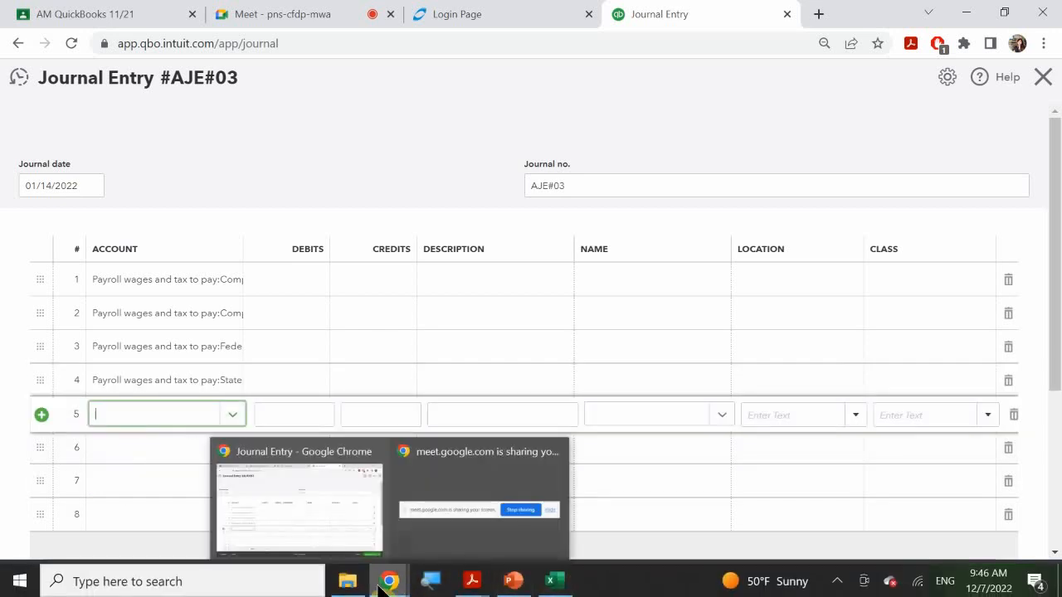
mouse_move(514, 584)
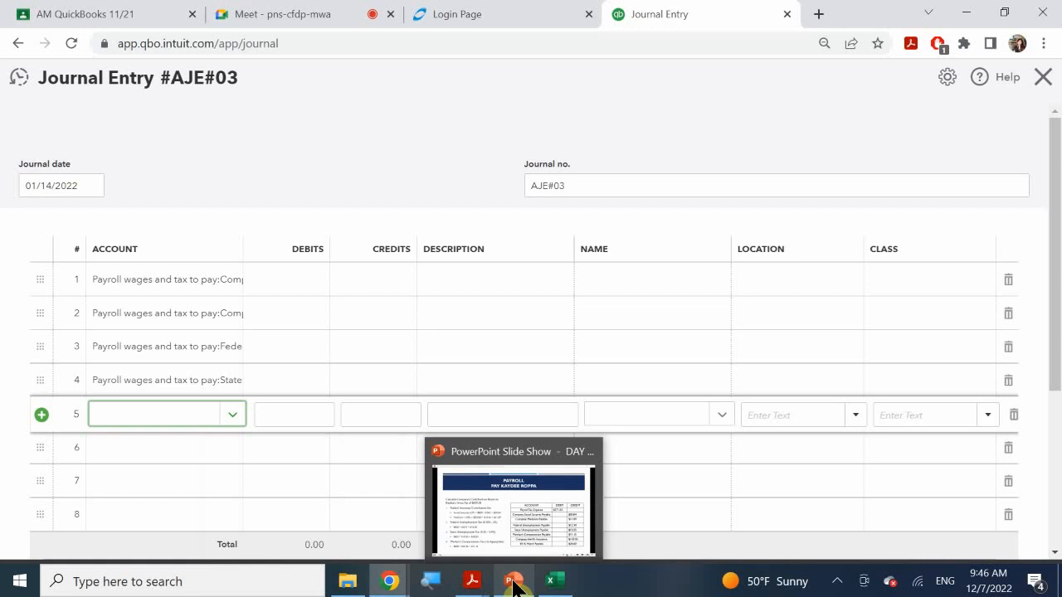
mouse_move(553, 585)
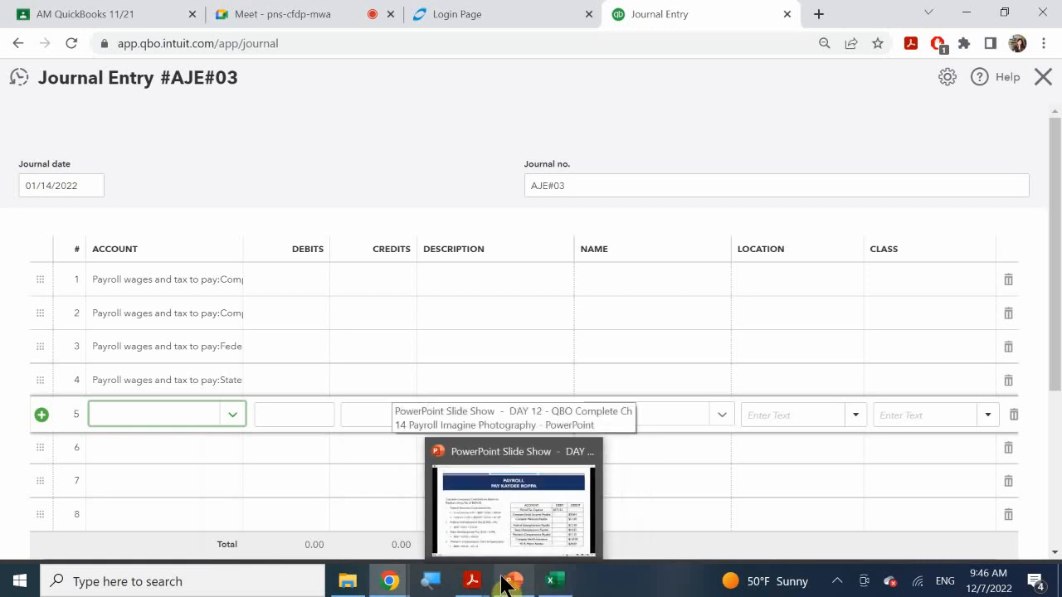
mouse_move(494, 535)
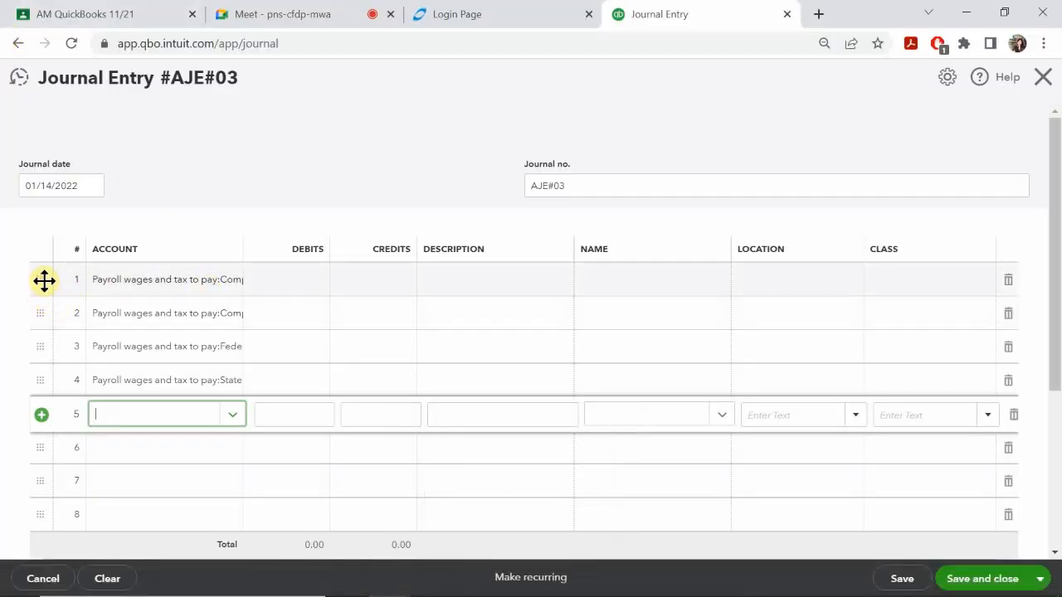
click(129, 423)
text(p)
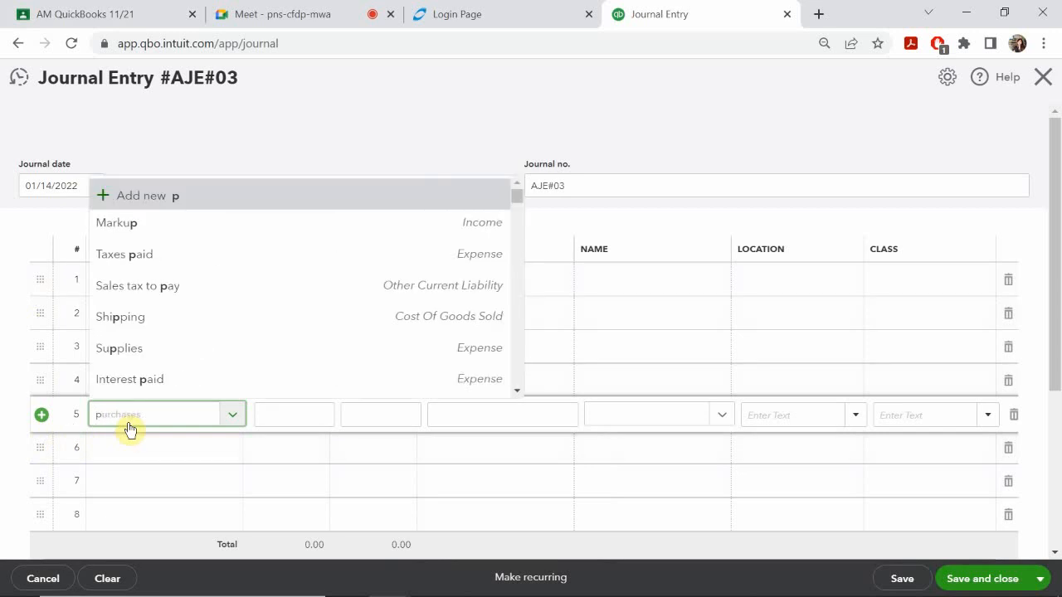
text(ay ta)
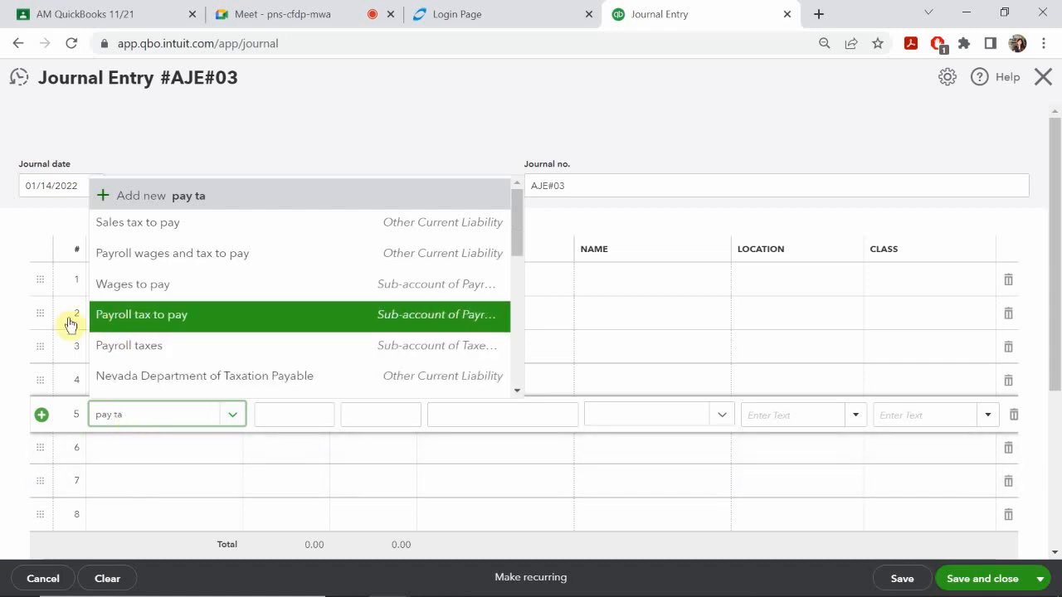
click(135, 320)
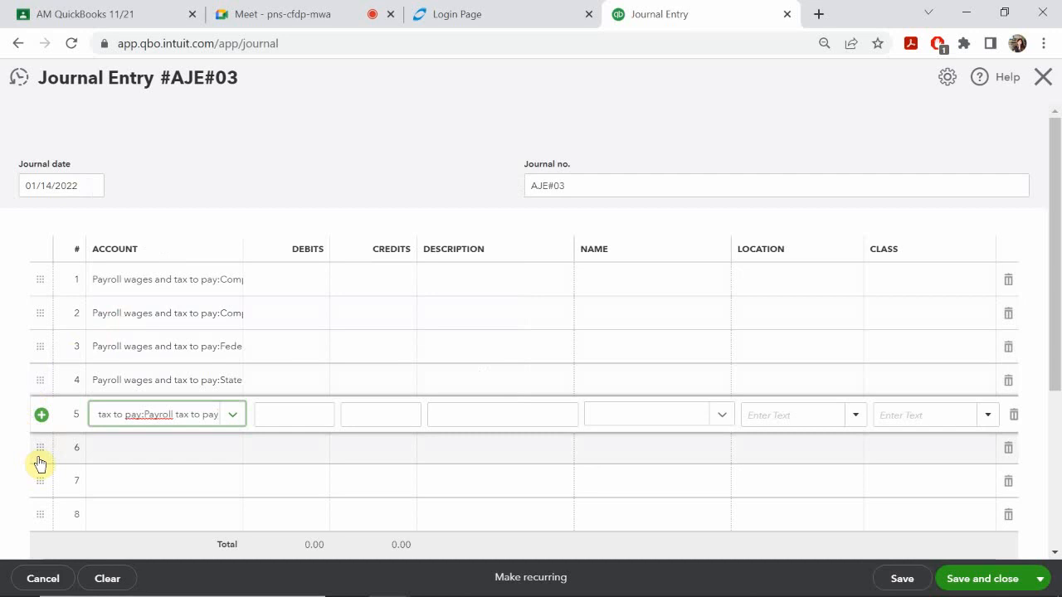
Try to reorder the journal lines so that the Payroll tax to pay line comes first
click(42, 416)
click(42, 416)
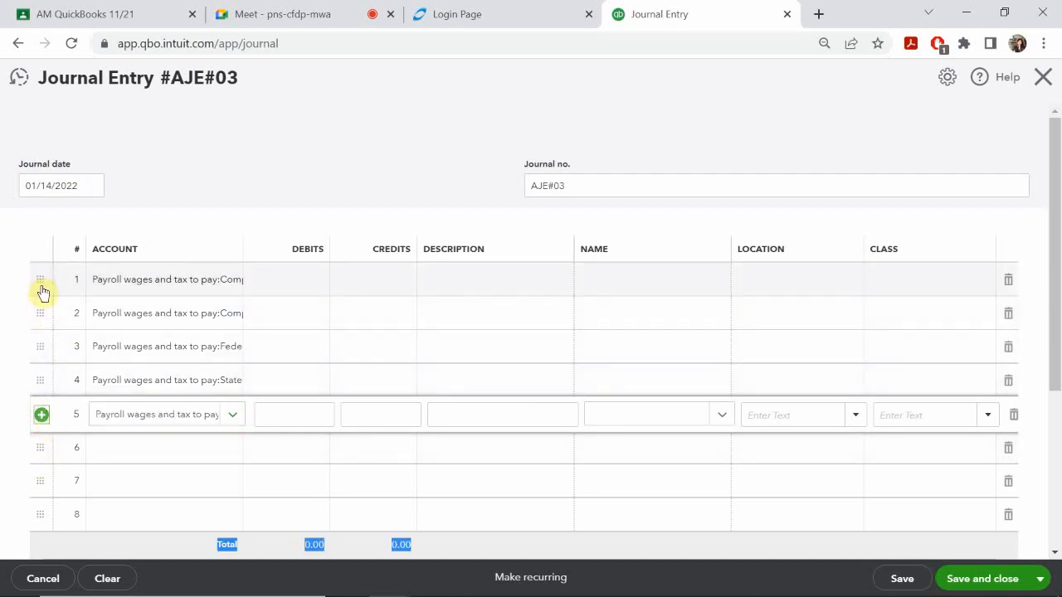
click(137, 455)
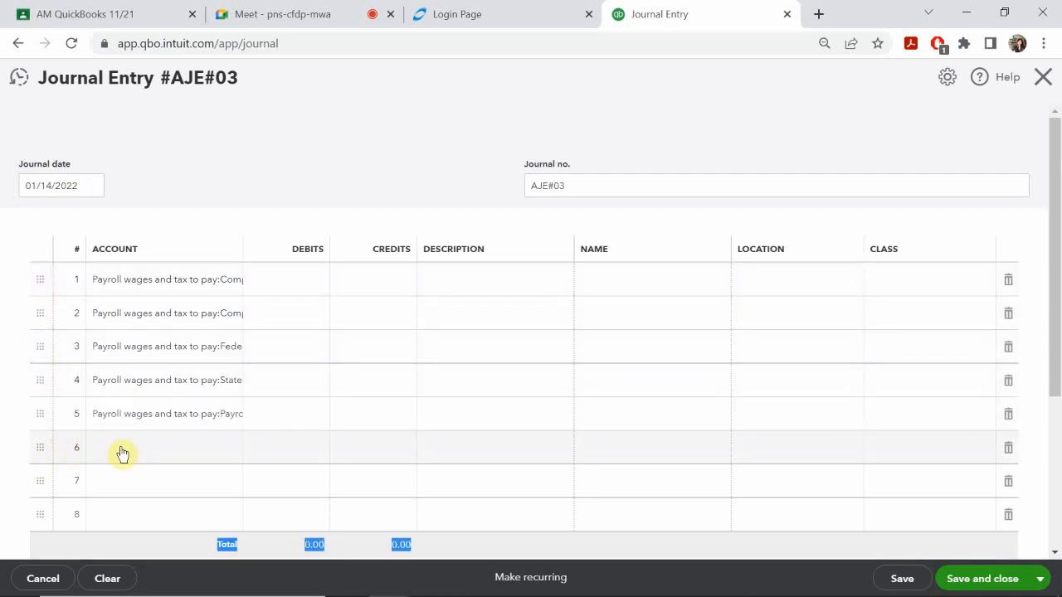
drag(45, 326, 44, 279)
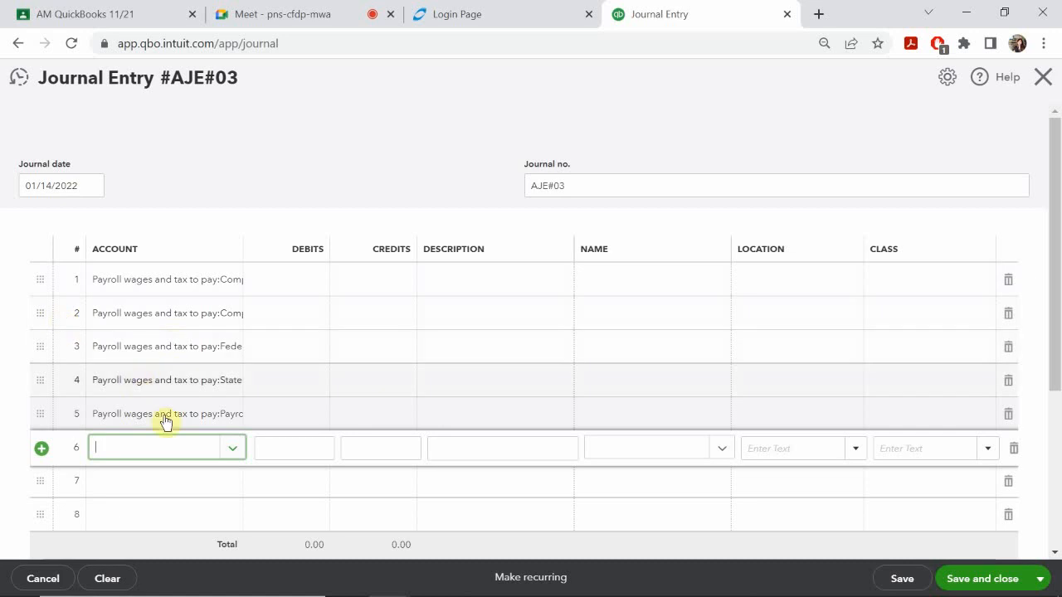
Set the sixth line's account to Worker's Compensation and consult the PowerPoint slide on the company's payroll contributions
click(132, 456)
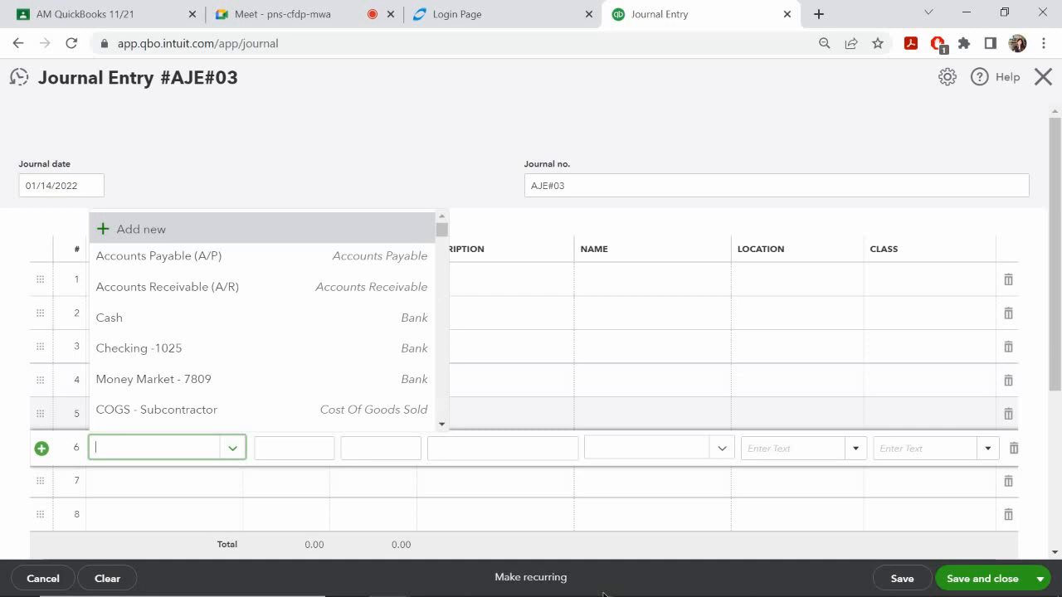
text(work)
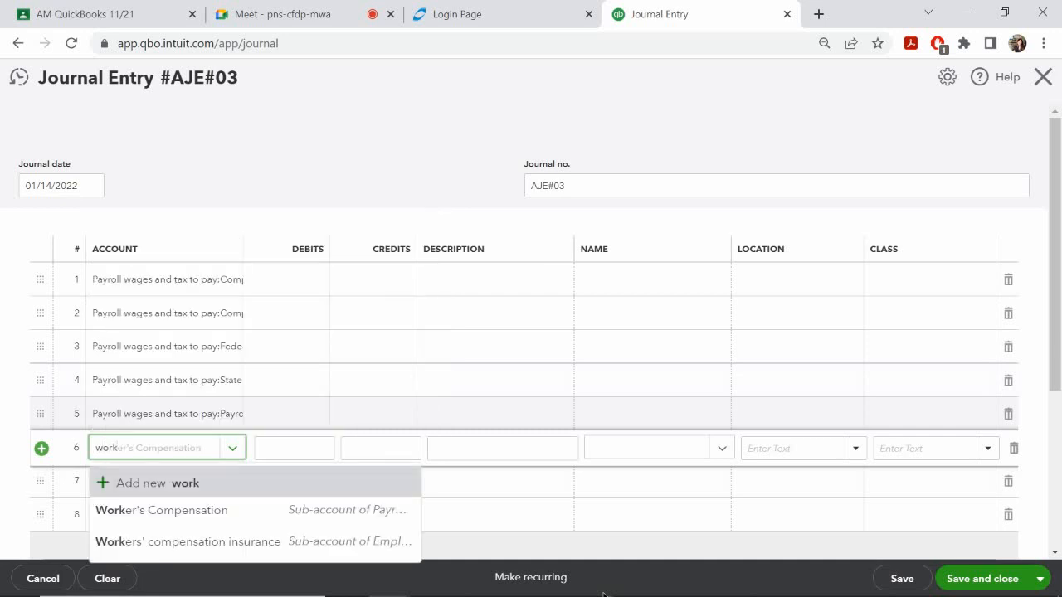
click(254, 516)
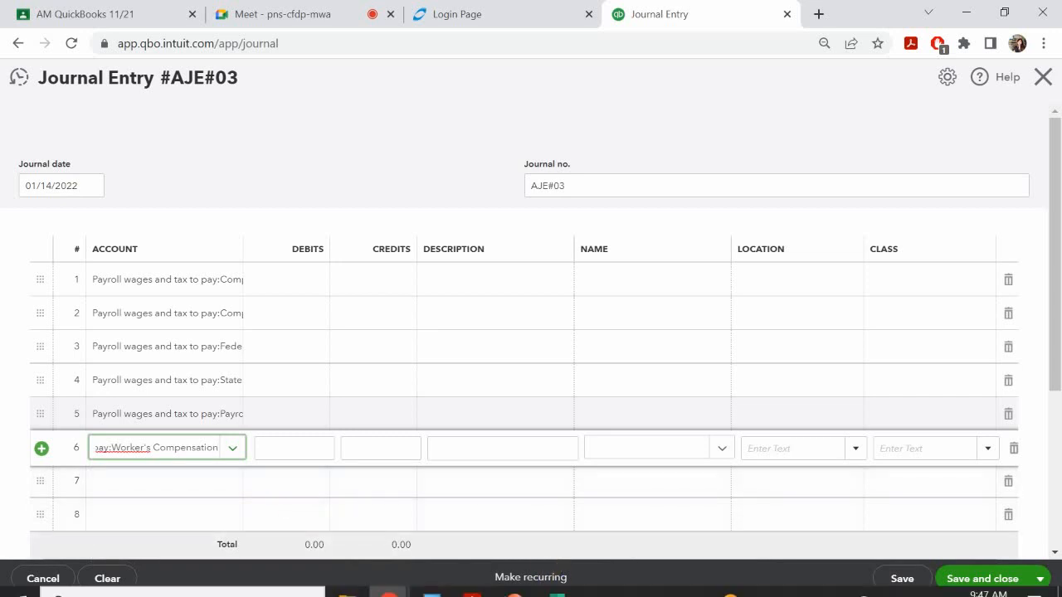
mouse_move(509, 584)
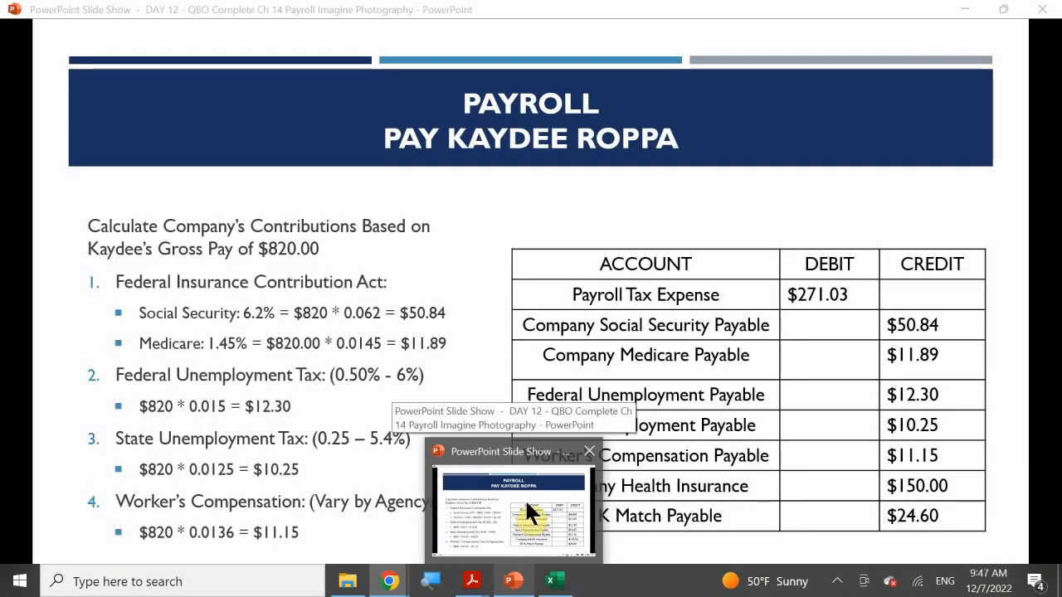
click(529, 512)
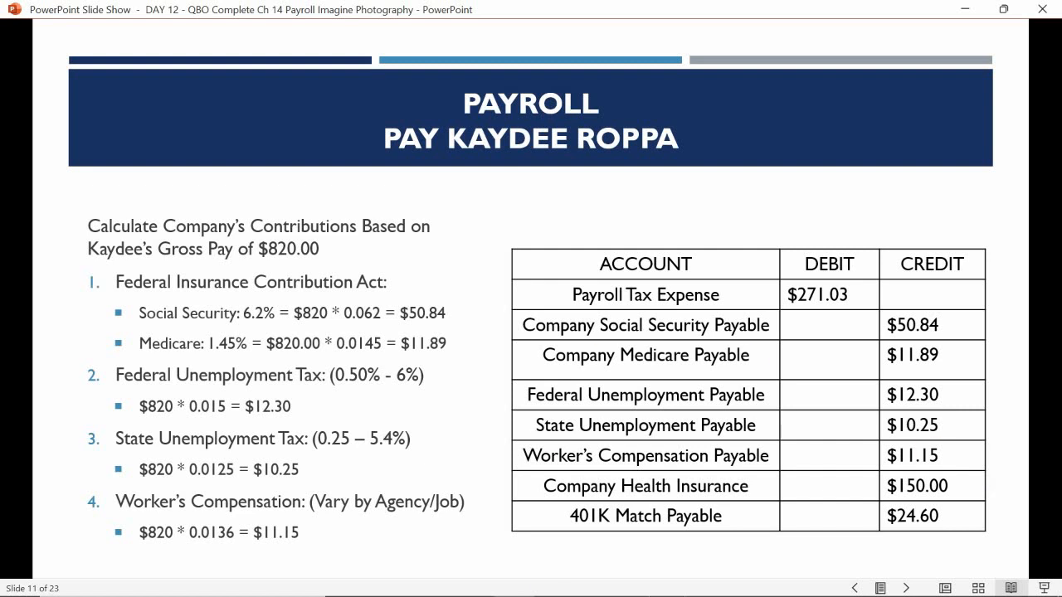
click(513, 580)
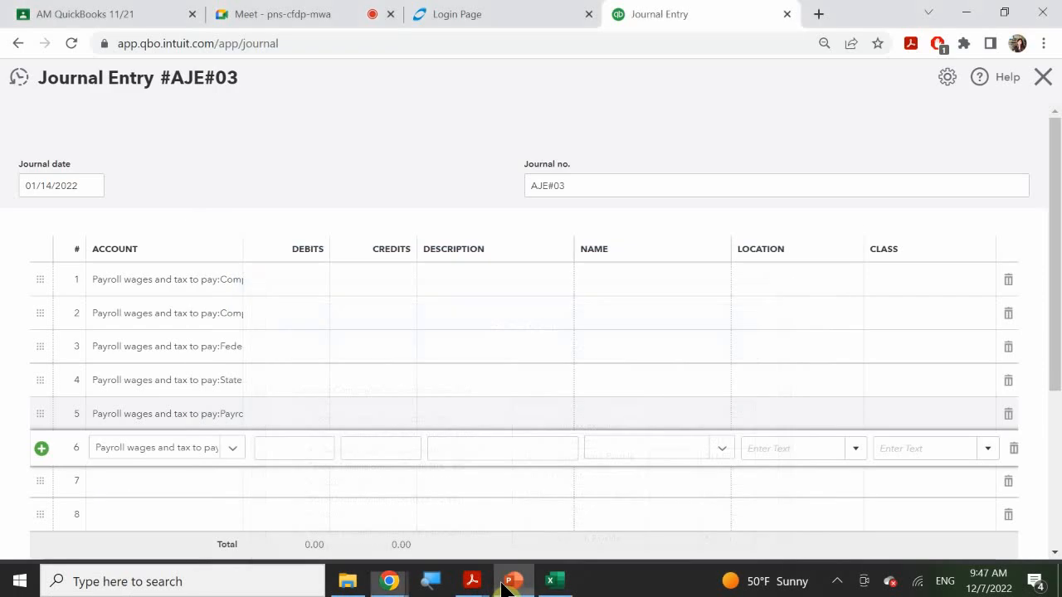
Widen the Account column to show the full account names and try to move the fifth line above the first
click(385, 314)
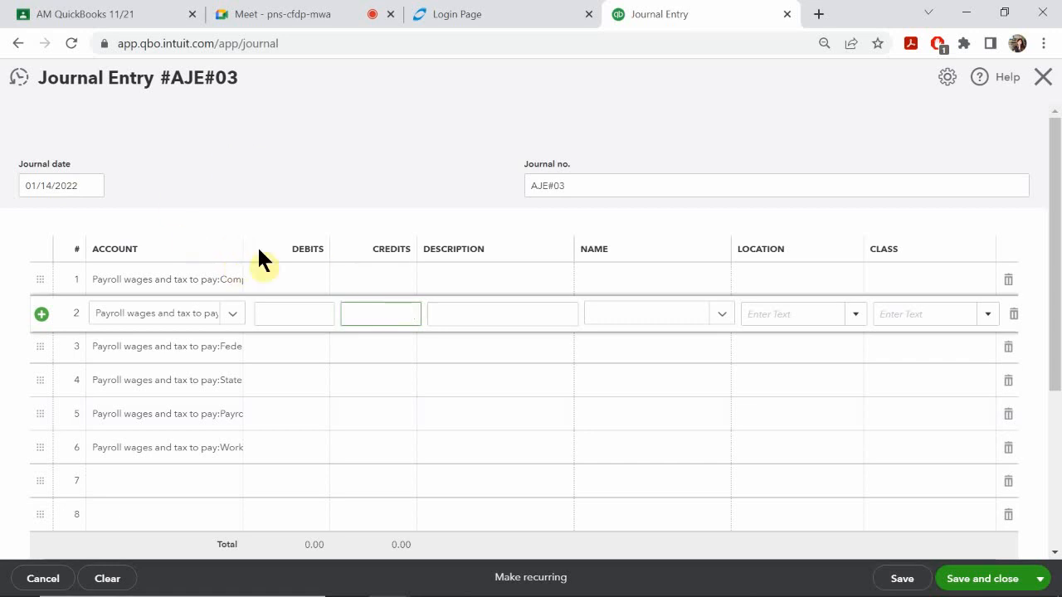
drag(258, 249, 311, 254)
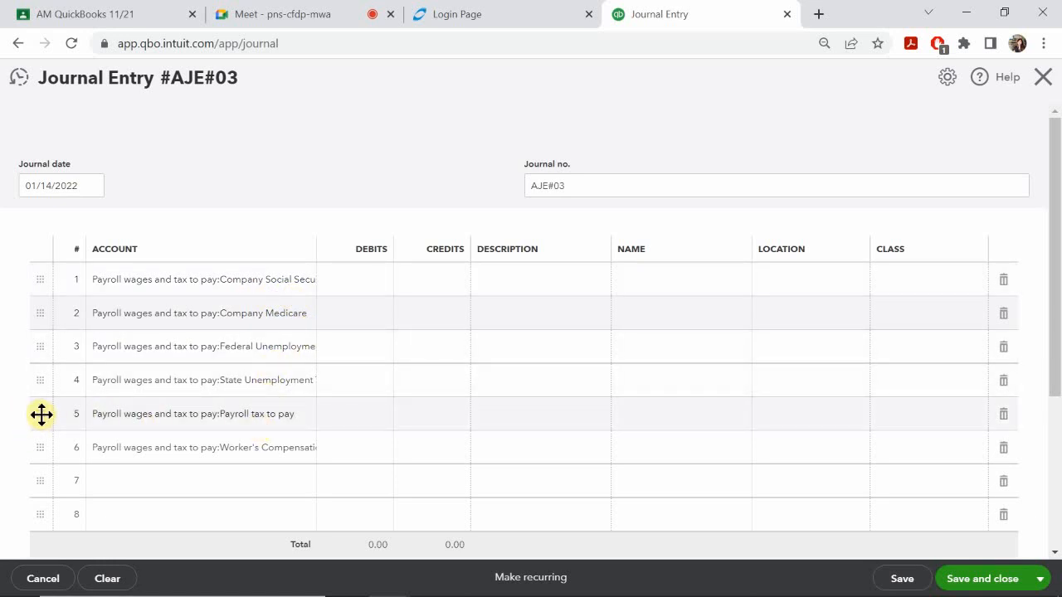
drag(41, 415, 38, 274)
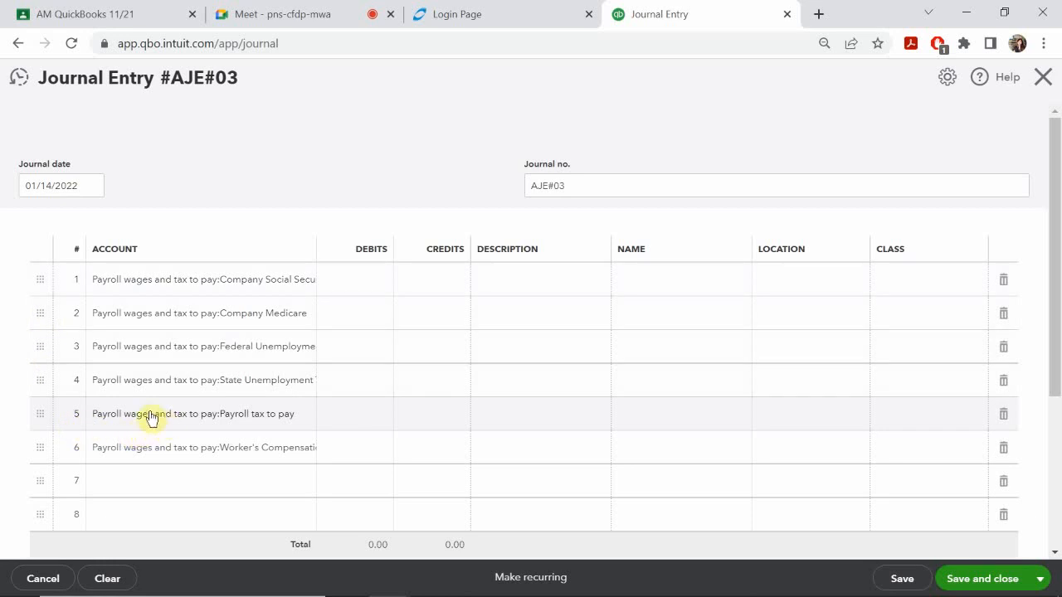
Try to move the Payroll tax to pay line above the other journal lines
drag(40, 415, 37, 315)
drag(36, 315, 36, 314)
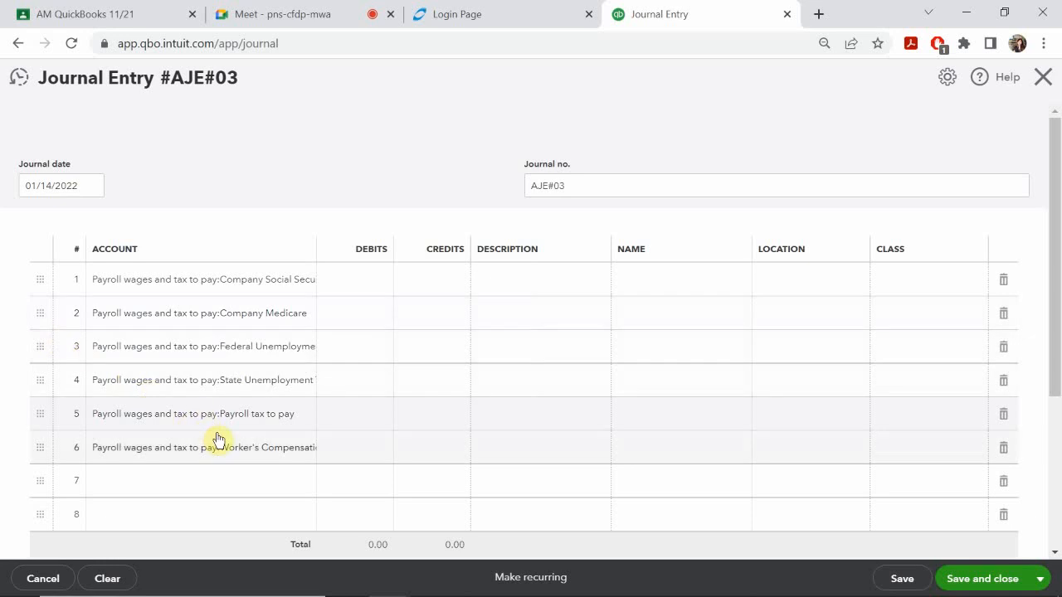
drag(41, 408, 40, 378)
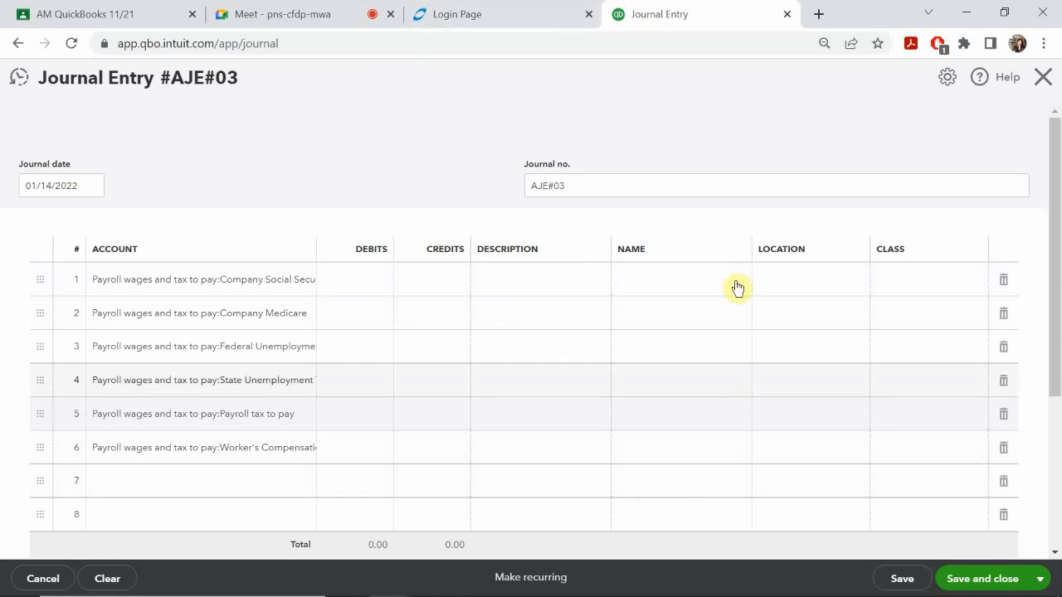
Delete the contents of all six filled lines of the journal entry, leaving the table blank
click(1002, 283)
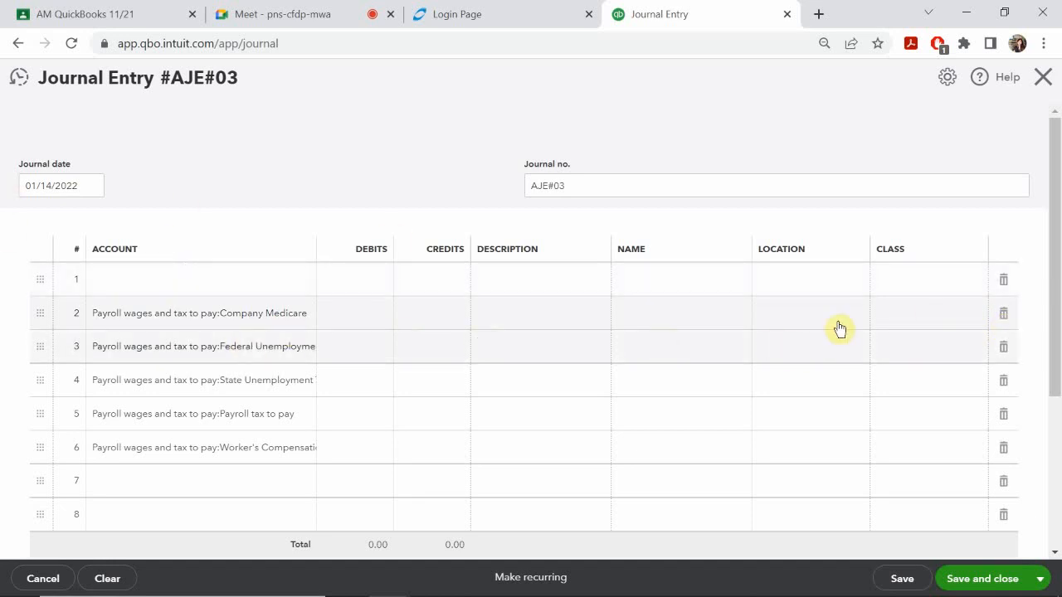
click(1003, 315)
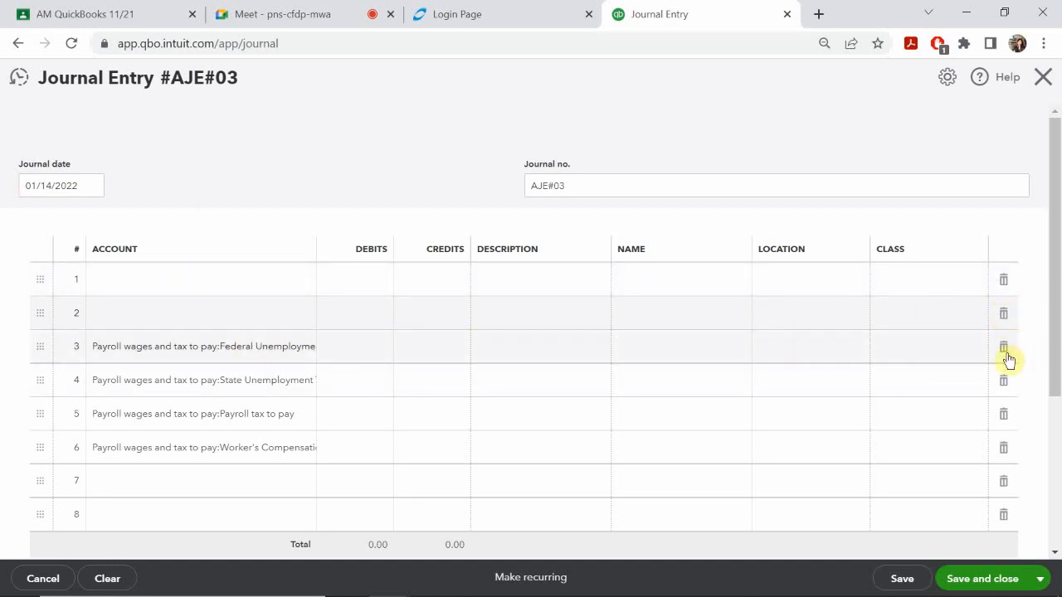
click(1003, 347)
click(1005, 382)
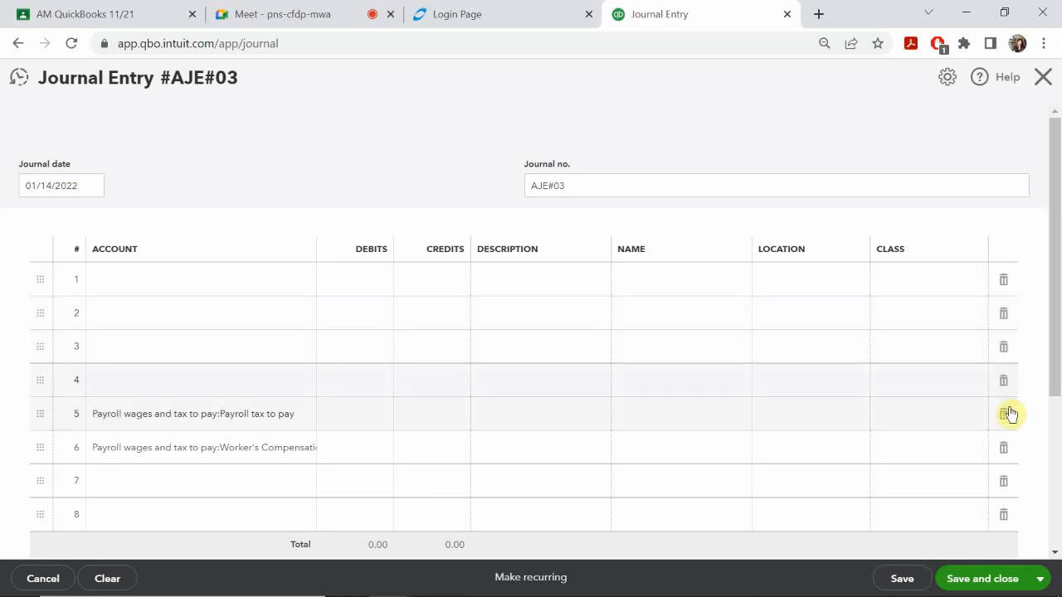
click(1006, 415)
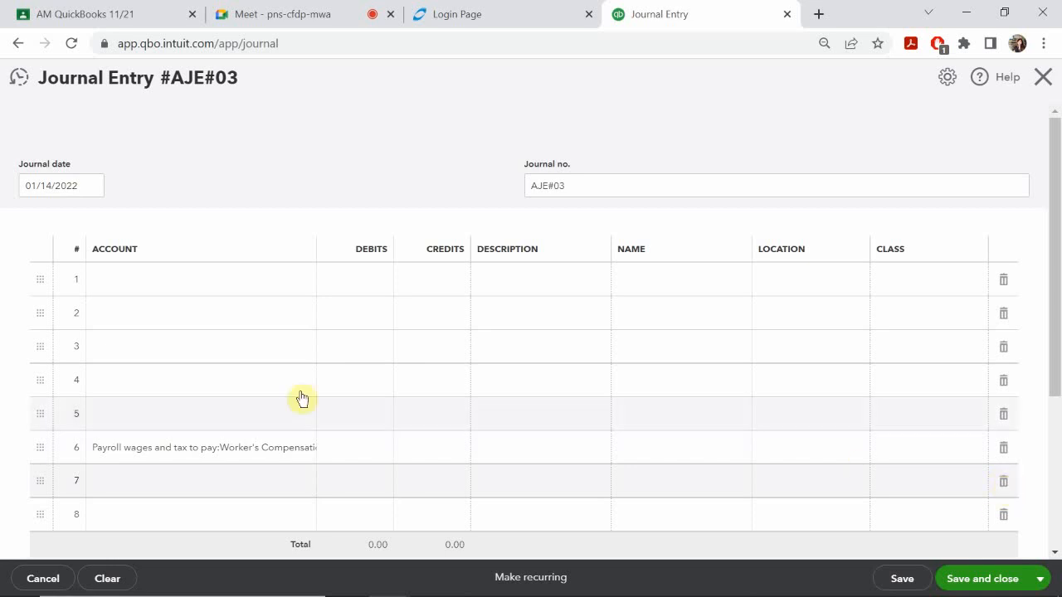
click(199, 450)
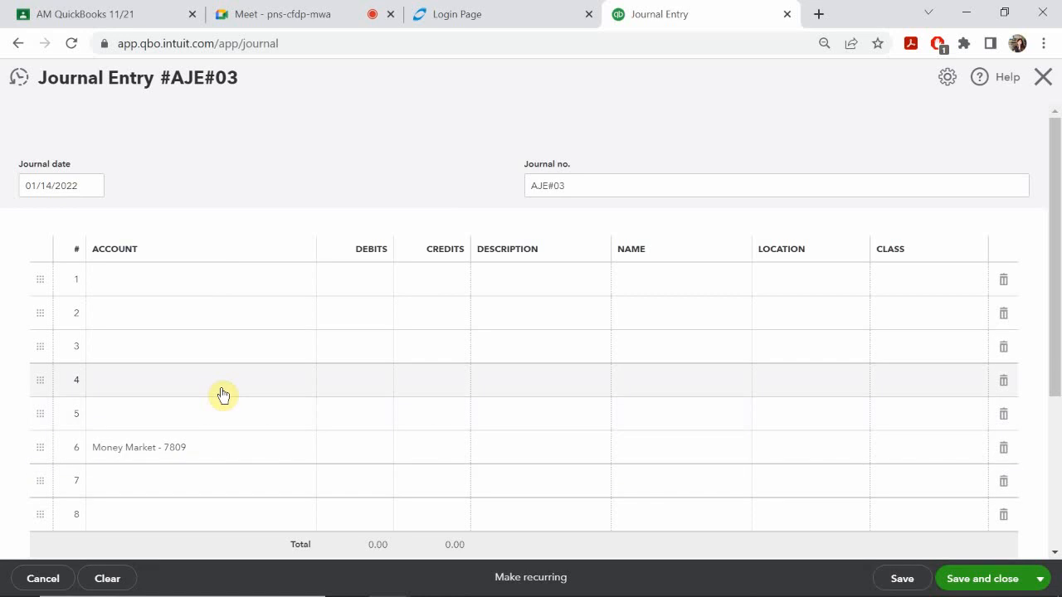
click(204, 374)
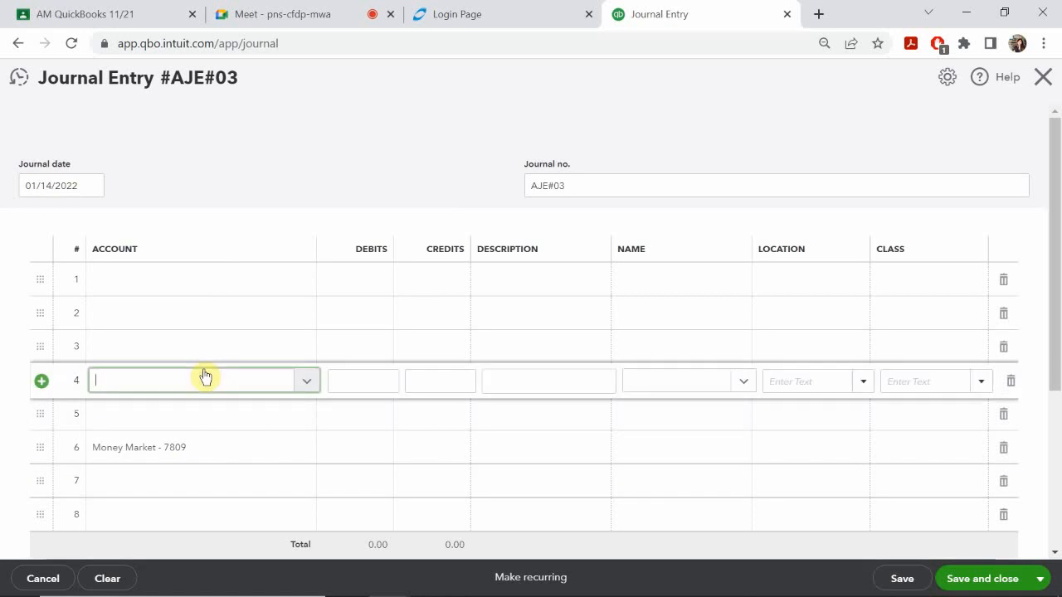
click(382, 341)
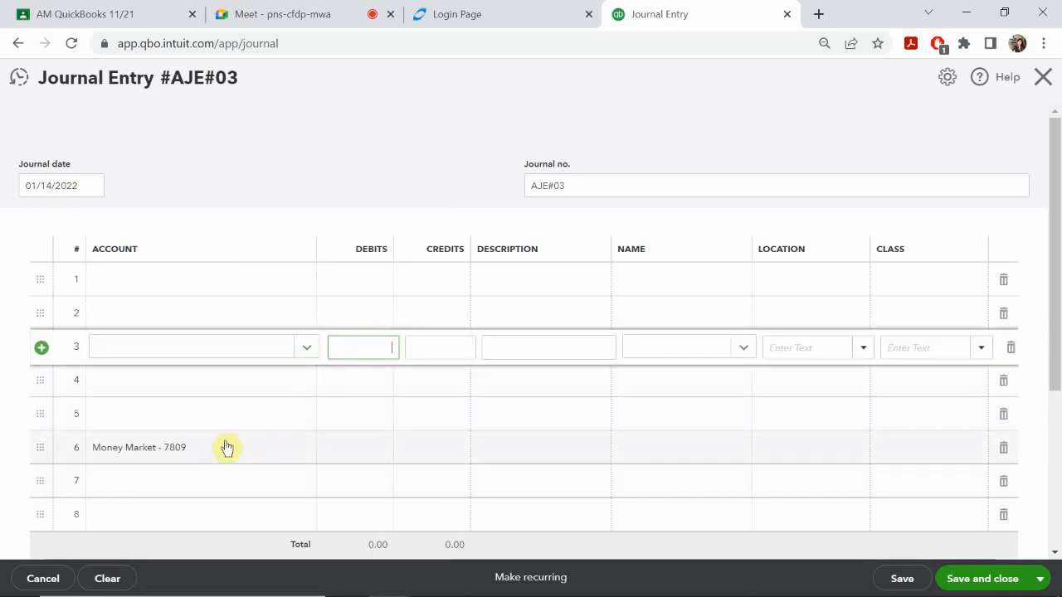
click(1004, 451)
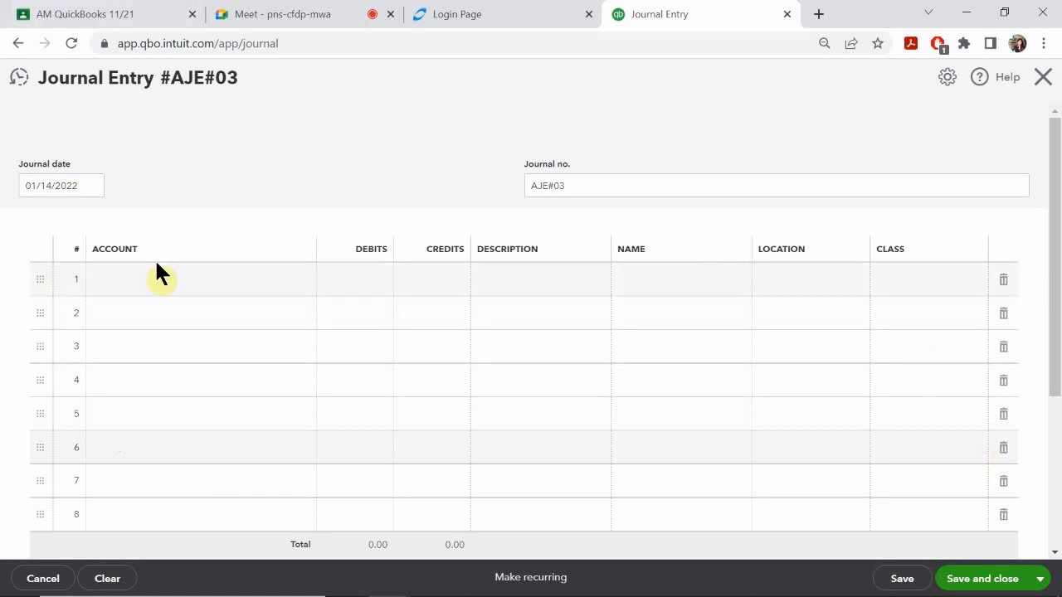
Set the first line's account to Payroll wages and tax to pay:Payroll tax to pay
click(145, 280)
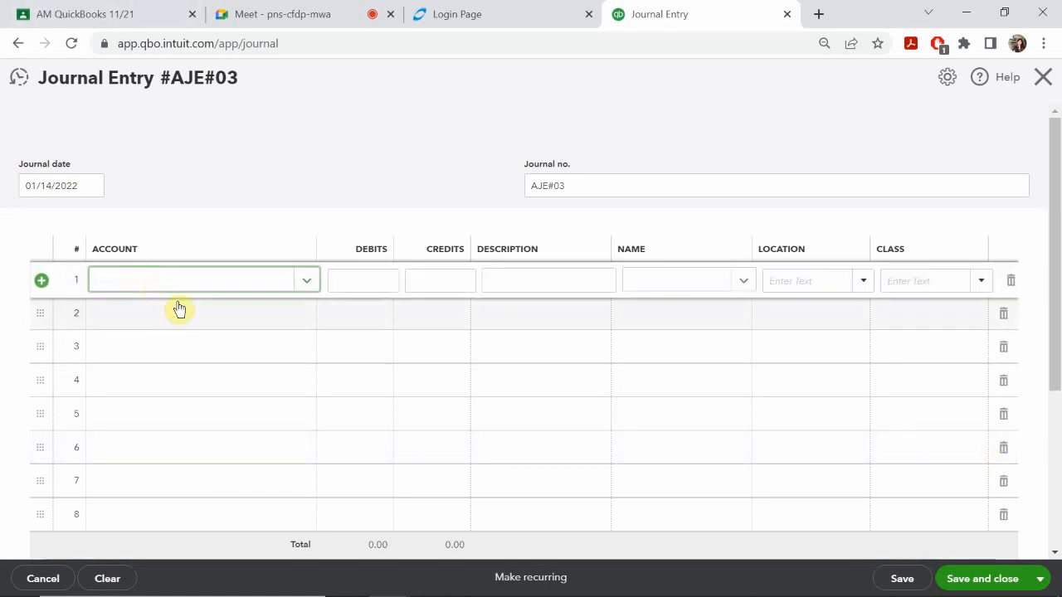
text(pa)
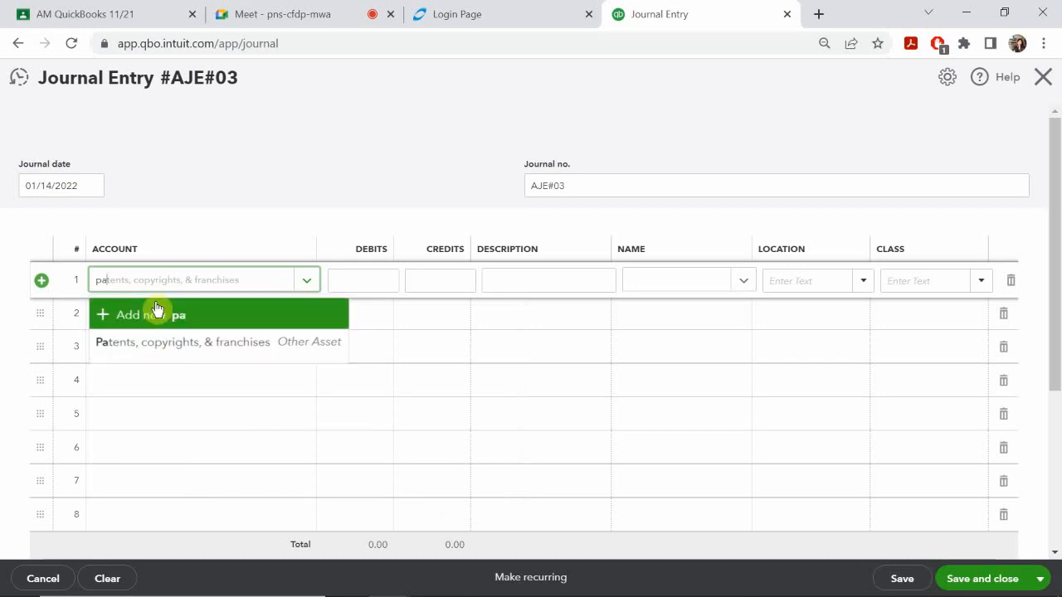
text(ty)
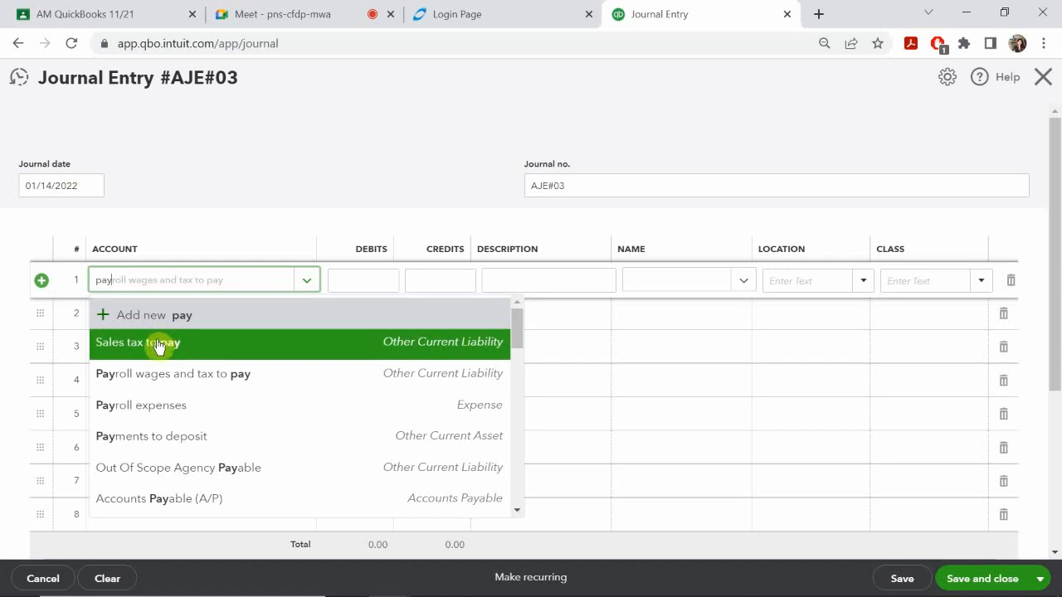
scroll(157, 352, down, 1)
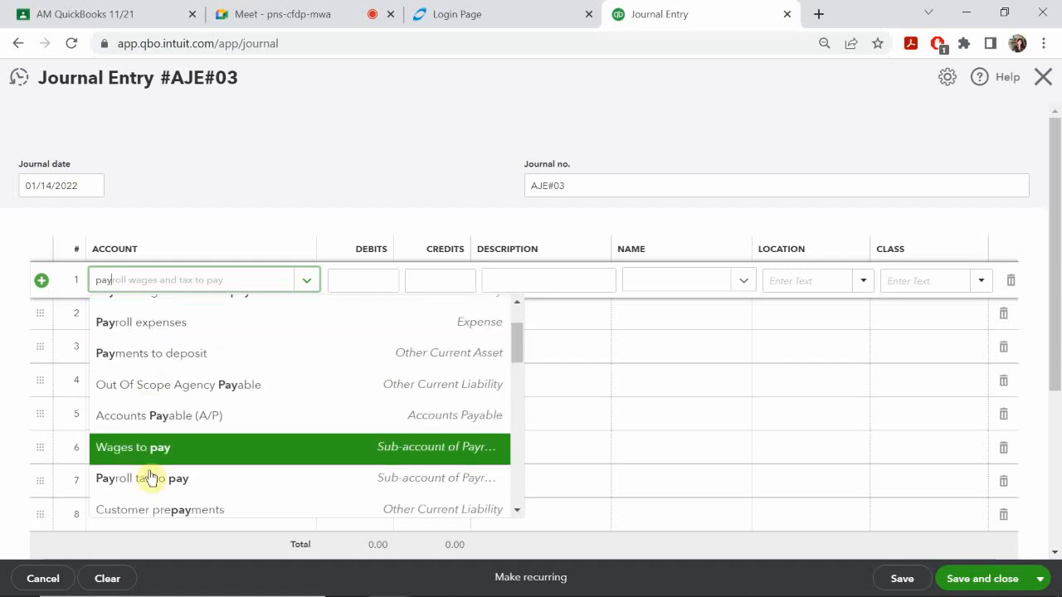
click(155, 479)
Set the second line's account to Payroll wages and tax to pay:Company Social Security and enter its credit as 820*0.062
click(130, 320)
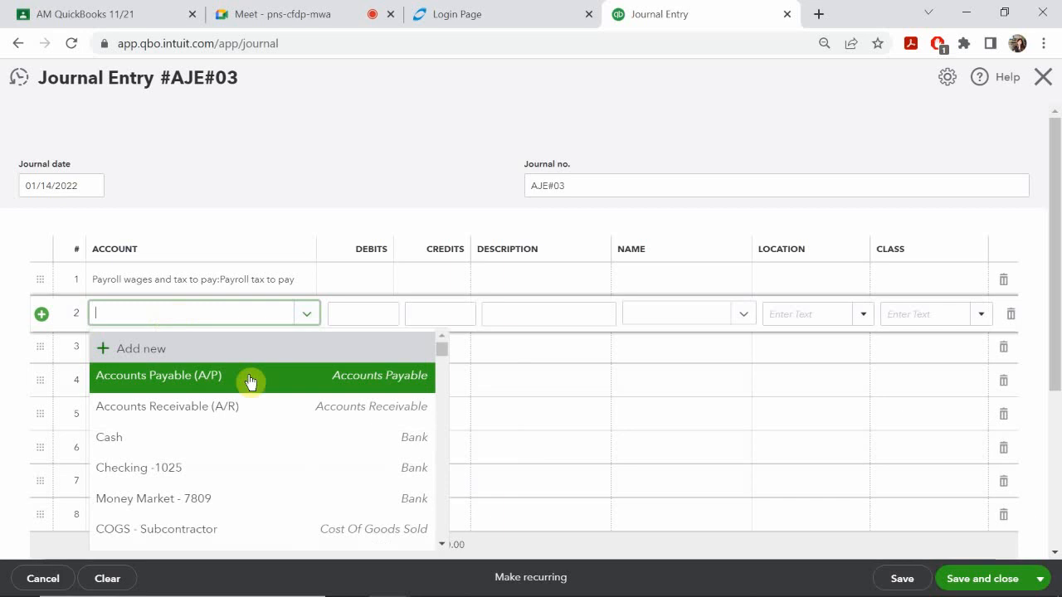
text(c)
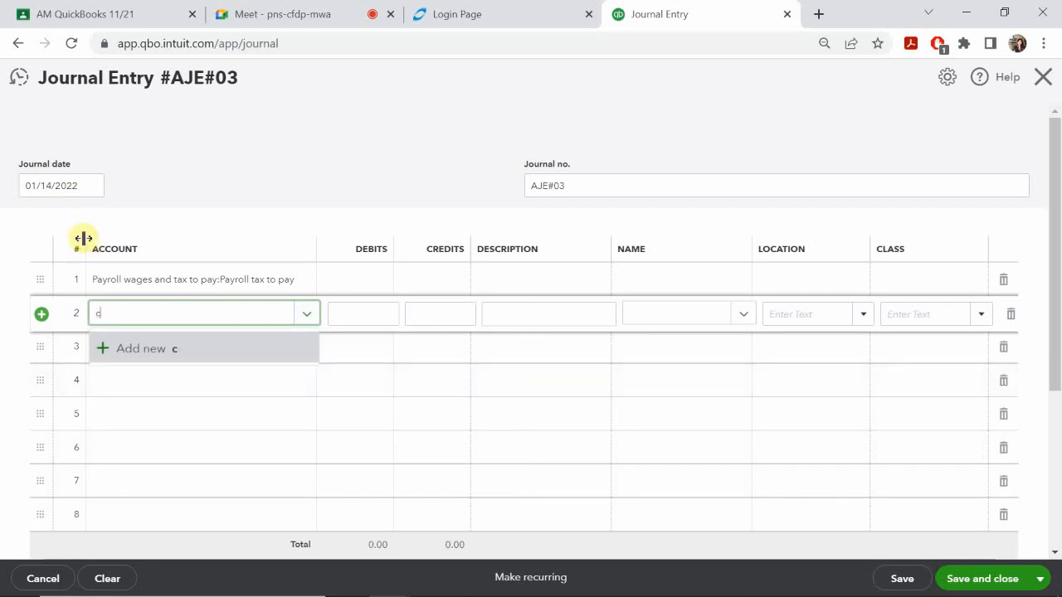
text(inoin)
key(BackSpace)
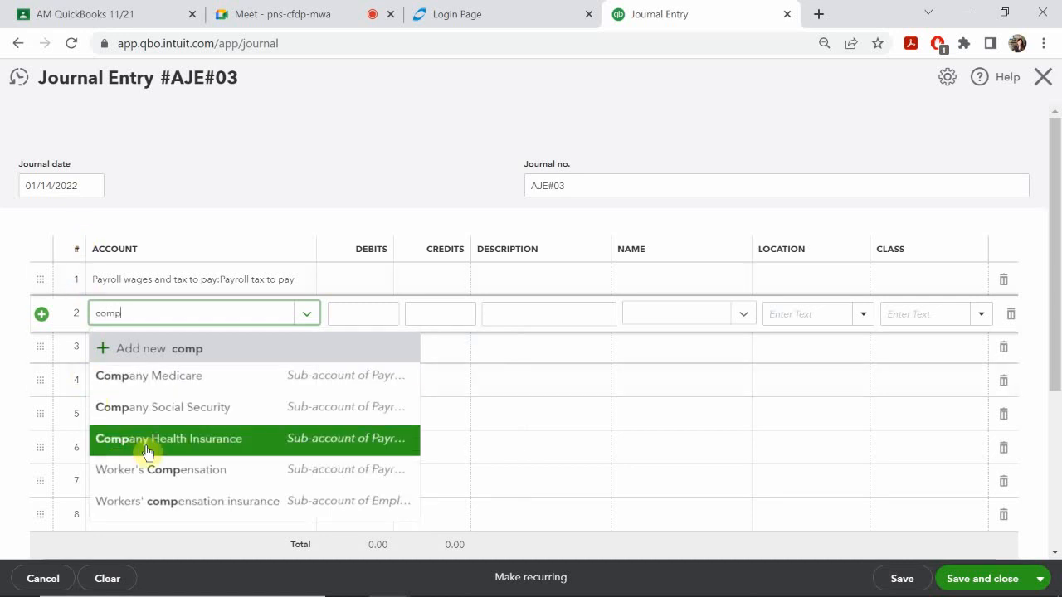
click(165, 419)
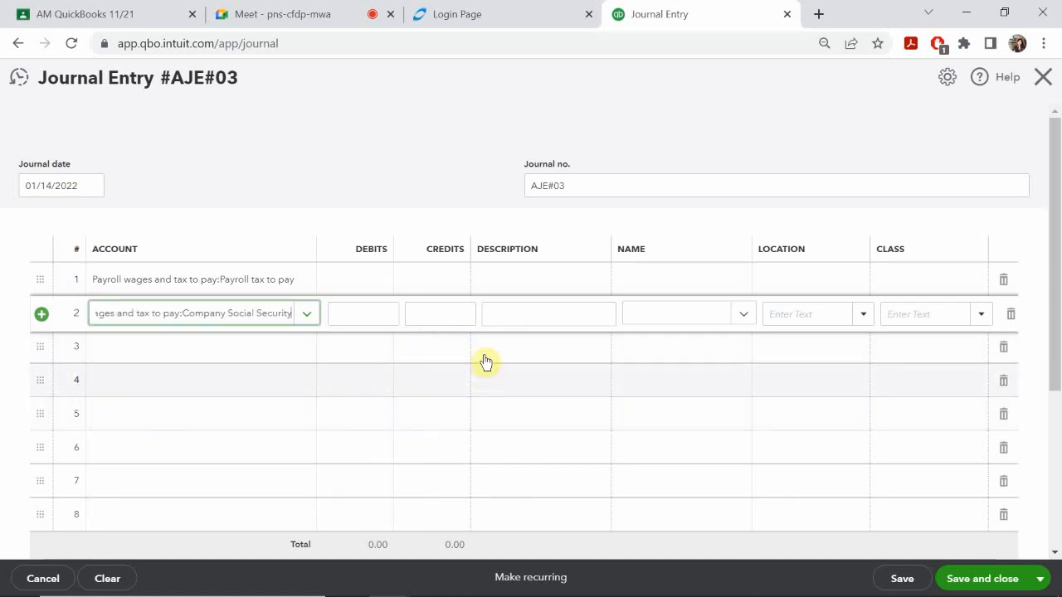
click(445, 311)
text(8)
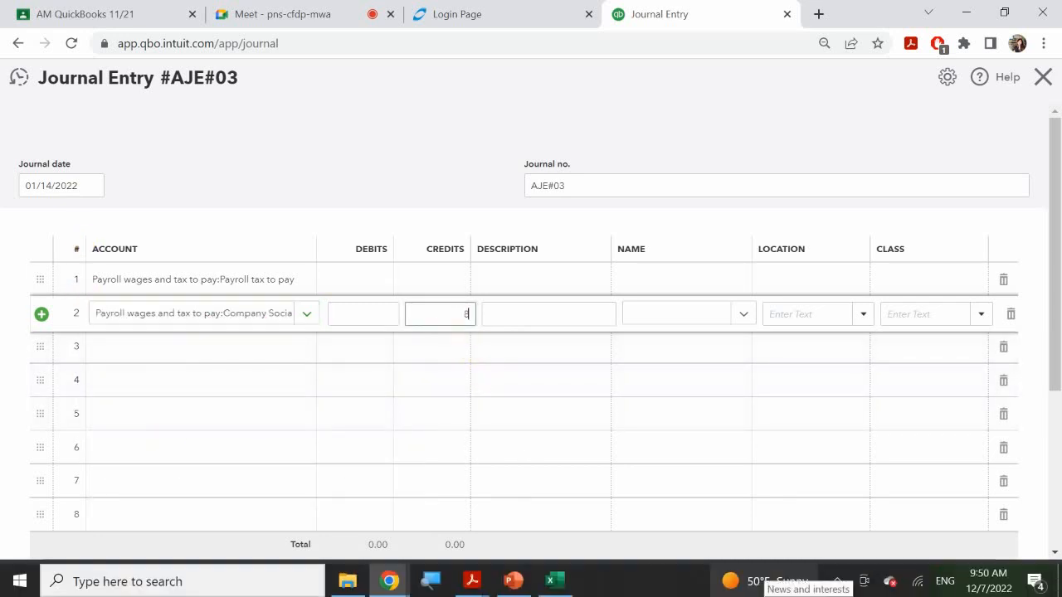
text(20*)
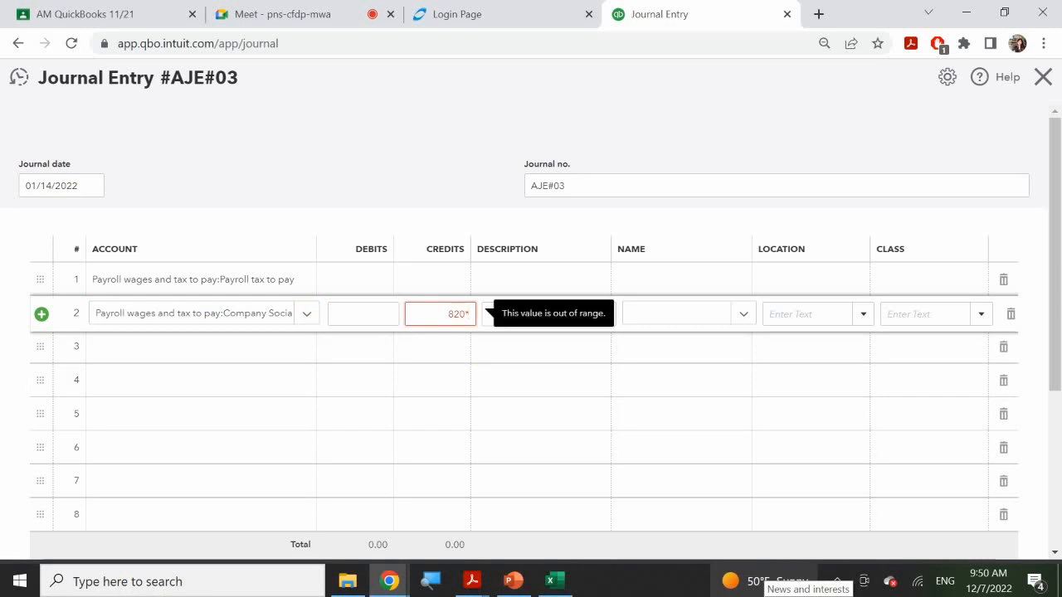
text(0.062)
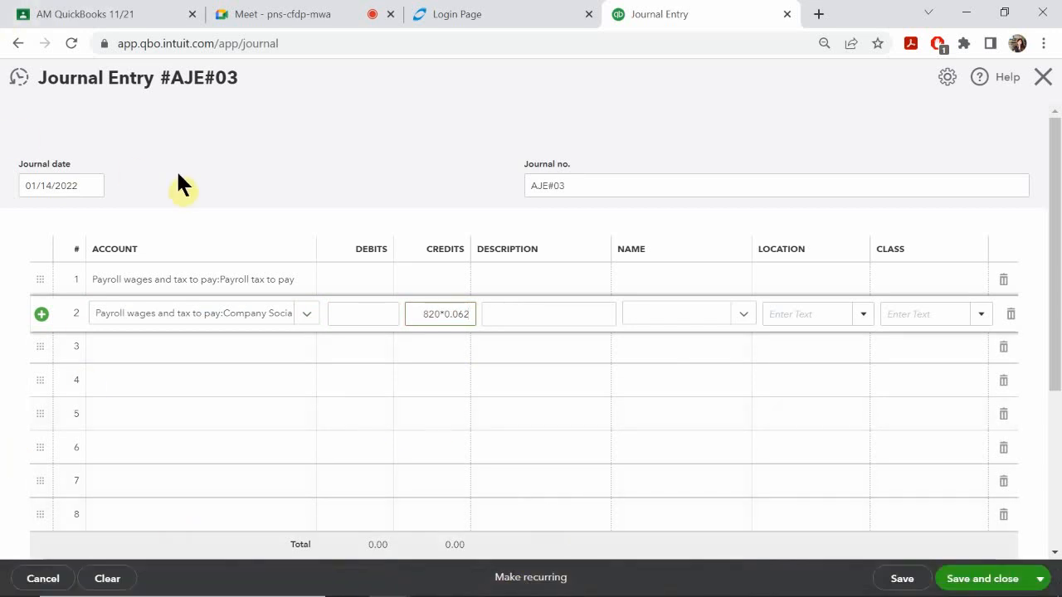
Set the third line's account to Payroll wages and tax to pay:Company Medicare and clear its automatically filled debit
click(166, 356)
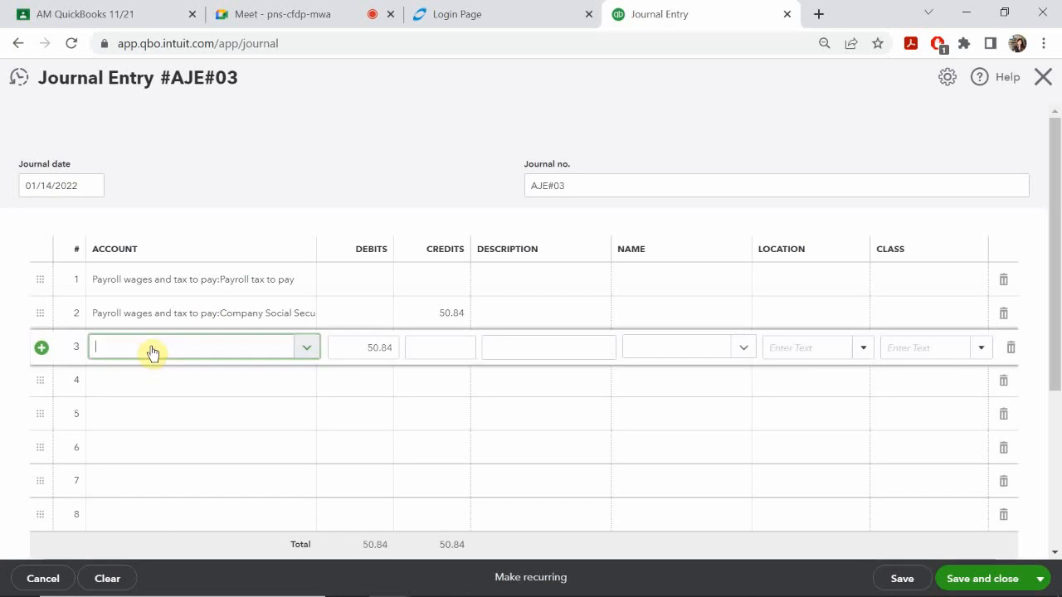
click(153, 352)
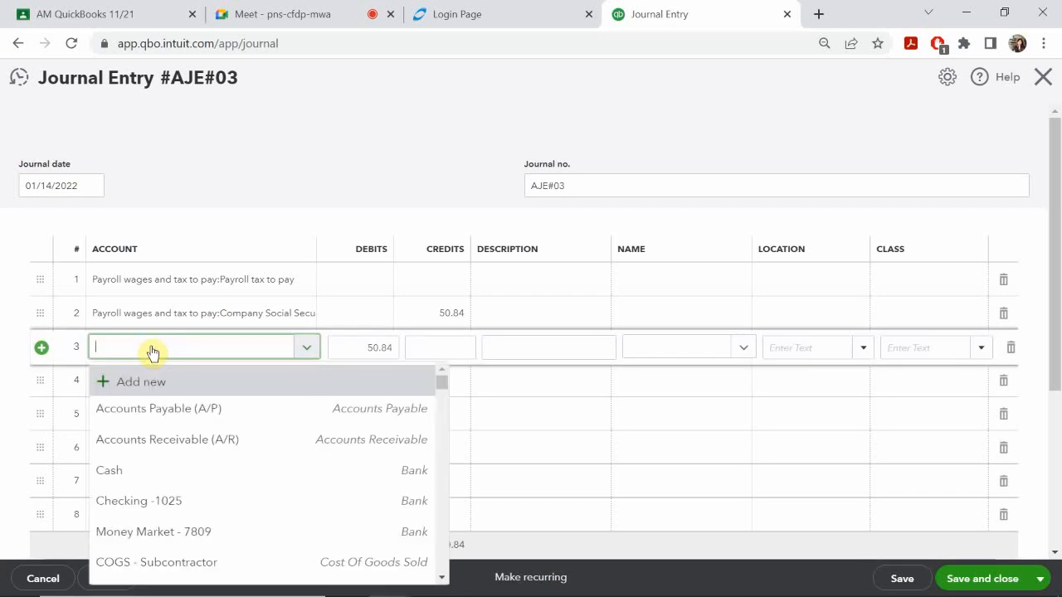
text(comp)
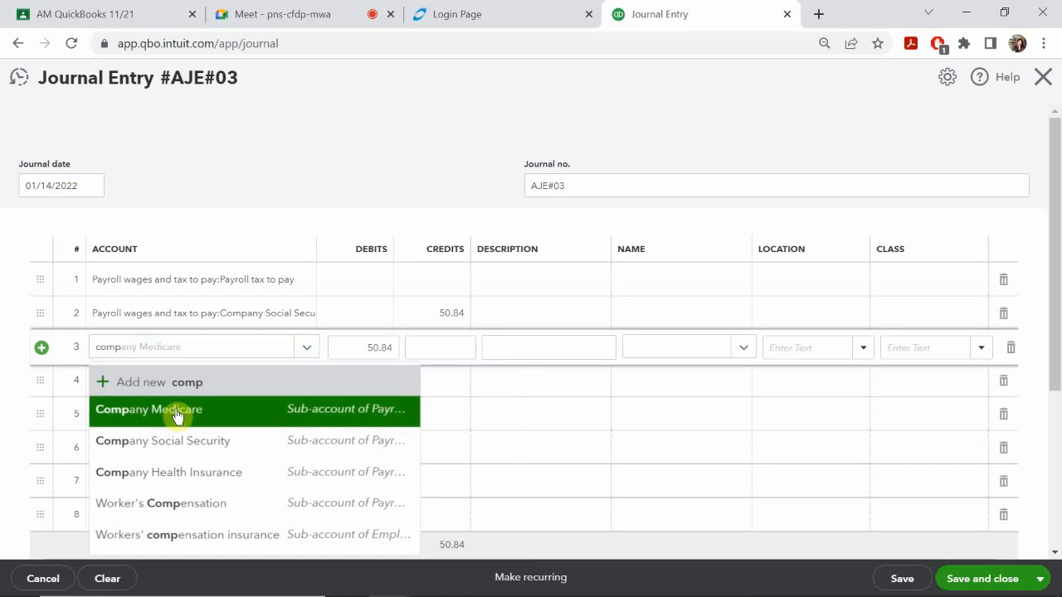
click(176, 411)
click(449, 384)
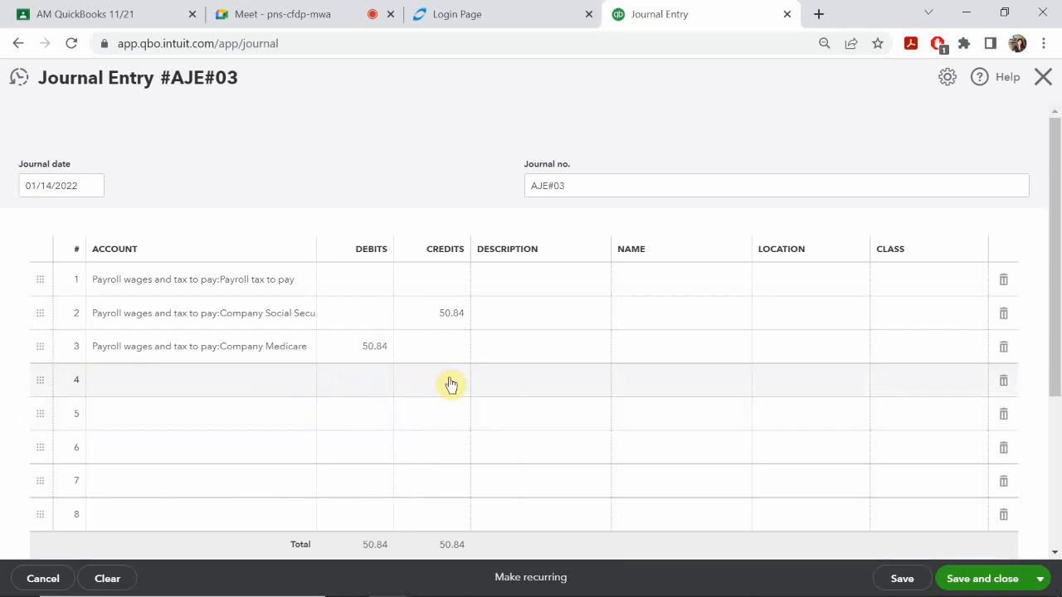
click(365, 348)
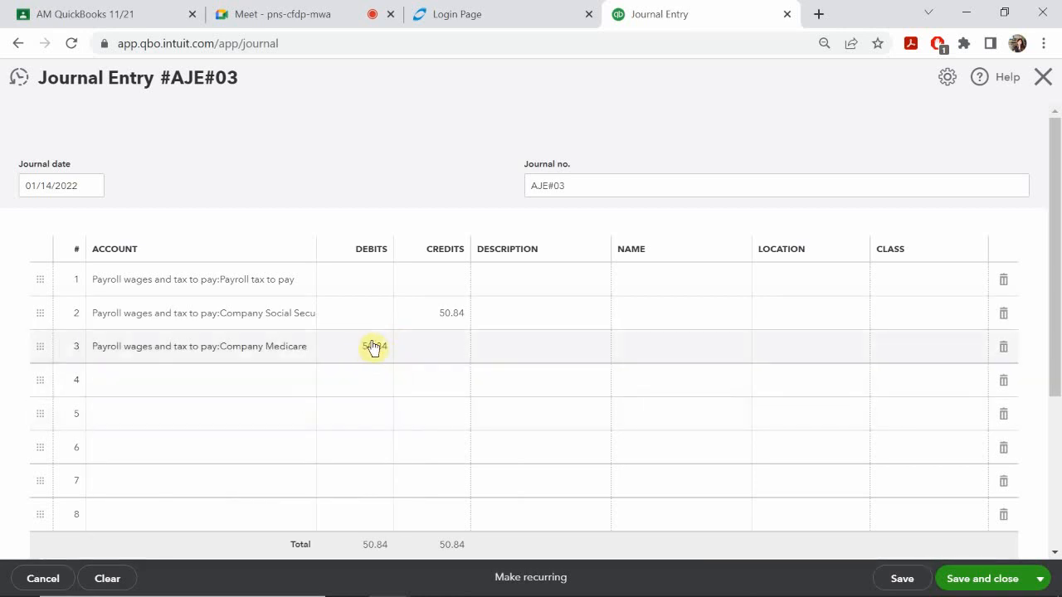
key(BackSpace)
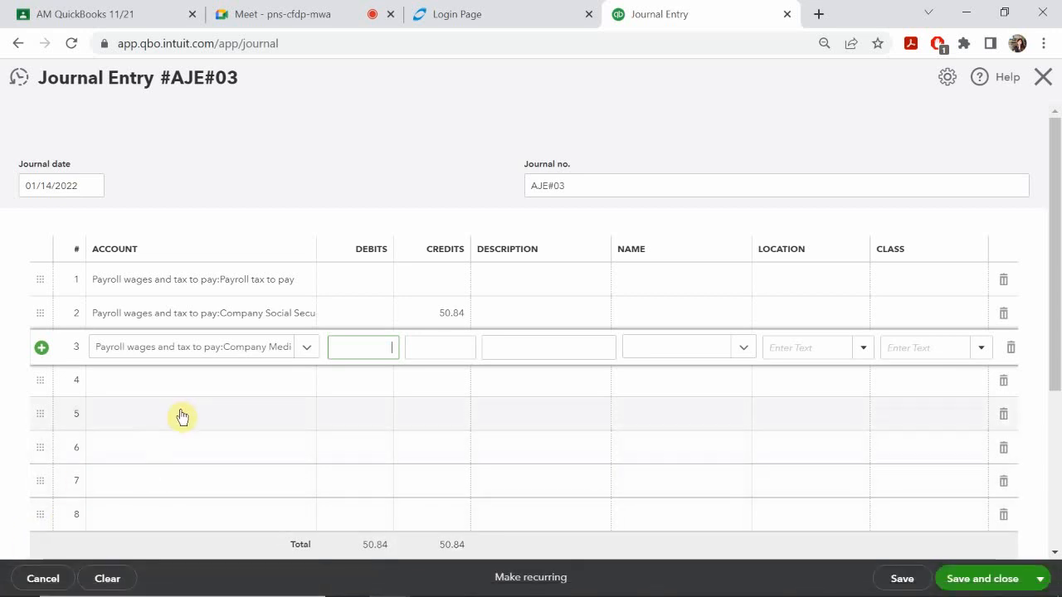
Set the fourth line's account to Payroll wages and tax to pay:Federal Unemployment Tax
click(173, 382)
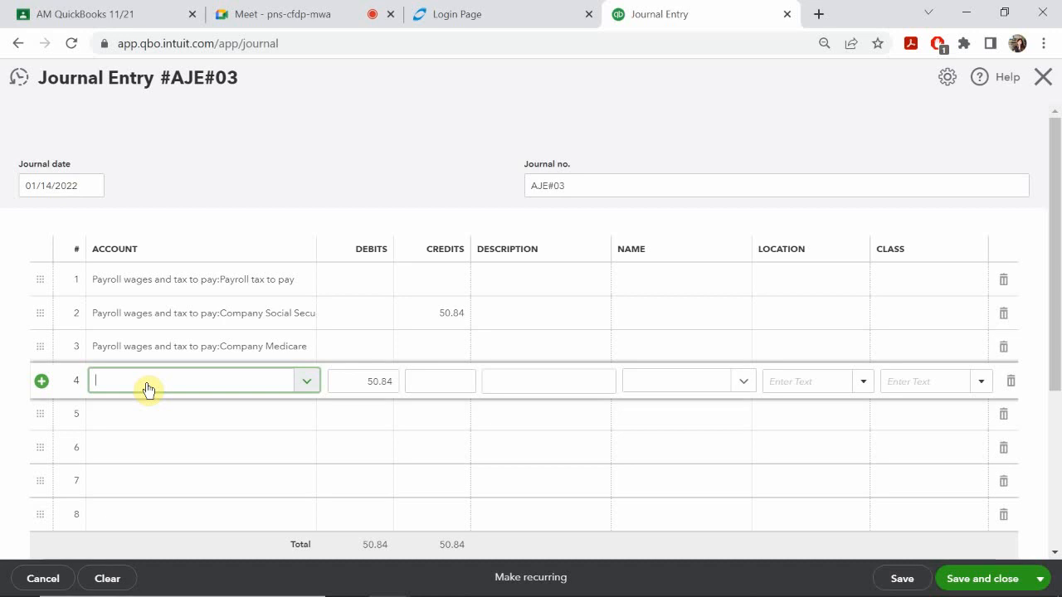
text(feder)
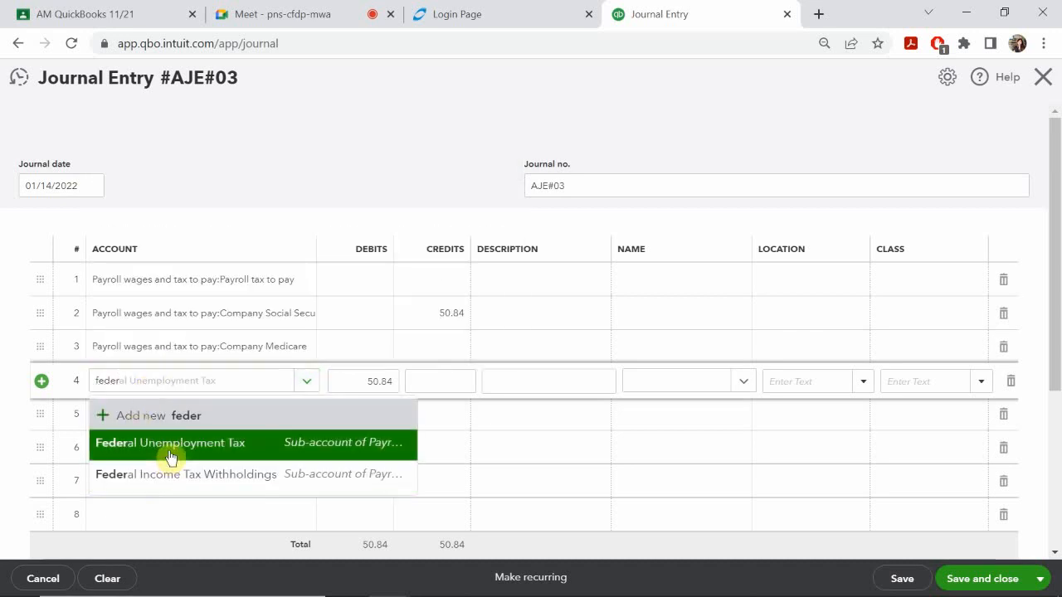
click(170, 457)
Set the fifth line's account to Payroll wages and tax to pay:State Unemployment Tax
click(131, 422)
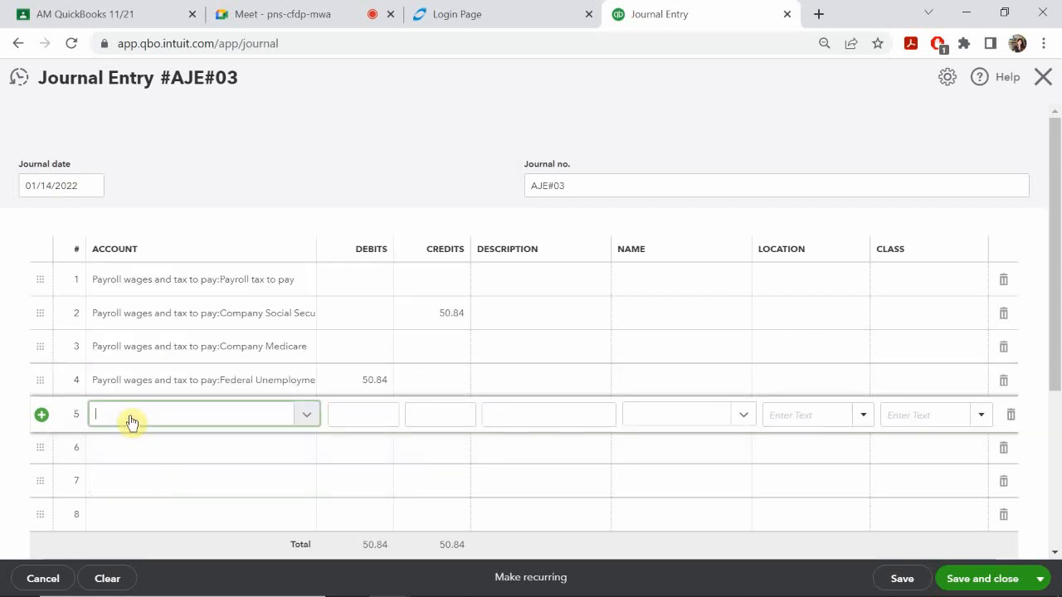
text(at)
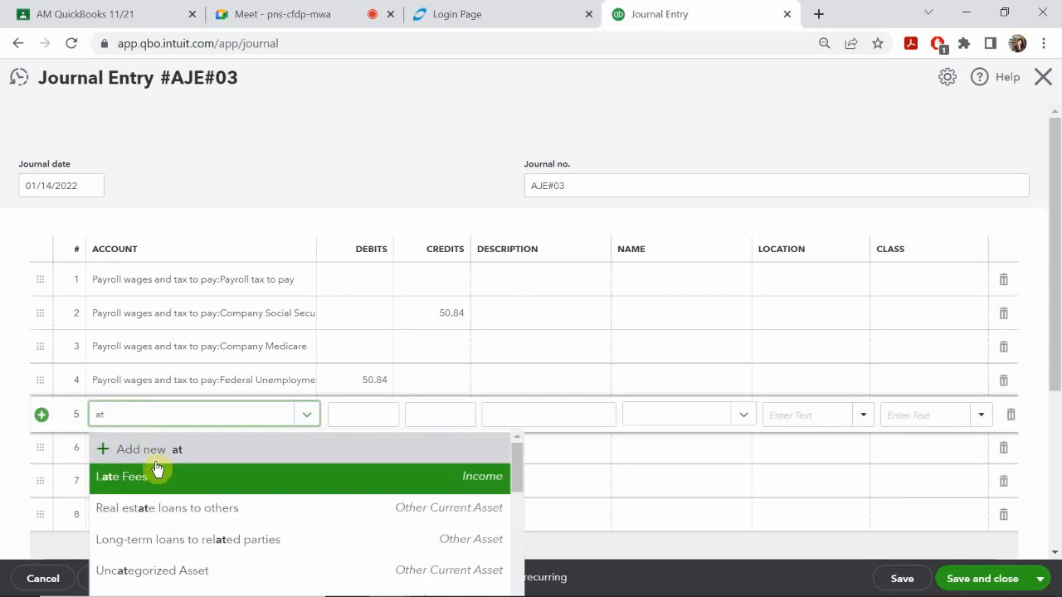
drag(128, 416, 69, 400)
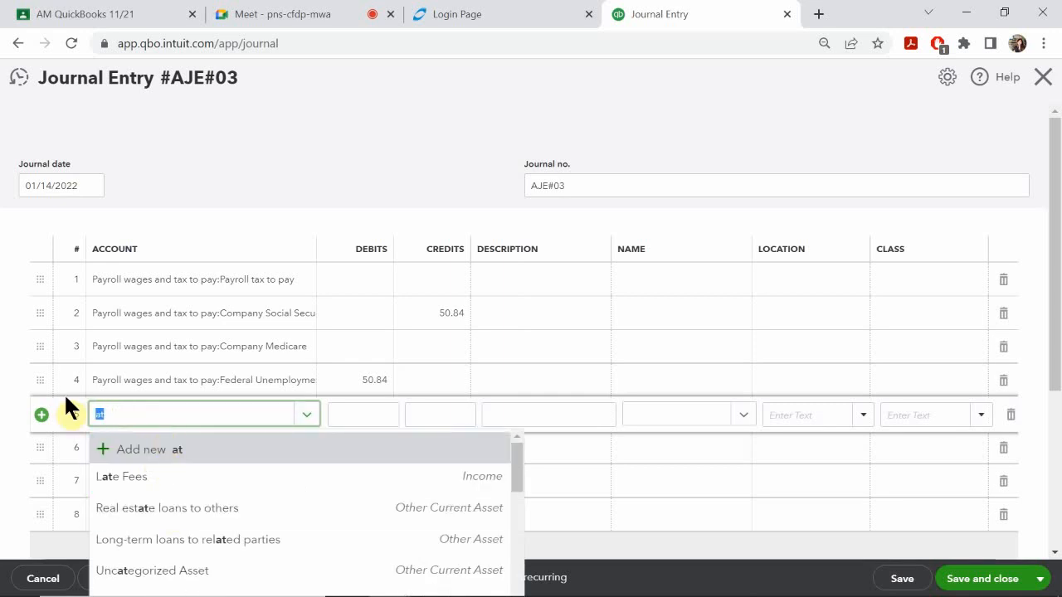
key(BackSpace)
text(stat)
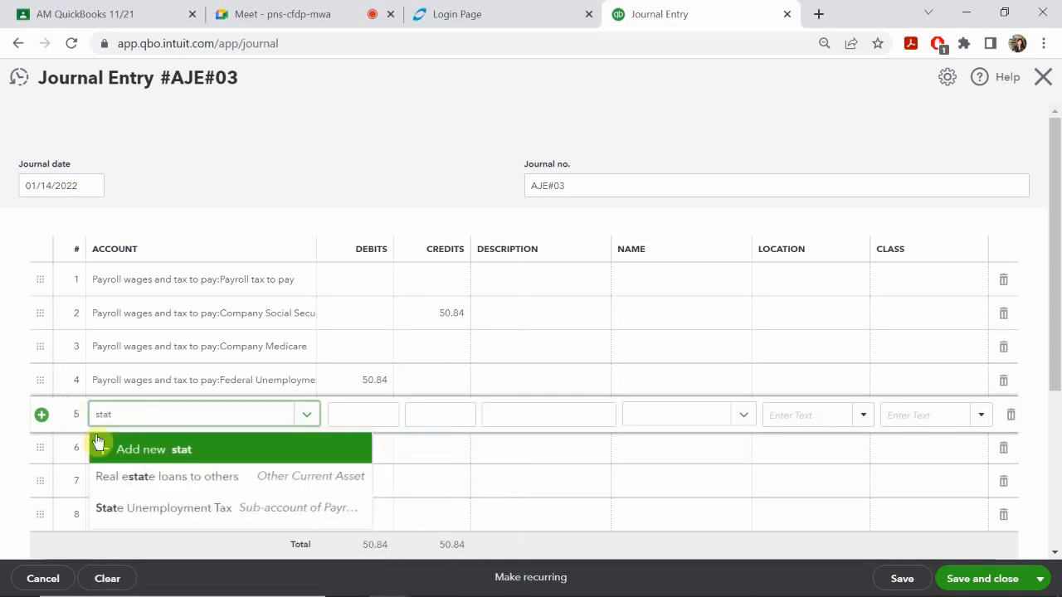
click(142, 509)
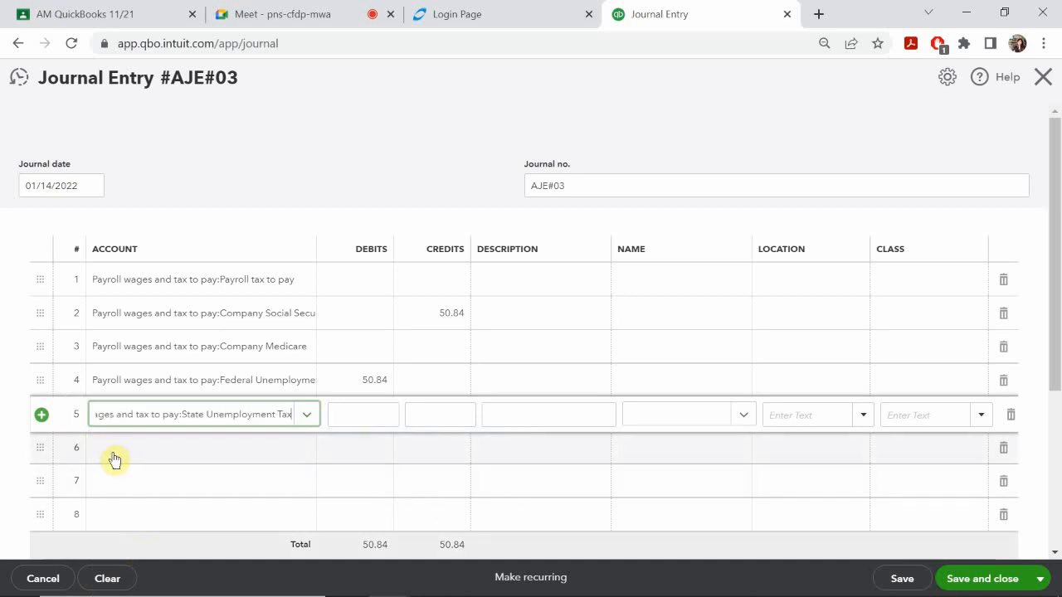
Set the sixth line's account to Payroll wages and tax to pay:Worker's Compensation
click(138, 453)
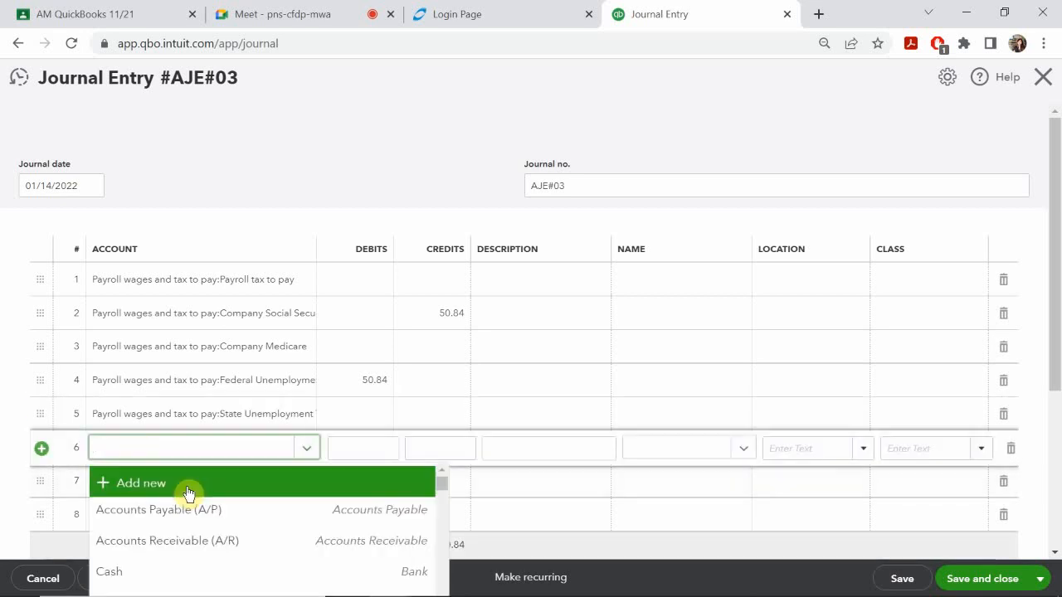
text(work)
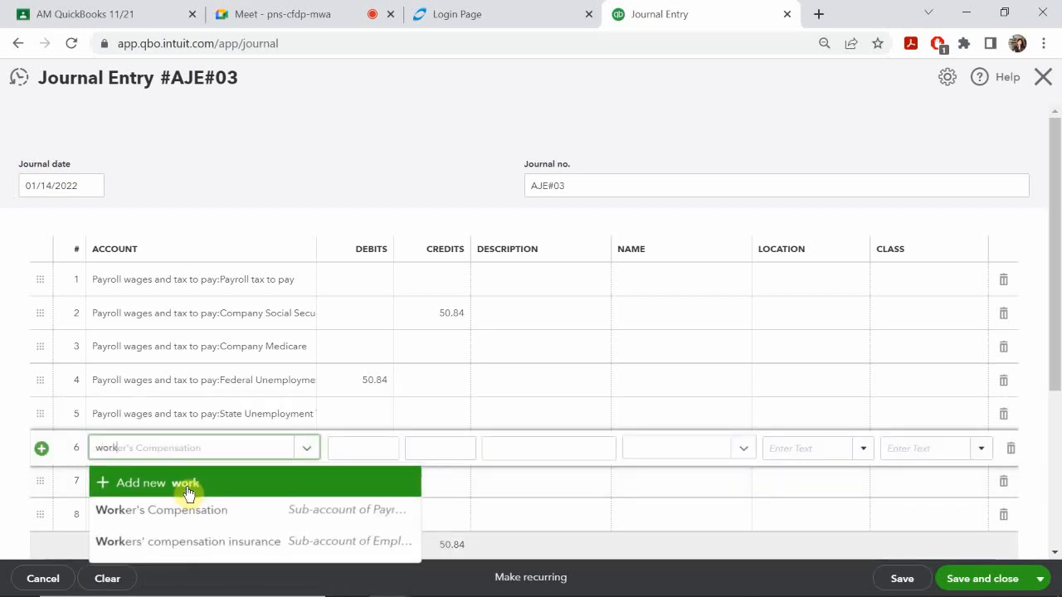
click(177, 510)
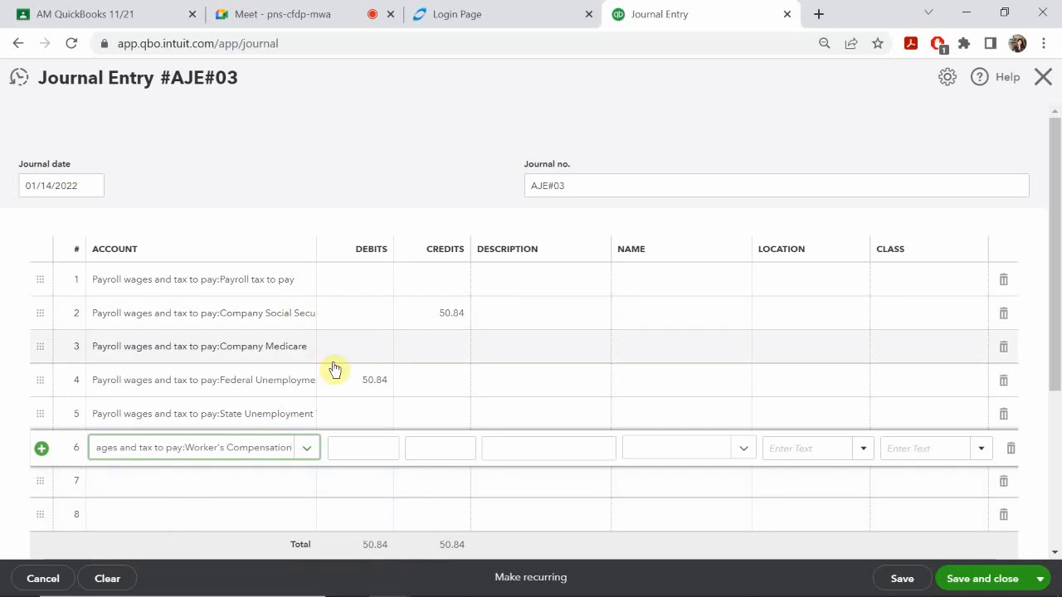
Clear the automatically filled debit on the Federal Unemployment Tax line and enter the Company Medicare credit as 820*0.0145
click(370, 386)
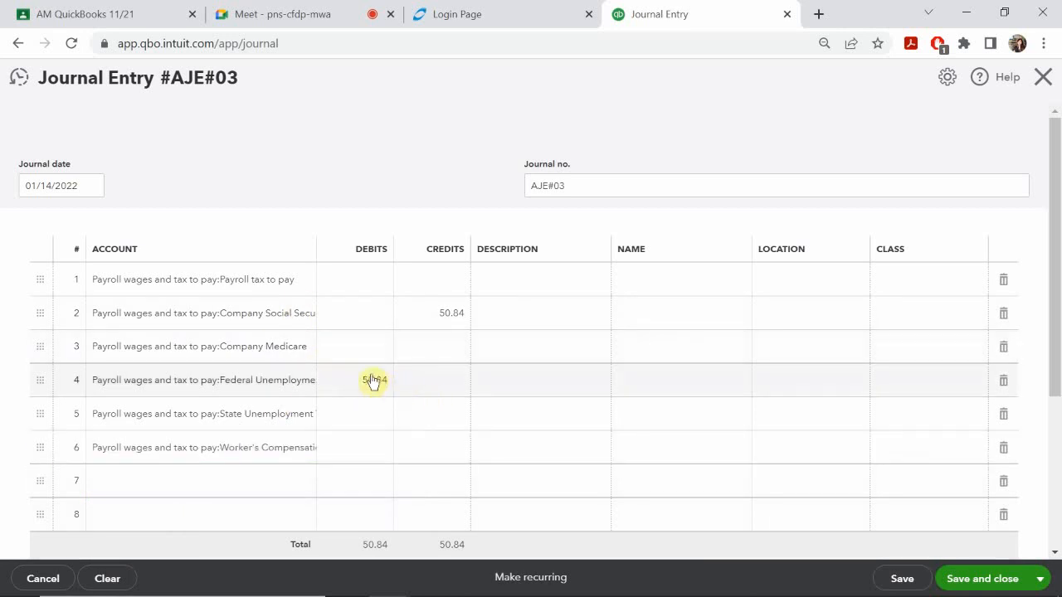
click(377, 381)
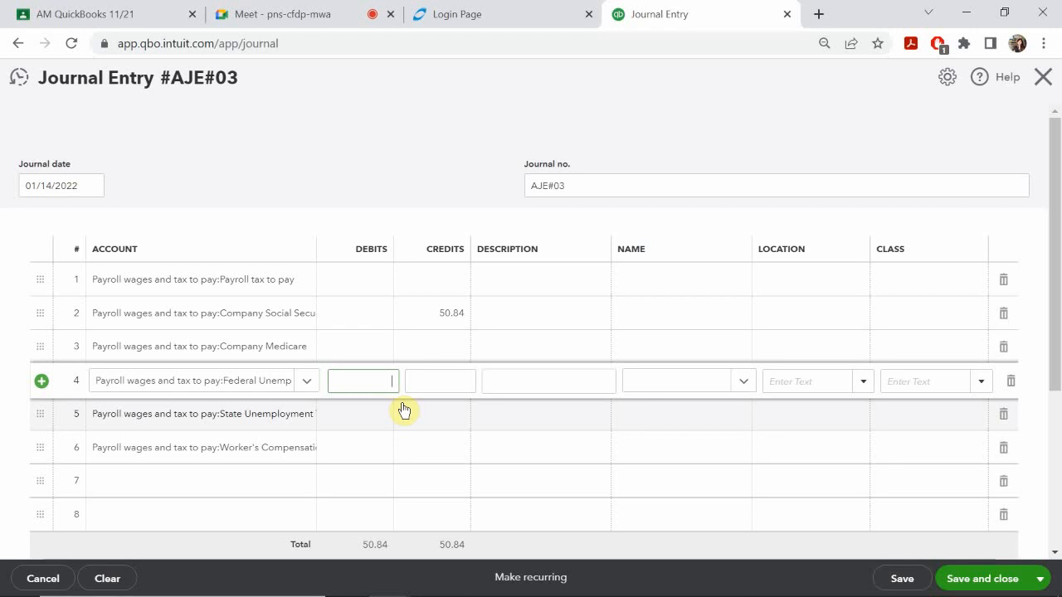
click(451, 343)
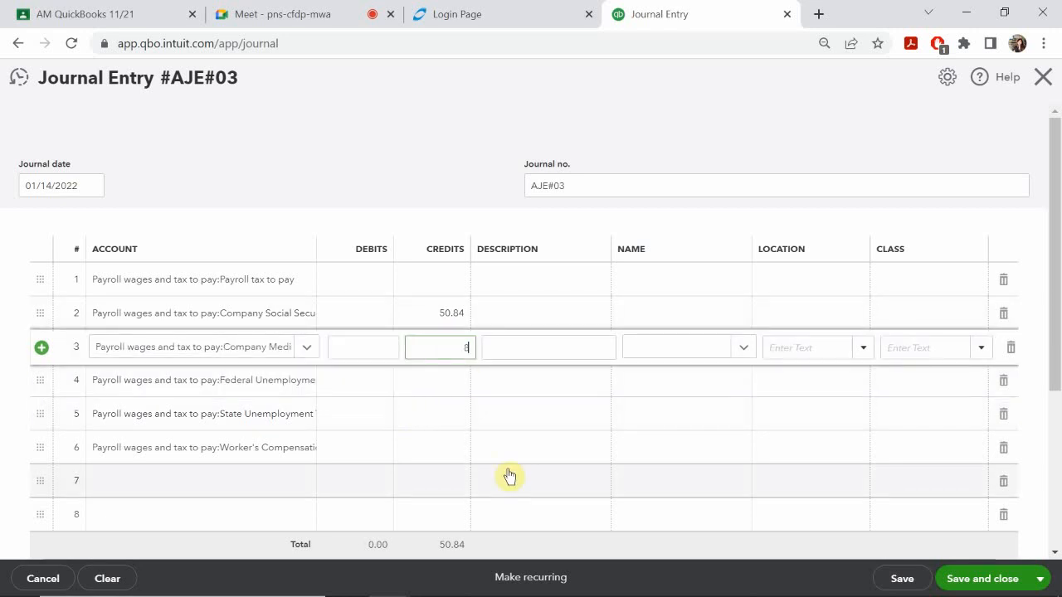
text(820*1.0)
key(BackSpace)
key(BackSpace)
key(BackSpace)
key(BackSpace)
text(*0.0145)
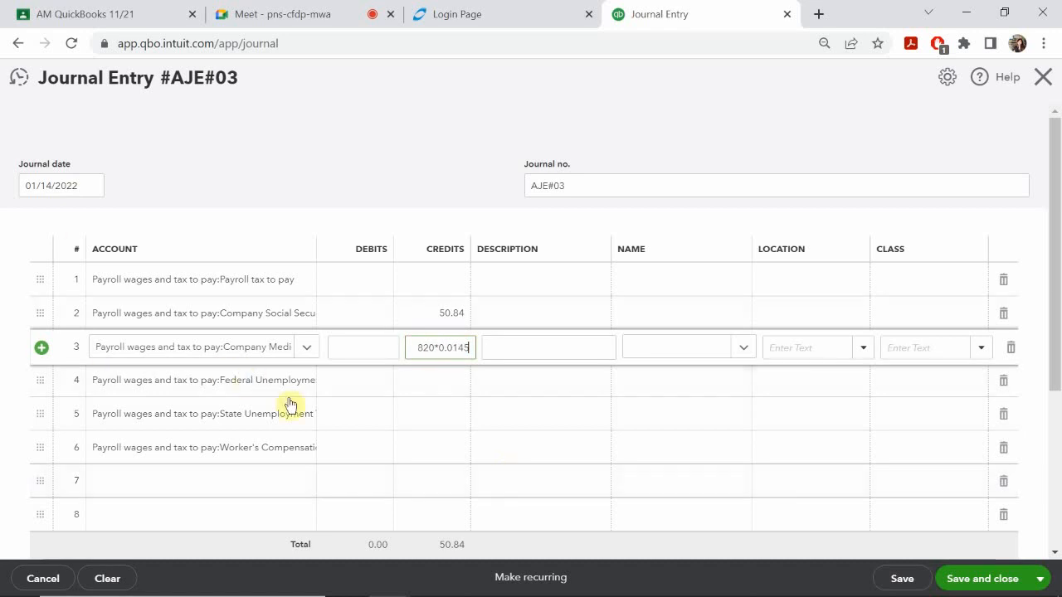
Enter the Federal Unemployment Tax credit as 820*0.015 and the State Unemployment Tax credit as 820*0.0125
click(413, 387)
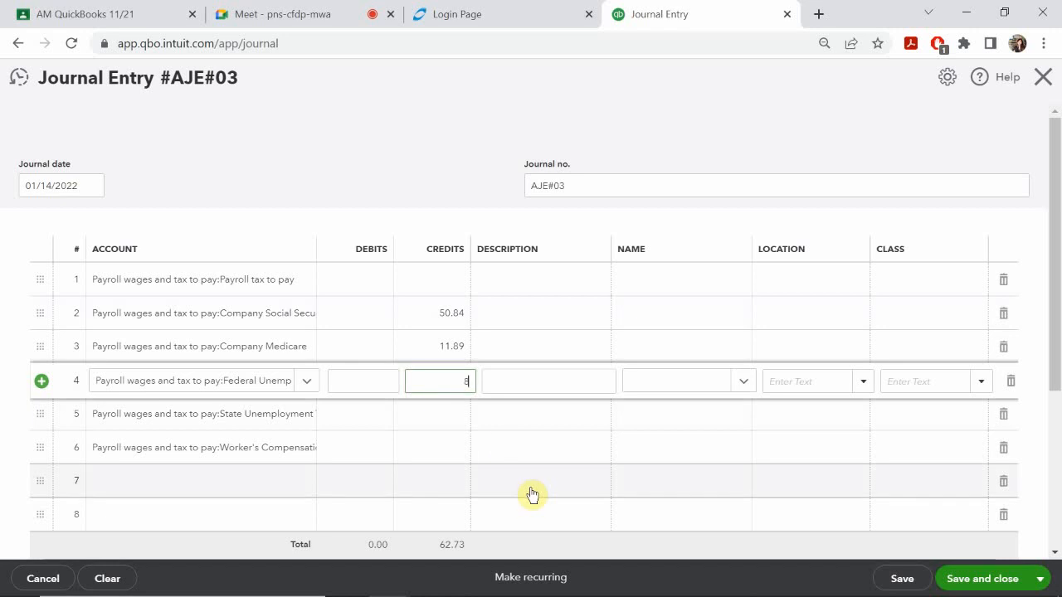
text(820*0.015)
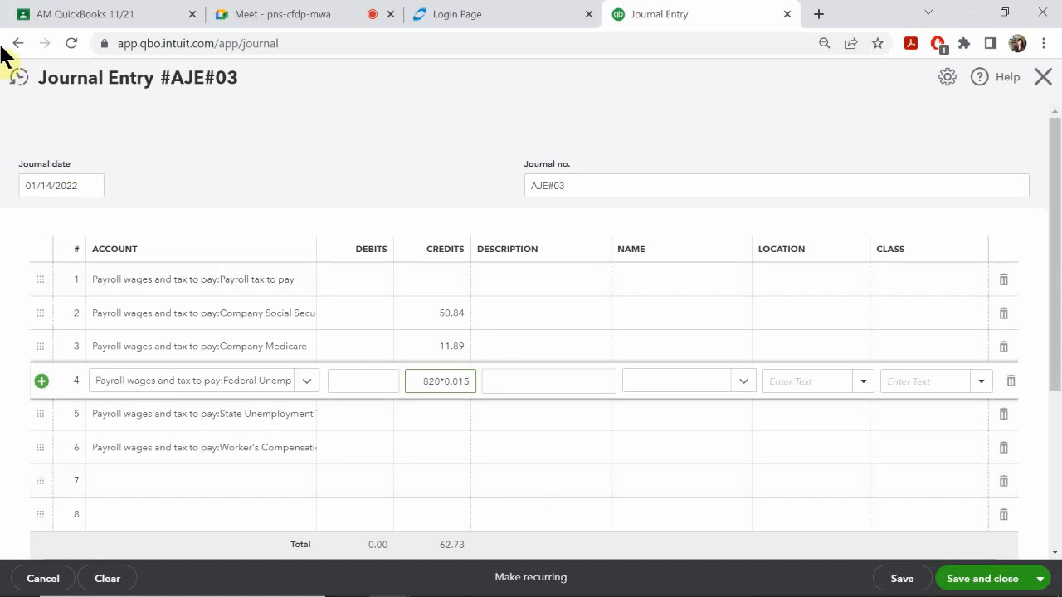
click(442, 413)
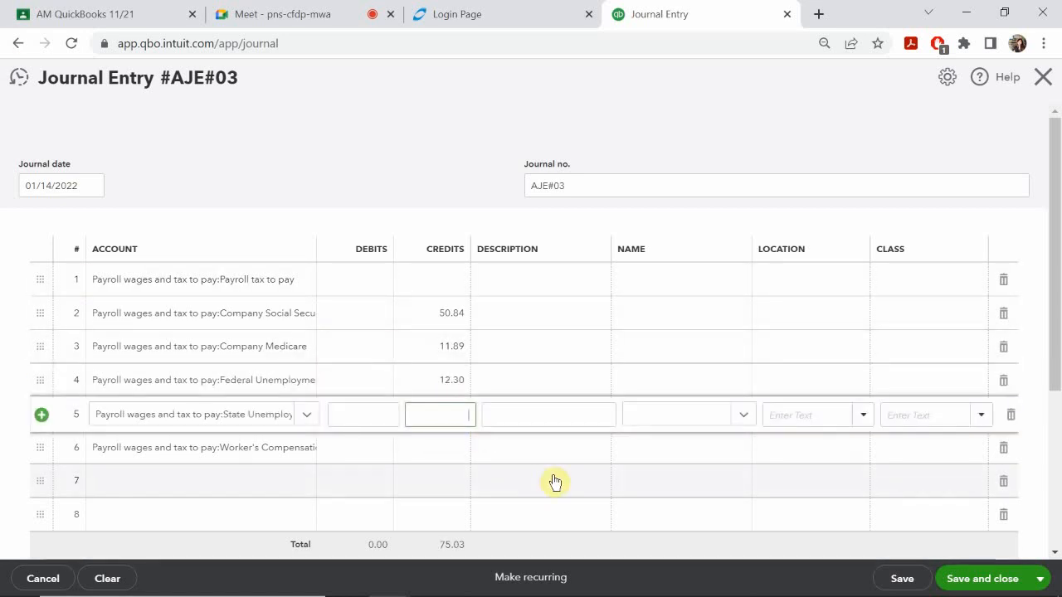
text(820)
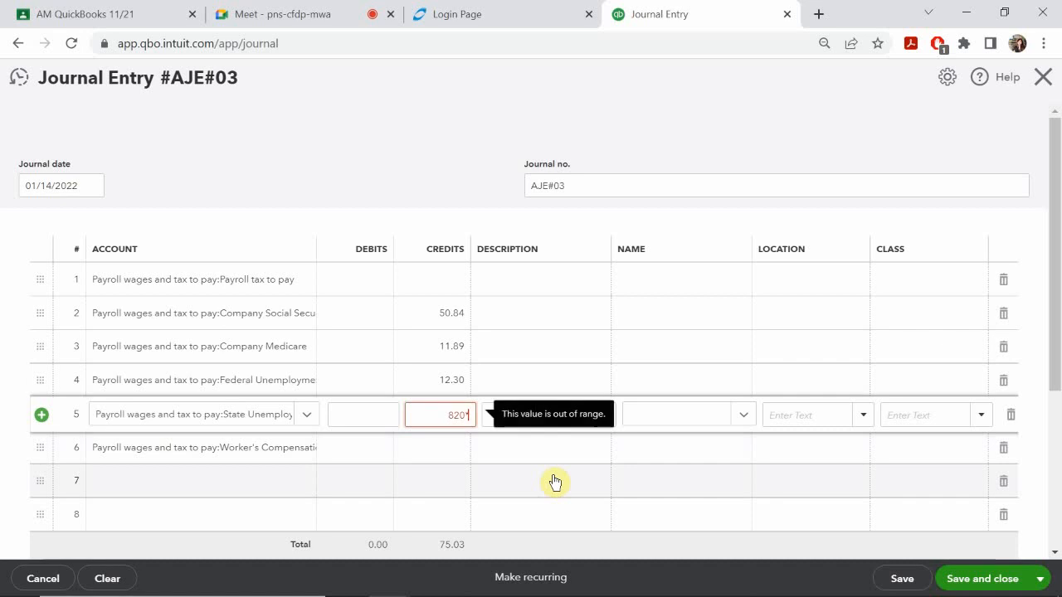
text(*0.0125)
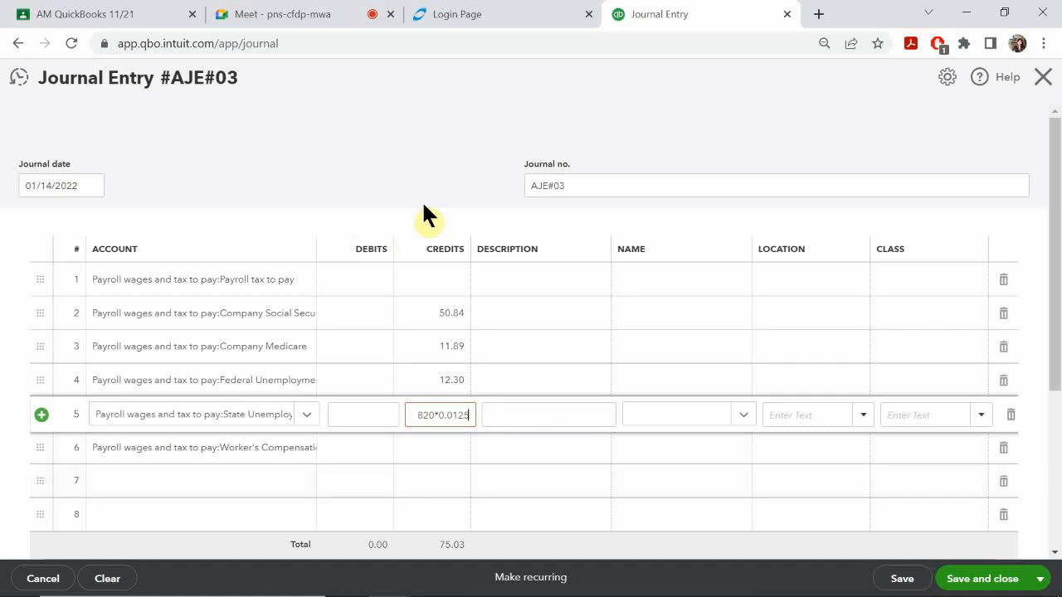
Enter the Worker's Compensation credit on the sixth line as 820*0.0136
click(430, 449)
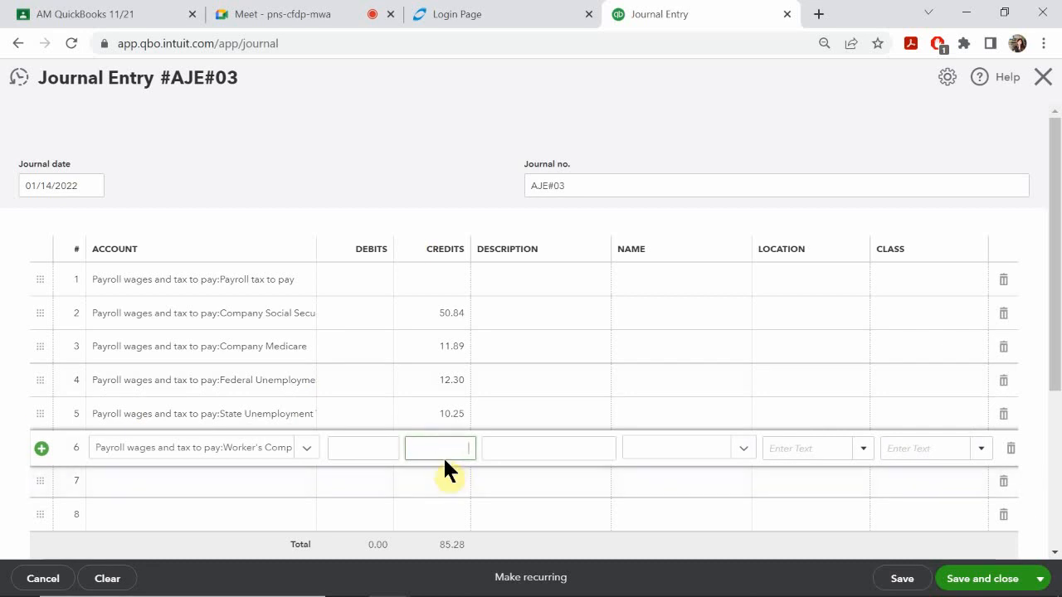
text(820*0.0136)
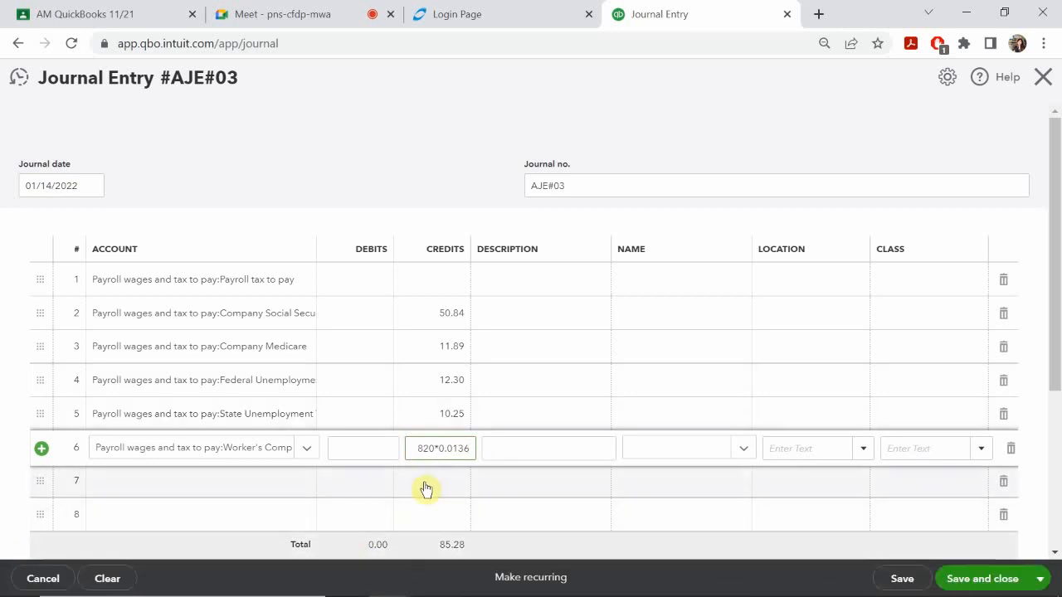
click(422, 481)
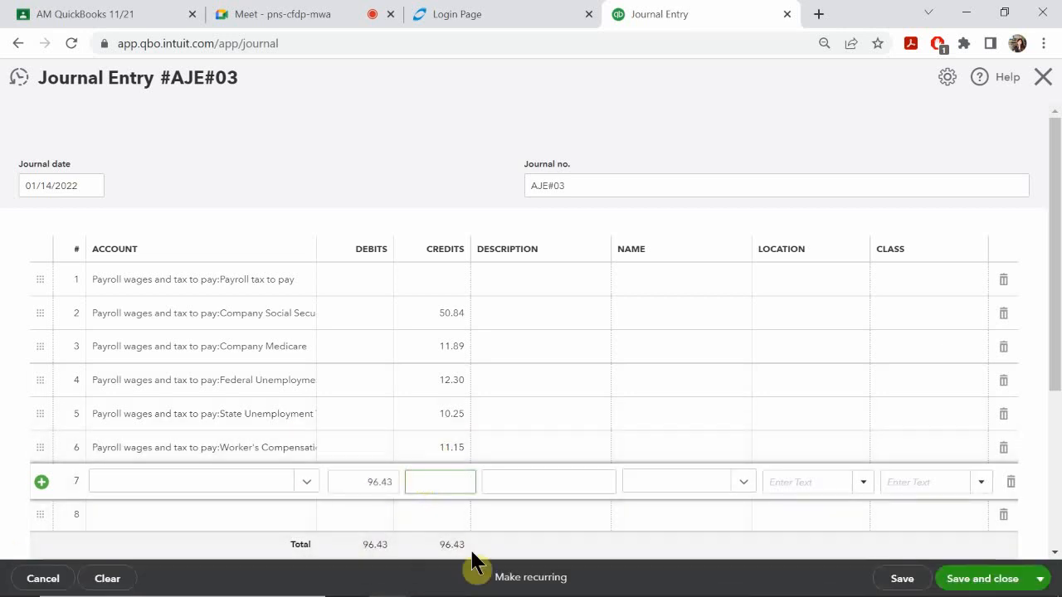
Switch to the PowerPoint slide show, examine the next slide on company health insurance and 401K match contributions, and return to the journal entry in Chrome
mouse_move(506, 586)
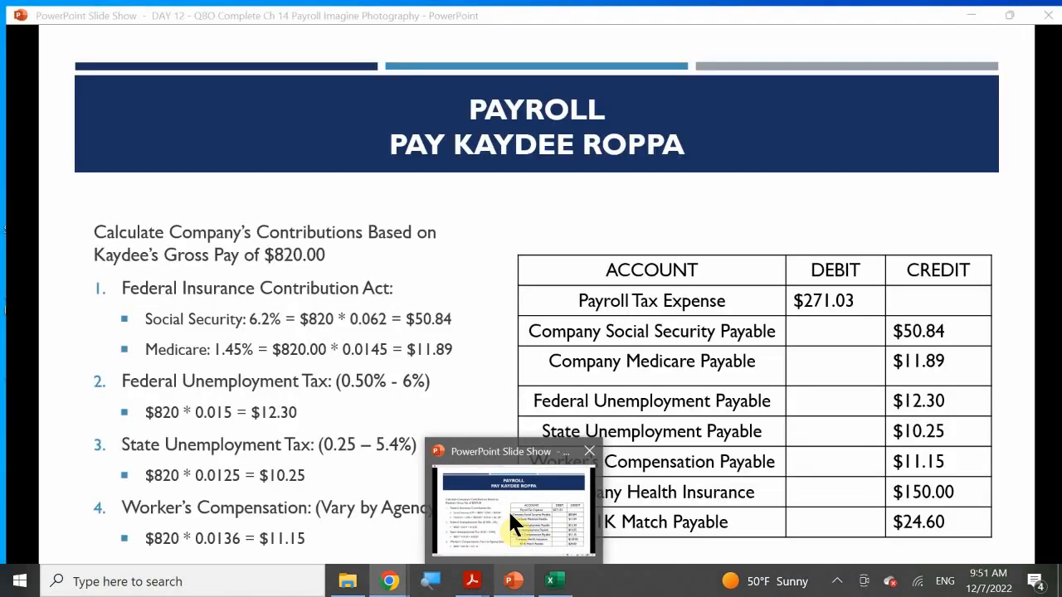
click(510, 508)
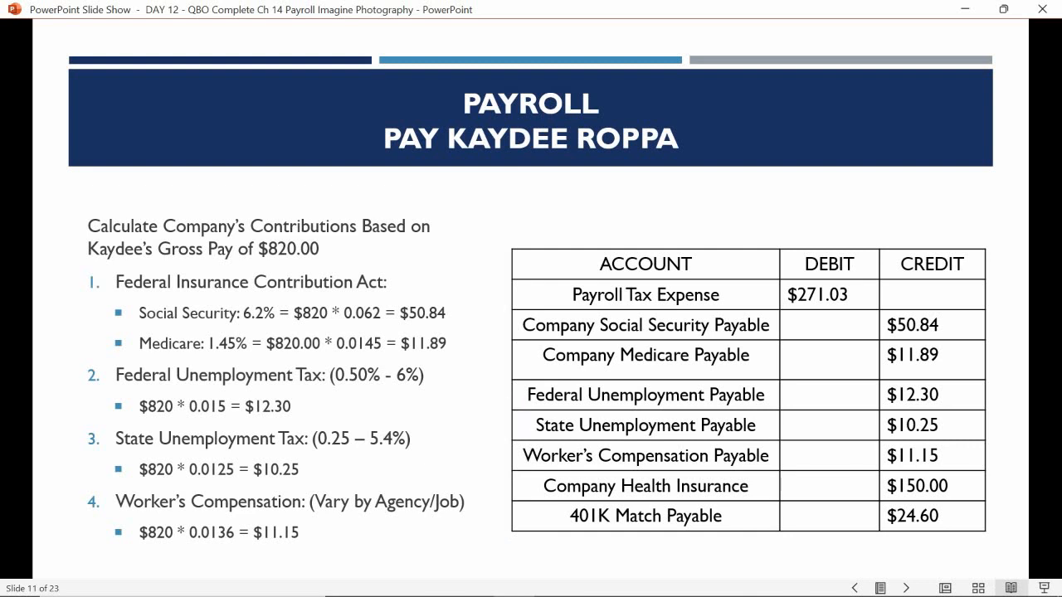
key(Right)
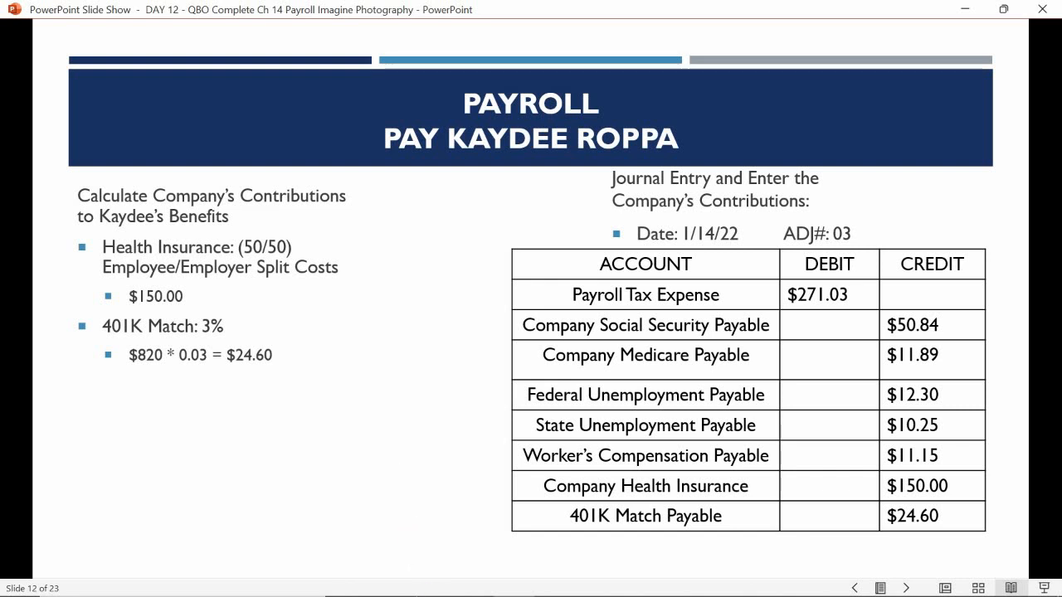
mouse_move(395, 581)
click(344, 523)
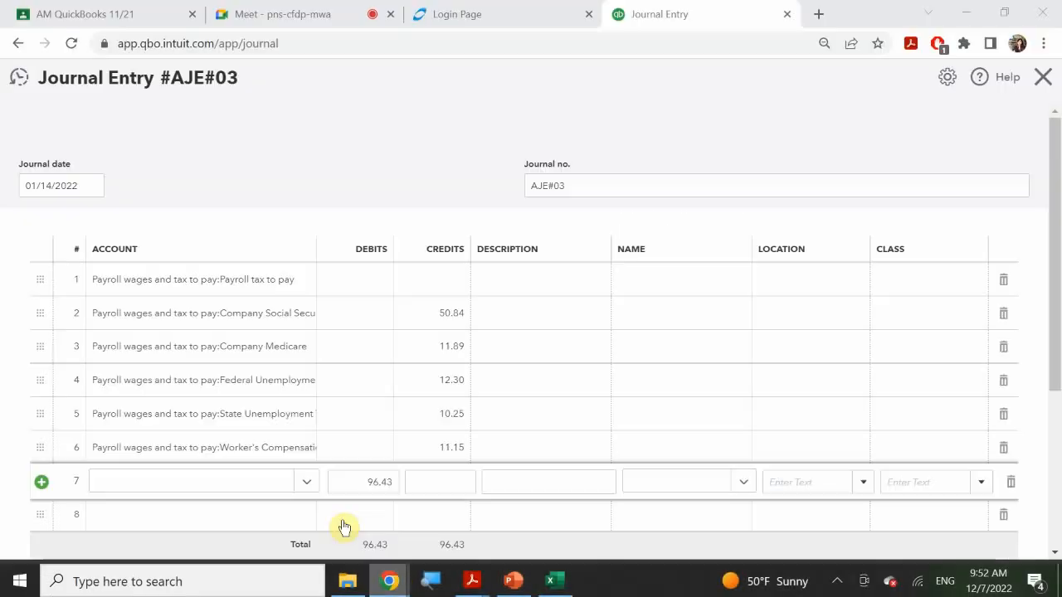
Set the seventh line's account to Payroll wages and tax to pay:Company Health Insurance with a credit of 150 and no debit
click(164, 482)
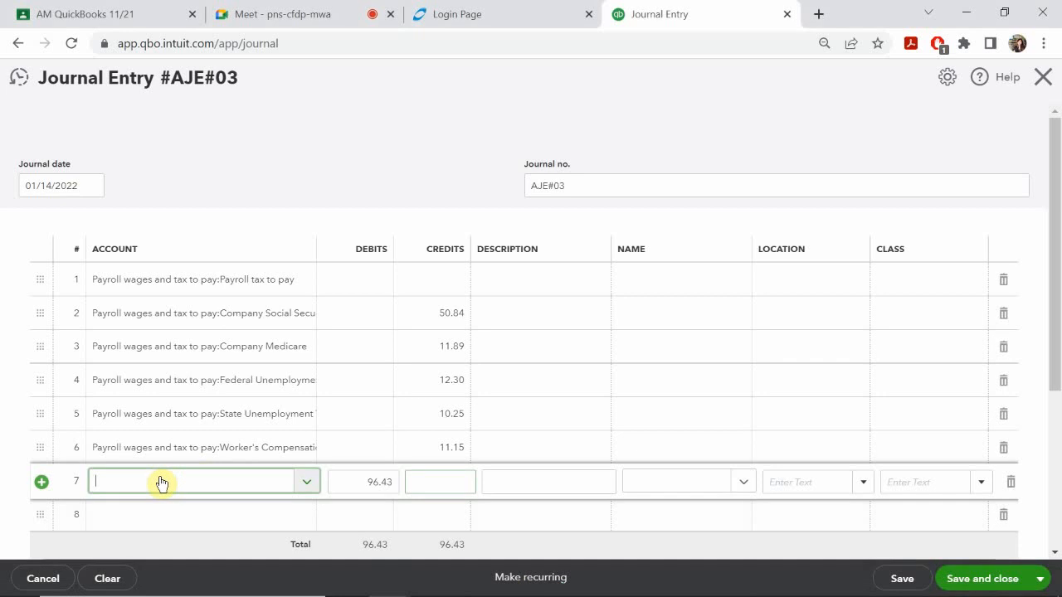
text(heal)
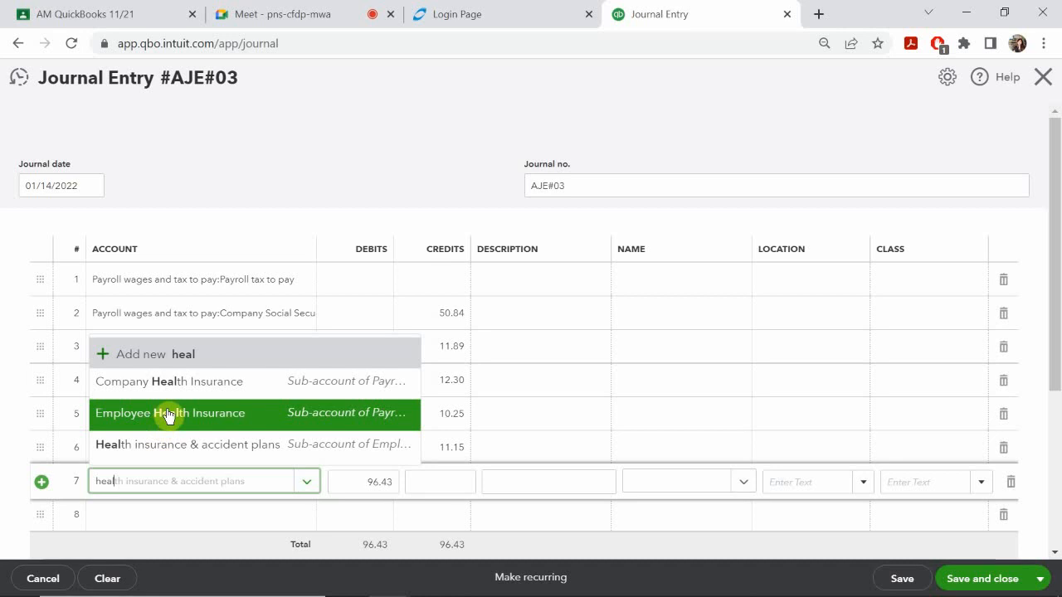
click(182, 385)
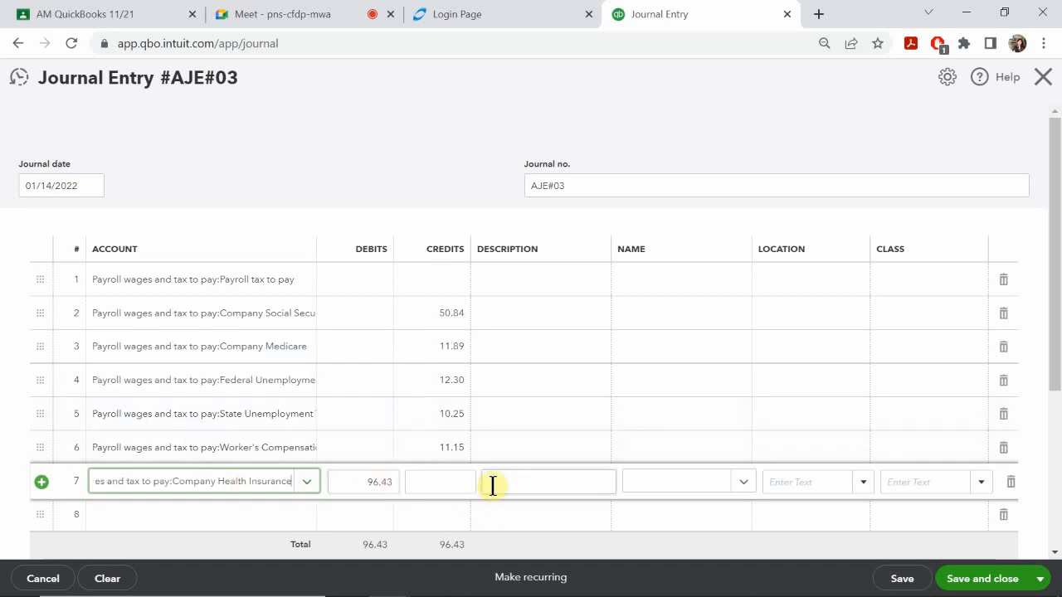
click(448, 484)
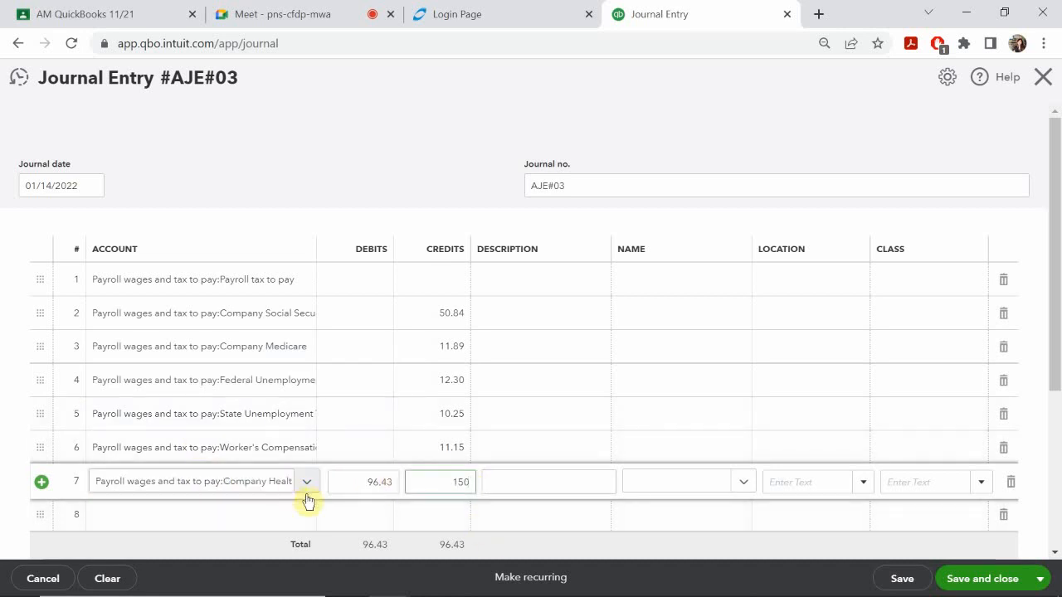
click(360, 486)
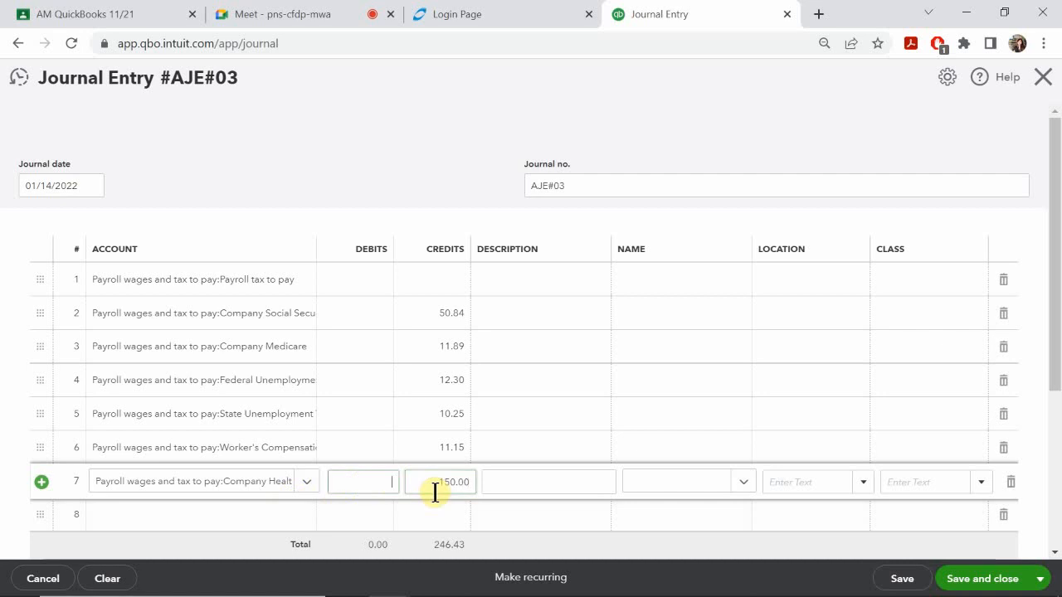
Set the eighth line's account to 401K Match, the sub-account of Retirement benefits to pay
scroll(435, 493, down, 1)
click(431, 443)
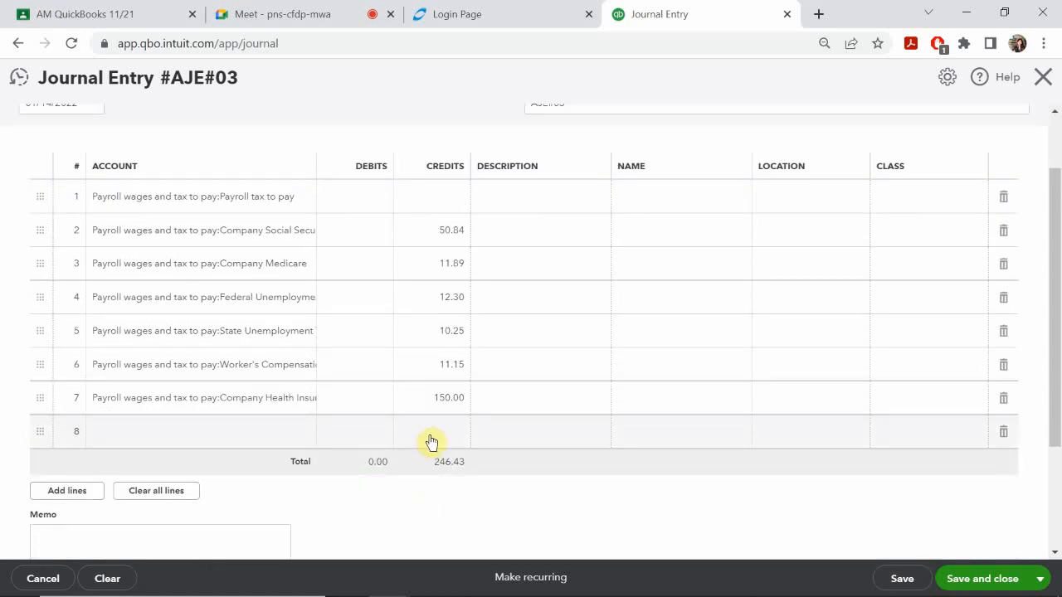
click(159, 432)
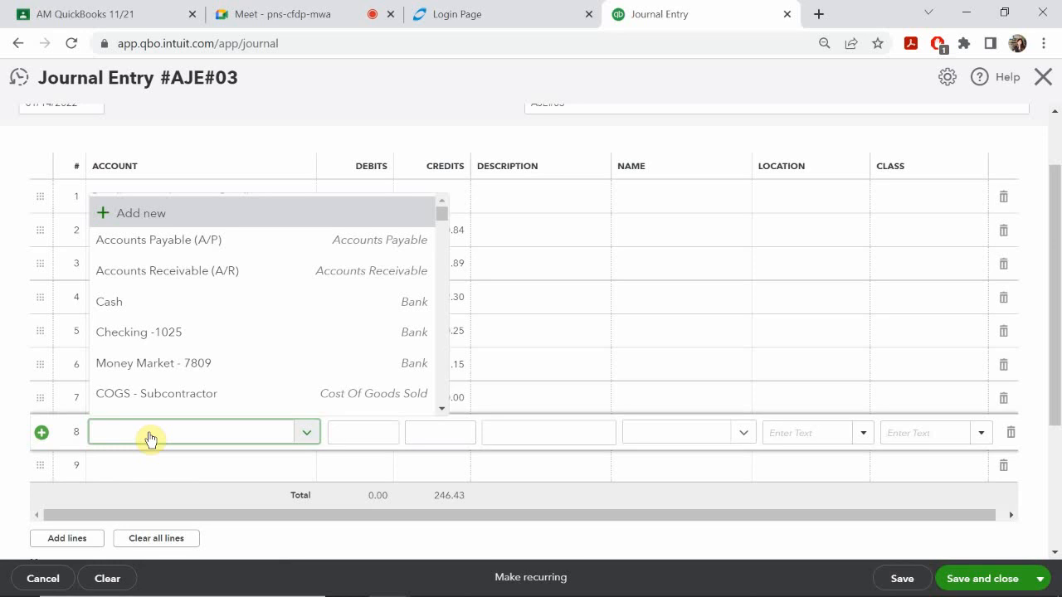
text(401)
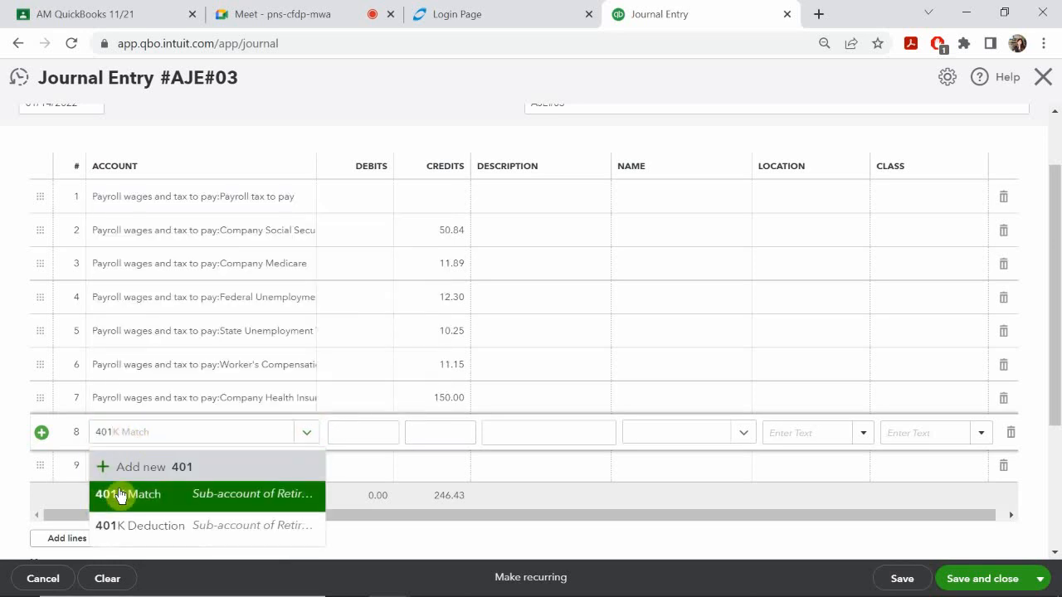
click(118, 496)
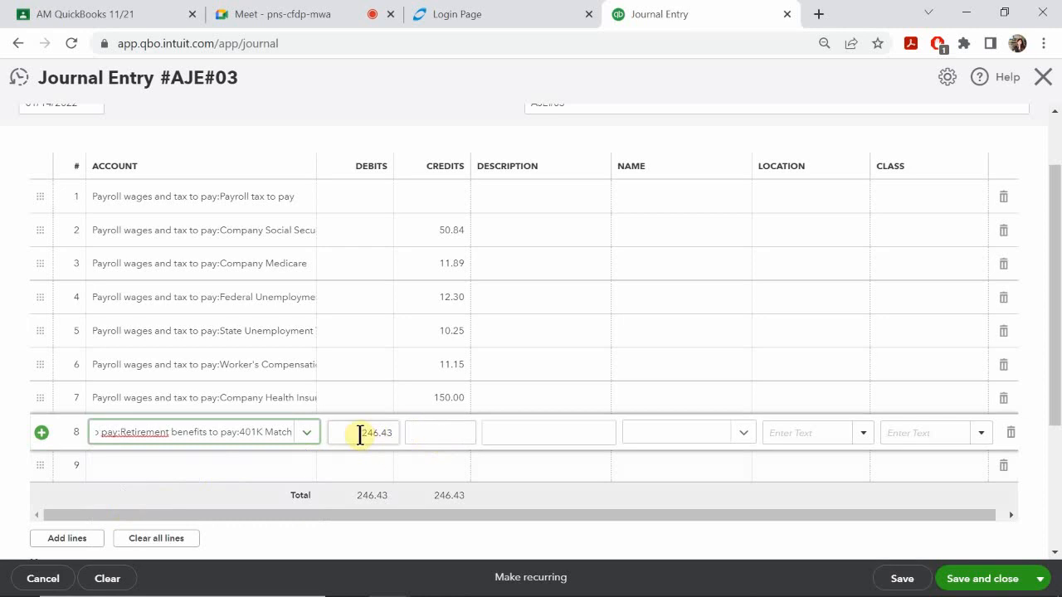
Enter the 401K Match credit as 820*0.03 and clear the automatically filled debit on that line
click(421, 434)
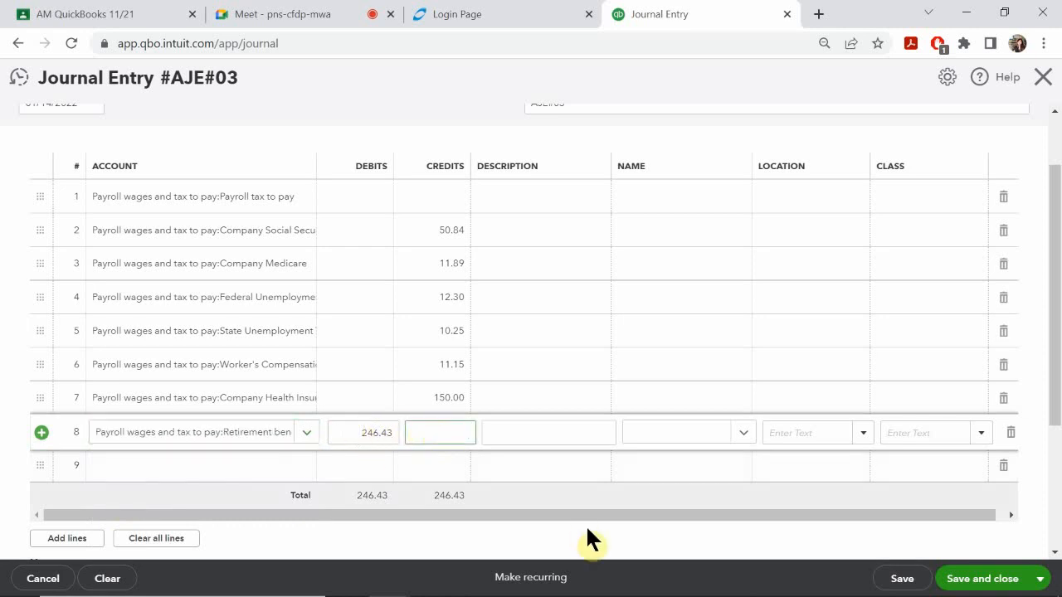
text(820)
text(*0)
text(003)
key(BackSpace)
key(BackSpace)
text(3)
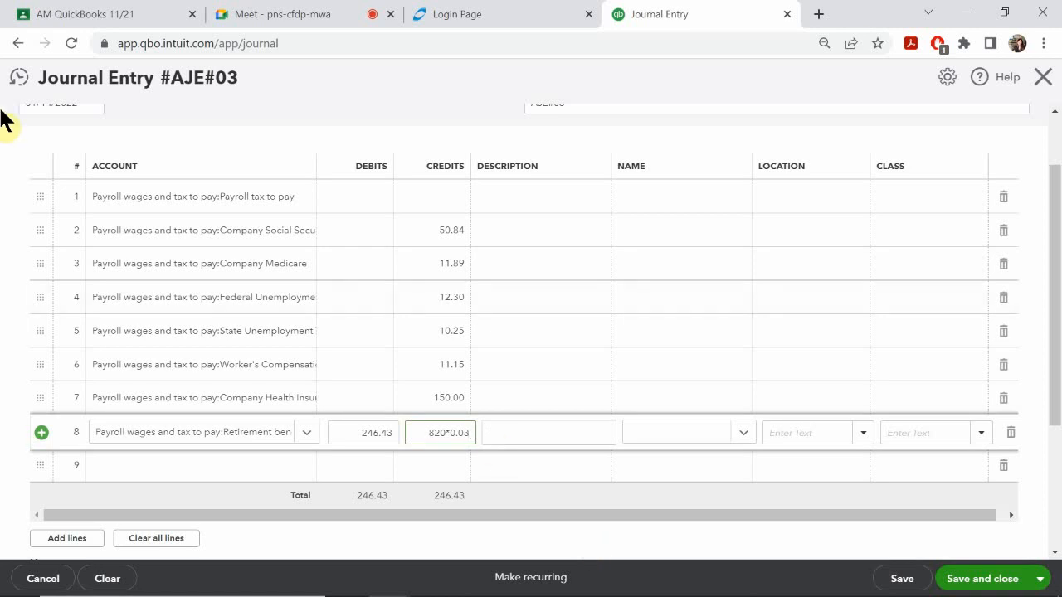
click(352, 433)
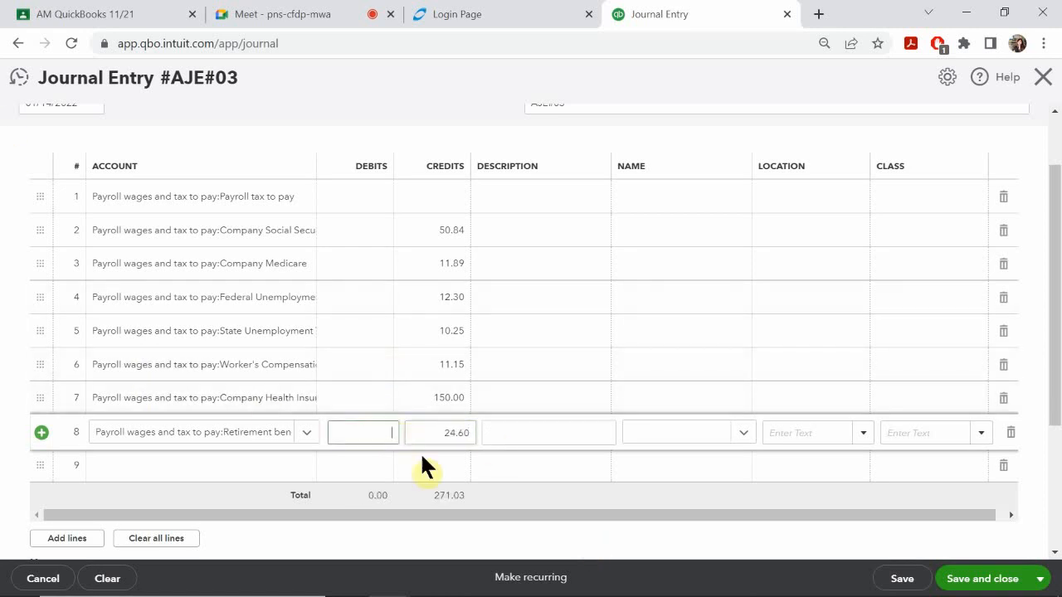
click(443, 466)
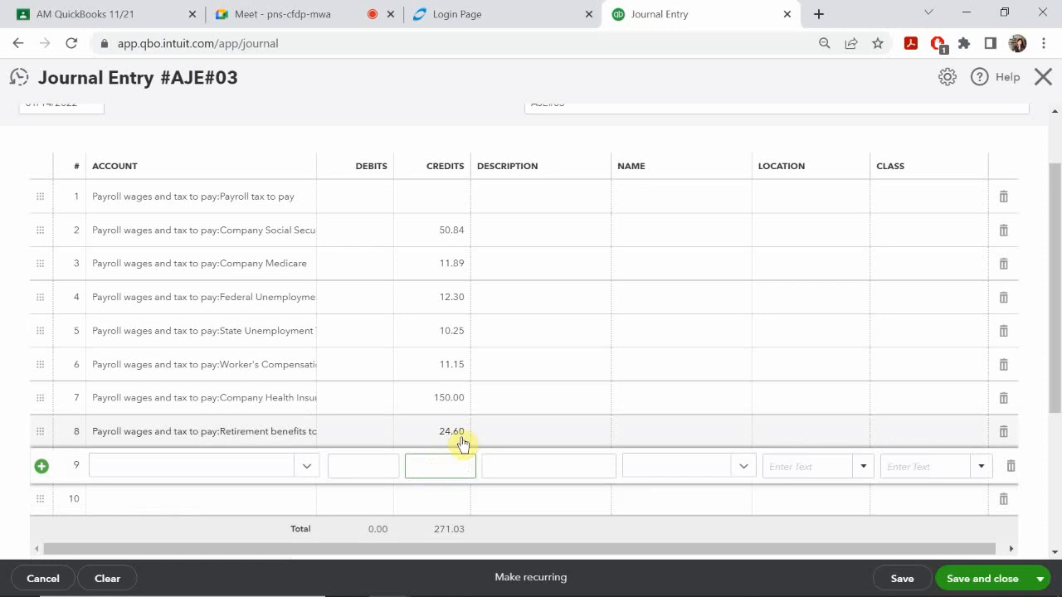
Check the journal entry against the company contributions table in the PowerPoint slide and return to the entry's first lines
mouse_move(474, 592)
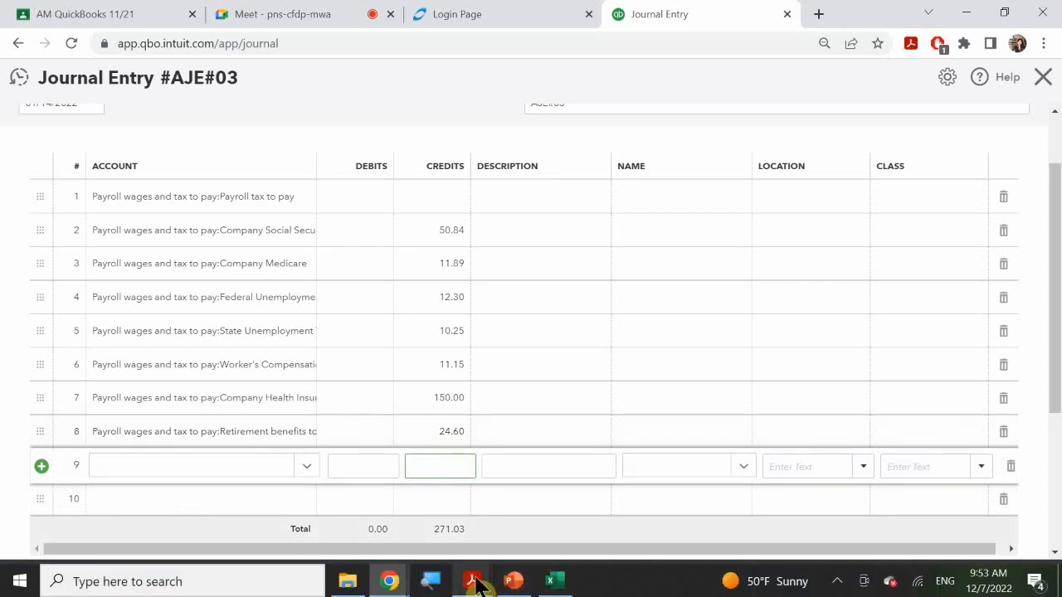
mouse_move(512, 581)
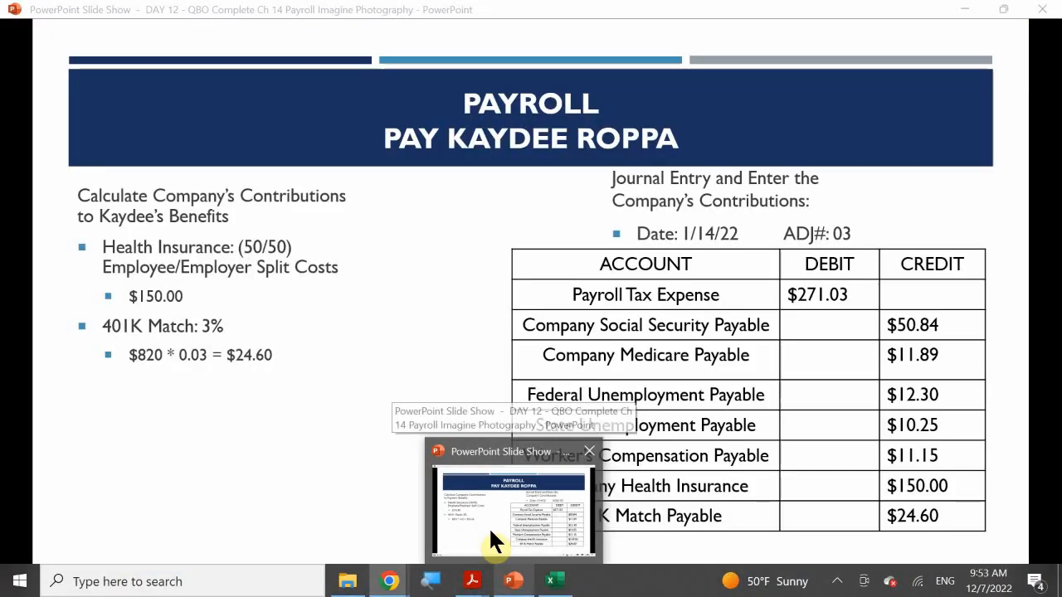
scroll(362, 315, up, 1)
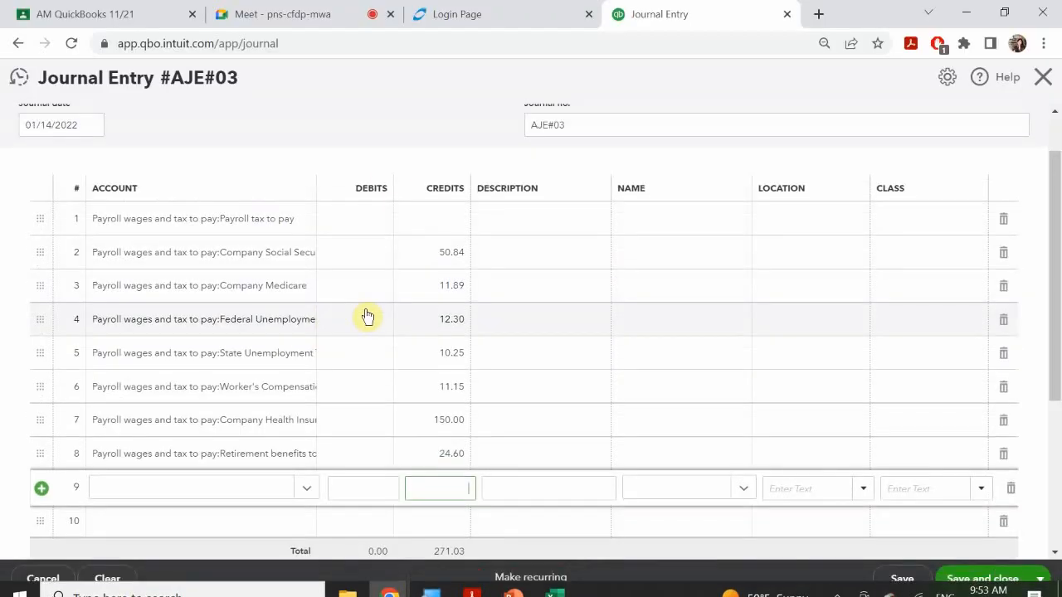
Set the debit of the first line, Payroll tax to pay, to 271.03 to balance the journal entry
click(372, 286)
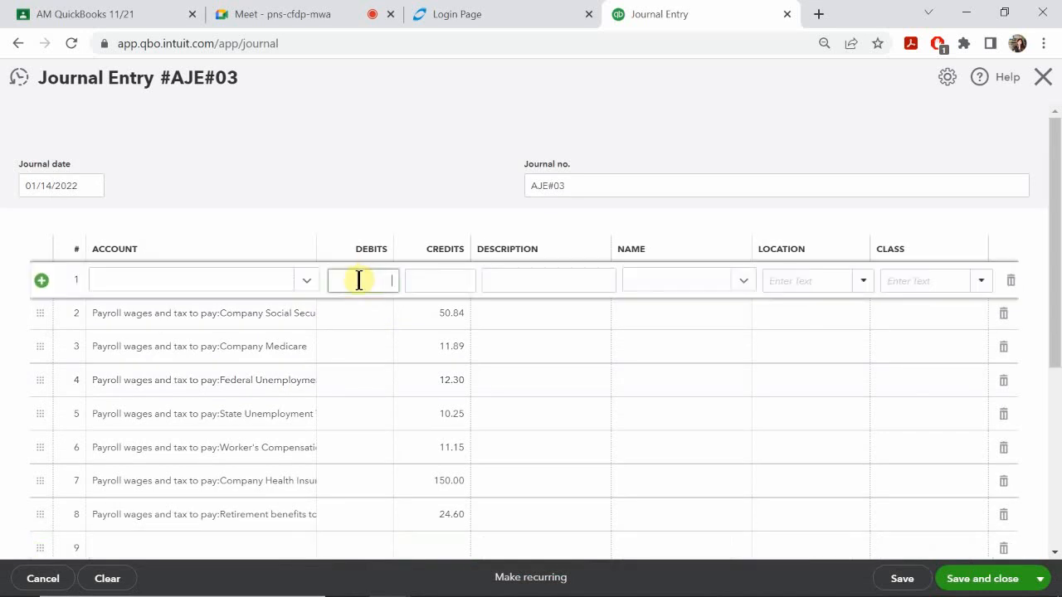
scroll(578, 378, down, 4)
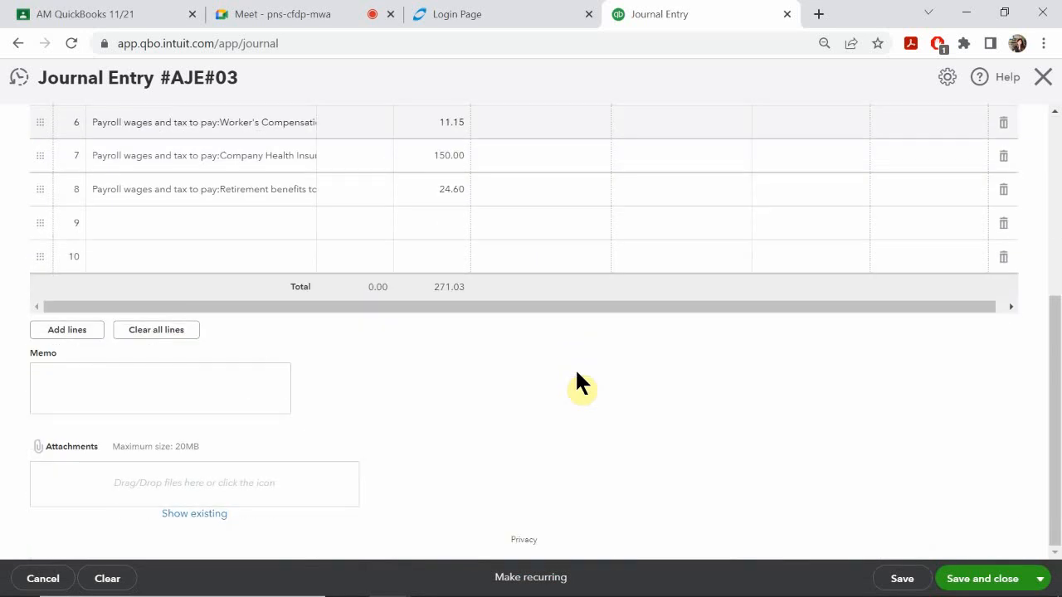
scroll(576, 381, up, 1)
scroll(578, 381, up, 3)
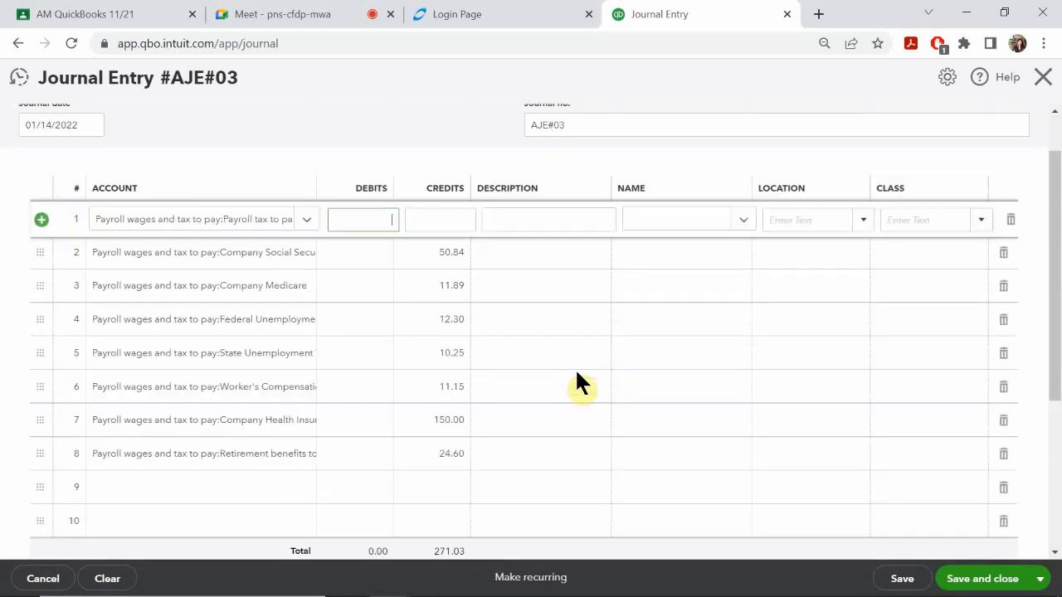
text(271)
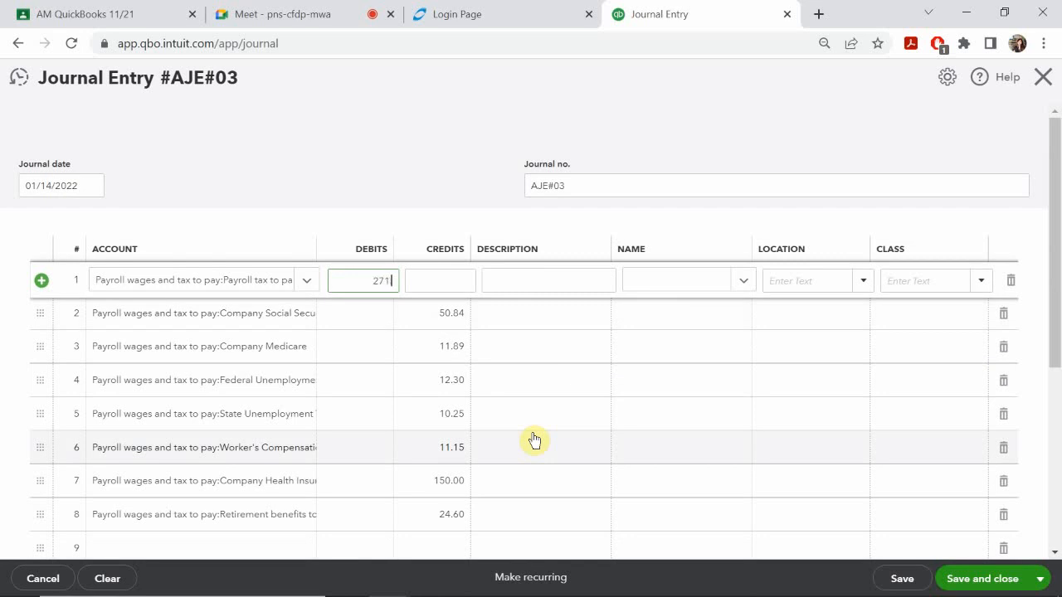
text(.03)
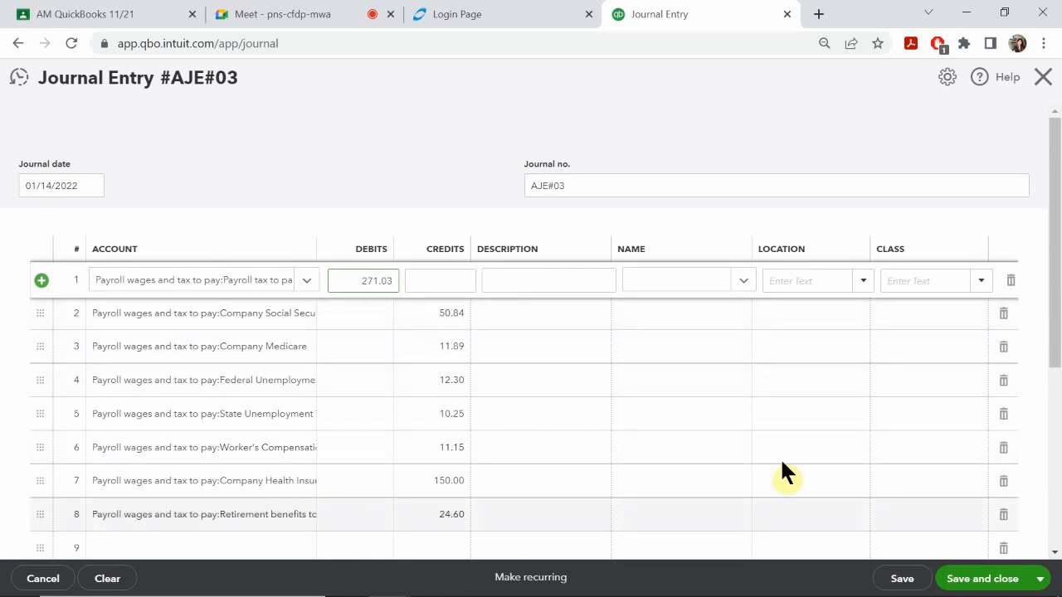
Describe the first line with the employee's first name followed by "Payroll Exp" and copy that description
click(522, 281)
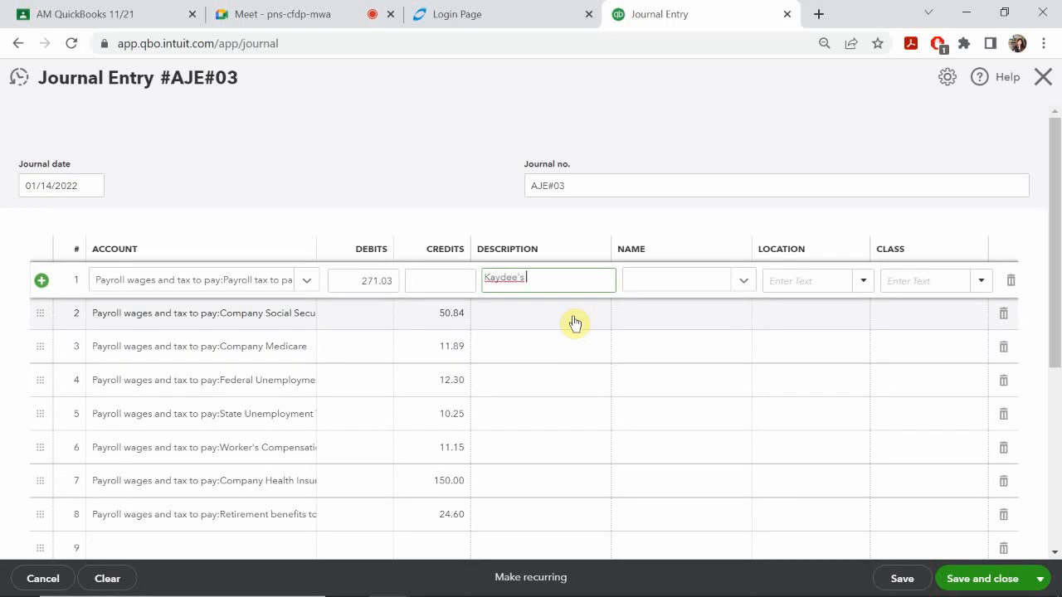
text(Kaydee's)
key(BackSpace)
key(BackSpace)
key(shift+Left)
key(shift+Left)
key(shift+Left)
key(shift+Left)
key(shift+Left)
key(shift+Left)
key(shift+Left)
key(shift+Left)
key(shift+Left)
key(shift+Left)
key(shift+Left)
key(shift+Left)
key(shift+Left)
key(shift+Left)
key(shift+Left)
key(shift+Left)
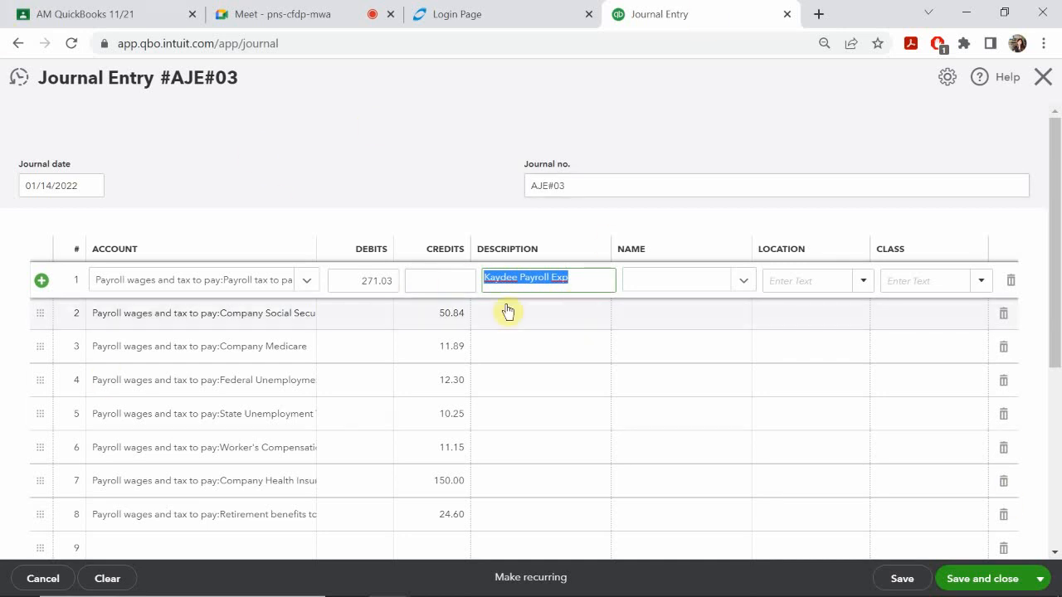
Paste the copied payroll expense description into lines 2 to 4, Company Social Security through Federal Unemployment
click(525, 313)
click(534, 313)
text(Kaydee Payroll Exp)
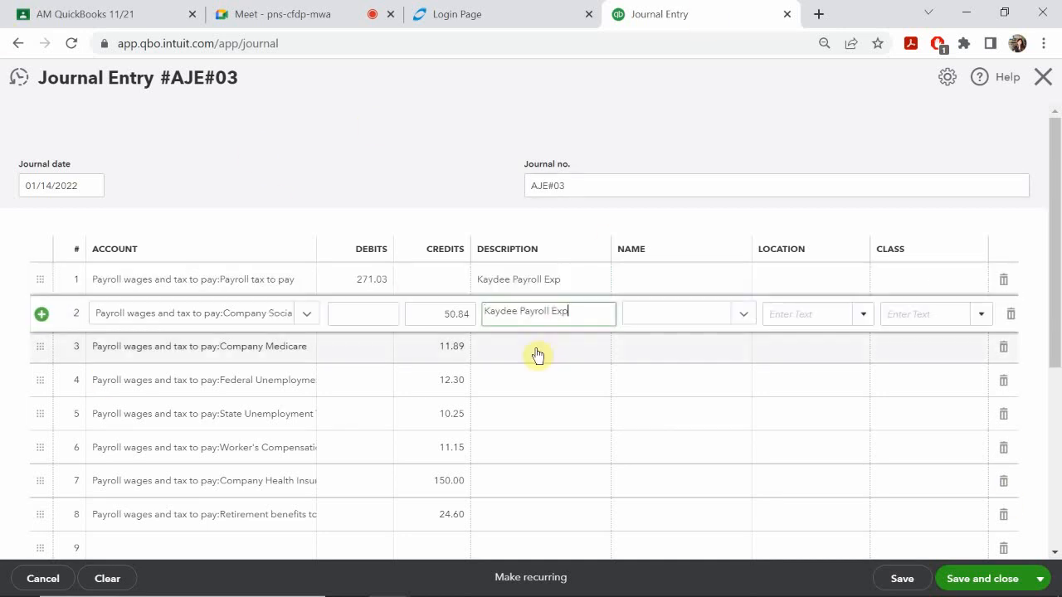
click(539, 368)
text(Kaydee Payroll Exp)
click(538, 380)
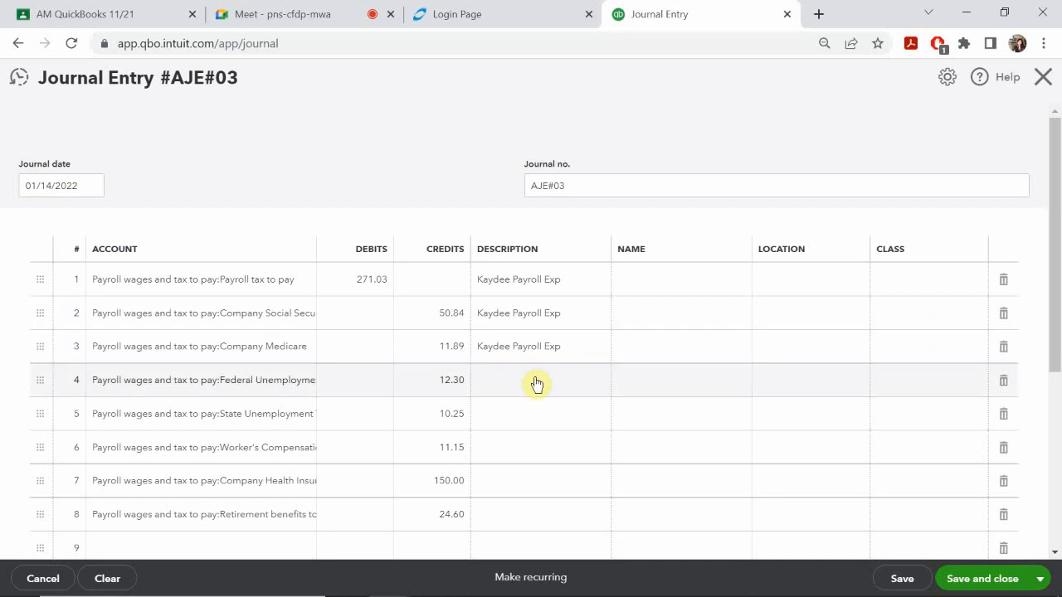
text(Kaydee Payroll Exp)
Paste the same payroll expense description into lines 5 to 8, State Unemployment through Retirement benefits
click(531, 418)
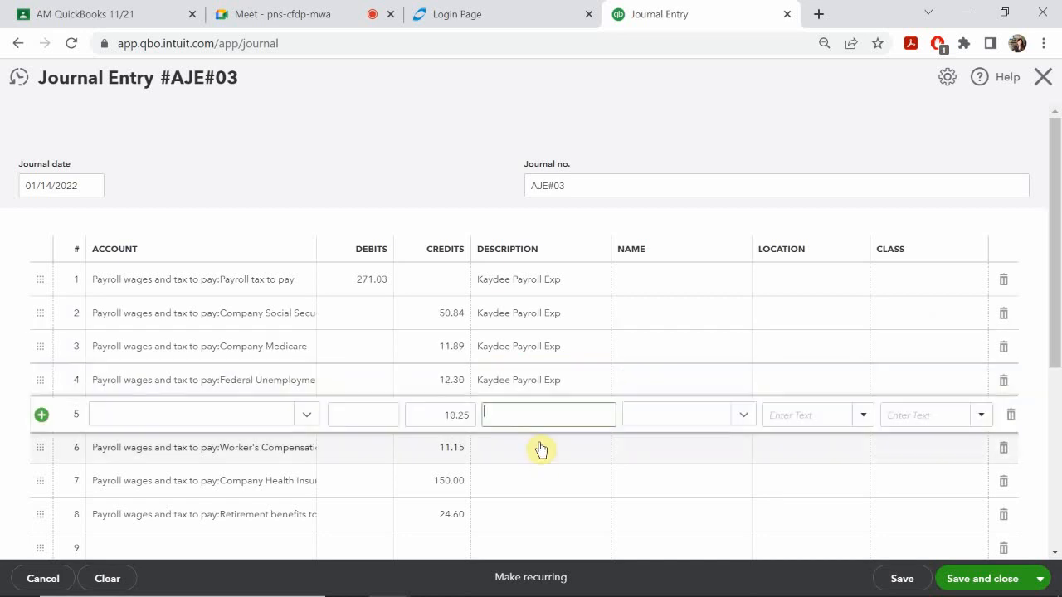
text(Kaydee Payroll Exp)
click(532, 446)
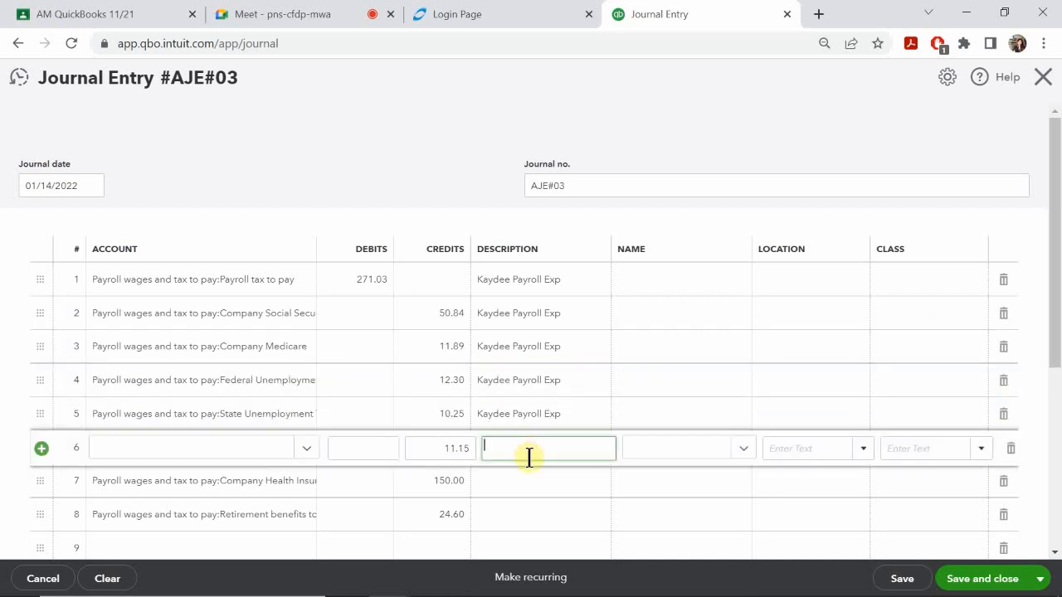
text(Kaydee Payroll Exp)
click(529, 489)
text(Kaydee Payroll Exp)
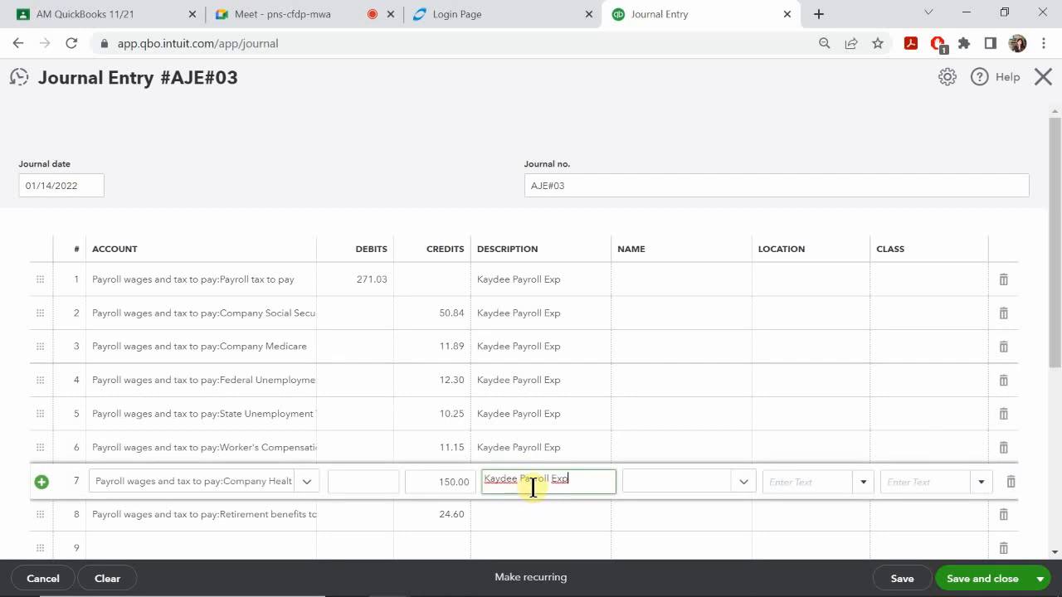
scroll(531, 490, down, 1)
click(517, 433)
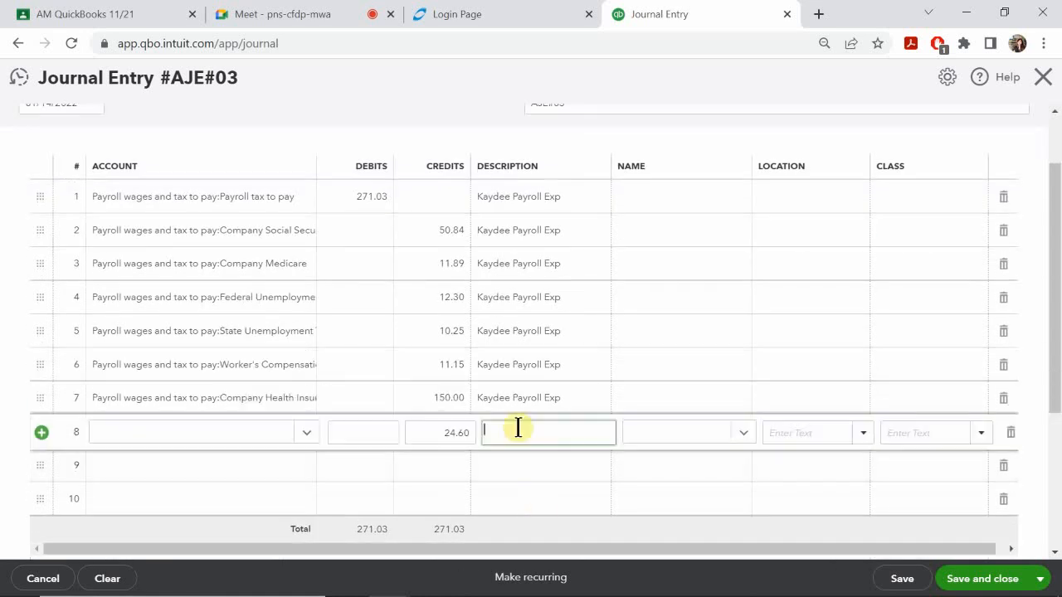
text(Kaydee Payroll Exp)
scroll(638, 419, up, 1)
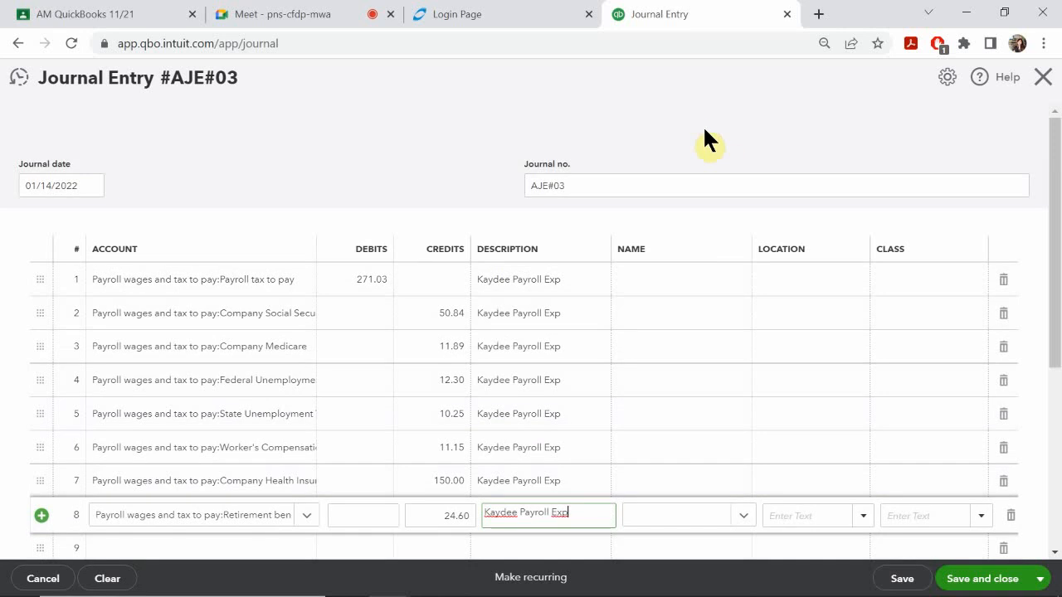
Assign the Administrative class to the first three lines of the journal entry
click(841, 282)
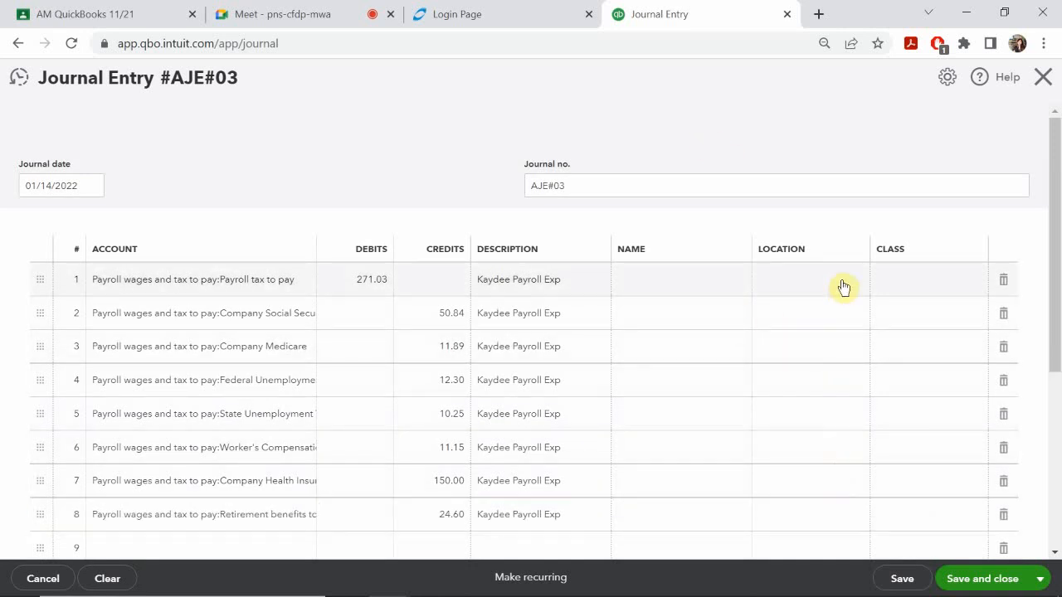
click(943, 286)
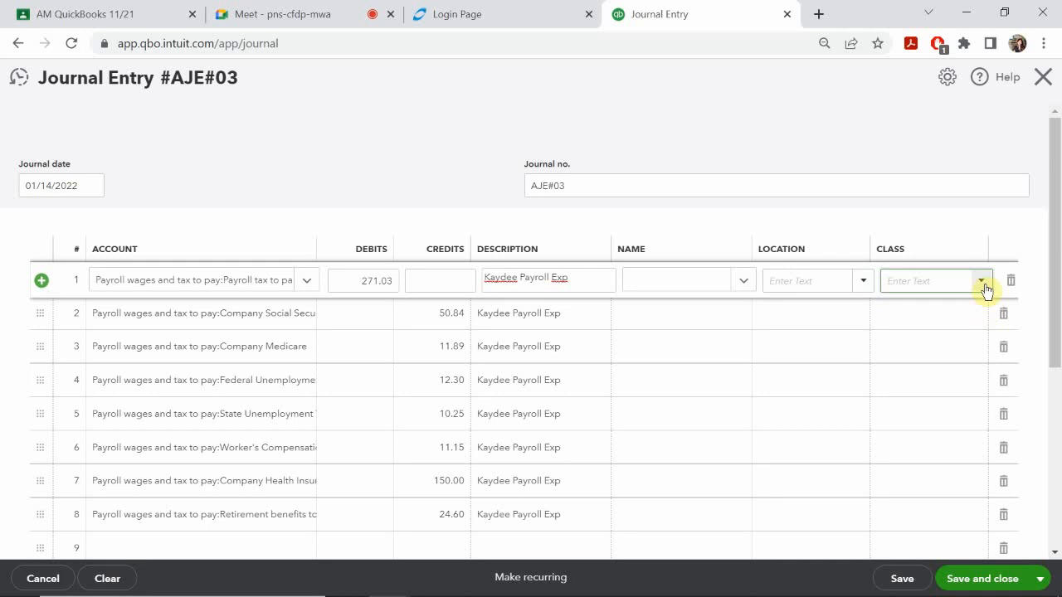
click(982, 284)
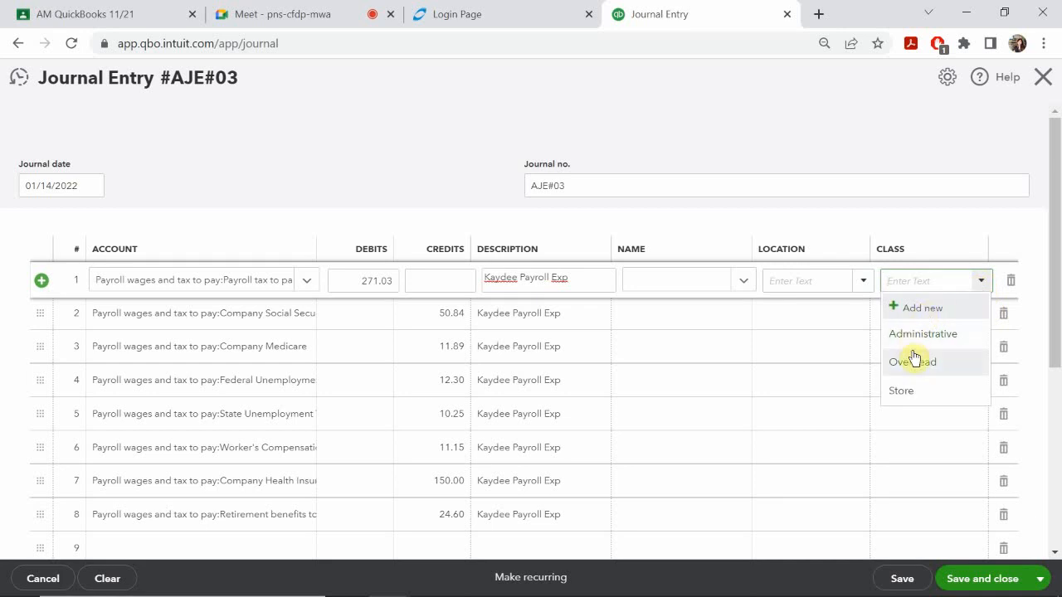
click(913, 334)
click(937, 324)
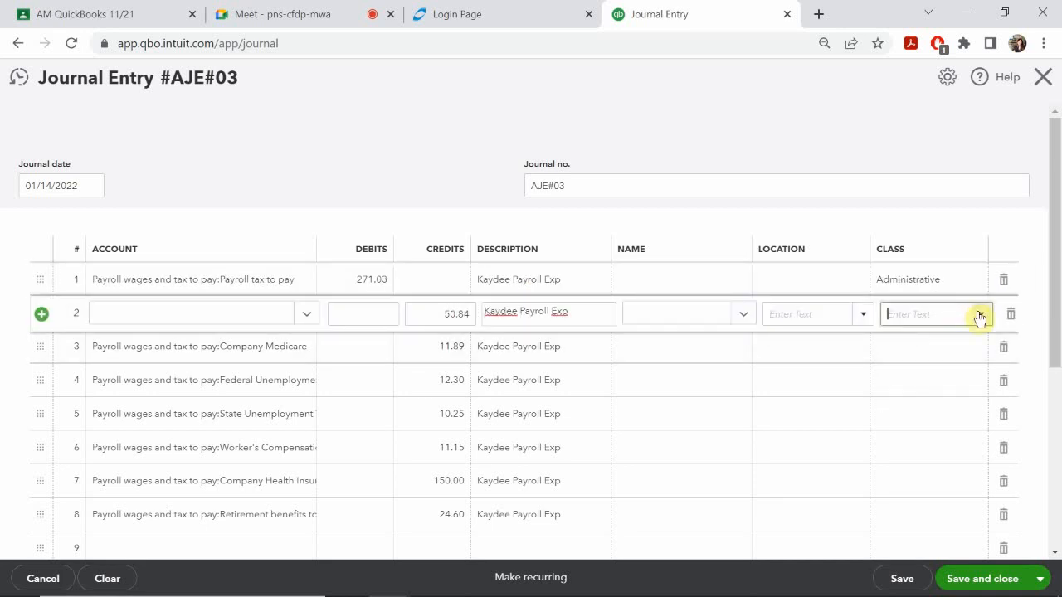
click(981, 313)
click(923, 374)
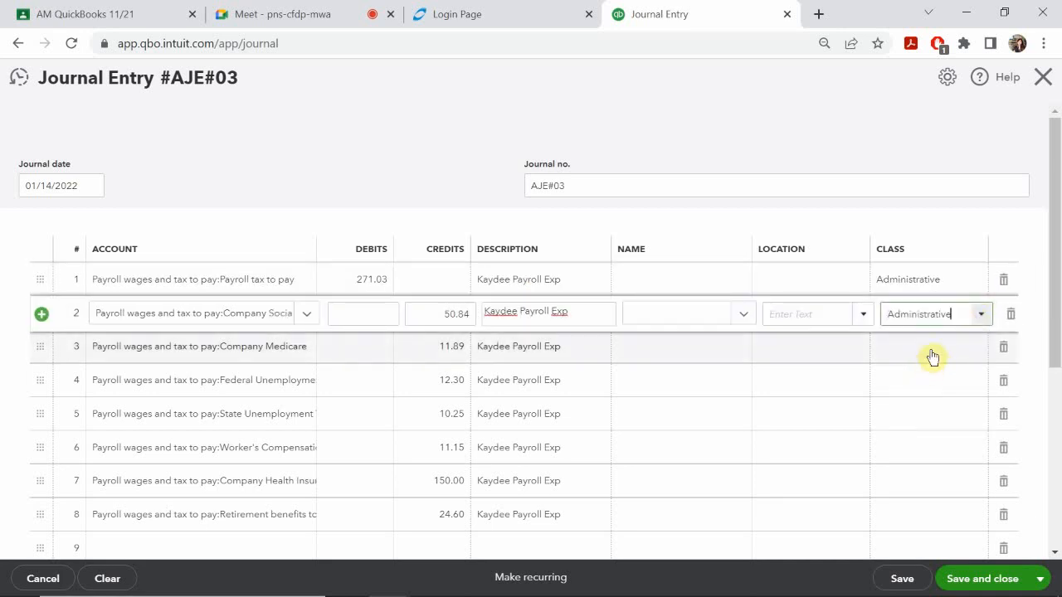
click(971, 352)
click(979, 352)
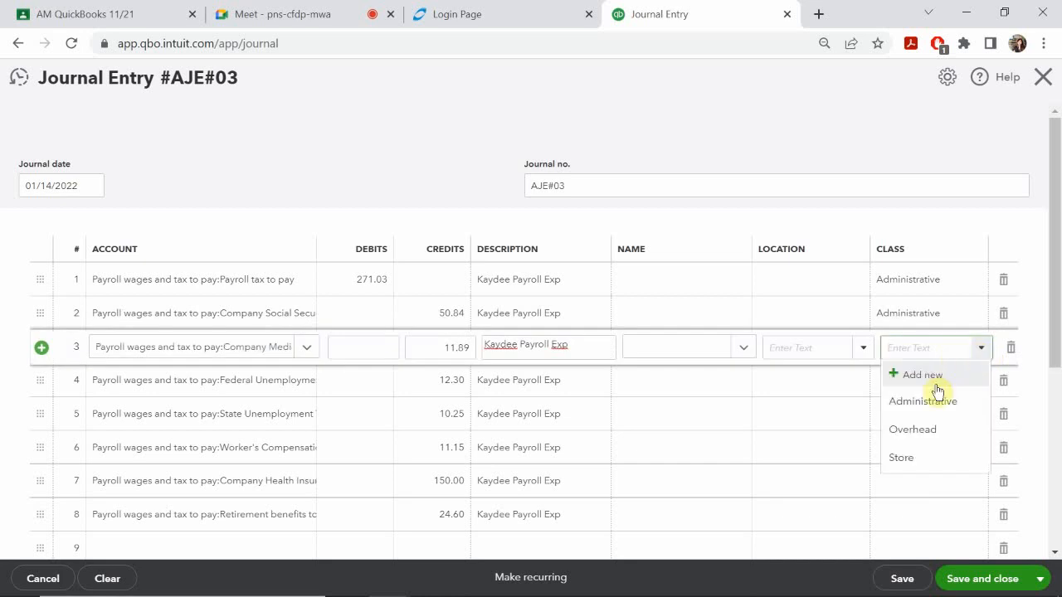
click(913, 401)
Assign the Administrative class to lines 4 to 6, Federal Unemployment through Worker's Compensation
click(934, 385)
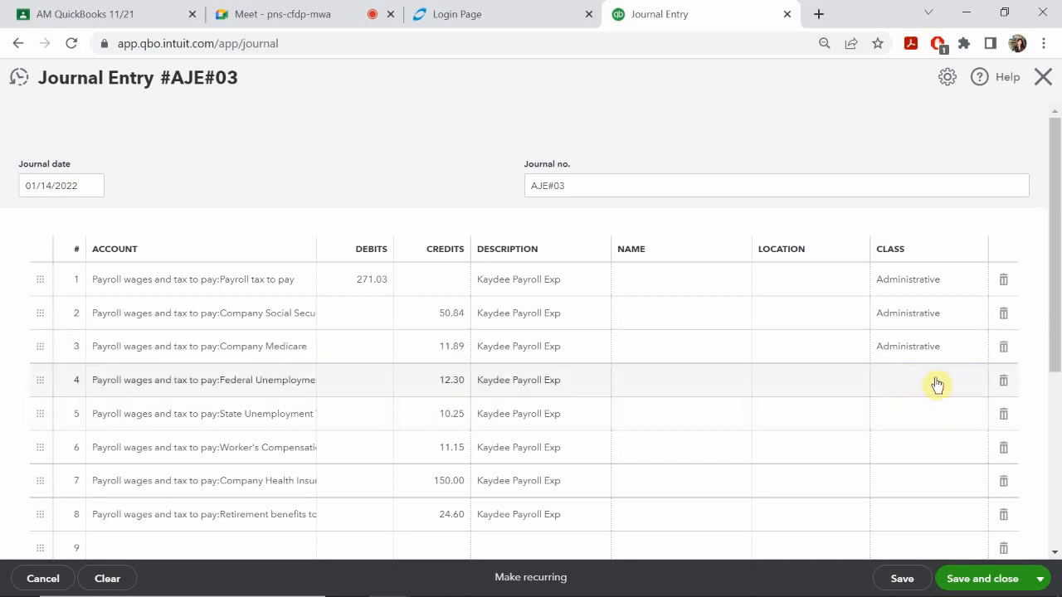
click(981, 382)
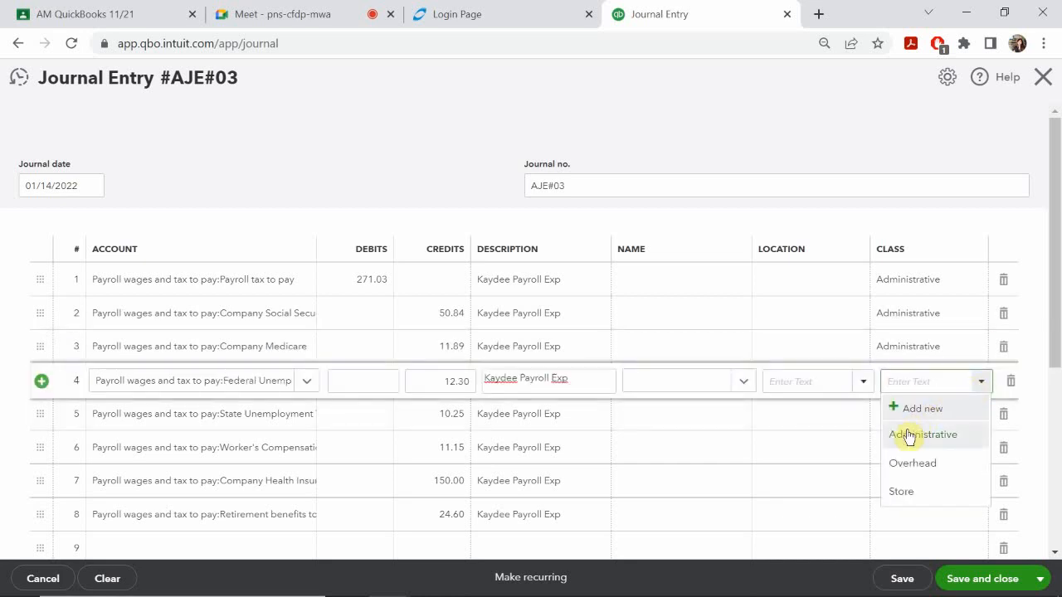
click(912, 433)
click(962, 415)
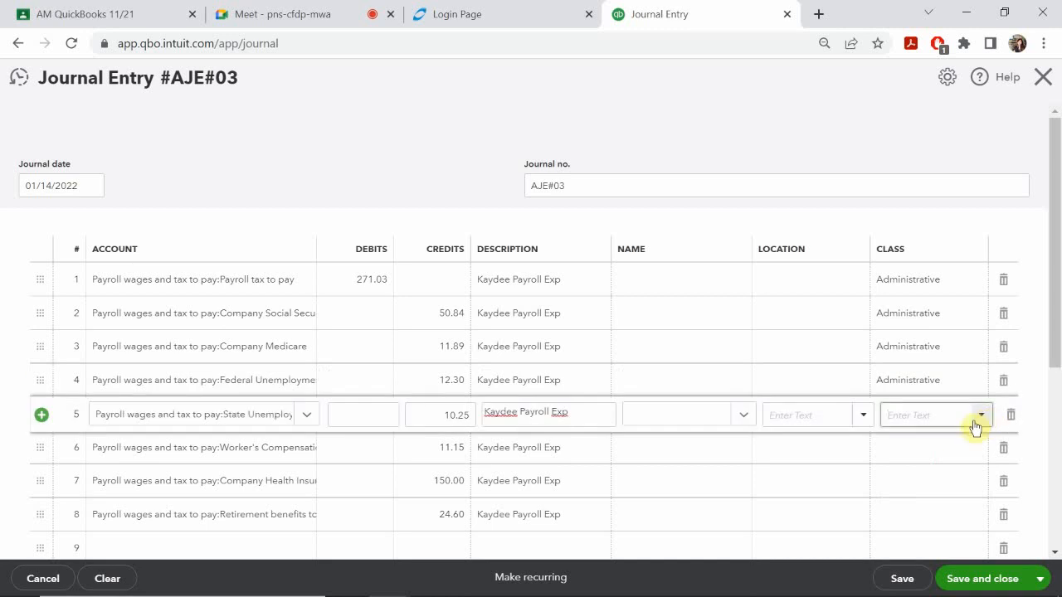
click(979, 418)
click(913, 467)
scroll(912, 470, down, 2)
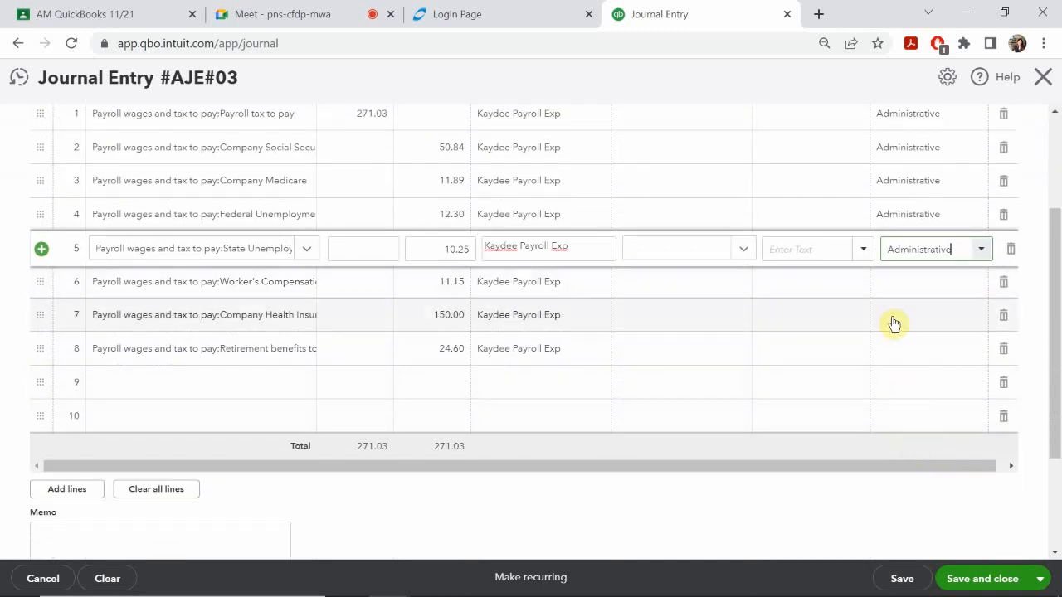
click(902, 291)
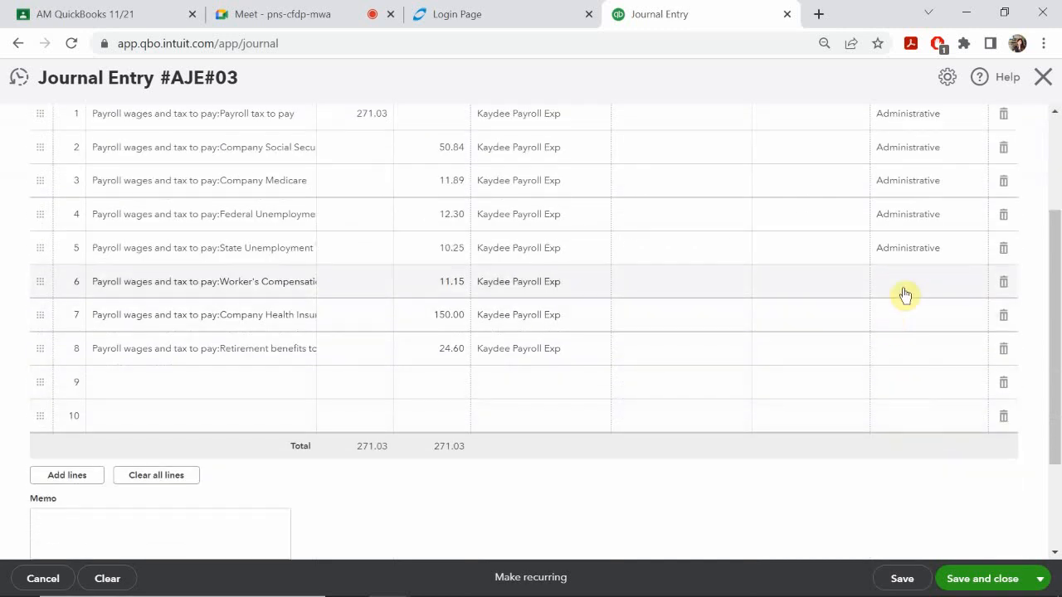
click(980, 283)
click(924, 337)
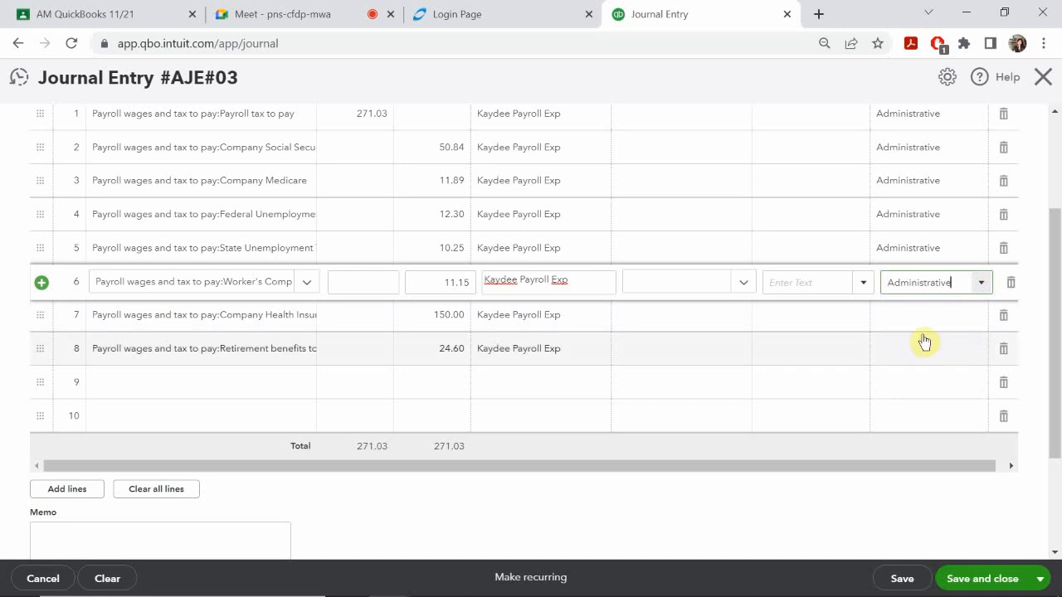
Assign the Administrative class to the Company Health Insurance and Retirement benefits lines, 7 and 8
click(938, 325)
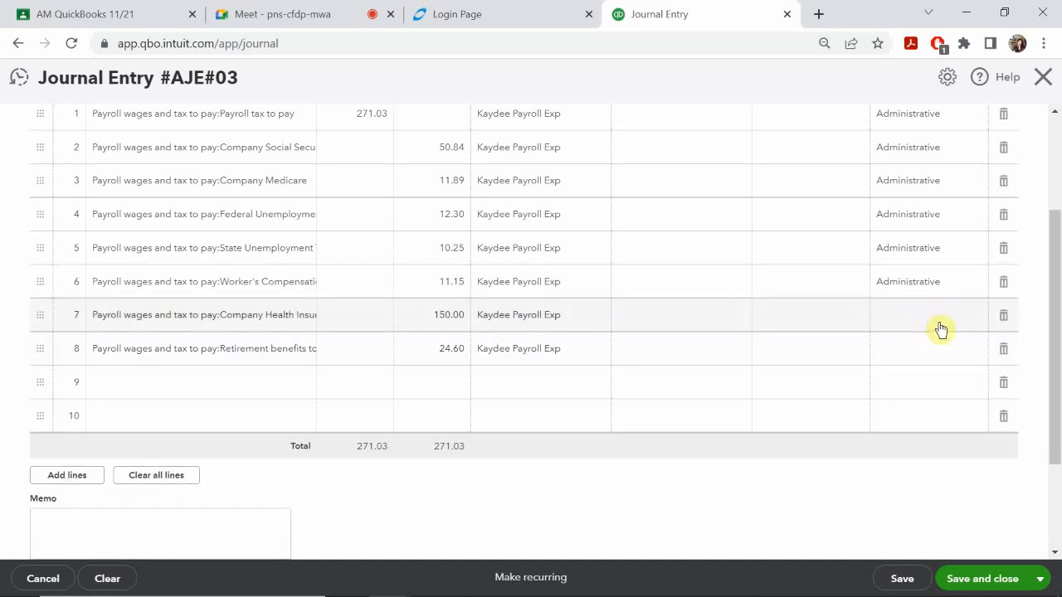
click(979, 324)
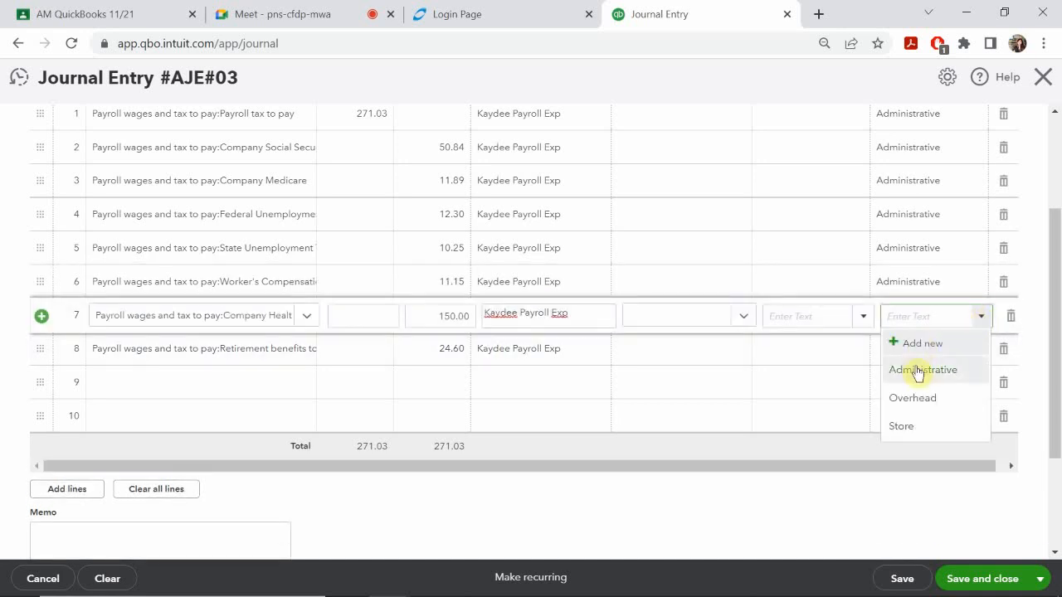
click(920, 369)
click(921, 345)
click(980, 352)
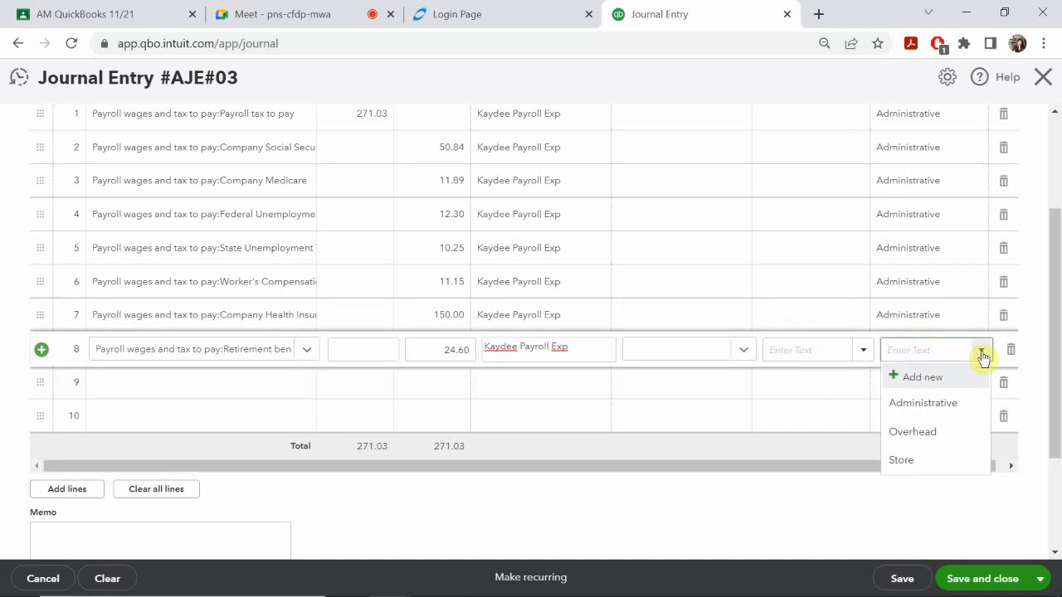
click(914, 407)
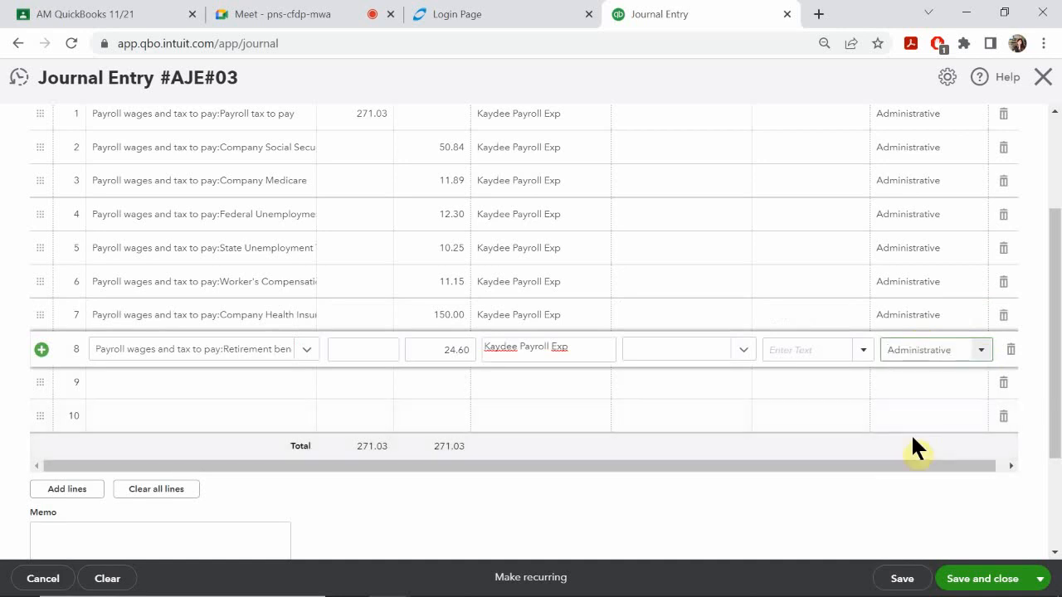
Review the completed lines and totals of journal entry AJE#03, and save and close it
scroll(884, 387, up, 2)
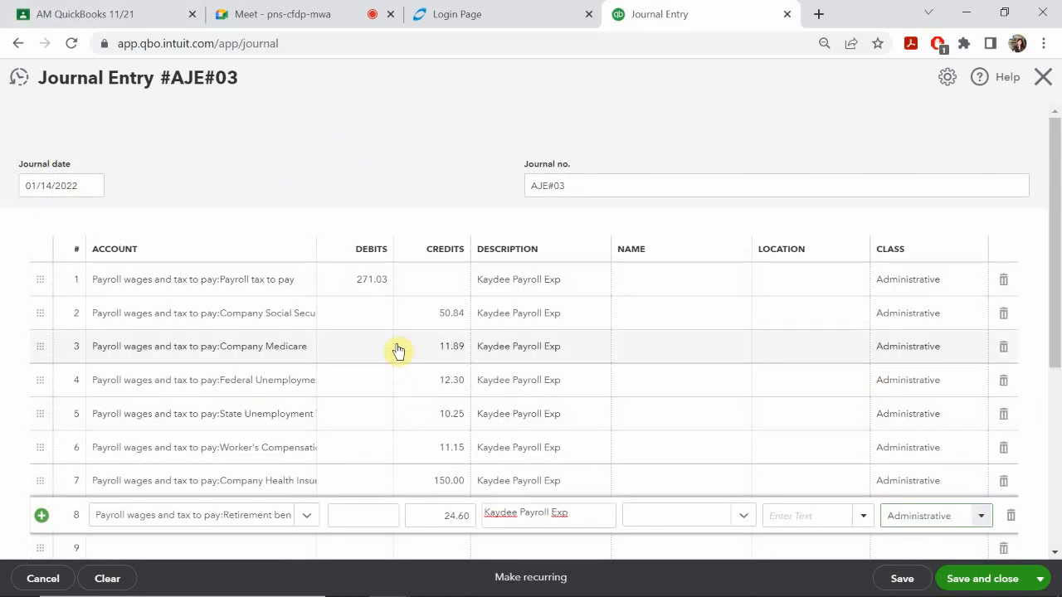
scroll(456, 290, down, 4)
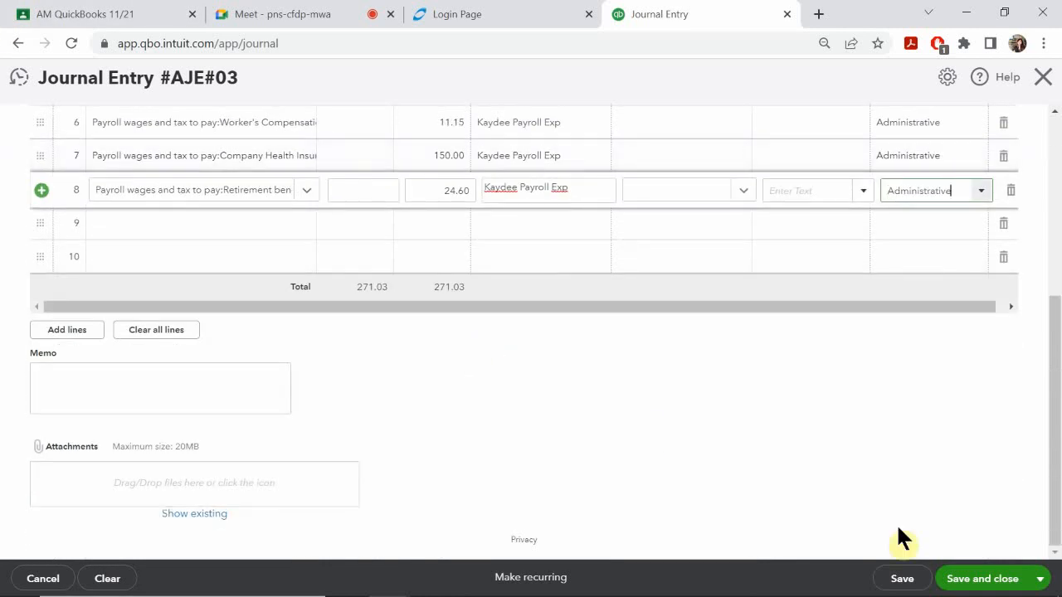
click(976, 581)
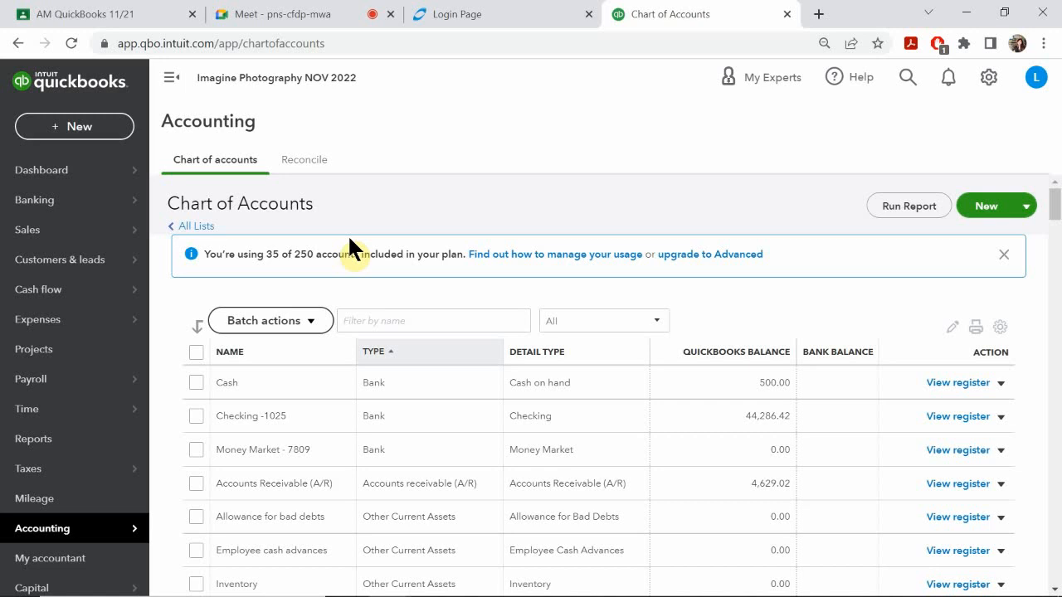
scroll(534, 373, down, 2)
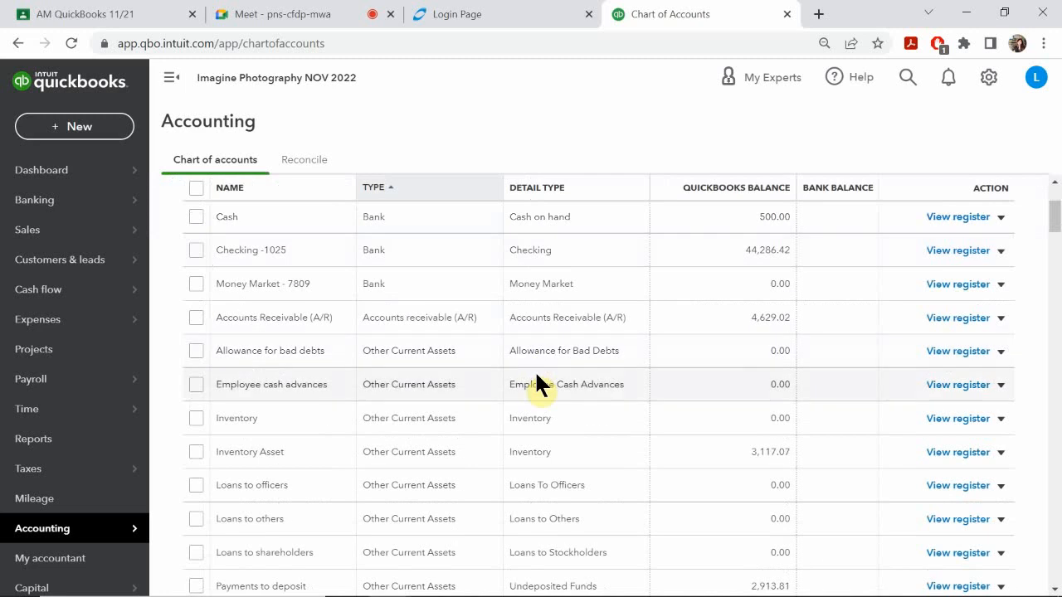
scroll(537, 382, up, 1)
scroll(536, 375, up, 1)
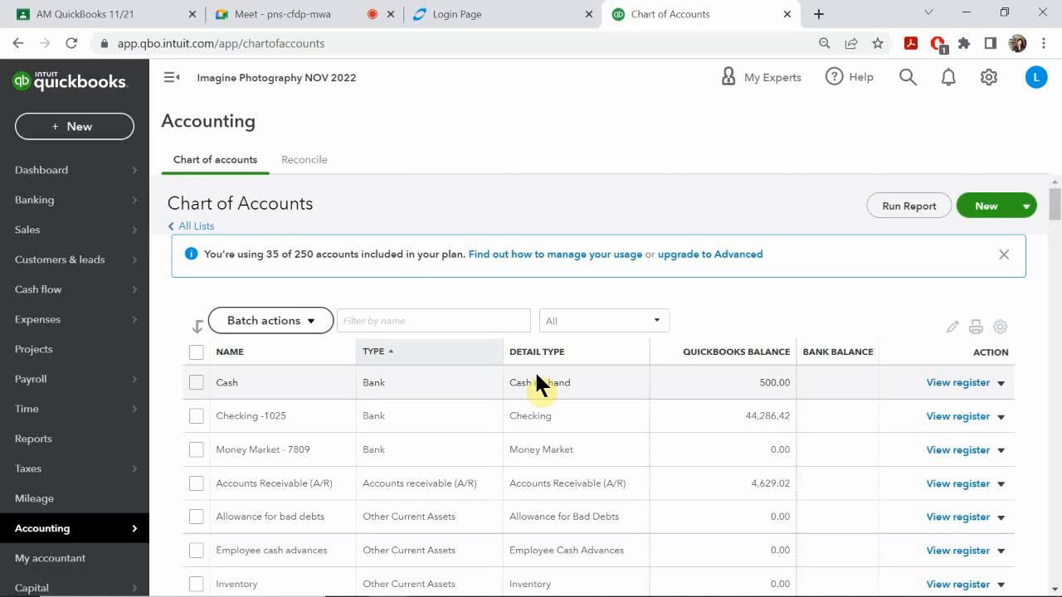
Examine the chart of accounts down to the Payroll wages and tax to pay sub-accounts and their balances
scroll(535, 382, down, 2)
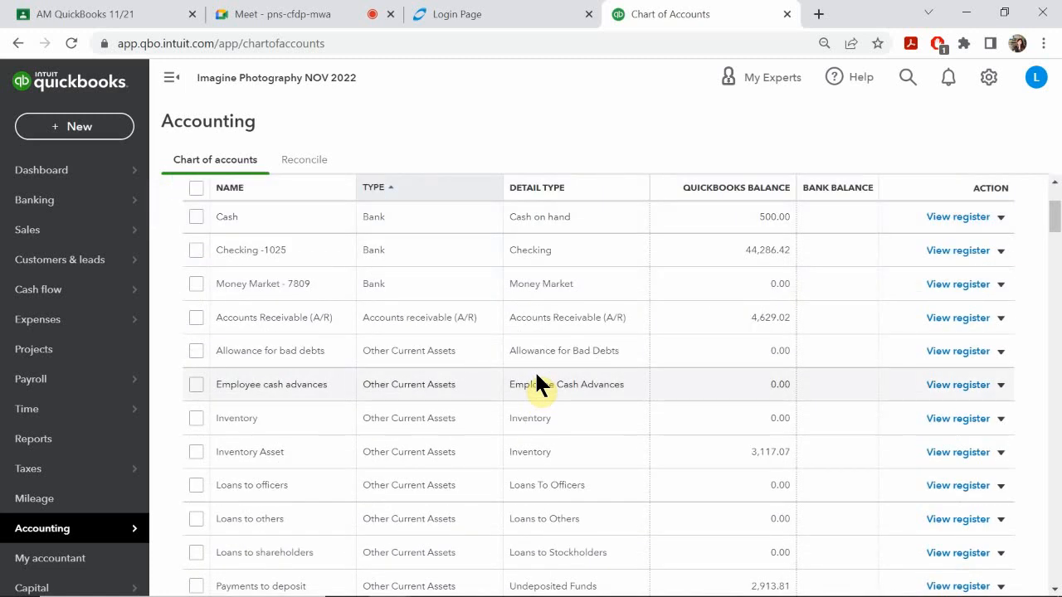
scroll(534, 382, up, 2)
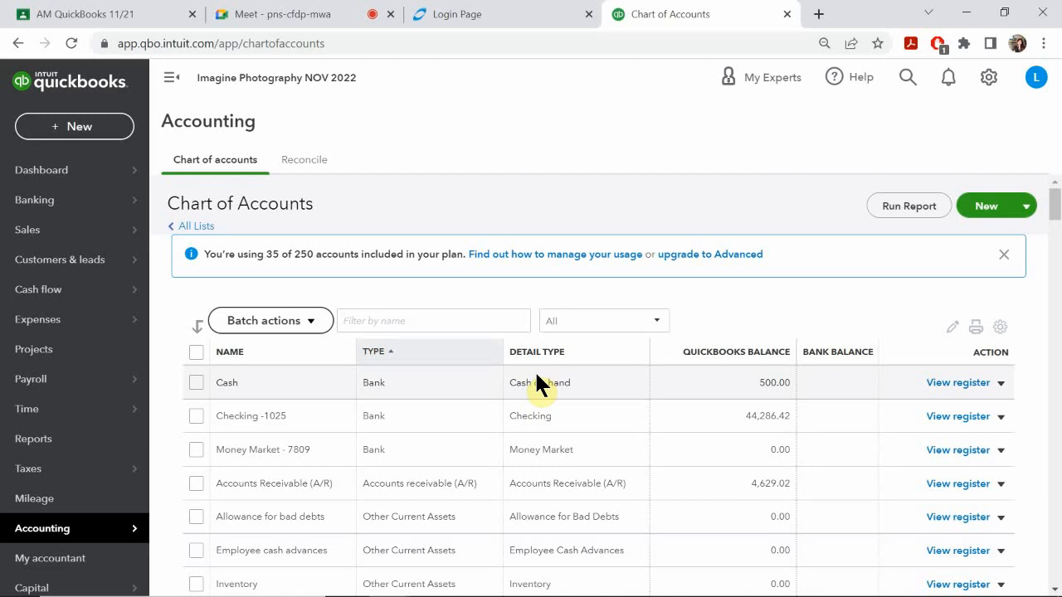
scroll(888, 427, down, 3)
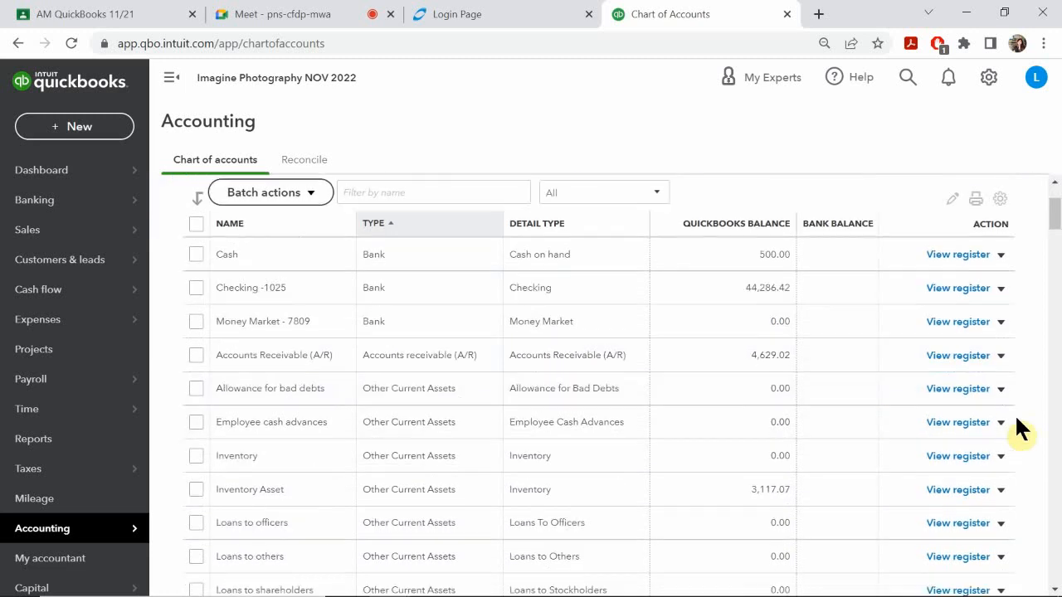
scroll(1017, 419, down, 2)
scroll(1033, 415, up, 5)
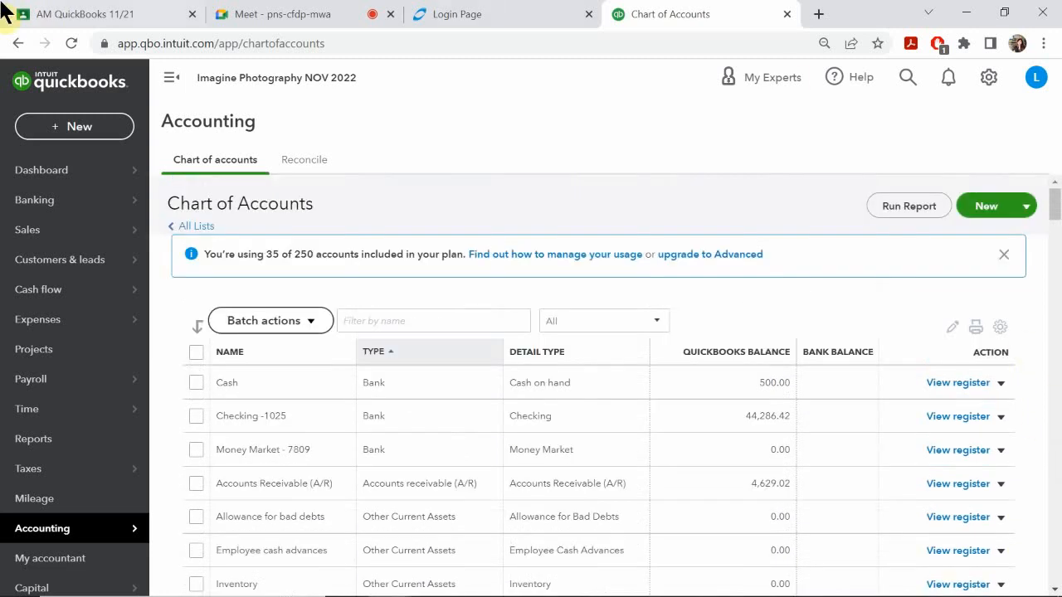
scroll(299, 440, down, 10)
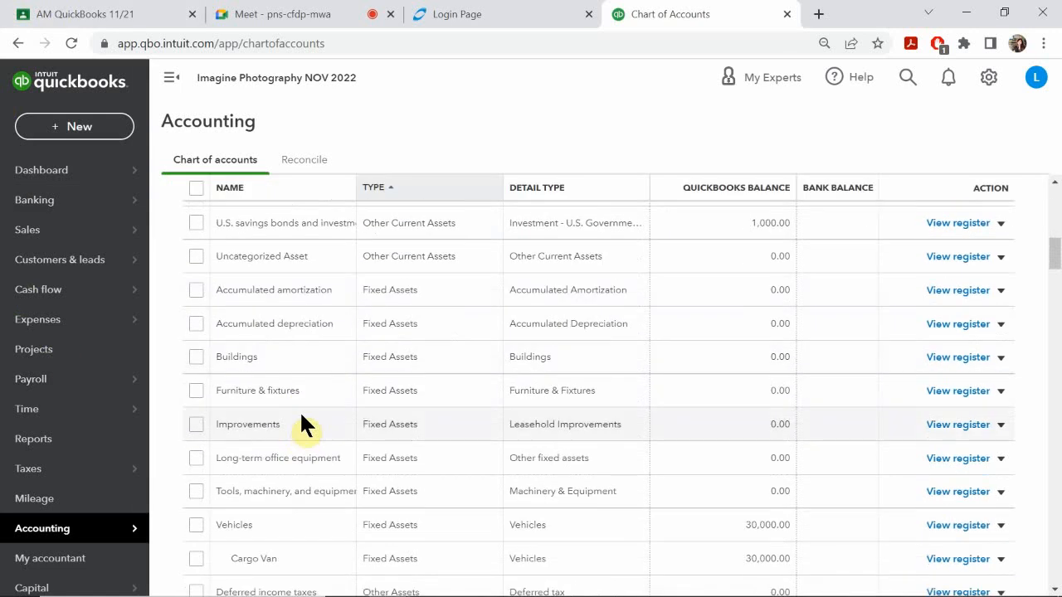
scroll(303, 410, down, 3)
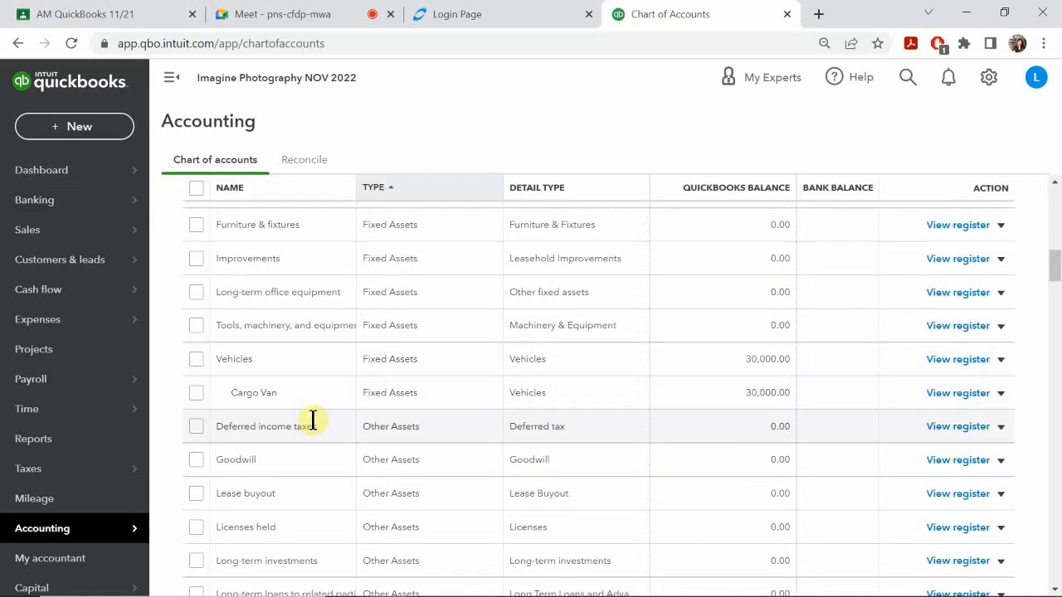
scroll(317, 419, up, 3)
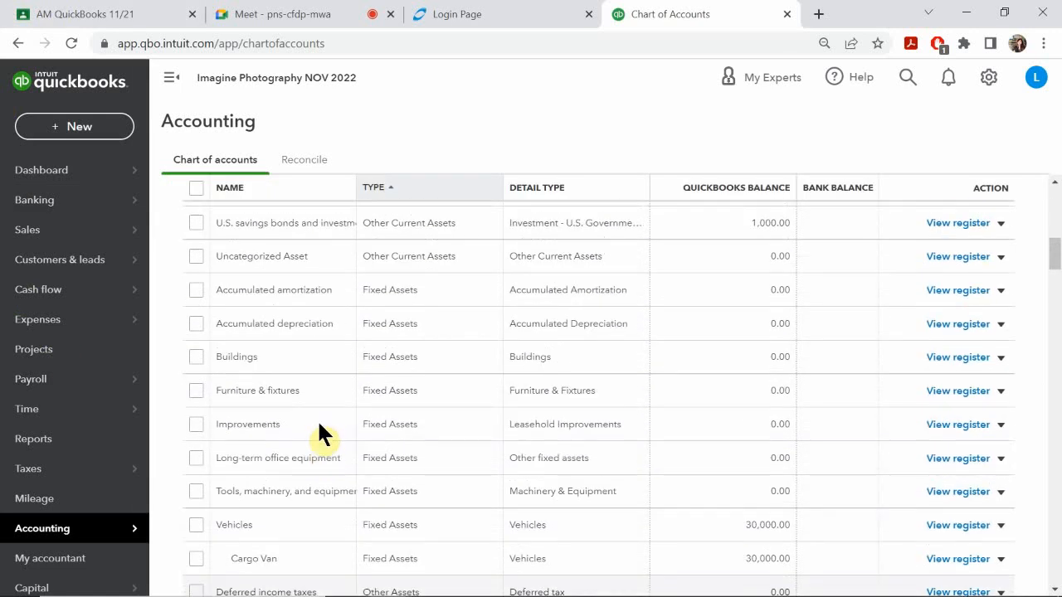
scroll(317, 419, up, 3)
scroll(318, 418, down, 4)
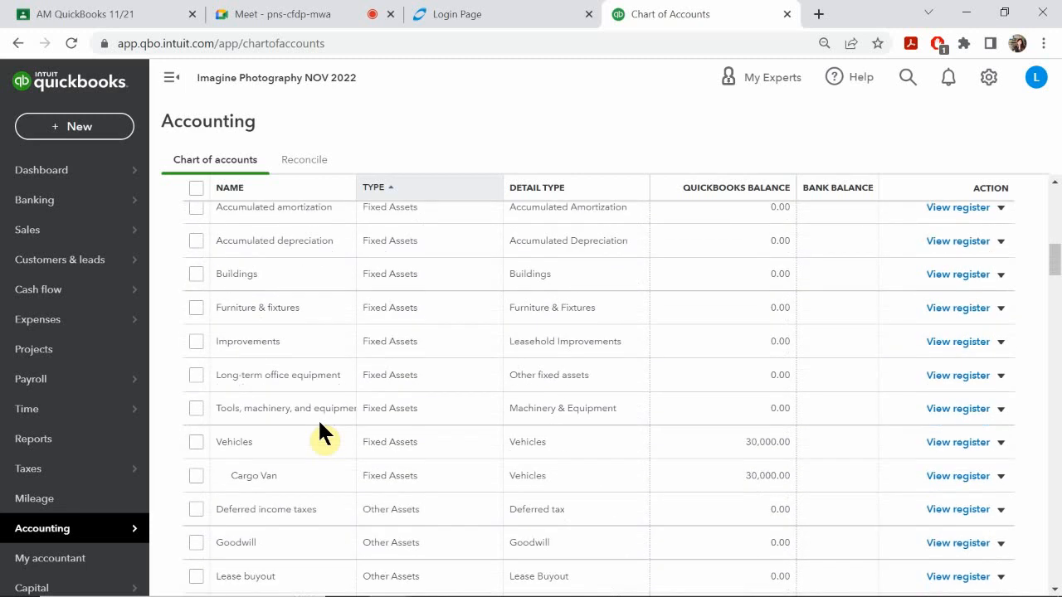
scroll(318, 418, down, 1)
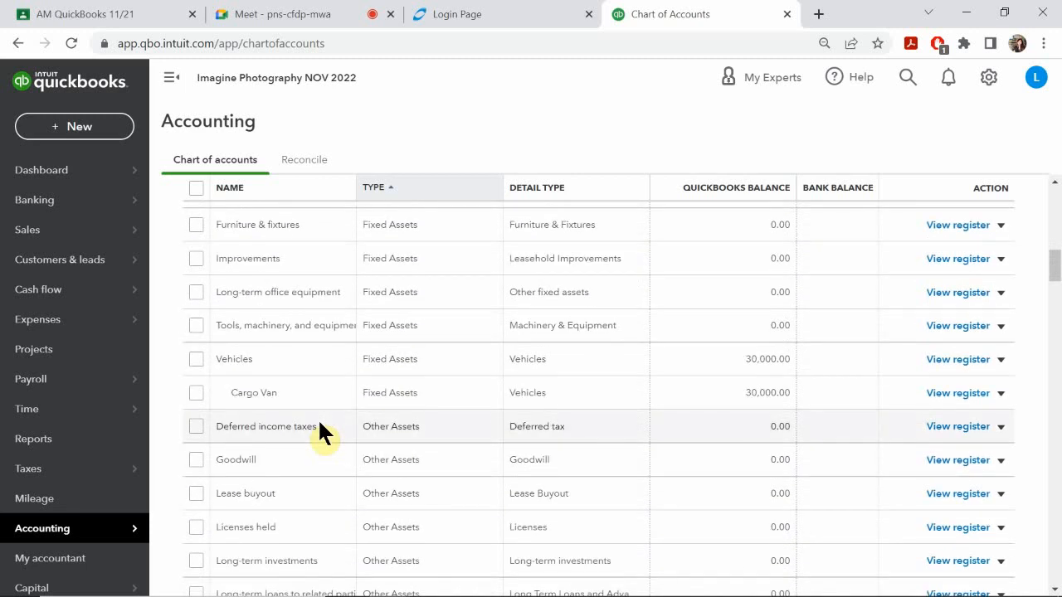
scroll(317, 418, down, 8)
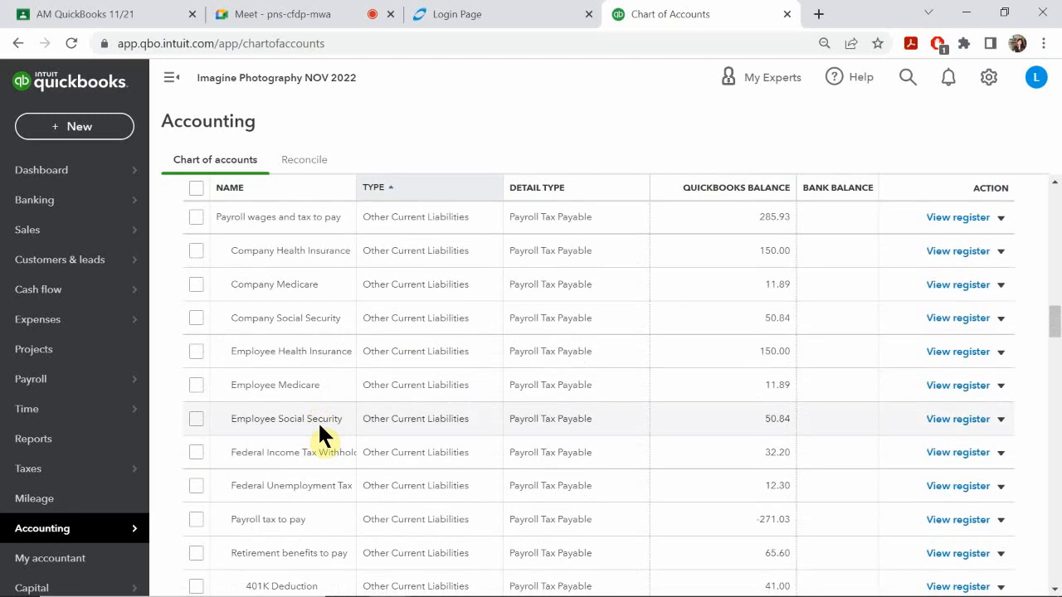
scroll(318, 421, up, 1)
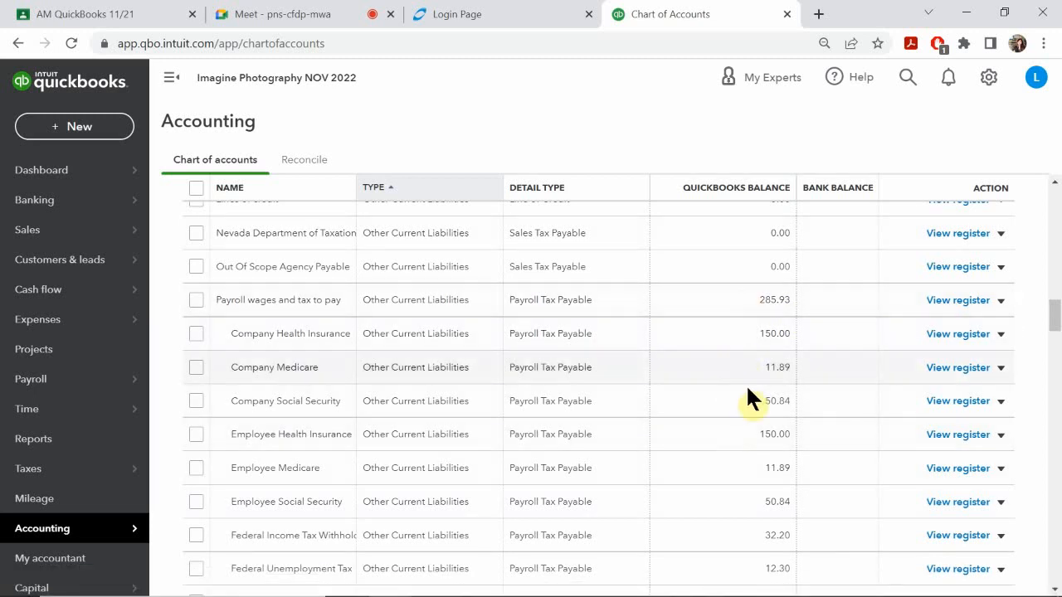
scroll(755, 424, down, 1)
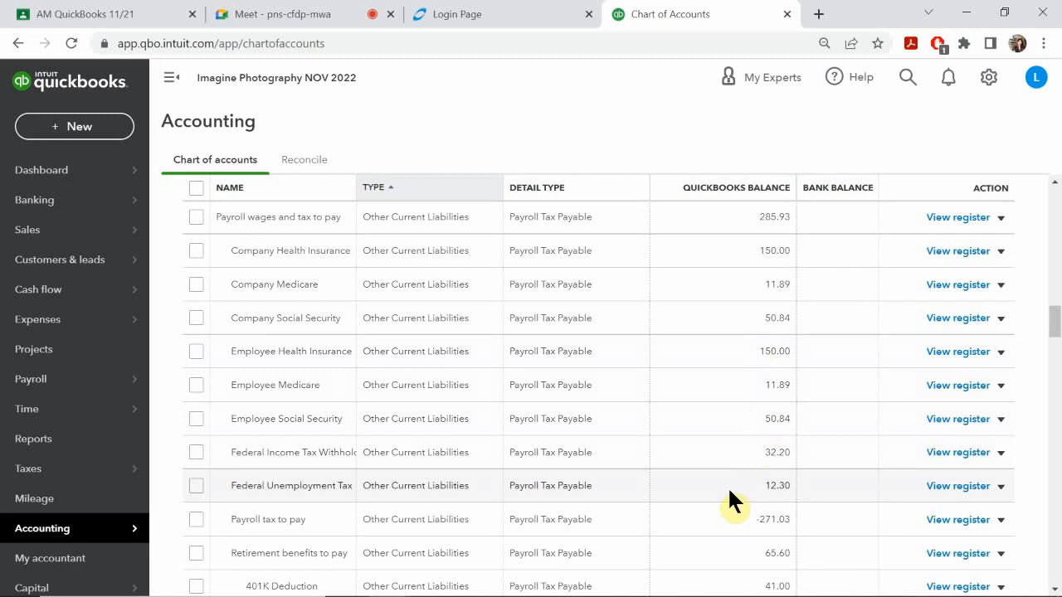
Switch to the PowerPoint payroll slide listing the journal entry for the company's contributions
mouse_move(464, 593)
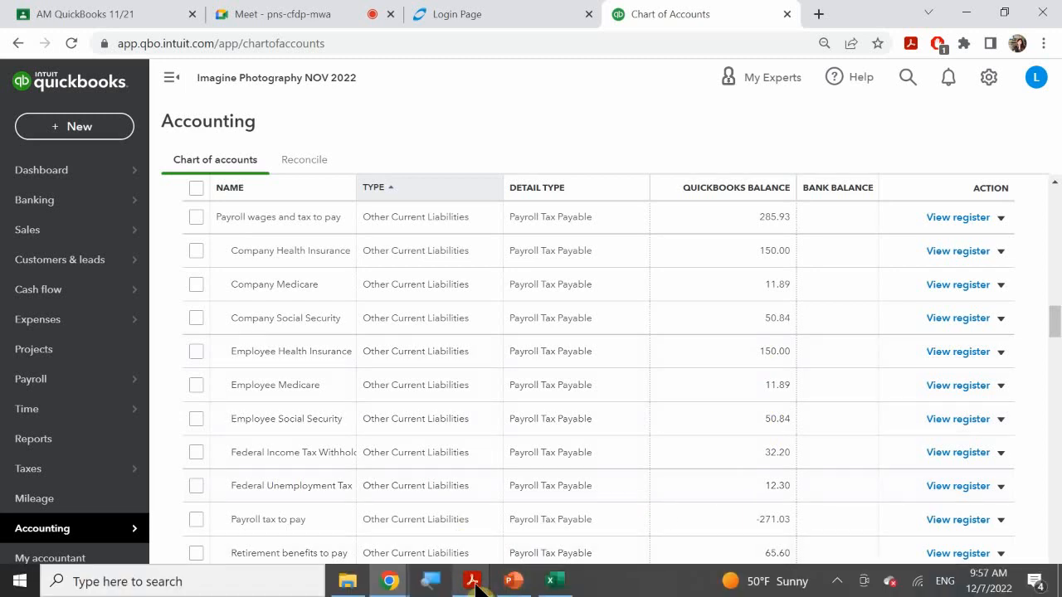
click(514, 581)
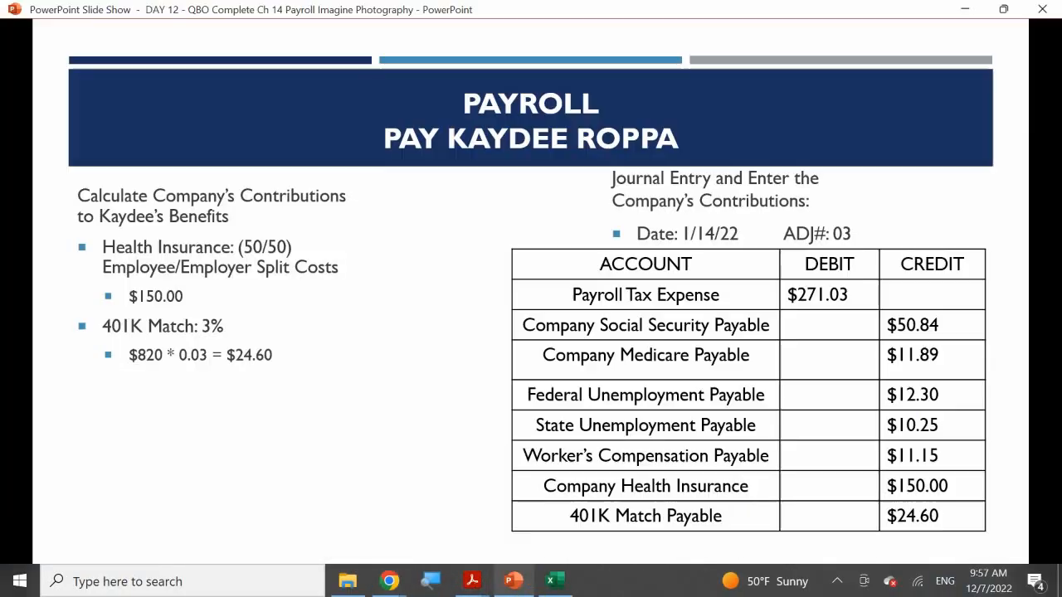